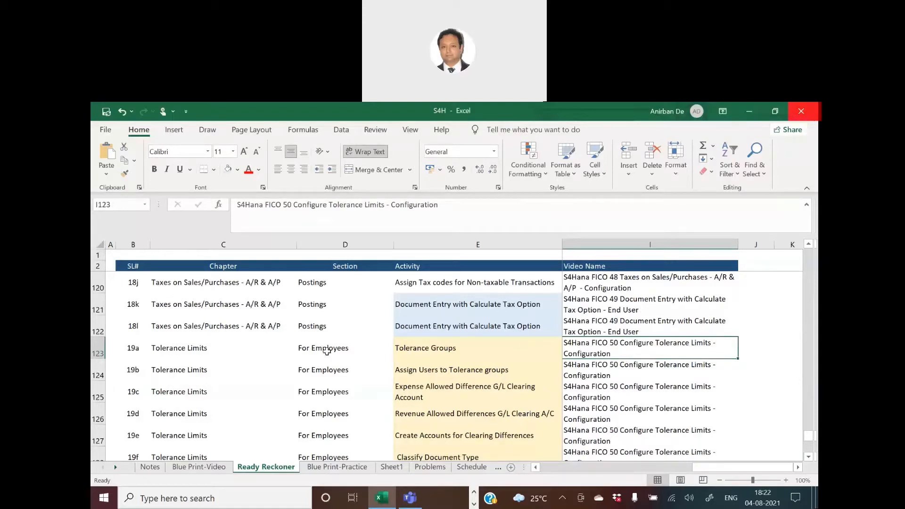
Examine the Tolerance Limits rows and their sections in the Ready Reckoner sheet, scrolling back up through earlier chapters.
click(327, 351)
scroll(325, 359, down, 2)
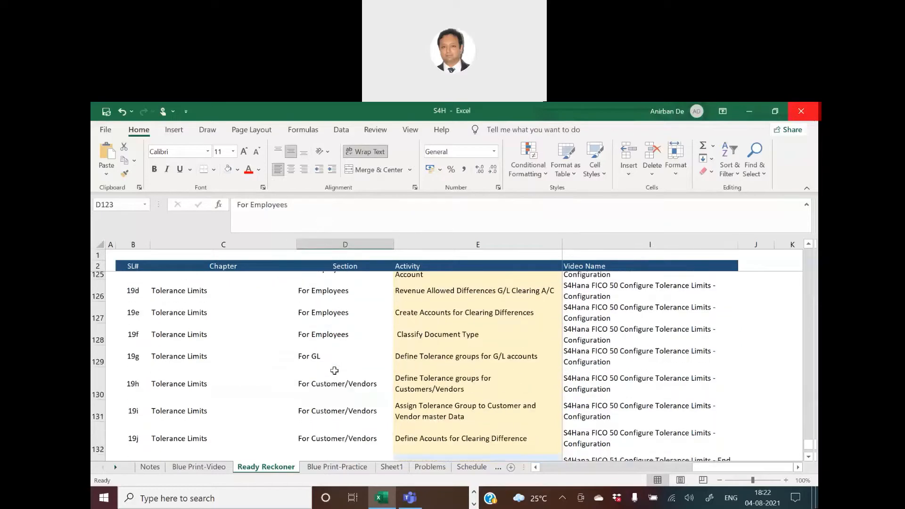
click(316, 328)
click(314, 354)
click(336, 381)
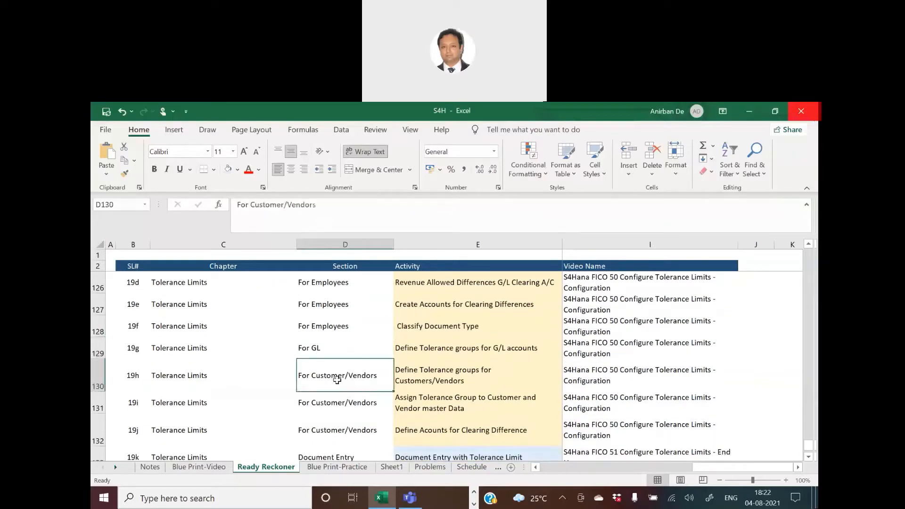
scroll(616, 354, up, 7)
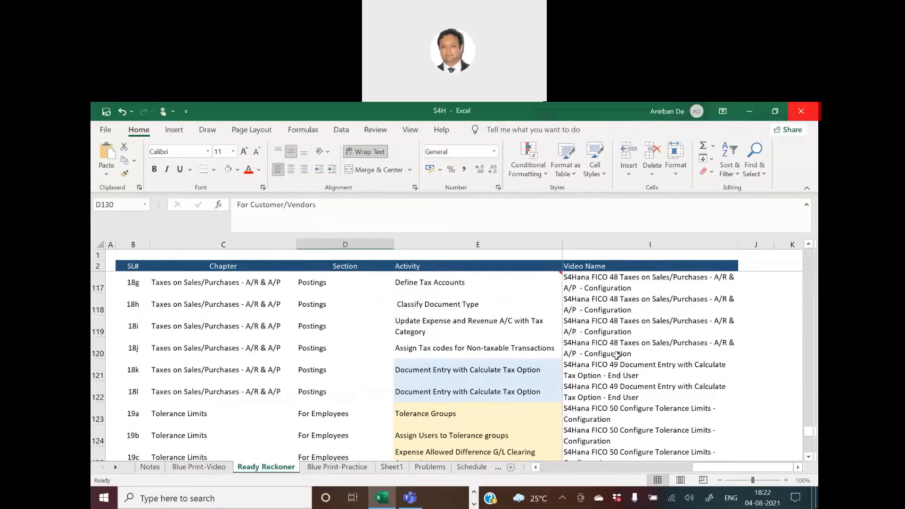
scroll(616, 355, up, 20)
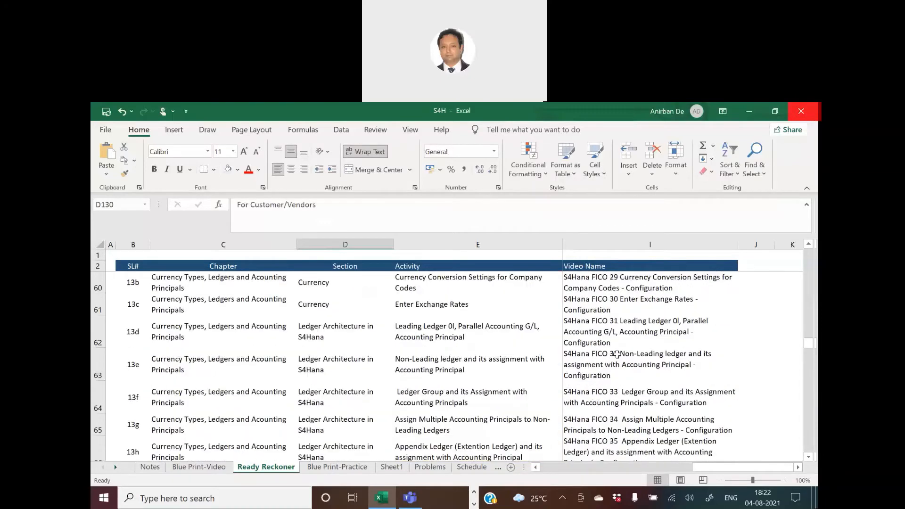
scroll(617, 354, up, 10)
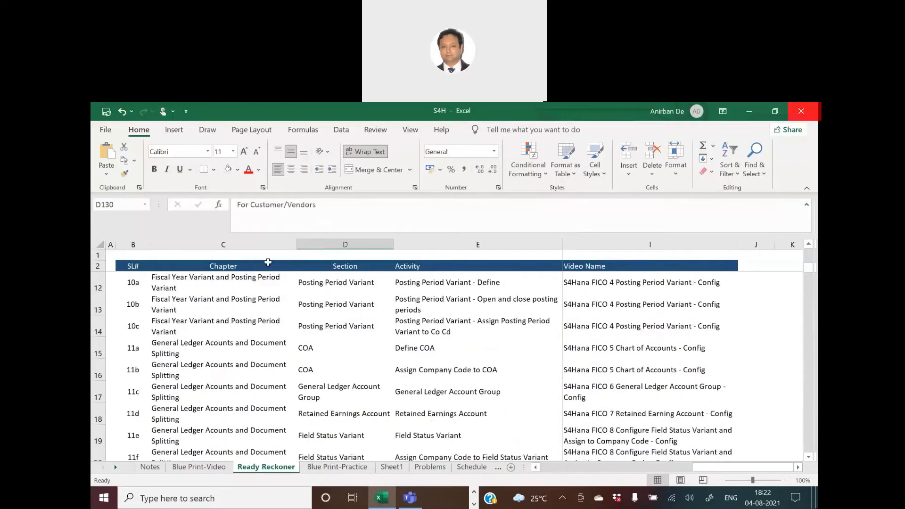
Review the chapter list from the top of the sheet, covering Enterprise Structure, General Ledger and Controlling Area rows with their T-codes.
click(267, 262)
key(Down)
key(Down)
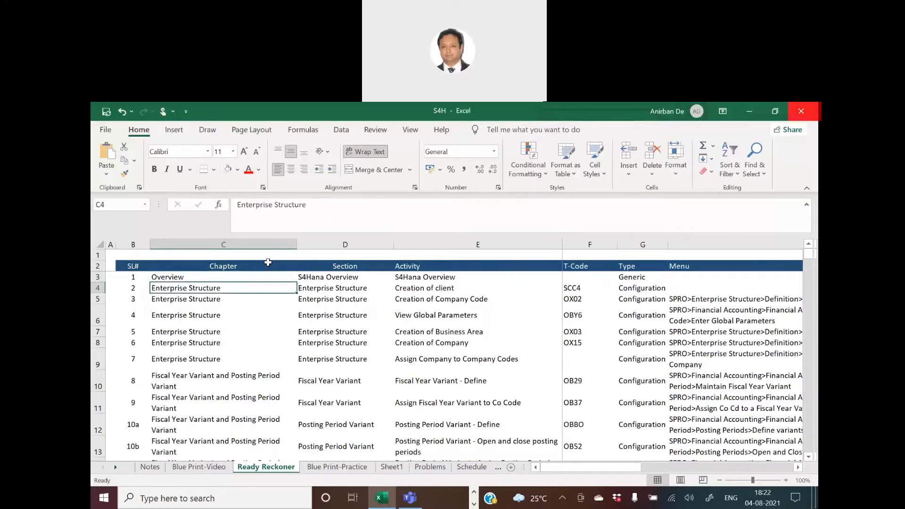
click(219, 383)
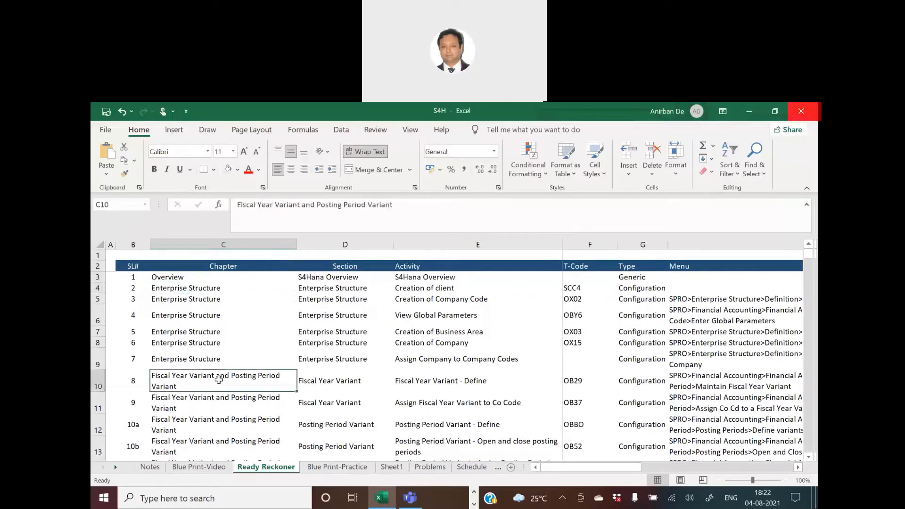
scroll(297, 373, down, 3)
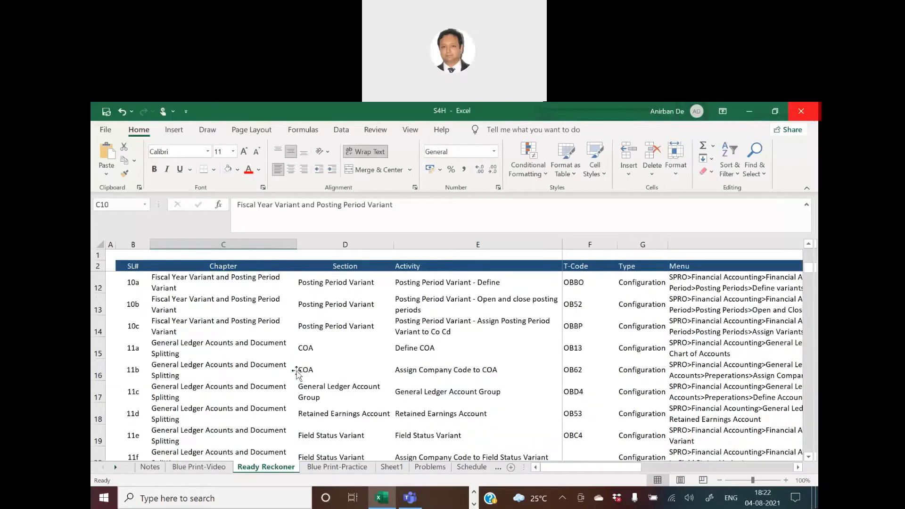
scroll(296, 372, down, 3)
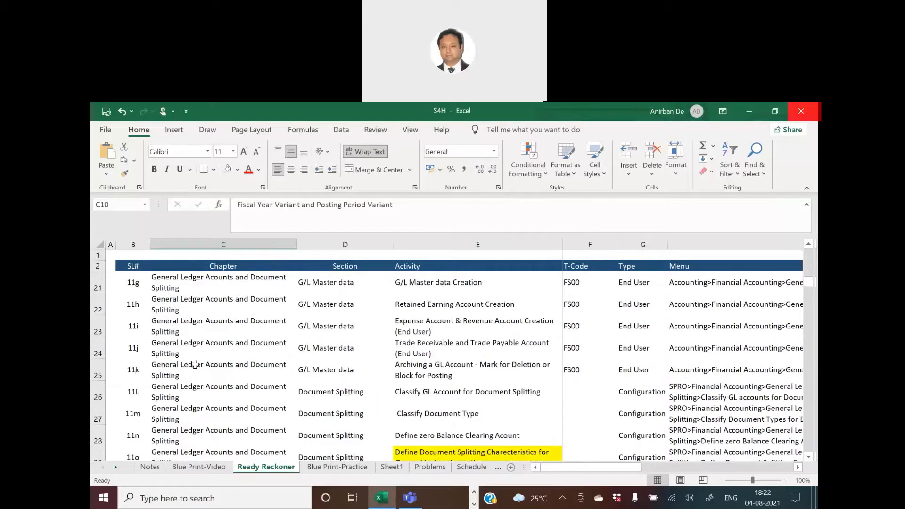
click(195, 364)
scroll(299, 378, down, 2)
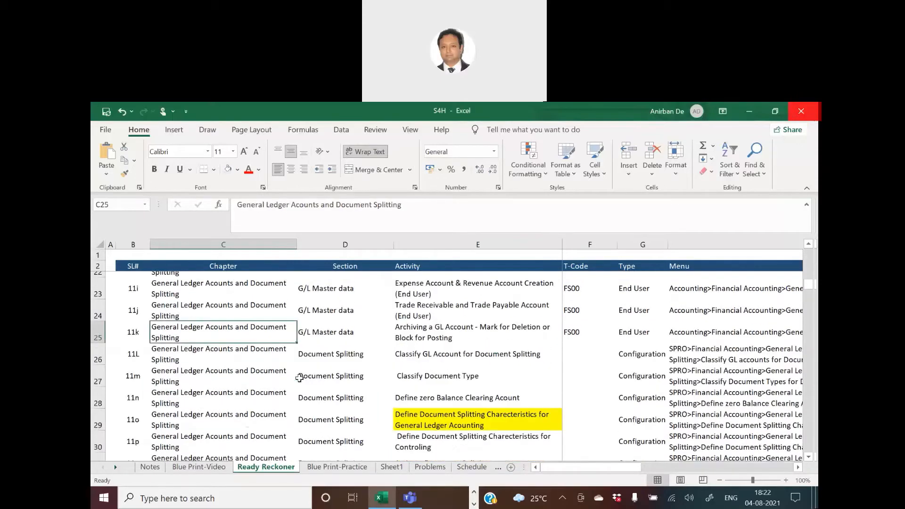
scroll(299, 378, down, 1)
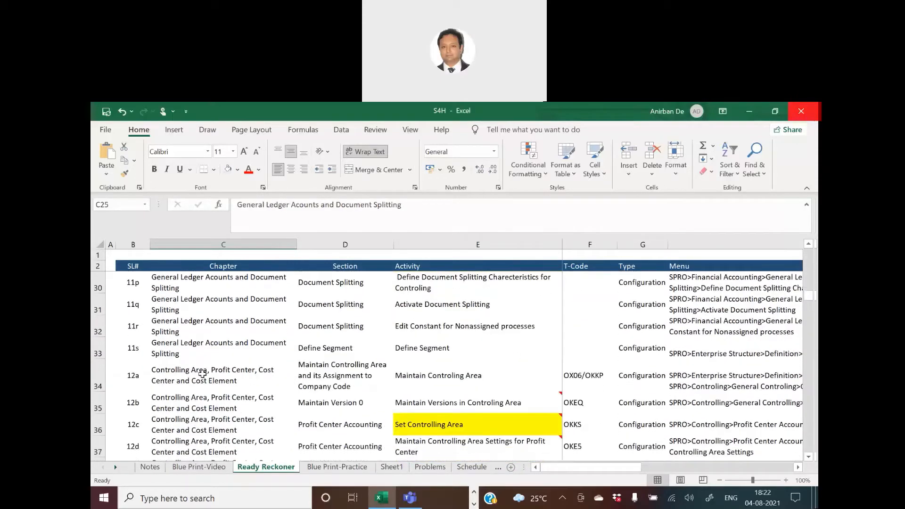
click(204, 374)
scroll(336, 382, down, 3)
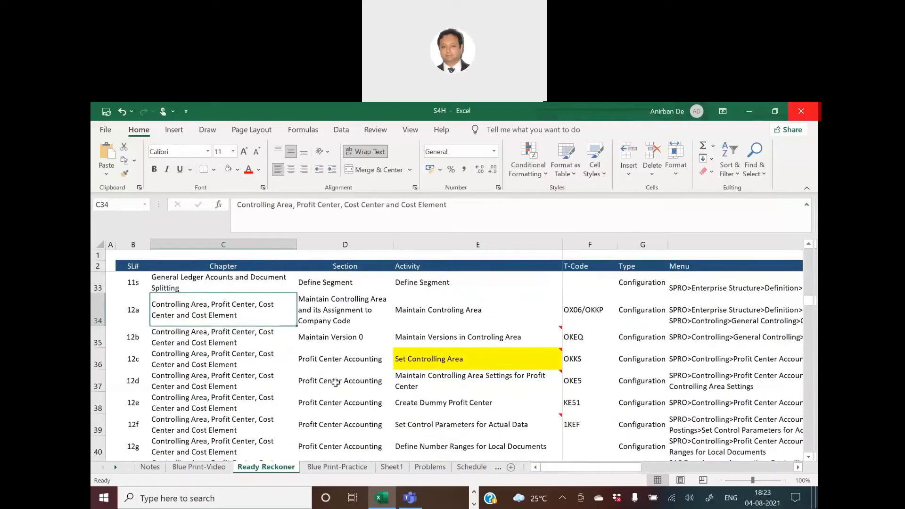
scroll(336, 381, down, 7)
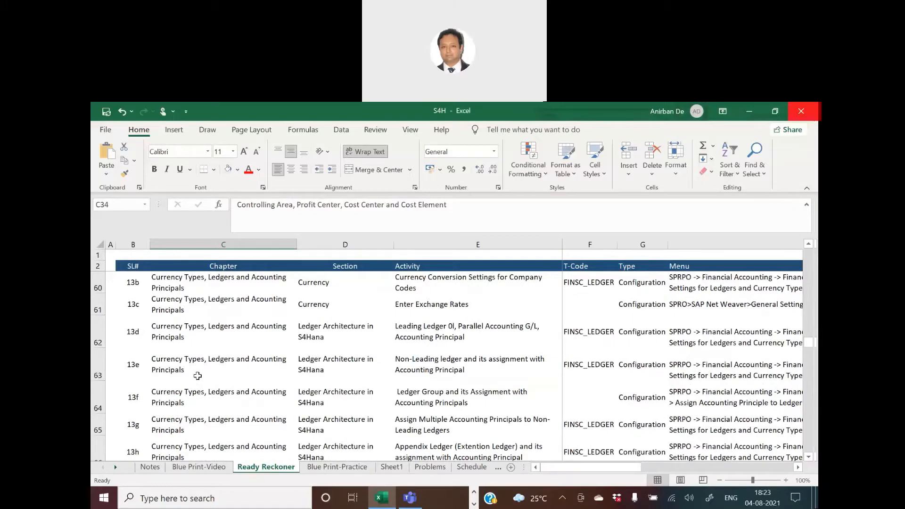
Browse the Currency Types, Business Partner and Documents and Document Controls chapters with their activities and T-codes.
click(199, 363)
scroll(307, 396, down, 1)
scroll(307, 395, down, 1)
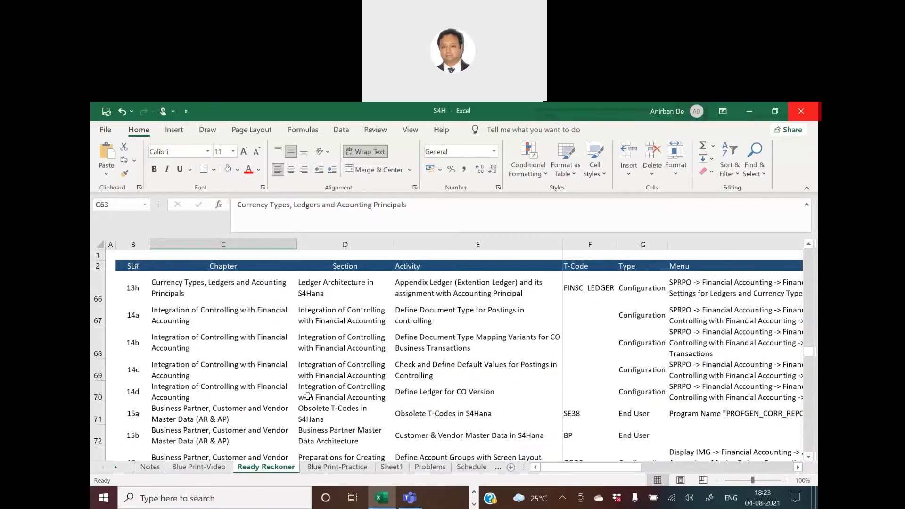
click(213, 409)
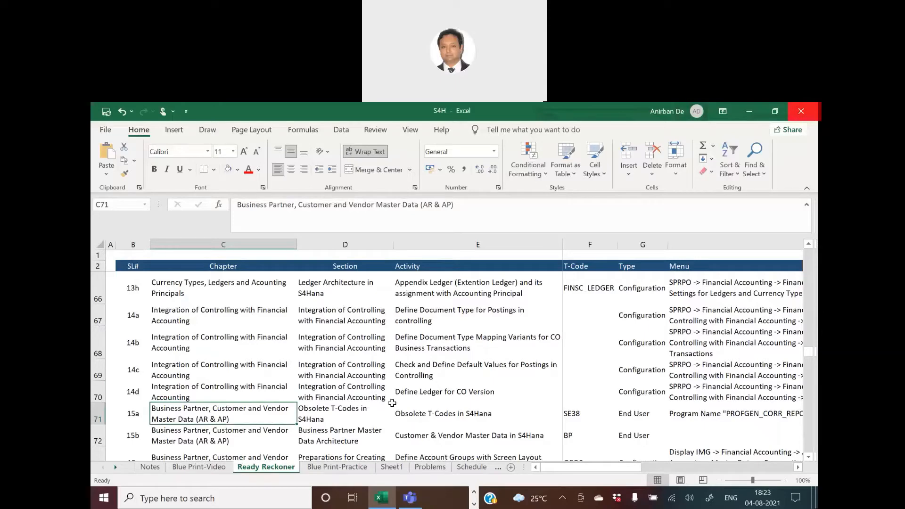
scroll(392, 403, down, 3)
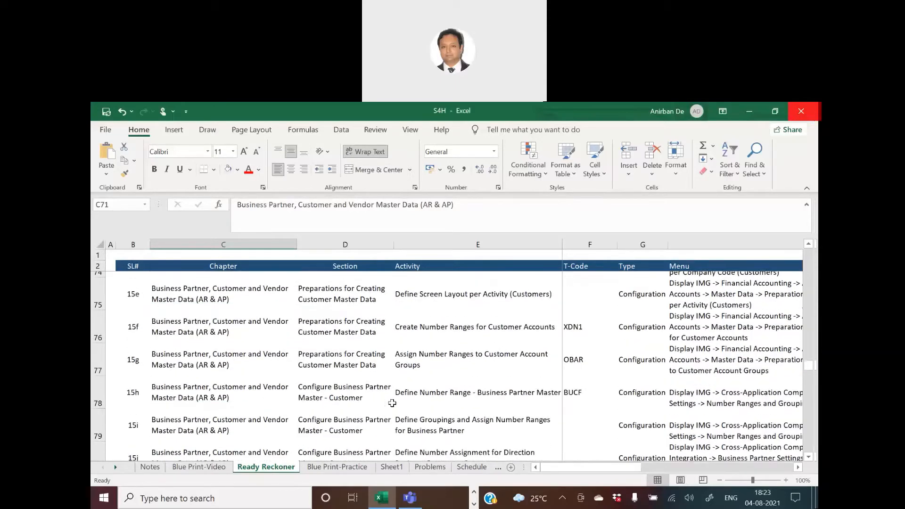
scroll(392, 403, down, 4)
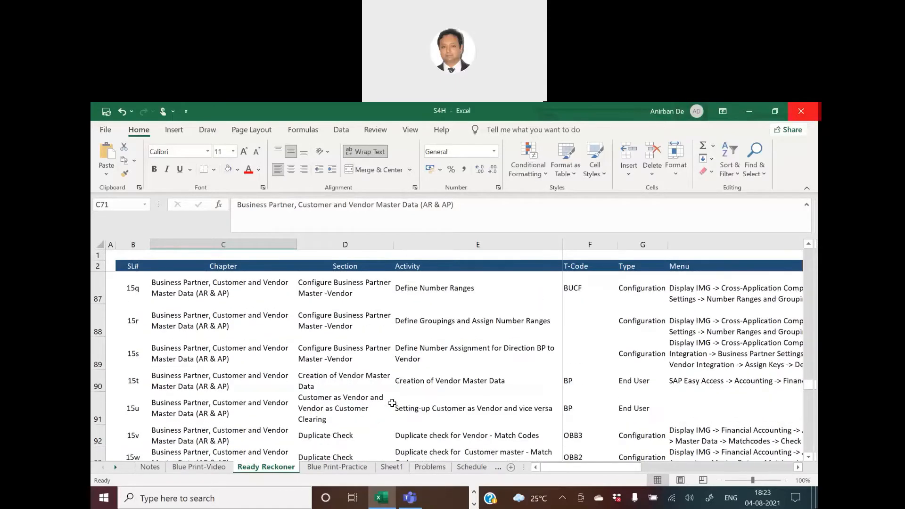
scroll(392, 403, down, 2)
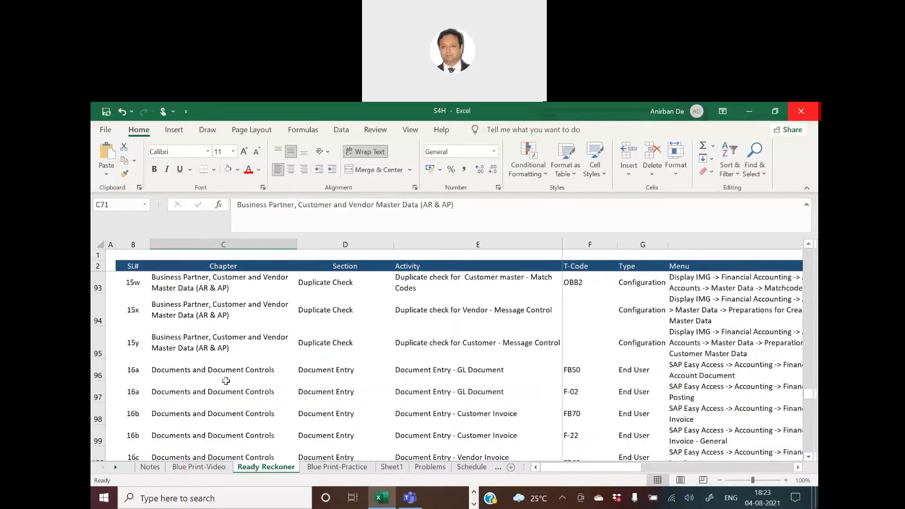
click(221, 375)
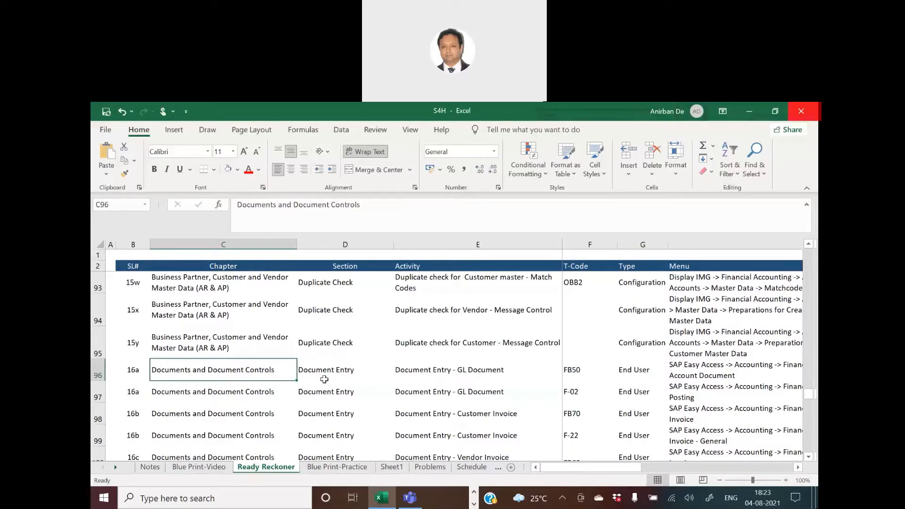
scroll(324, 379, down, 1)
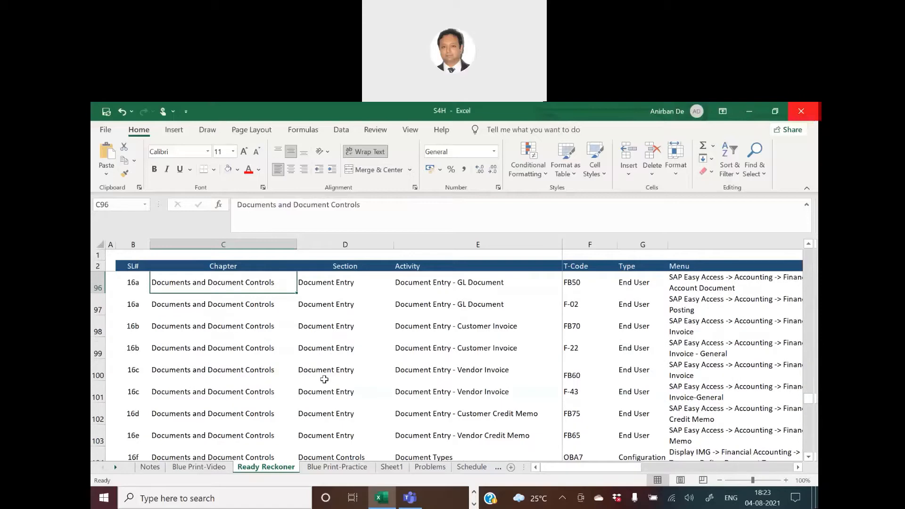
scroll(325, 379, down, 1)
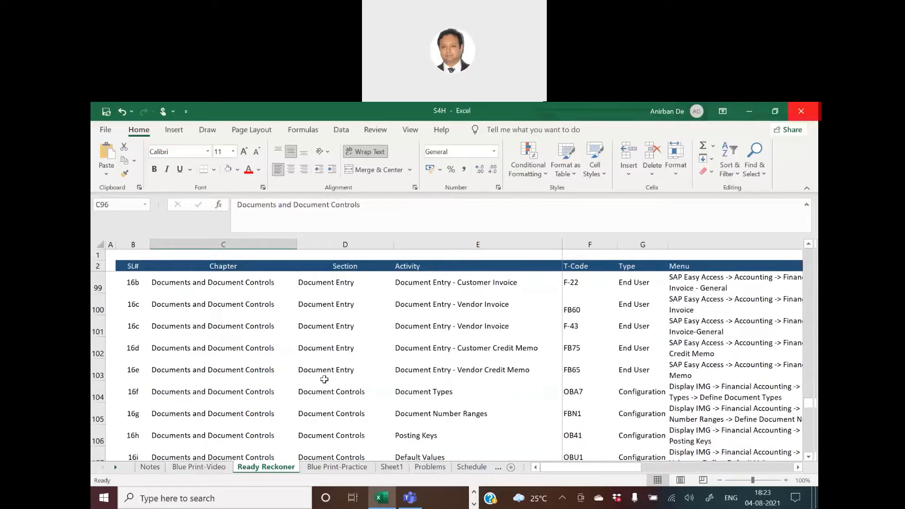
Browse the Document Controls, Default Values and Taxes on Sales/Purchases rows of the sheet.
scroll(324, 379, up, 1)
scroll(324, 379, down, 2)
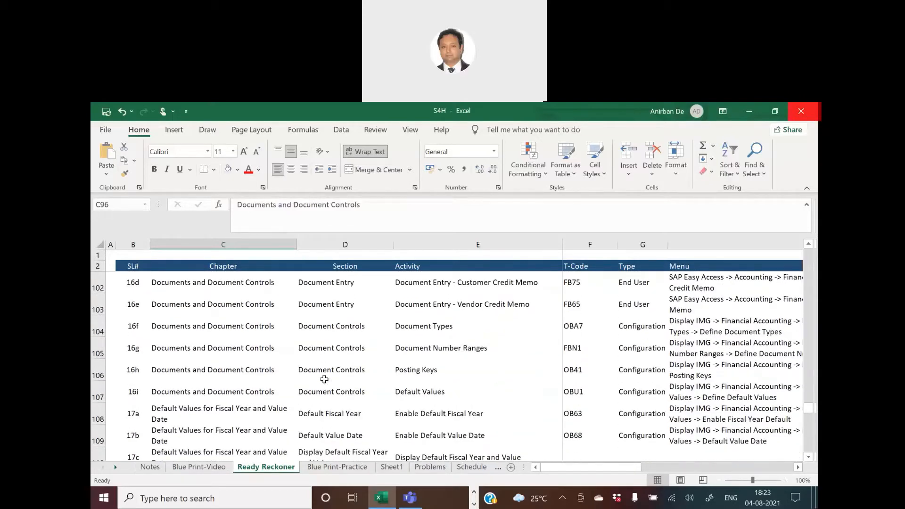
scroll(324, 379, down, 1)
click(222, 365)
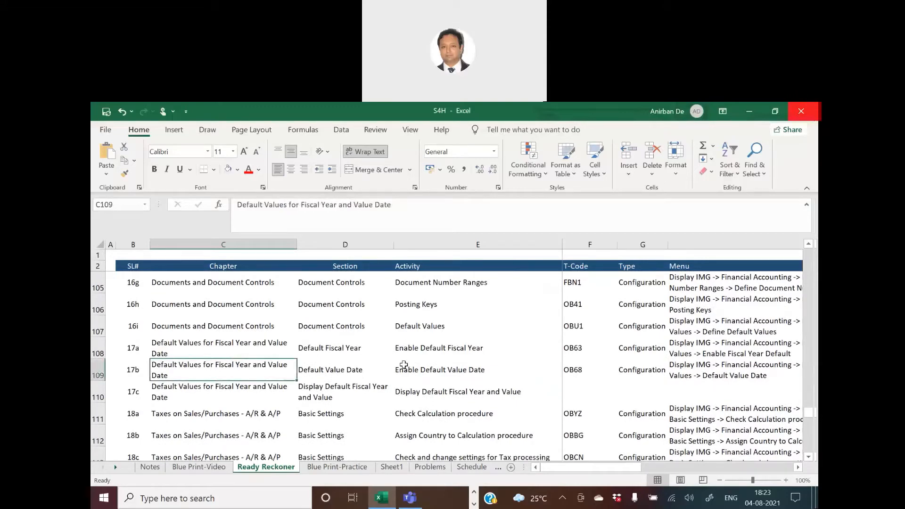
scroll(403, 364, down, 2)
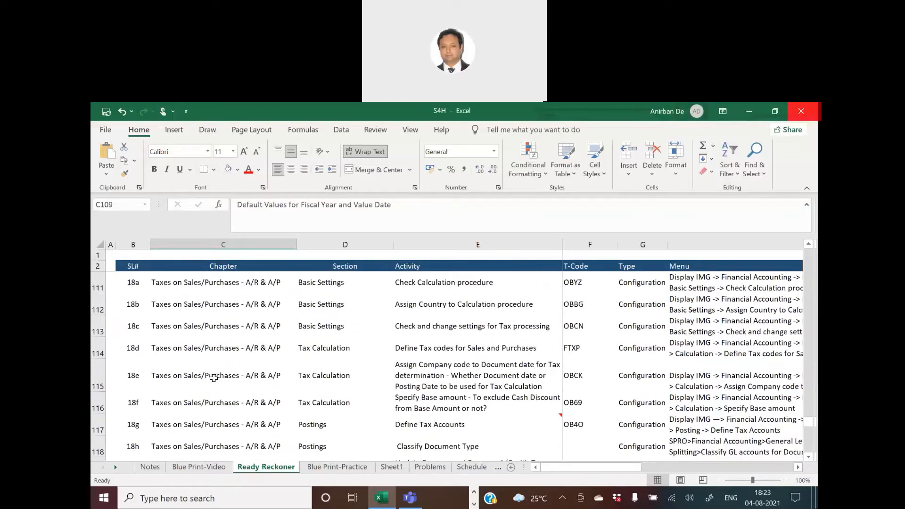
click(213, 378)
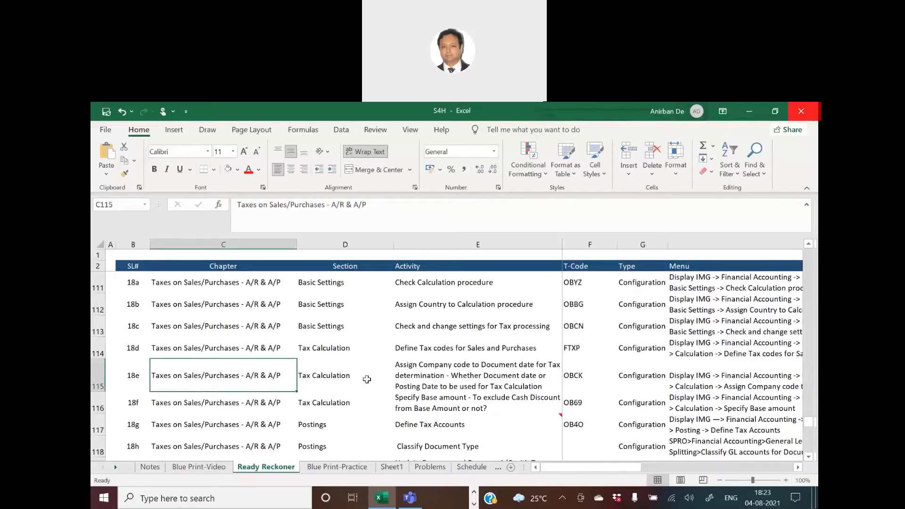
Examine the Tolerance Limits rows and the video names listed against each activity.
scroll(367, 379, down, 4)
click(195, 327)
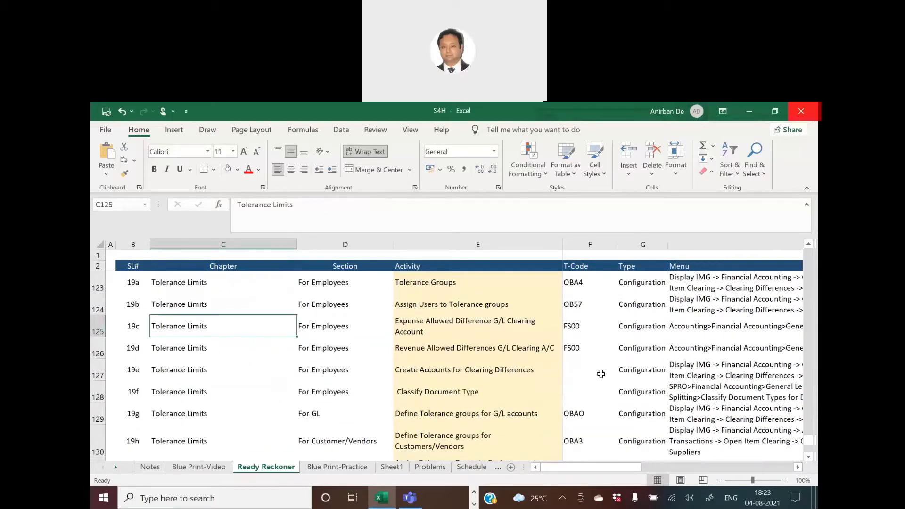
click(696, 348)
key(Right)
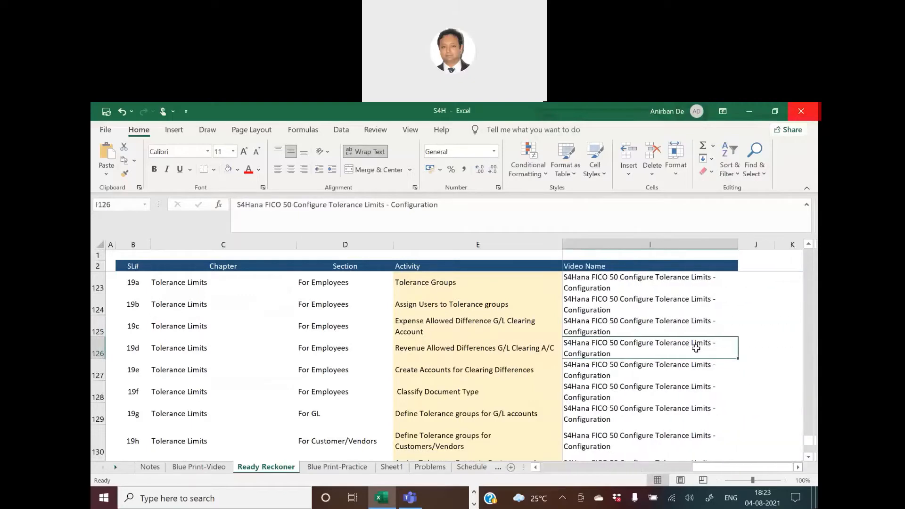
key(Left)
key(Right)
key(Up)
key(Up)
key(Up)
key(Up)
key(Up)
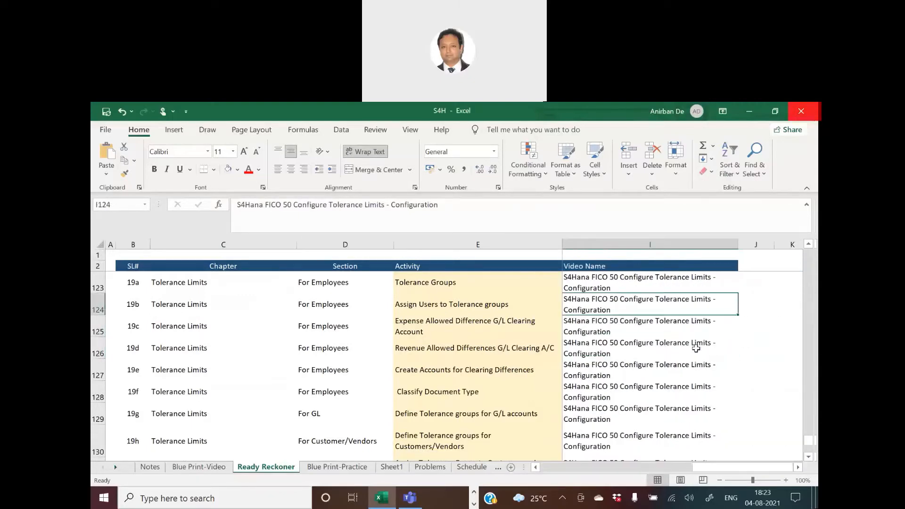
key(Down)
key(Down)
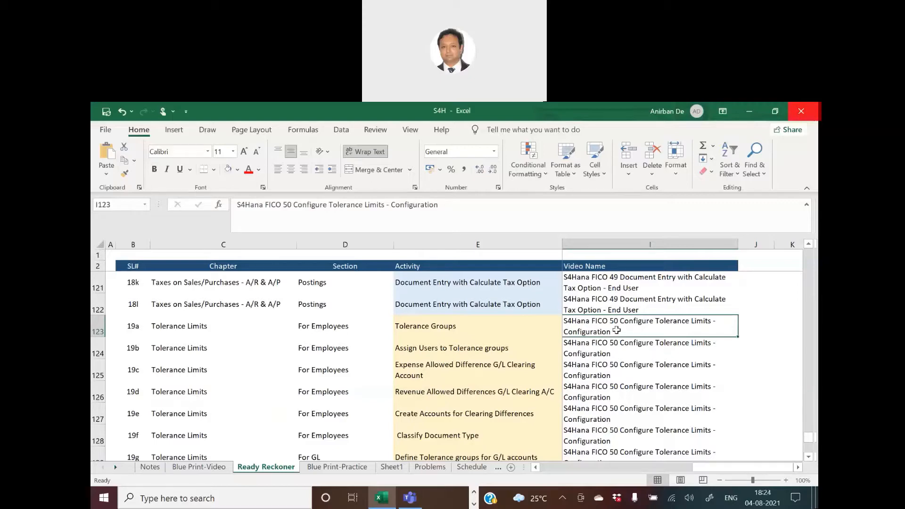
Read the Menu path, Type and T-Code for the Tolerance Groups activity in row 123.
key(Left)
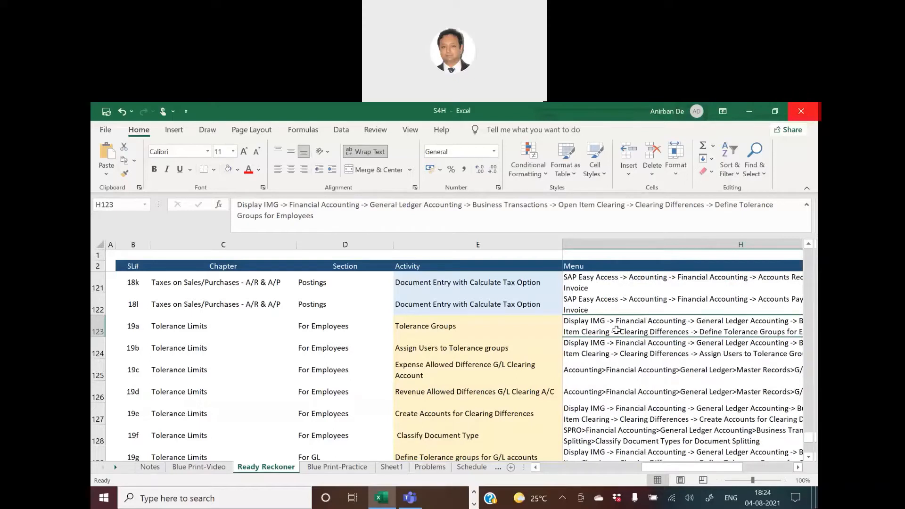
key(Left)
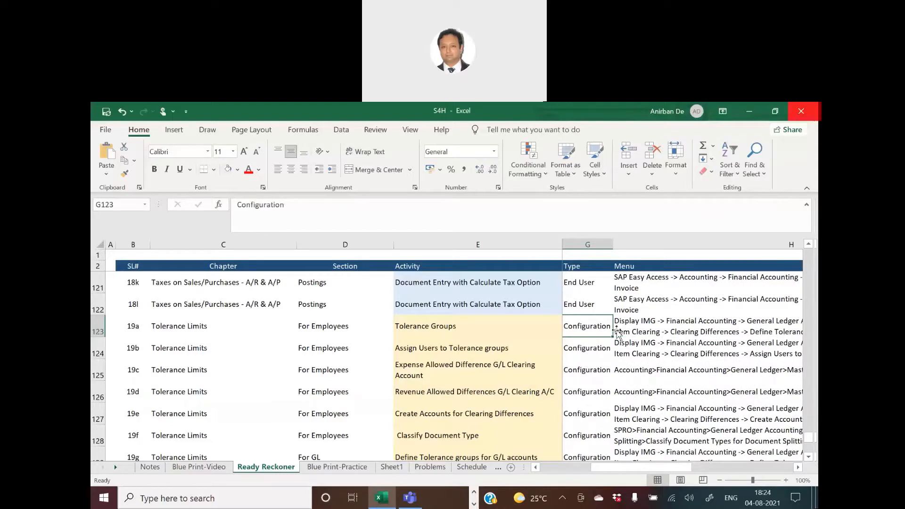
key(Left)
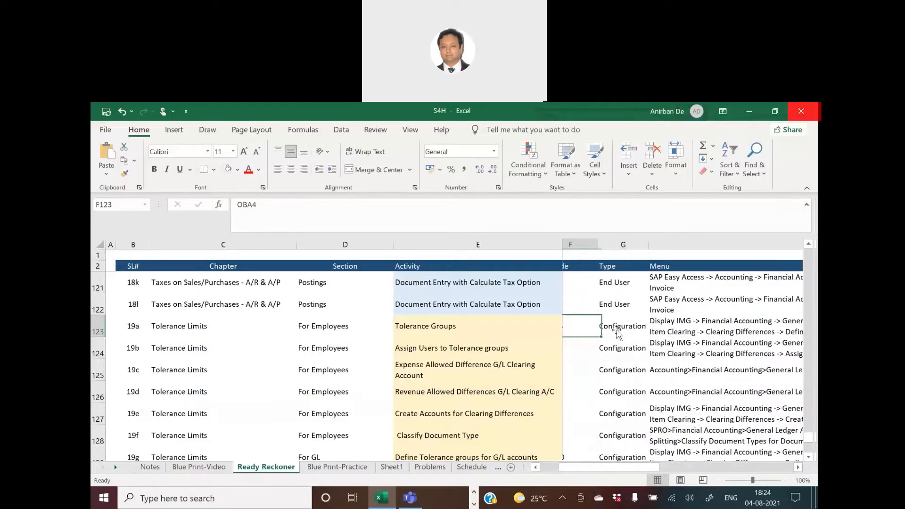
key(Left)
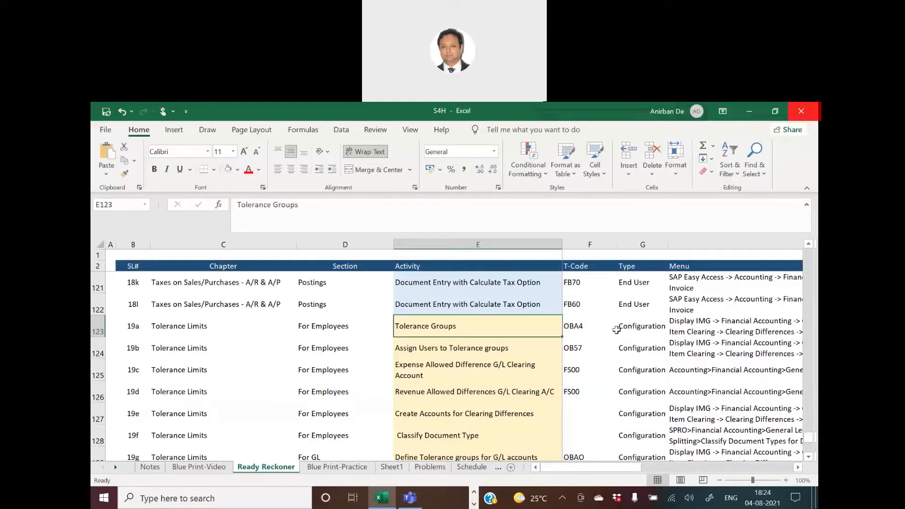
key(alt+Tab)
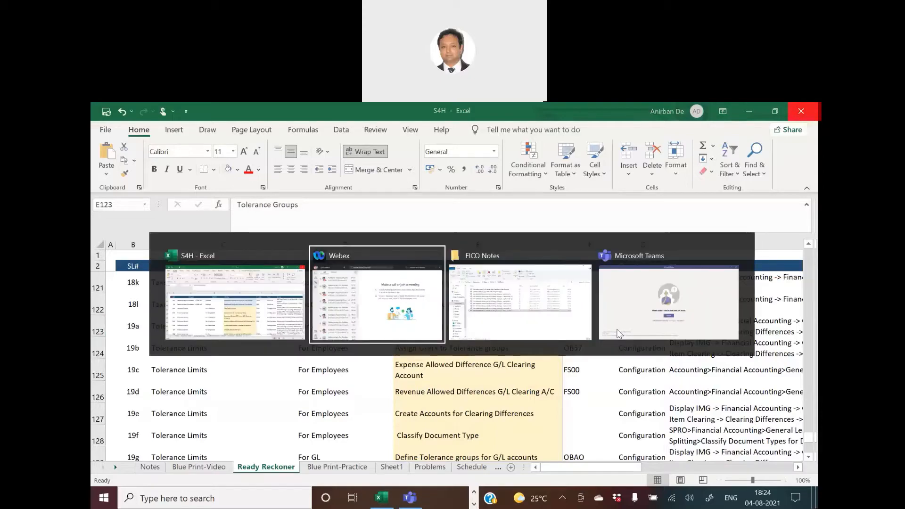
key(Escape)
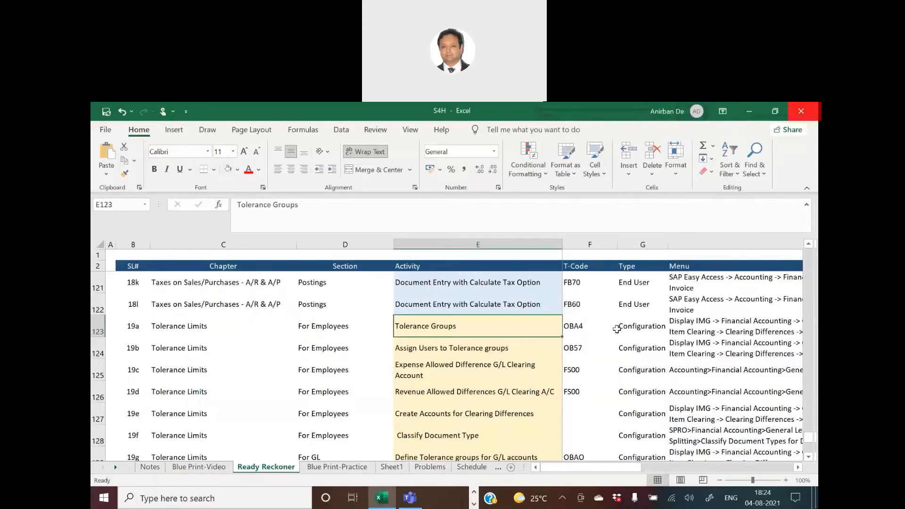
Open SAP Logon from the desktop and connect to the S4HANA2020 system.
key(super+d)
double_click(153, 360)
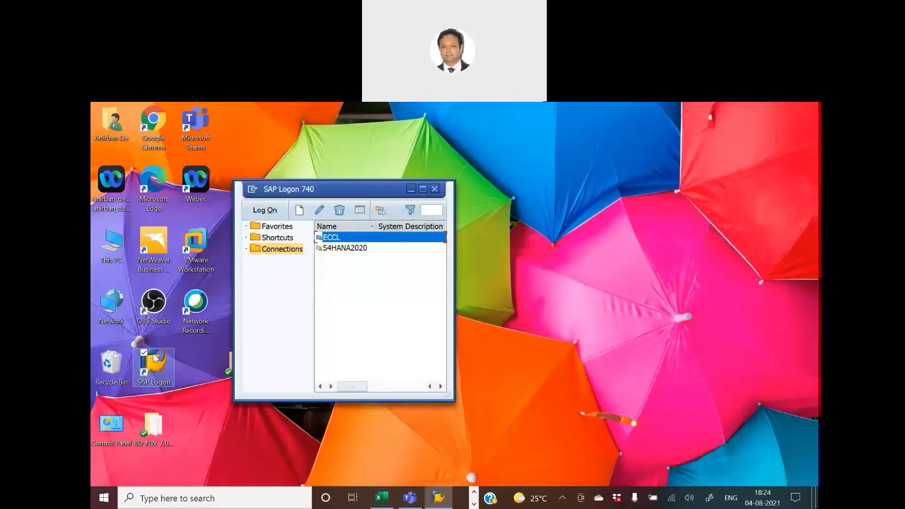
click(355, 250)
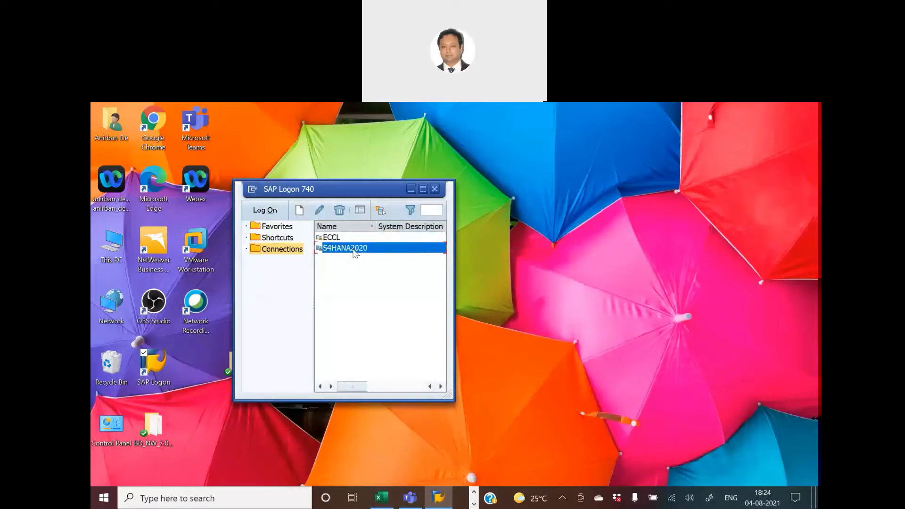
double_click(354, 249)
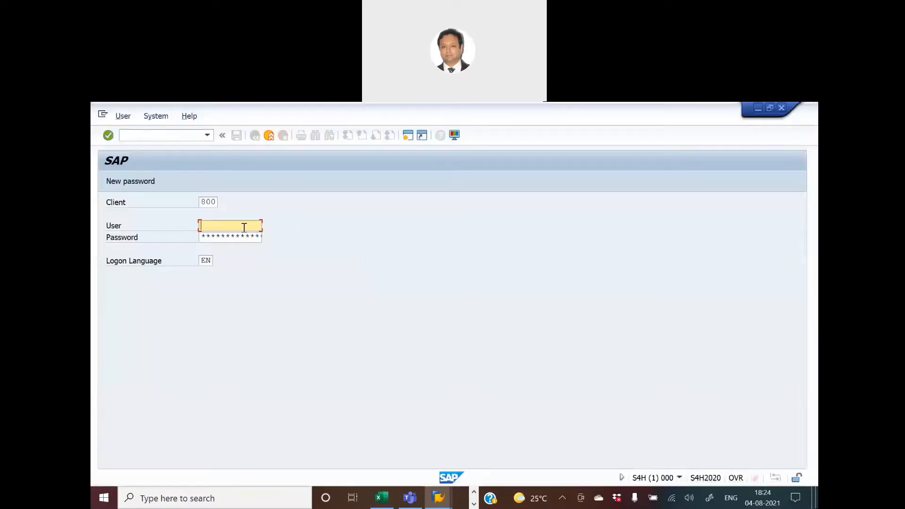
Log on to client 800 with the user ID and account password.
text(anifr)
key(BackSpace)
key(BackSpace)
key(Down)
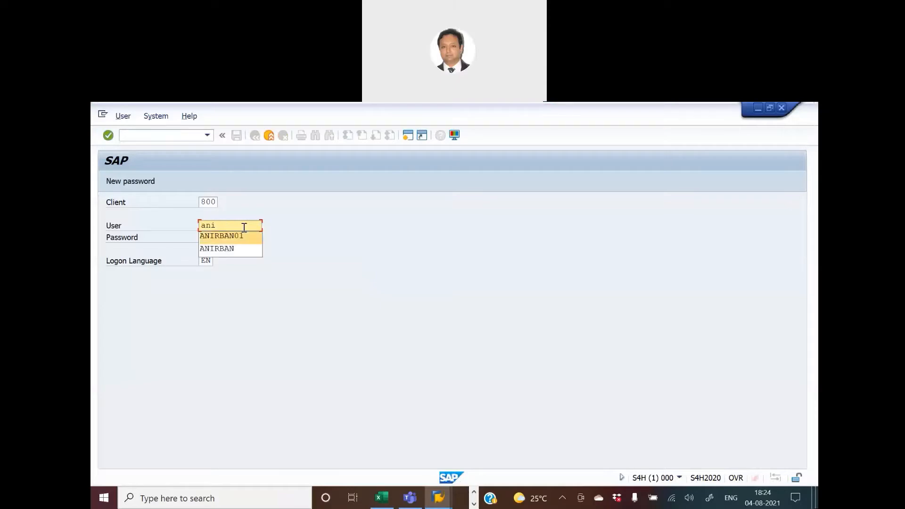
key(Return)
key(Tab)
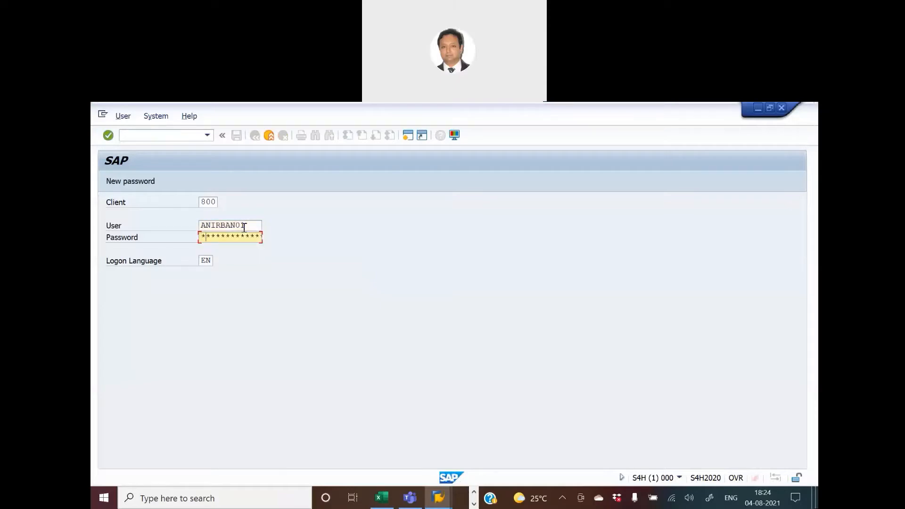
text(*******)
key(Return)
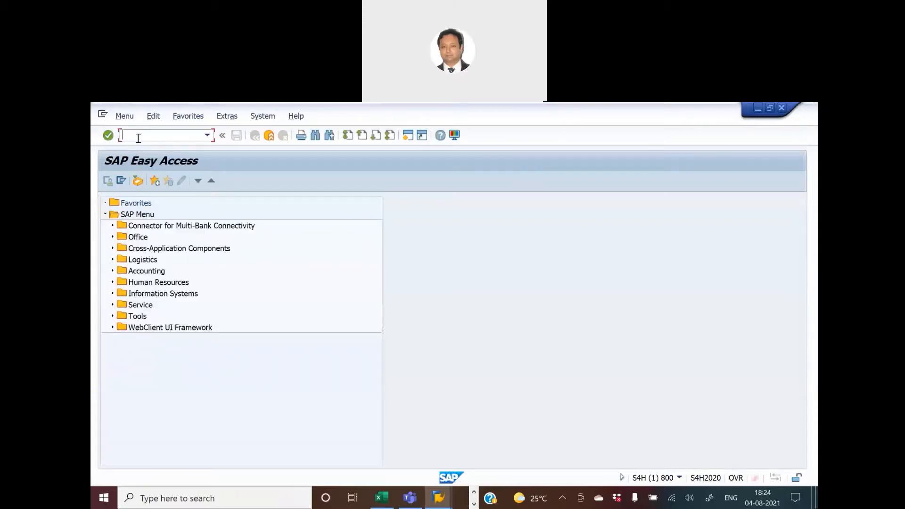
Run transaction SPRO and open the SAP Reference IMG.
text(spro)
key(Return)
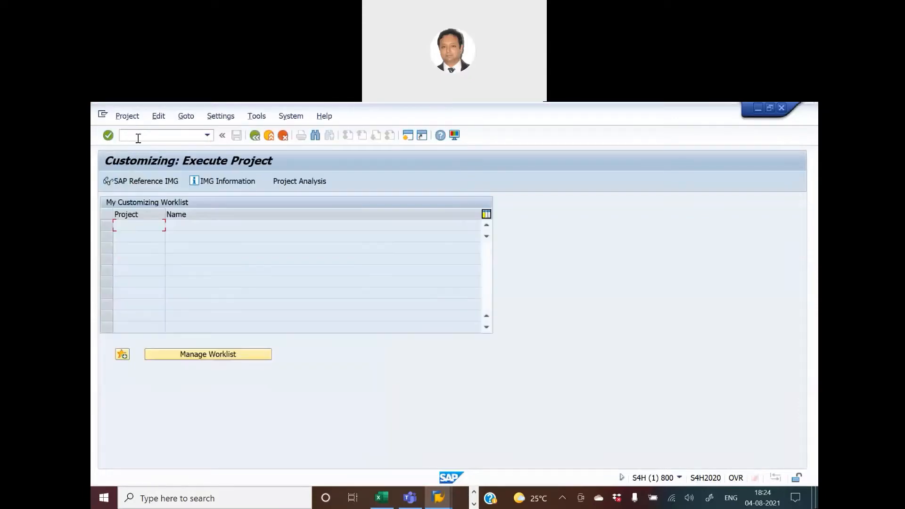
click(133, 181)
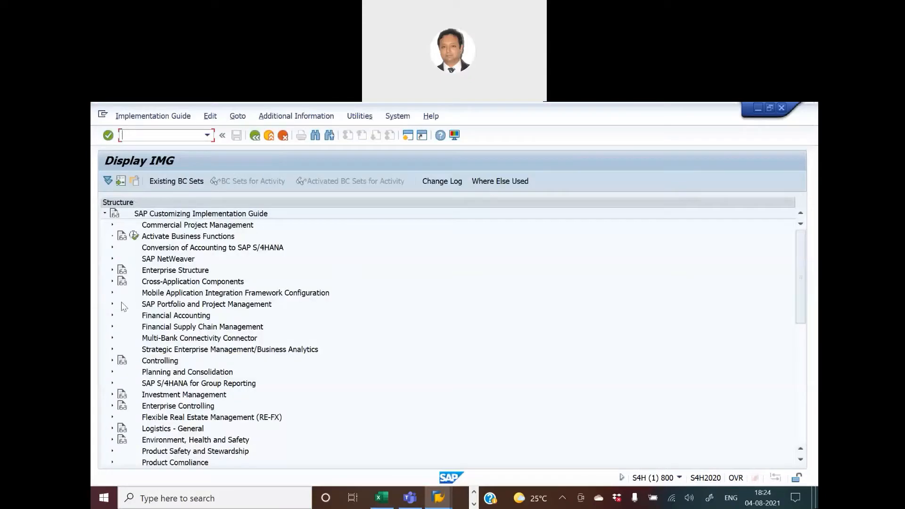
Expand Financial Accounting > General Ledger Accounting > Business Transactions > Open Item Clearing > Clearing Differences and open Define Tolerance Groups for Employees.
click(112, 316)
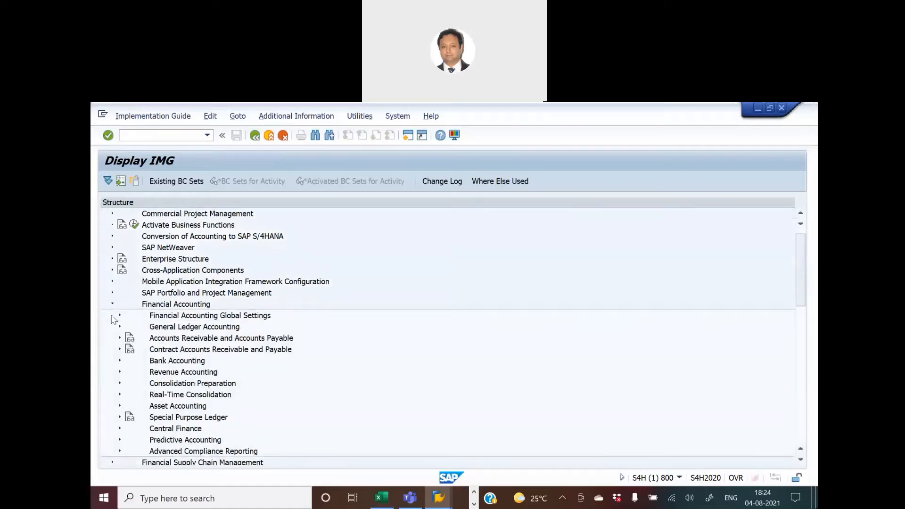
click(120, 326)
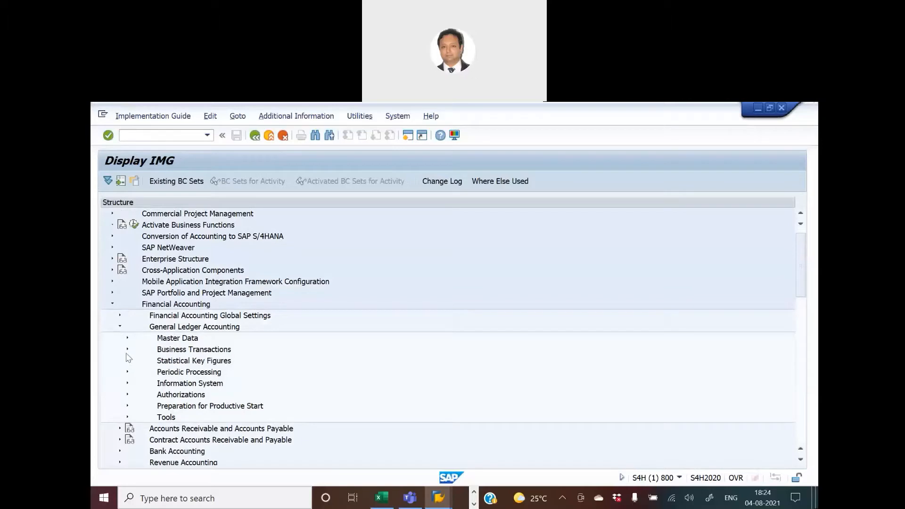
click(127, 350)
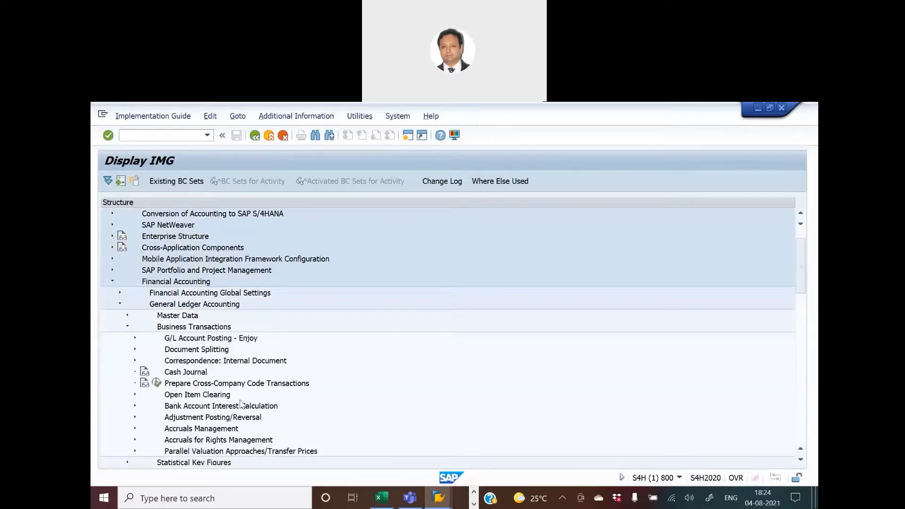
click(135, 394)
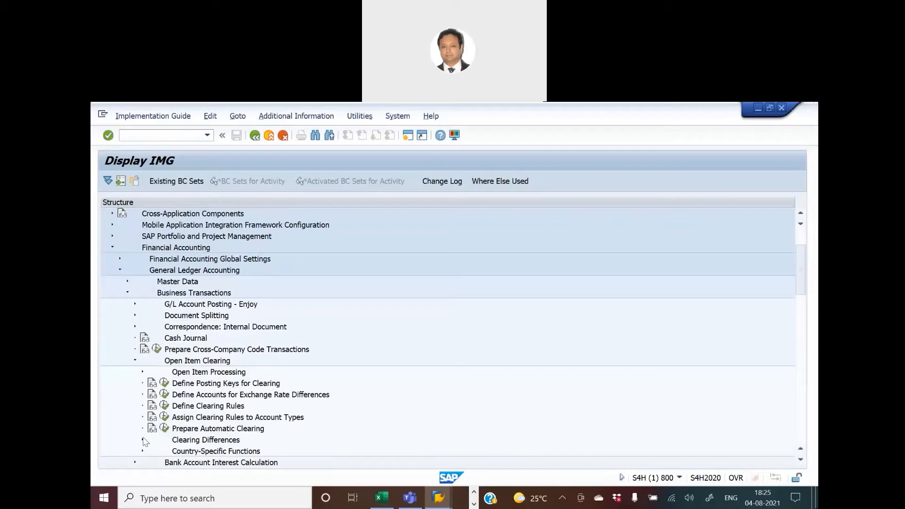
click(143, 441)
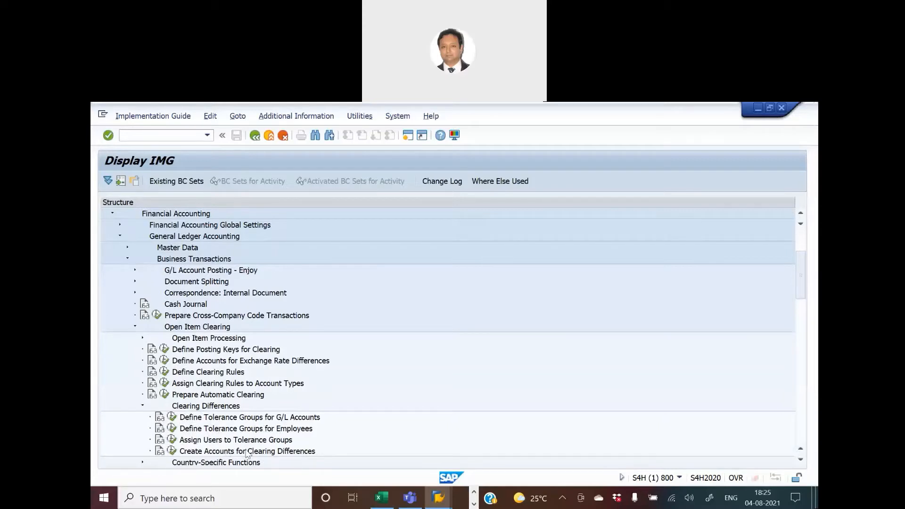
click(172, 429)
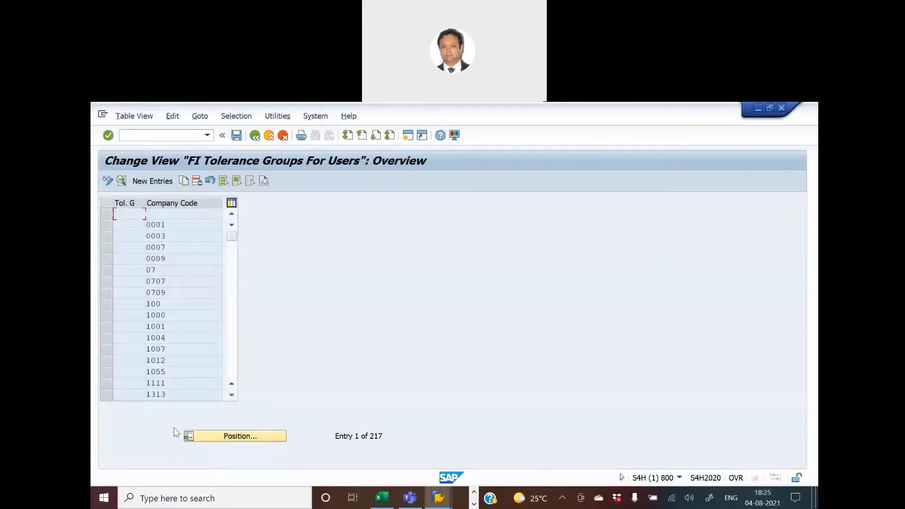
Position the tolerance group list at company code HKNM.
click(249, 437)
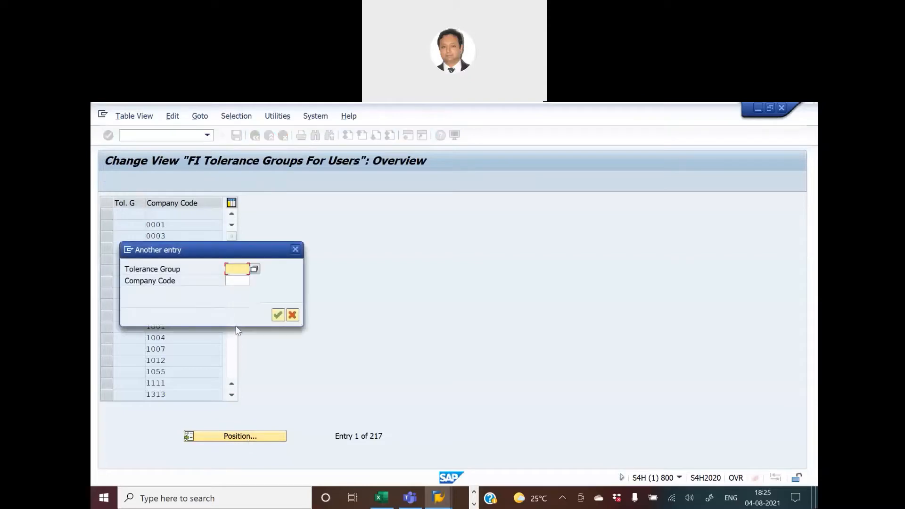
drag(218, 255, 387, 254)
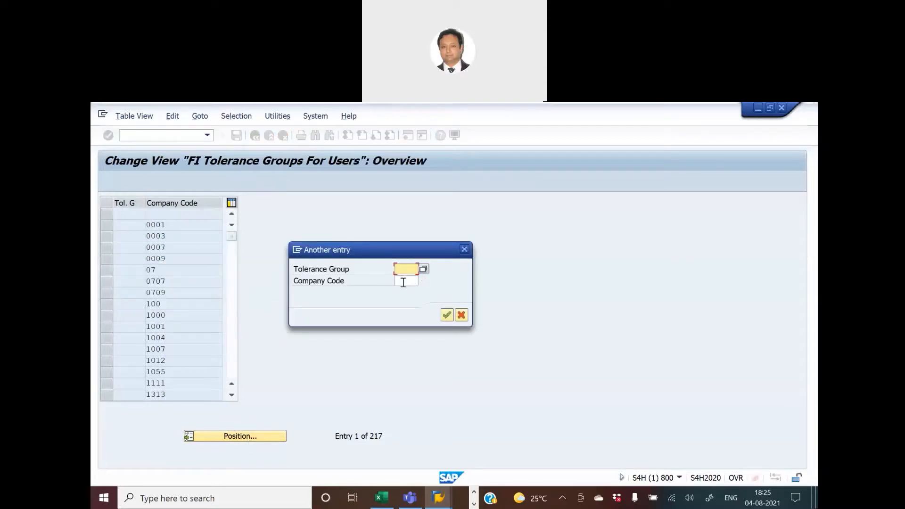
click(403, 281)
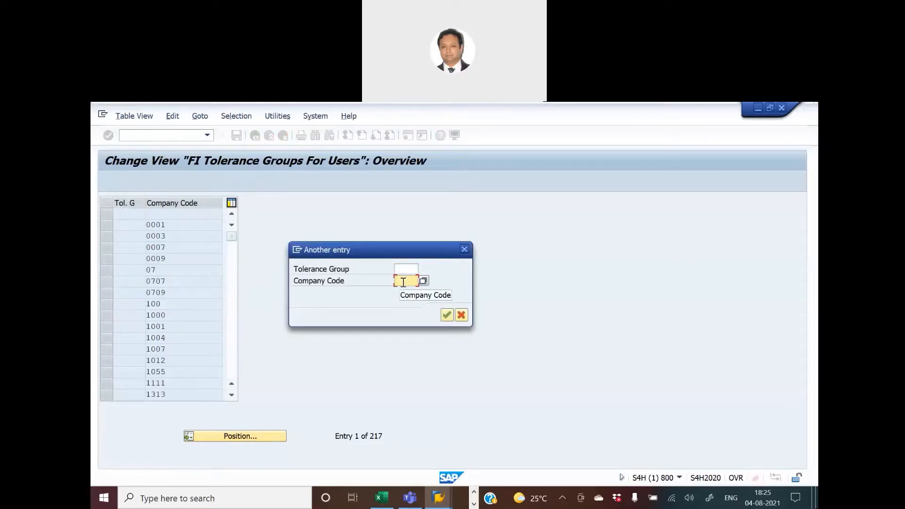
text(hknm)
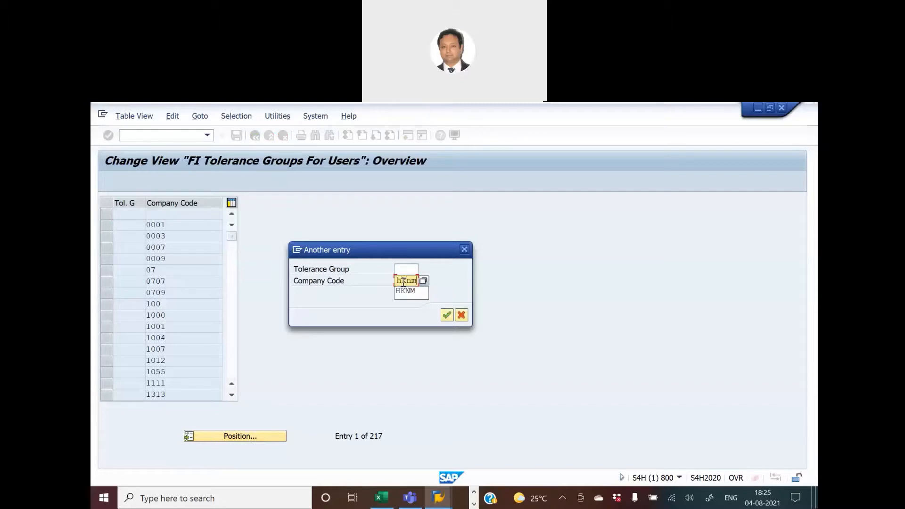
key(Return)
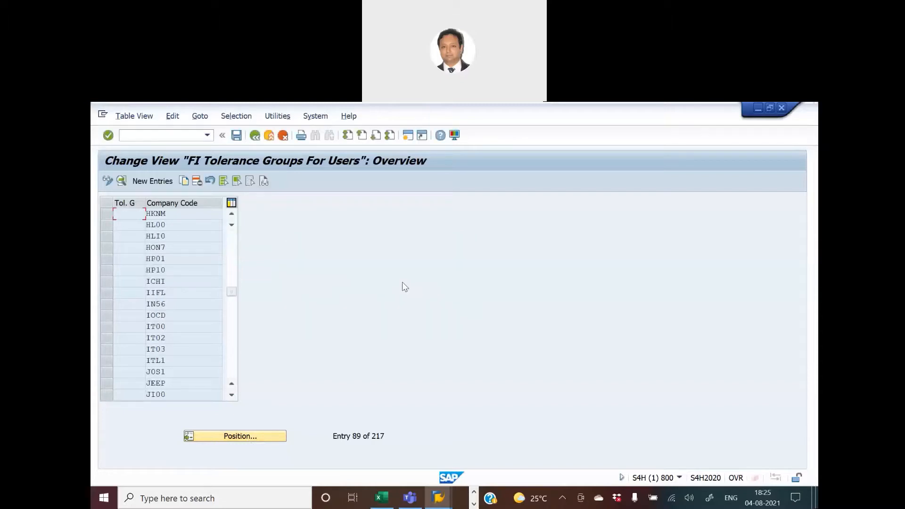
Open the HKNM tolerance entry and examine its upper limits for posting procedures.
double_click(160, 213)
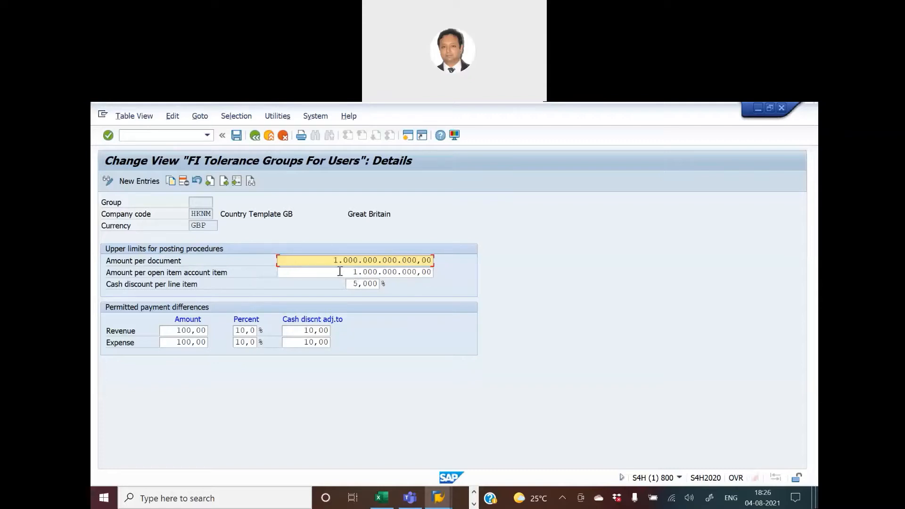
key(Tab)
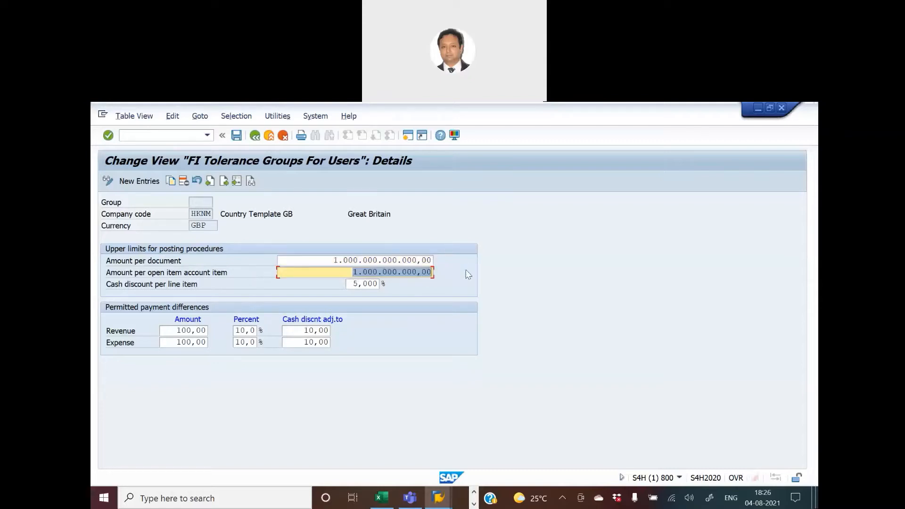
click(327, 262)
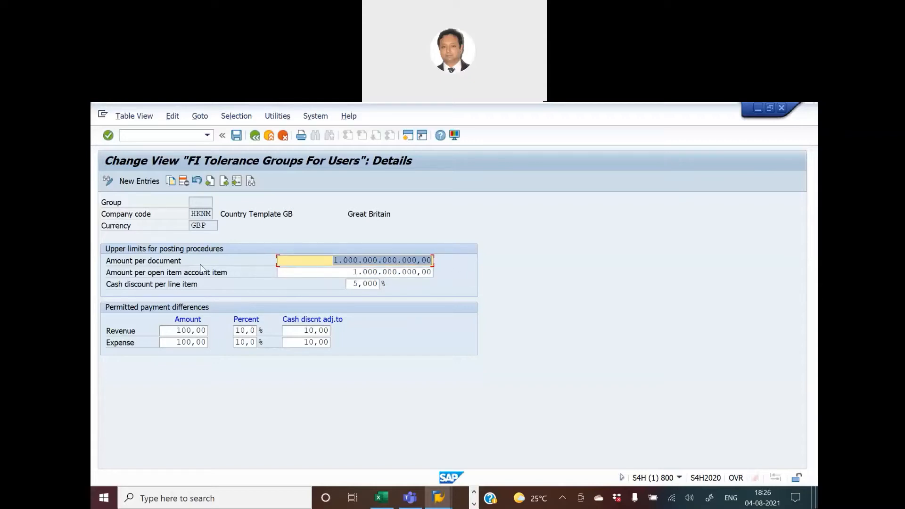
Open a new session and start transaction FB60 for vendor invoice entry.
click(405, 137)
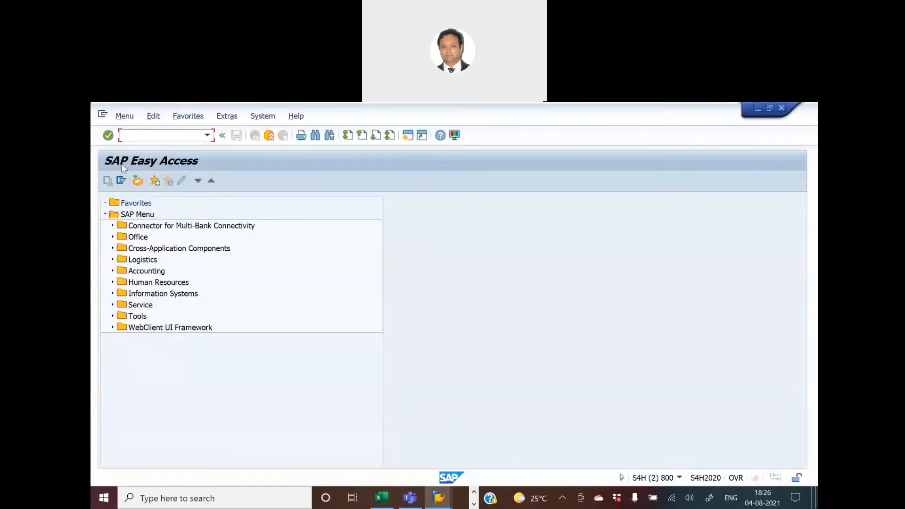
text(fb60)
key(Return)
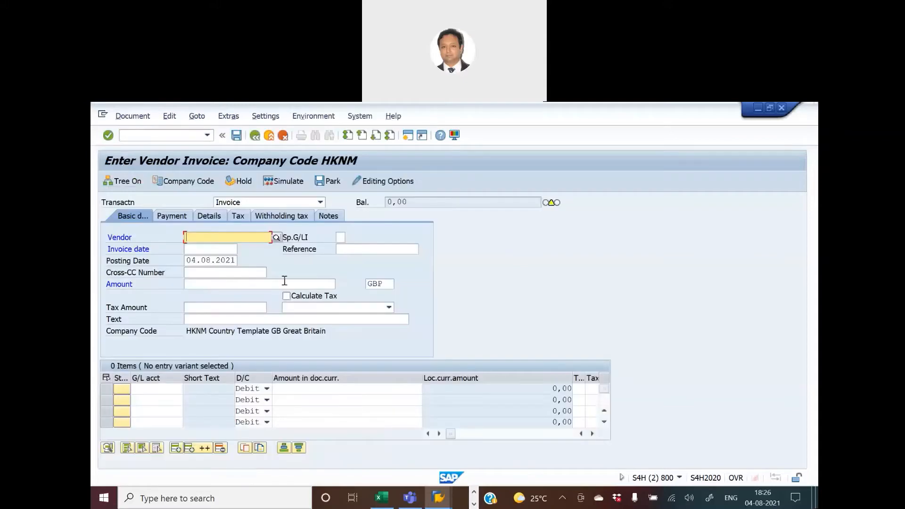
Switch between the tolerance details and the vendor invoice screen to compare the amount limits with the Amount field.
key(alt+Tab)
drag(326, 260, 546, 260)
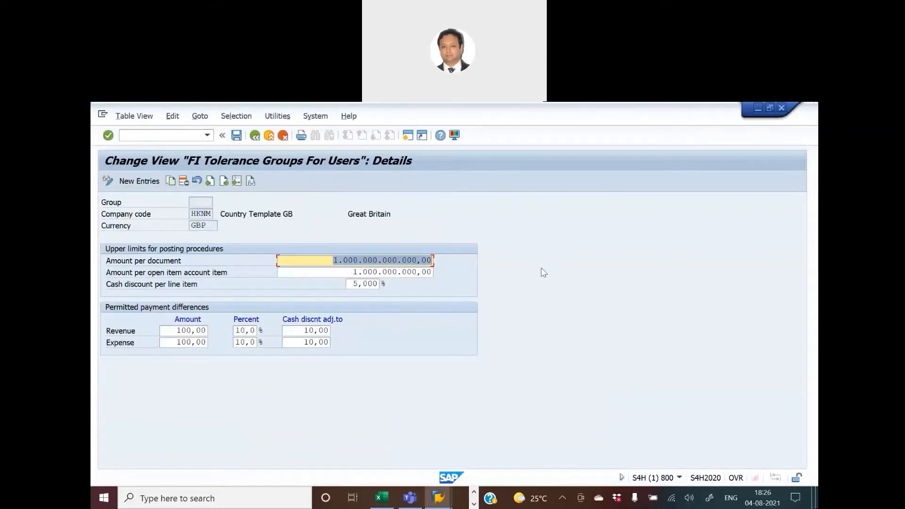
key(alt+Tab)
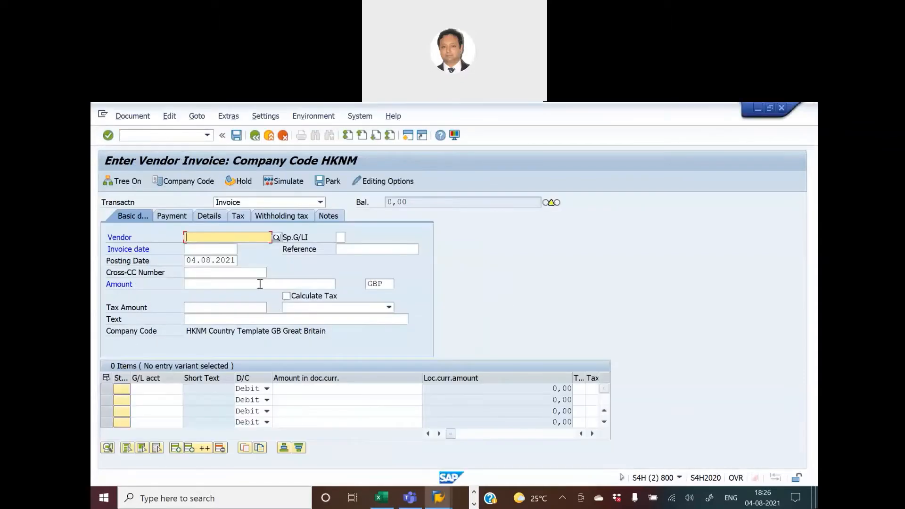
click(260, 284)
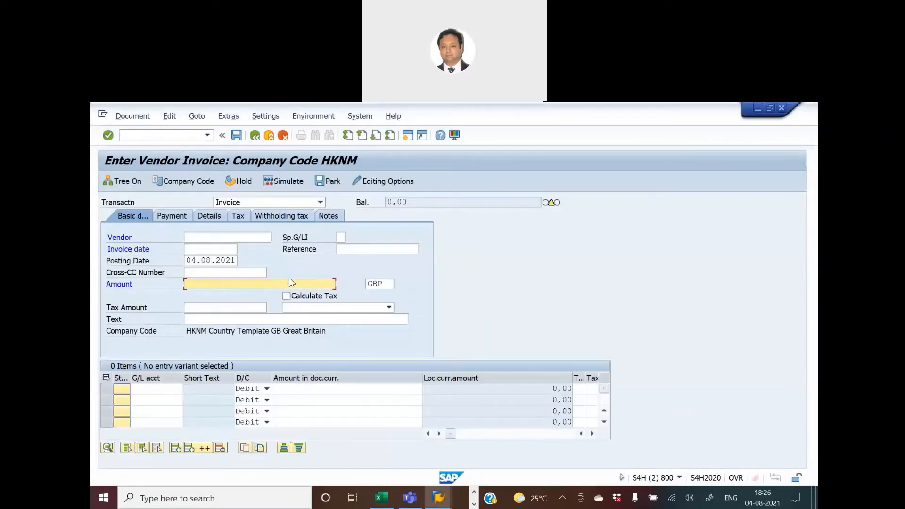
key(alt+Tab)
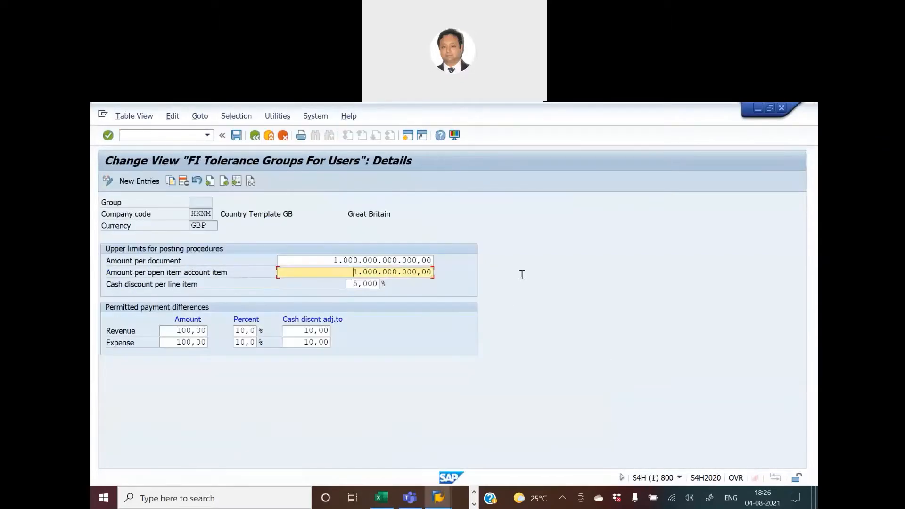
key(alt+Tab)
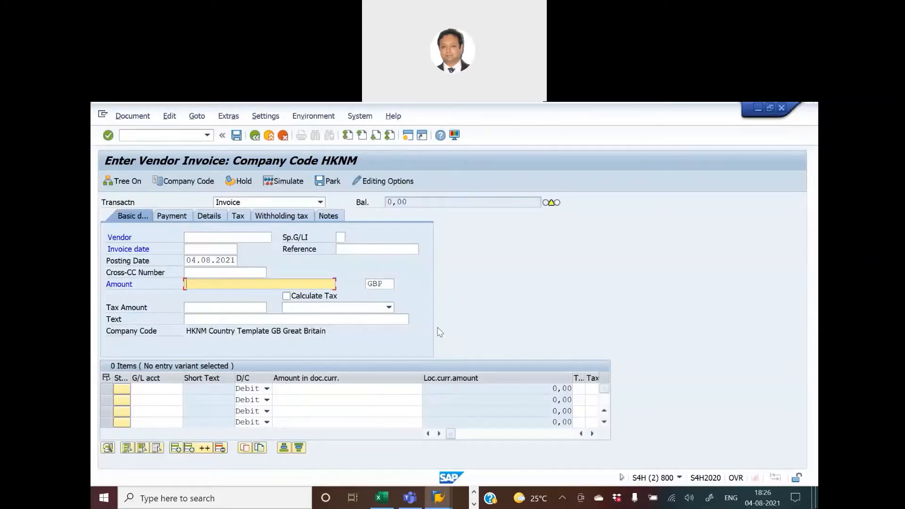
key(alt+Tab)
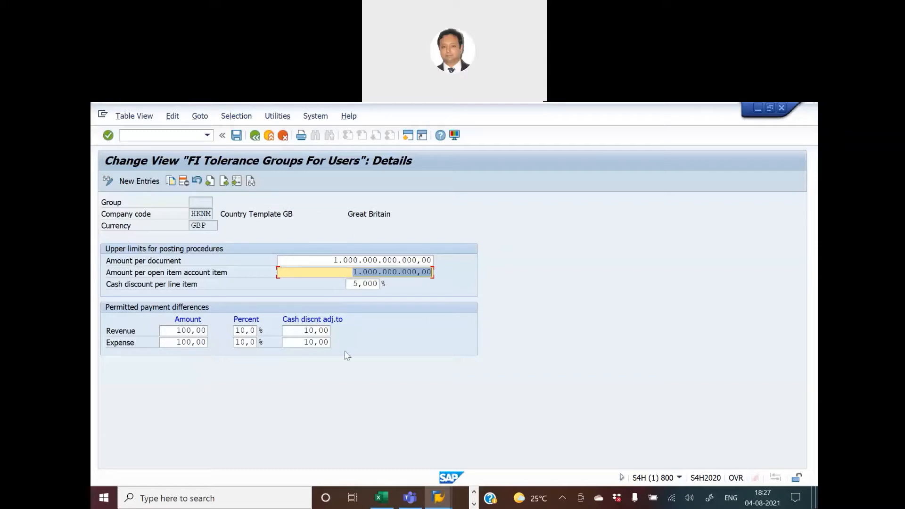
Return to the overview, position the list at tolerance group ZAB1 and open its HKNM entry details.
click(255, 135)
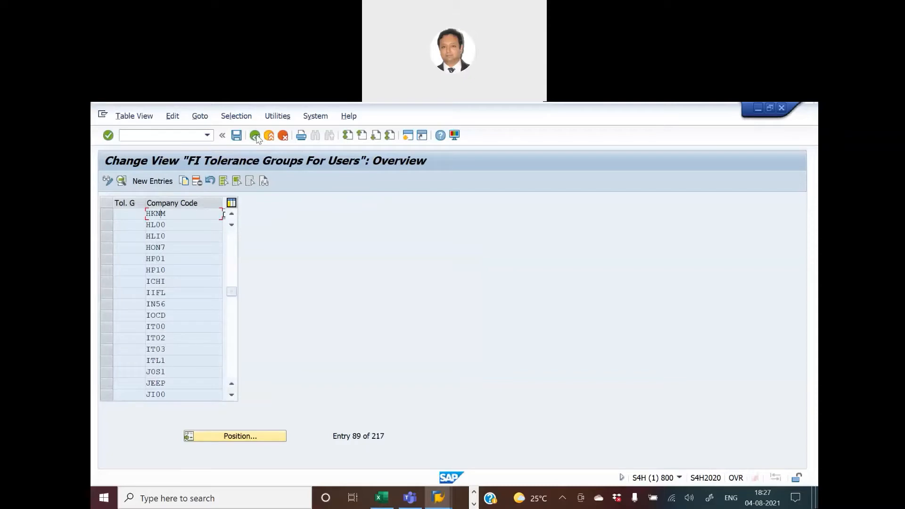
click(242, 436)
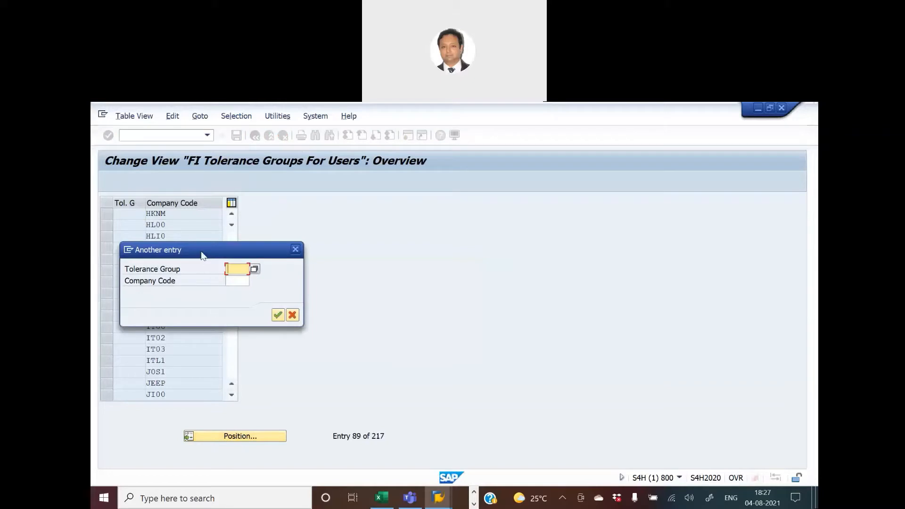
drag(202, 255, 369, 255)
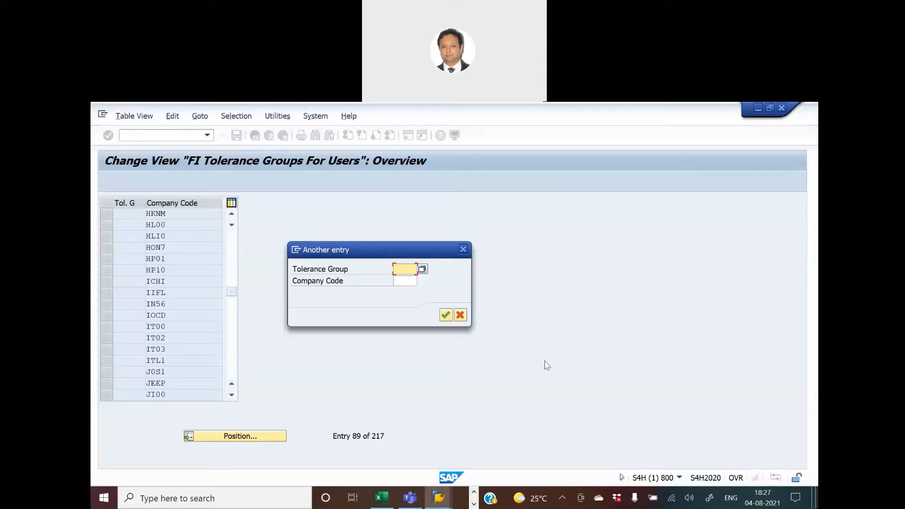
text(zab1)
key(Return)
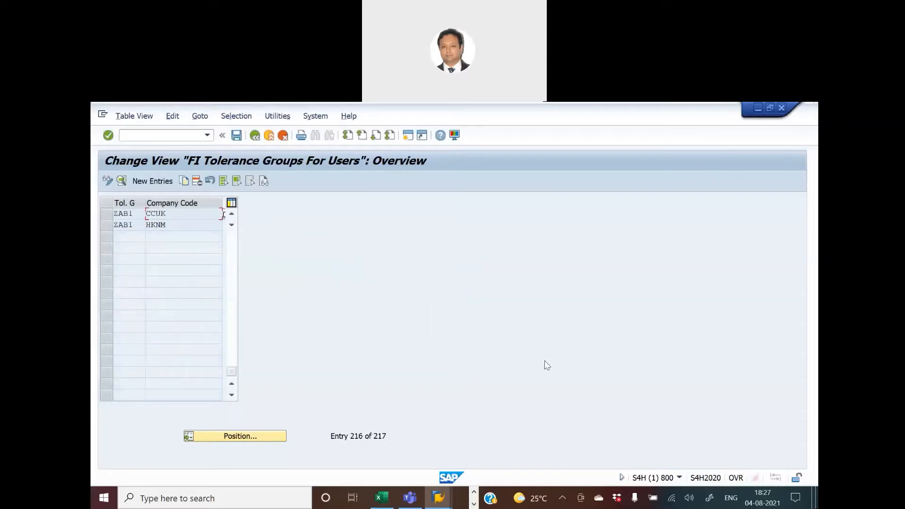
double_click(124, 225)
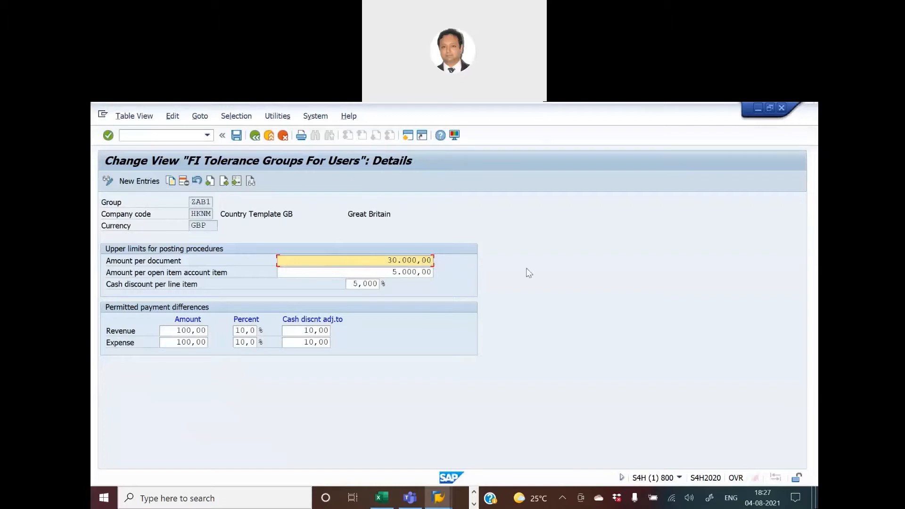
Switch between the ZAB1 tolerance details and the vendor invoice screen to compare the amount per document limit with the Amount field.
key(alt+Tab)
click(214, 285)
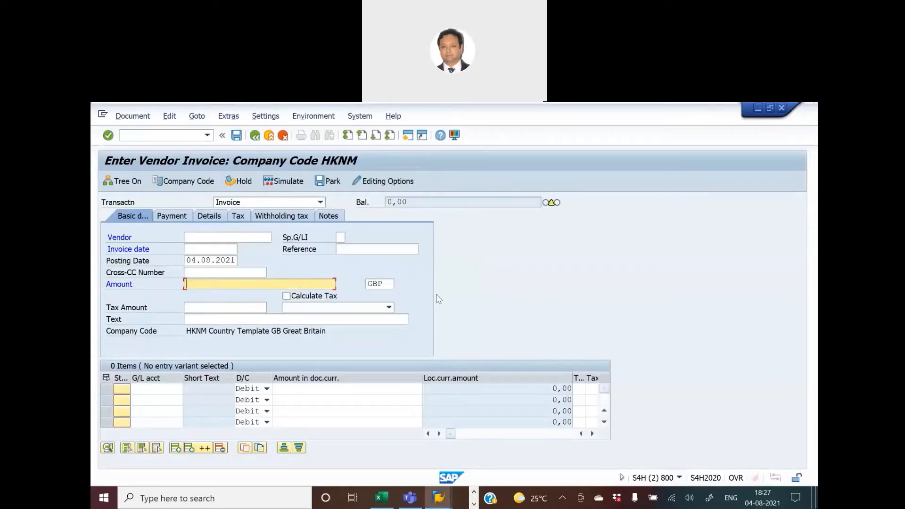
key(alt+Tab)
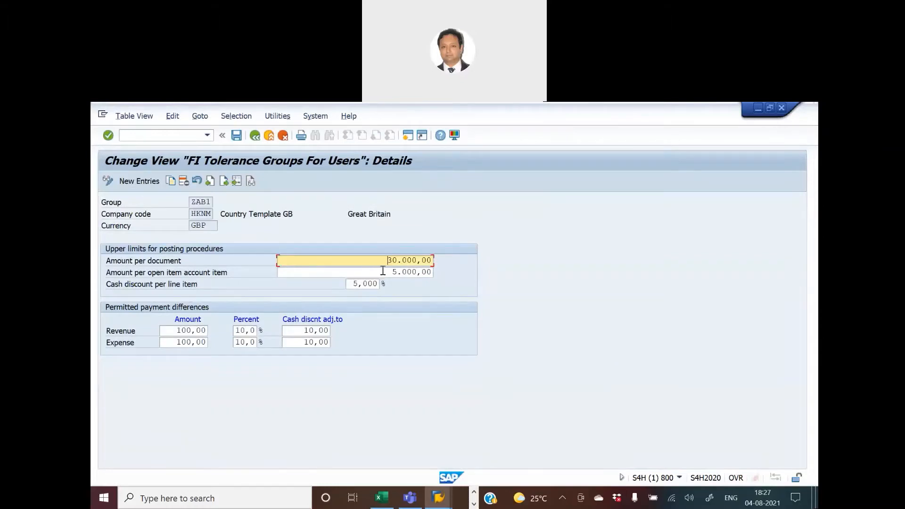
key(alt+Tab)
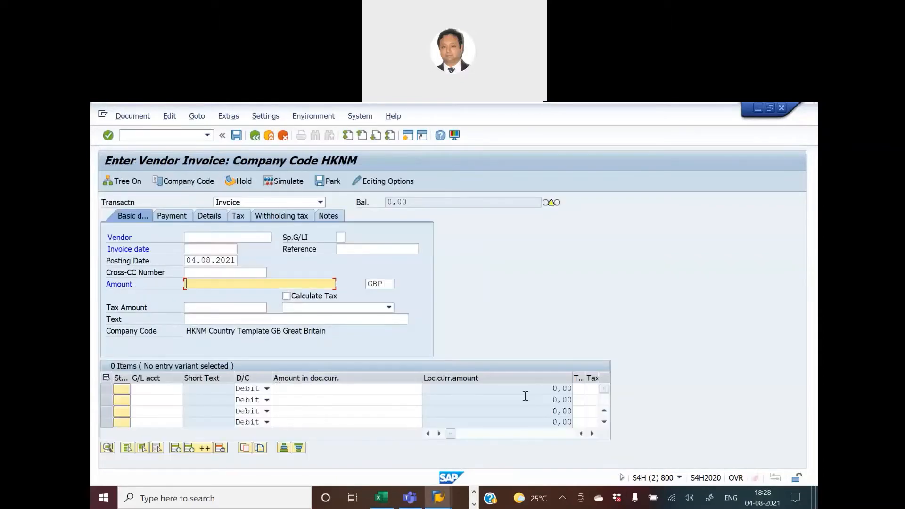
key(alt+Tab)
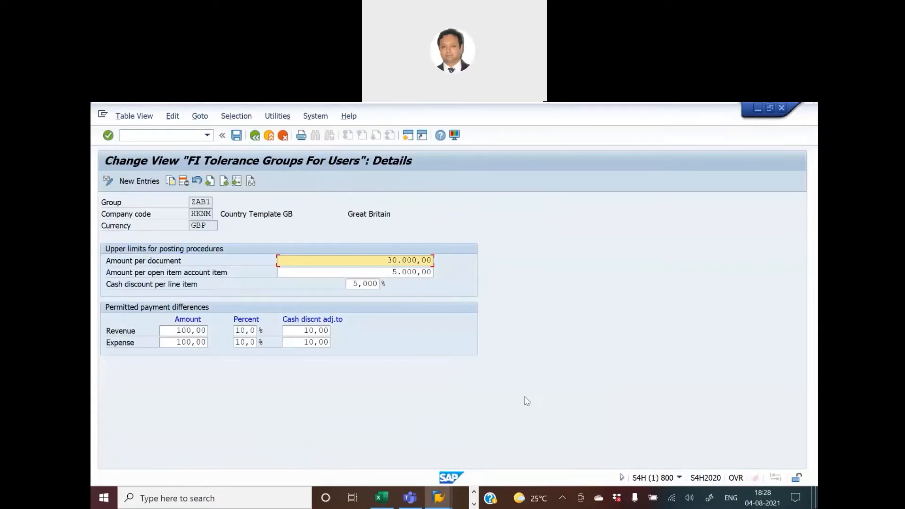
key(alt+Tab)
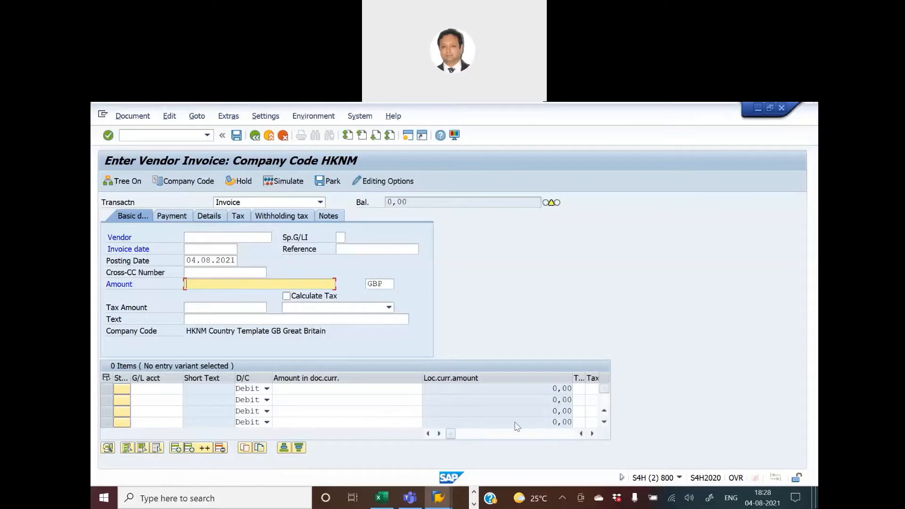
key(alt+Tab)
key(alt+Tab)
key(alt+Tab)
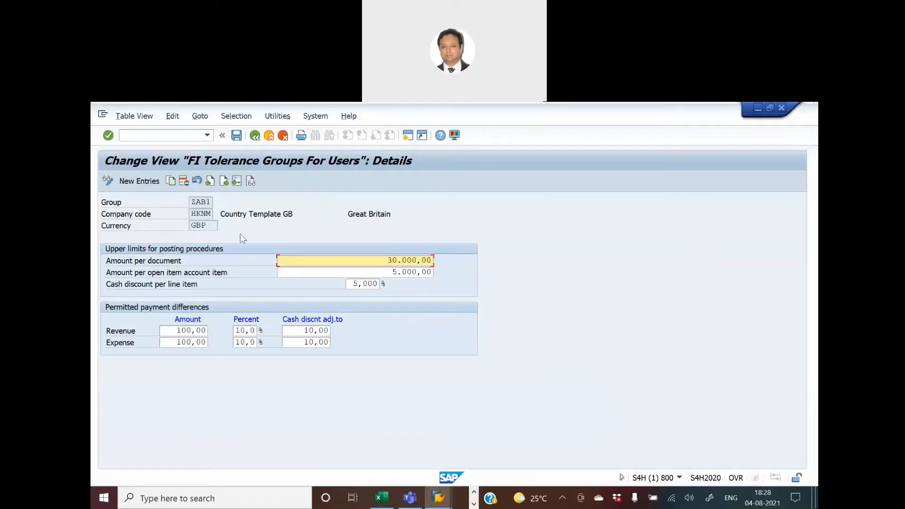
Go back to the IMG and open Assign Users to Tolerance Groups to examine which user is assigned to group ZAB1.
click(255, 136)
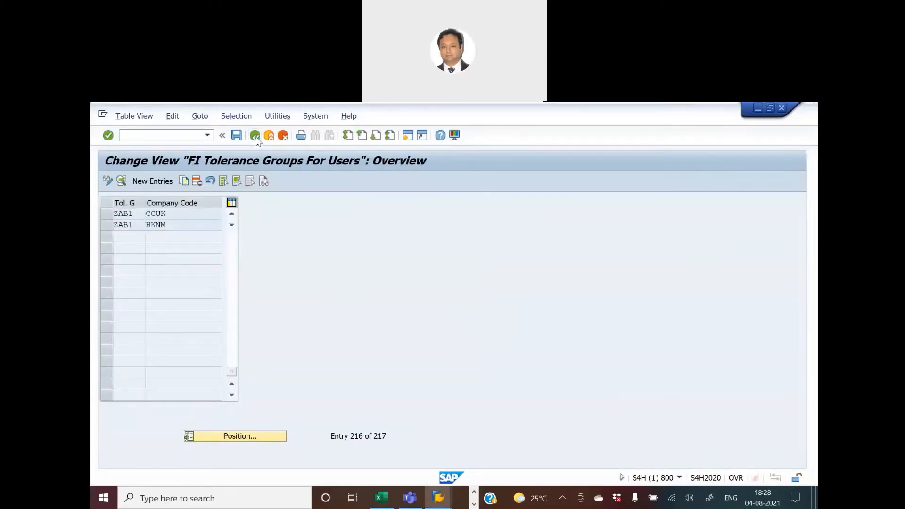
click(255, 136)
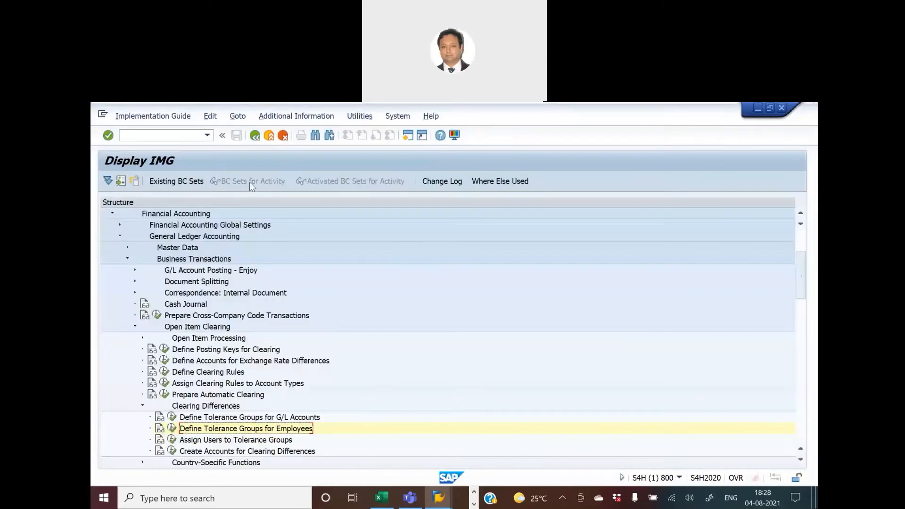
click(173, 441)
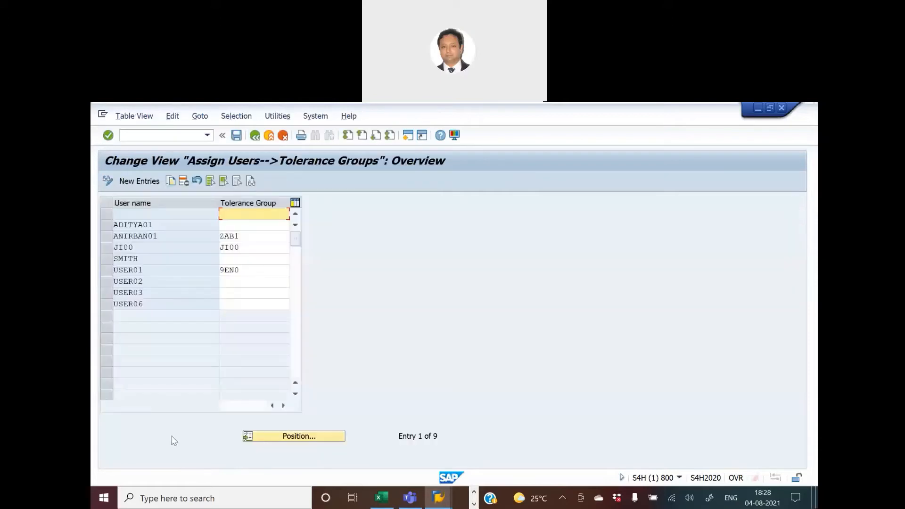
click(248, 239)
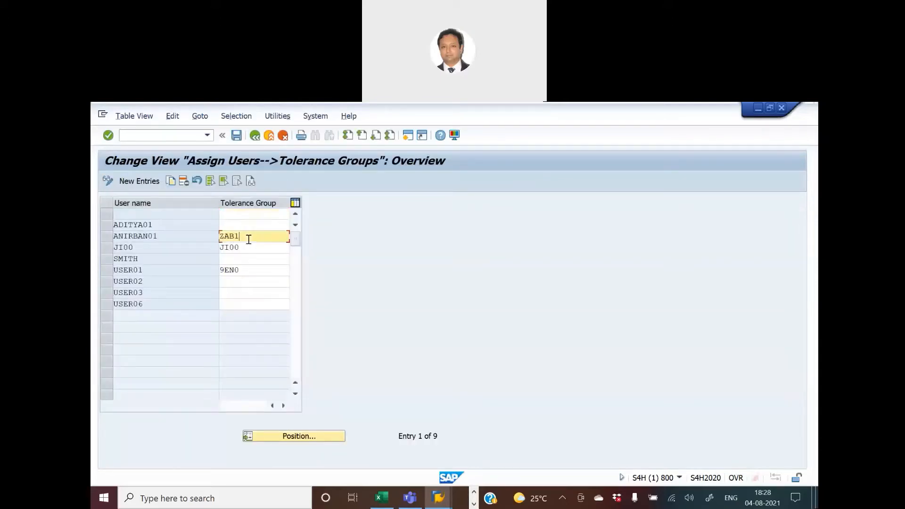
drag(248, 239, 212, 236)
key(alt+Tab)
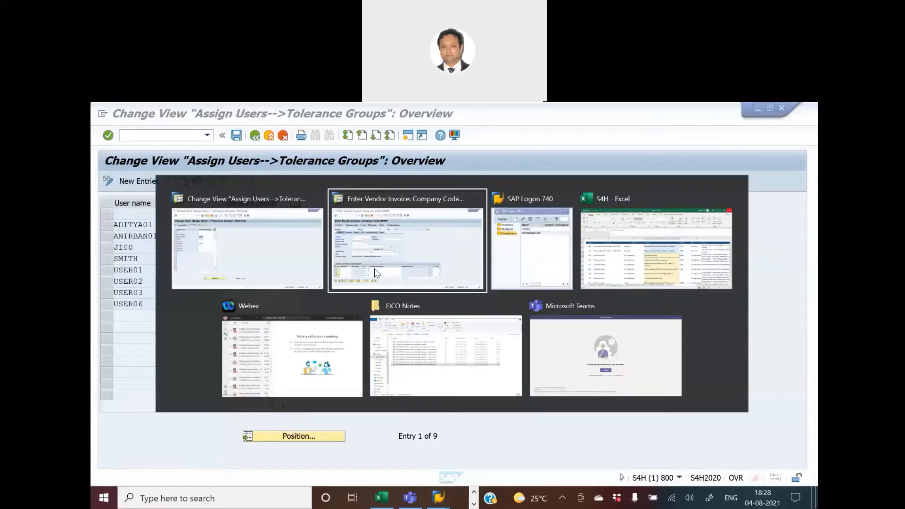
key(Escape)
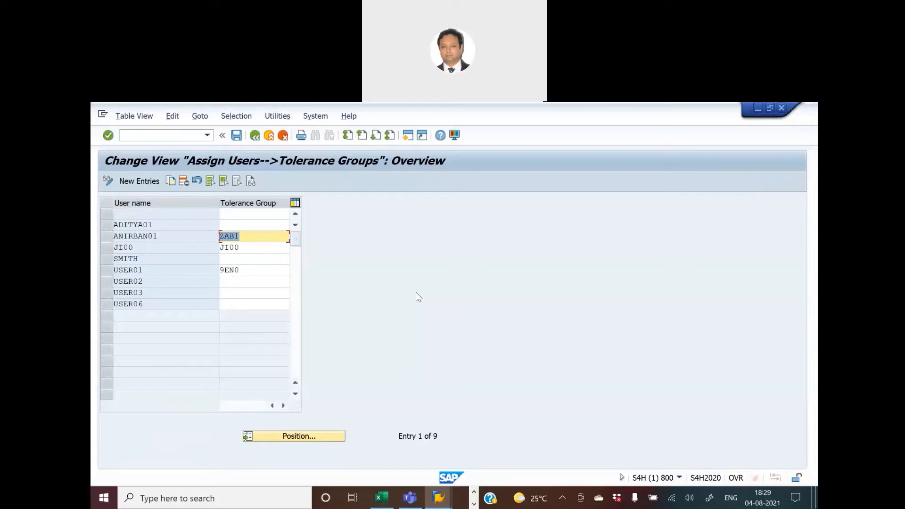
drag(161, 235, 112, 236)
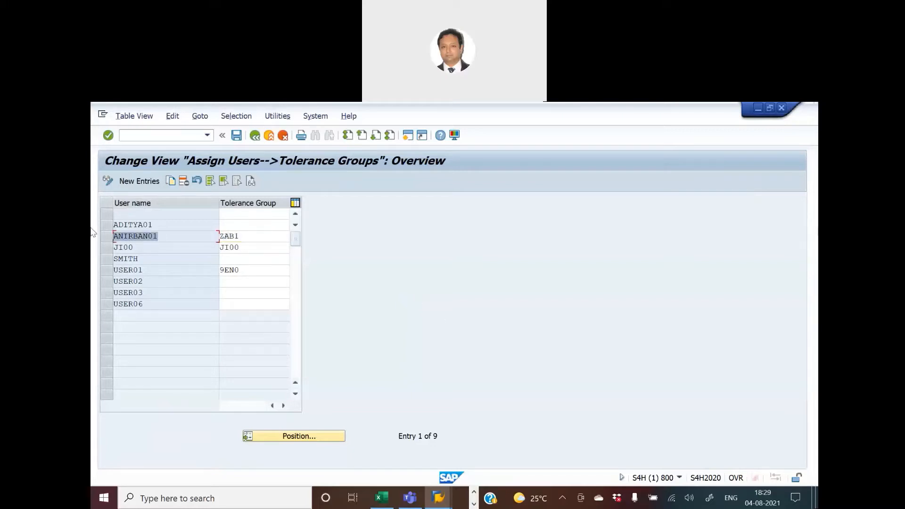
click(254, 136)
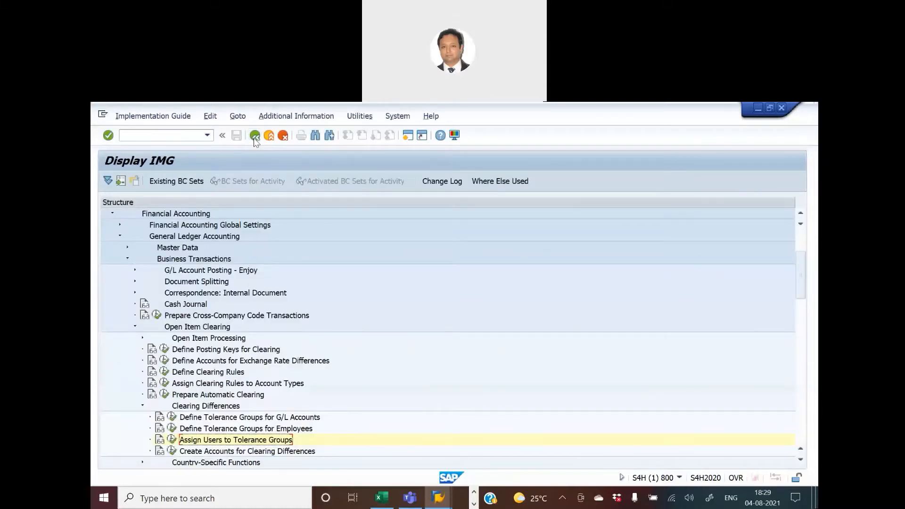
Switch to the Excel tracker and shade the Tolerance Groups and Assign Users to Tolerance groups activity cells light green.
key(alt+Tab)
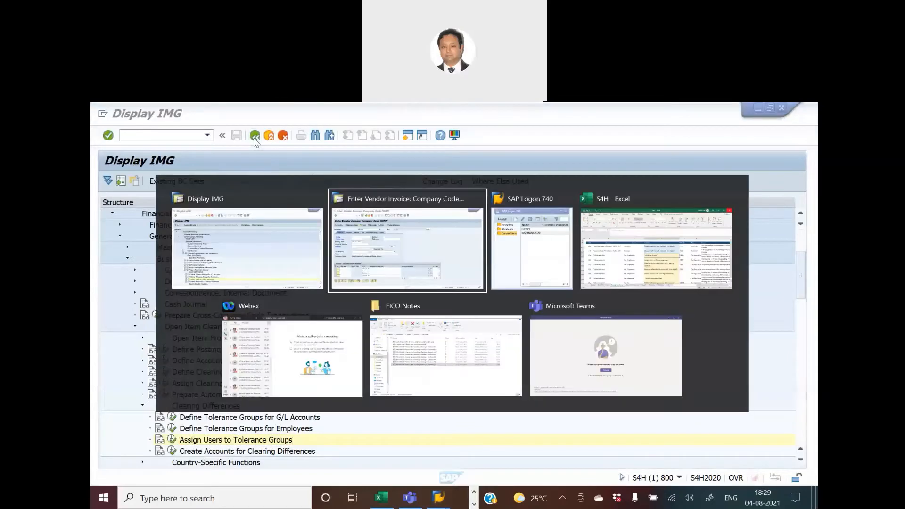
key(alt+Tab)
key(alt+Tab)
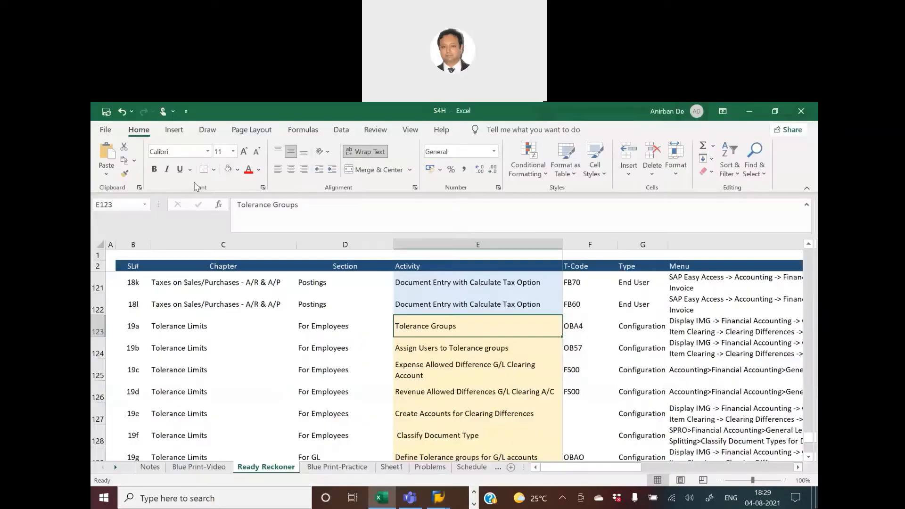
click(237, 169)
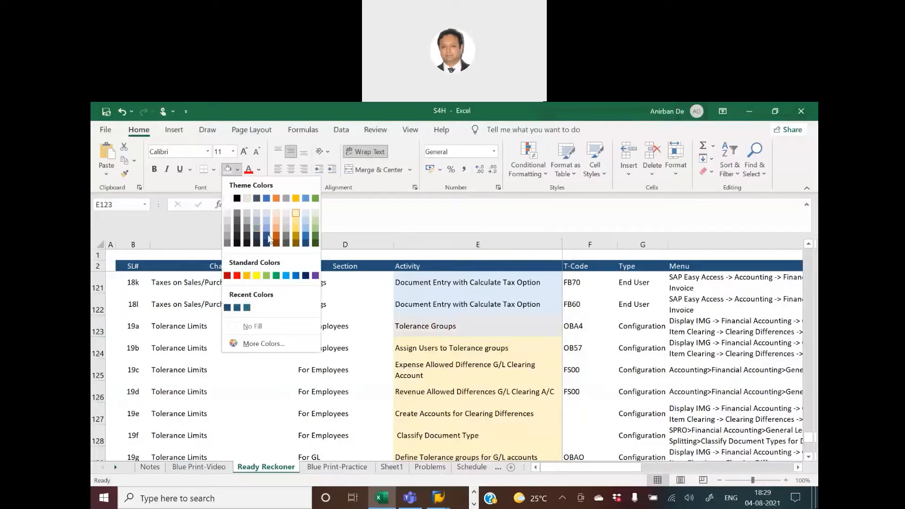
click(315, 213)
click(418, 356)
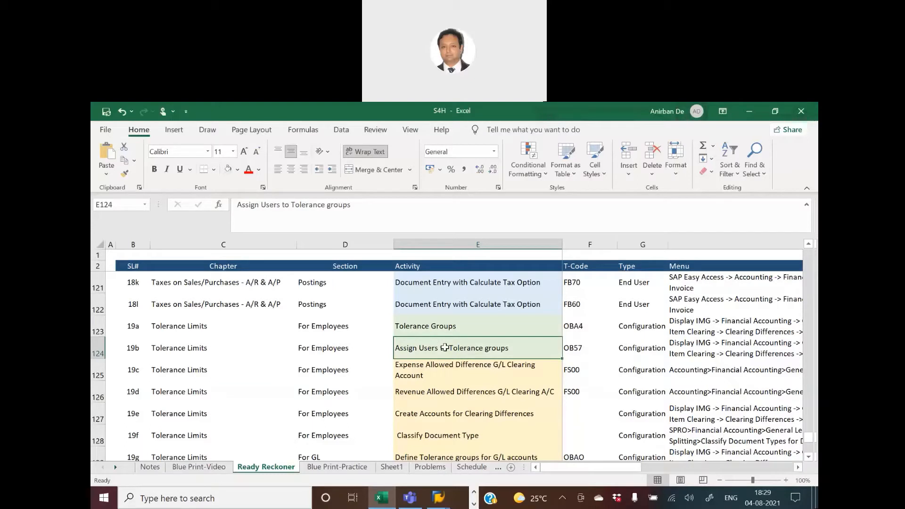
click(453, 366)
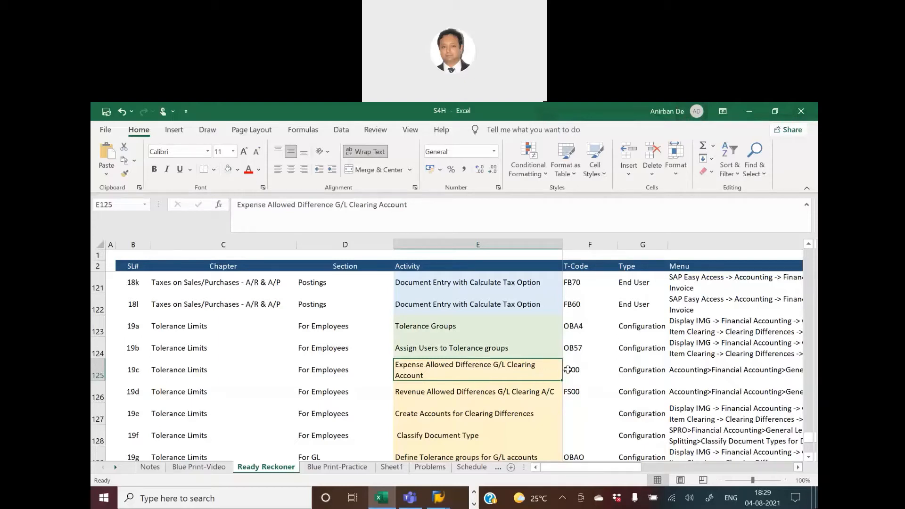
click(567, 369)
Open a new session and start transaction FS00 to edit G/L accounts centrally.
key(alt+Tab)
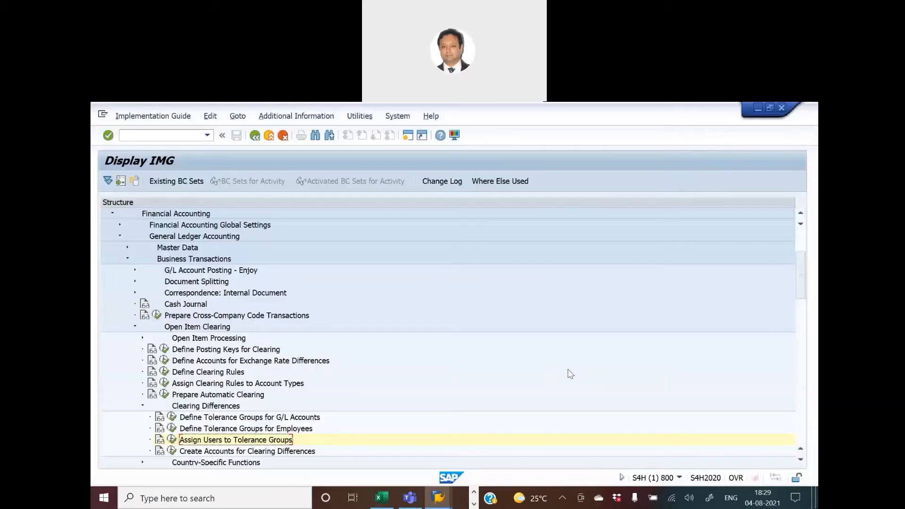
click(408, 137)
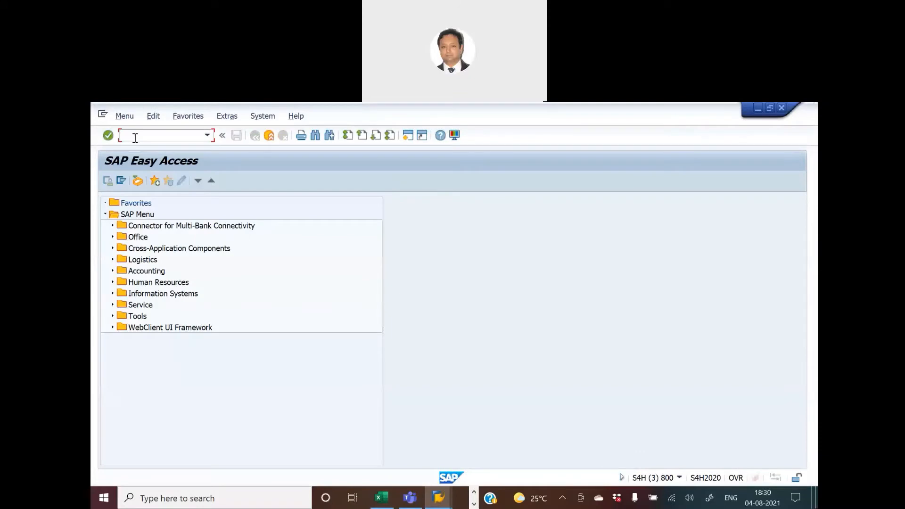
text(fs00)
key(Return)
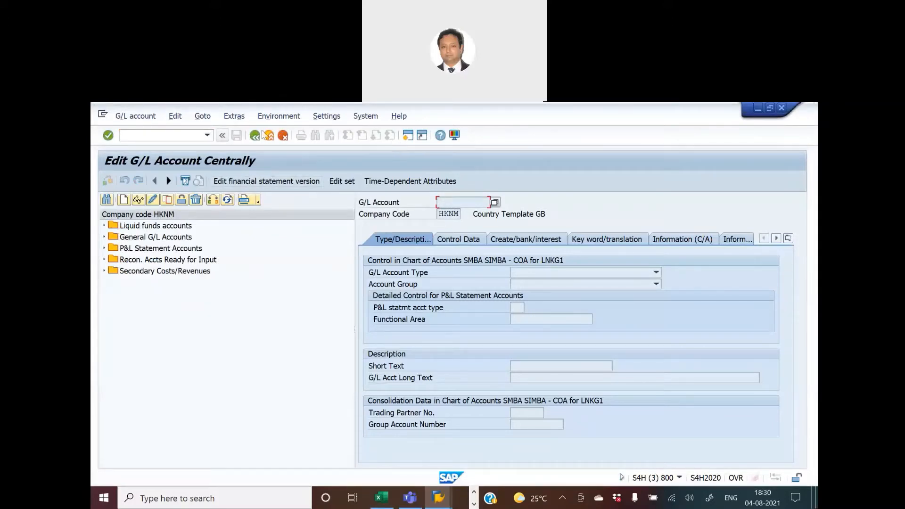
Set the hierarchy display to not show the navigation tree, then restart FS00.
click(359, 119)
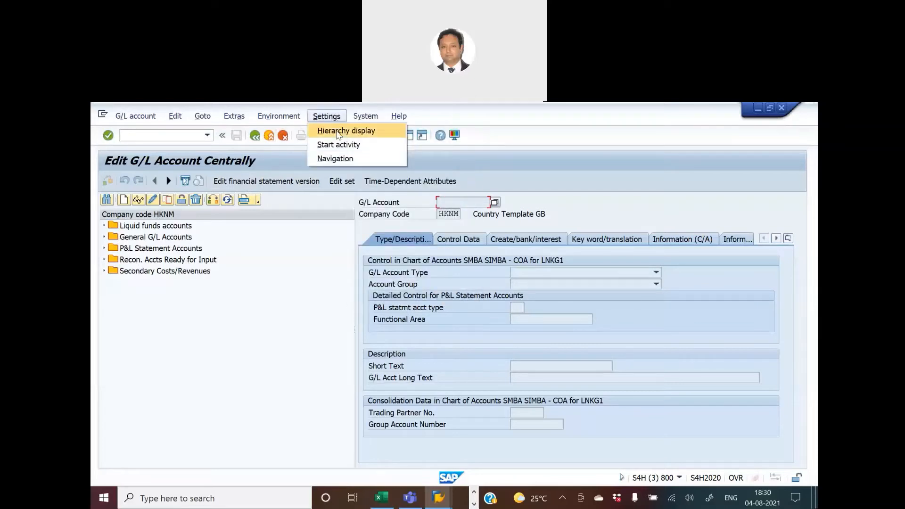
click(337, 134)
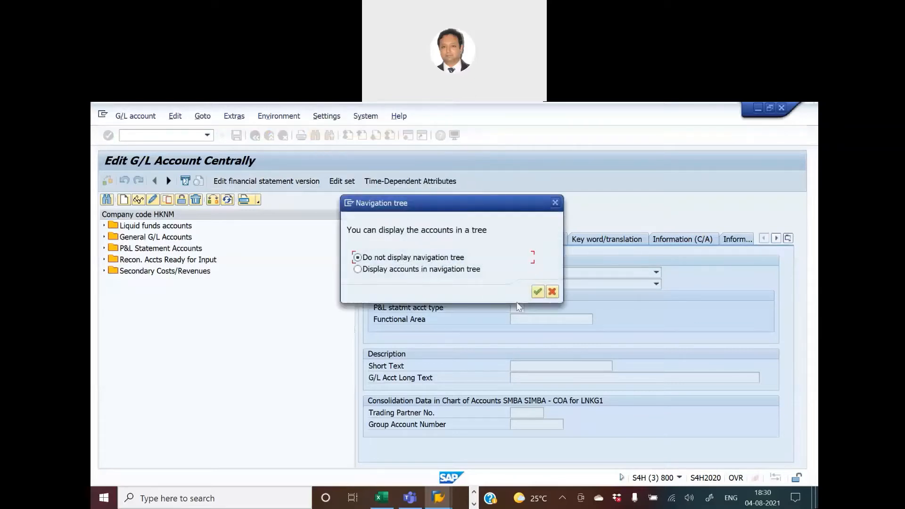
click(538, 291)
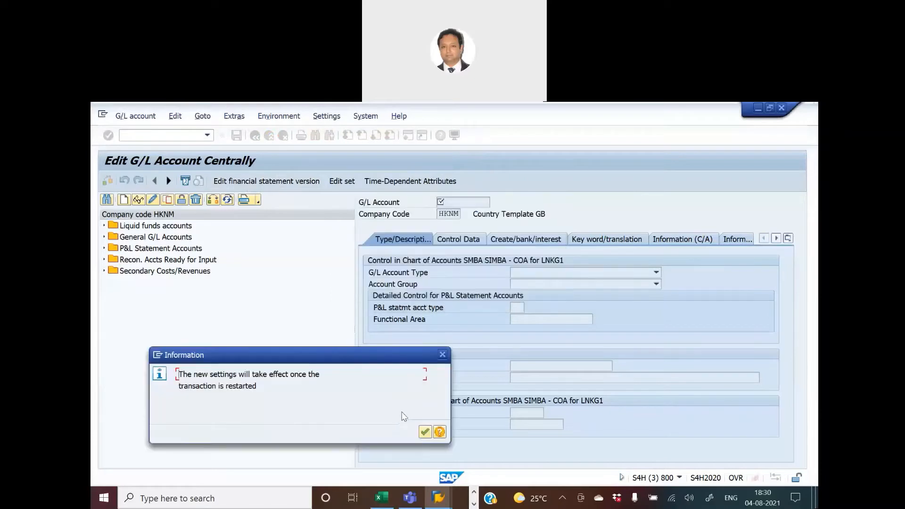
click(424, 432)
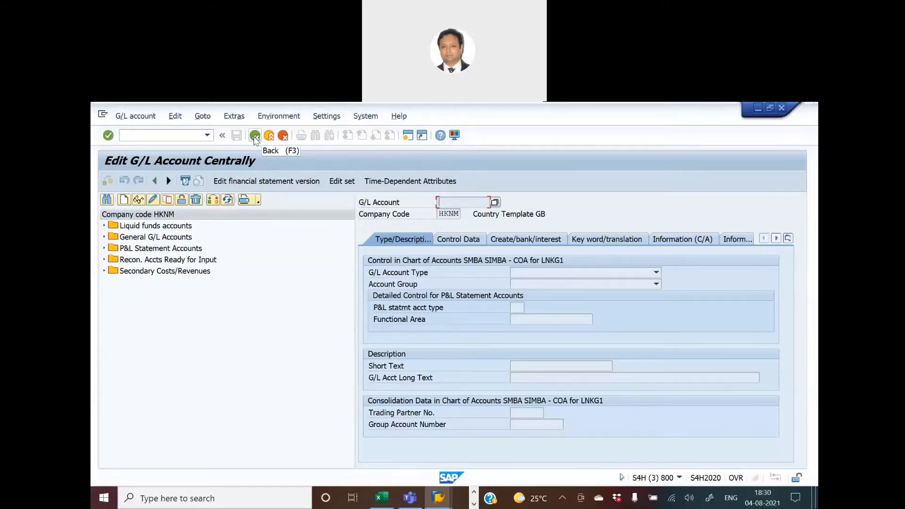
click(255, 136)
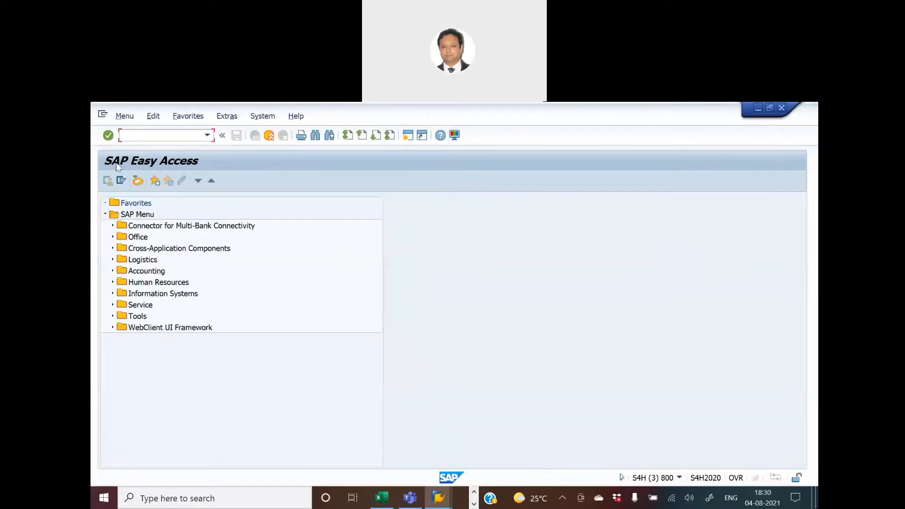
text(fs00)
key(Return)
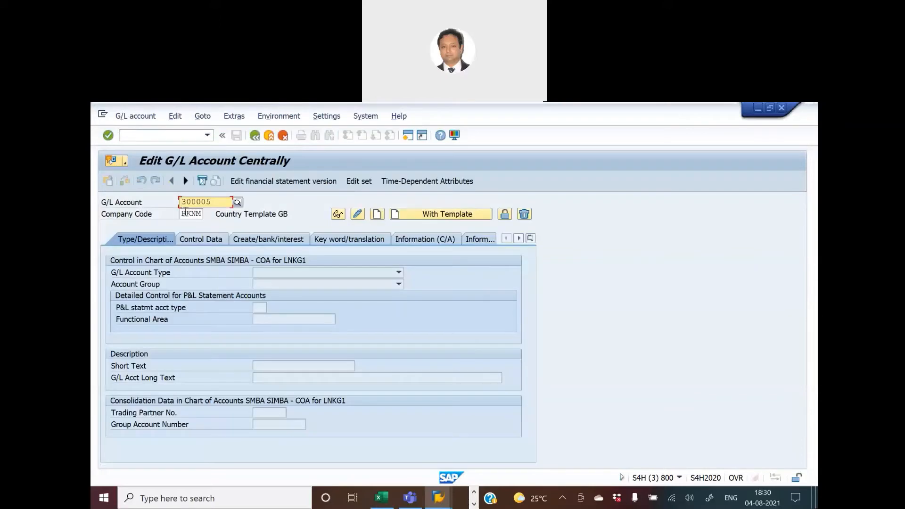
Change the company code to CCUK for account 300005 and set the hierarchy display to show accounts in a navigation tree.
key(Tab)
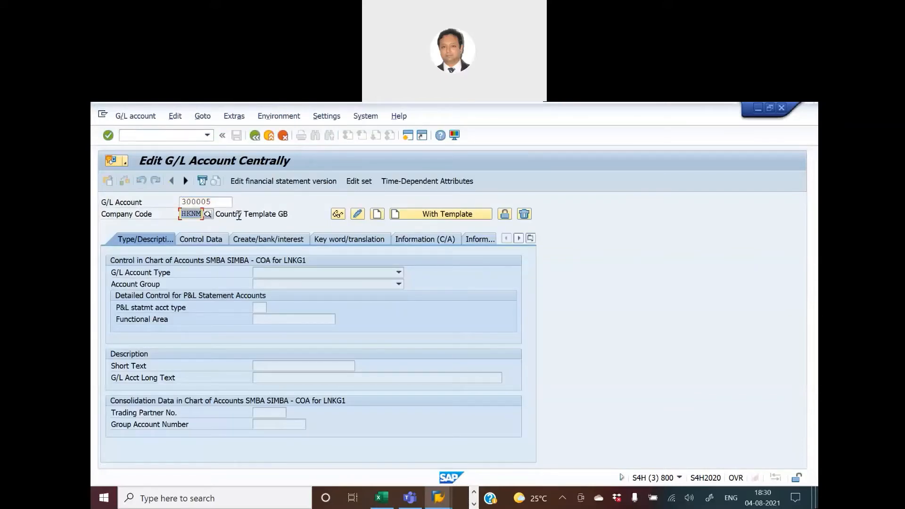
text(ccuk)
click(326, 116)
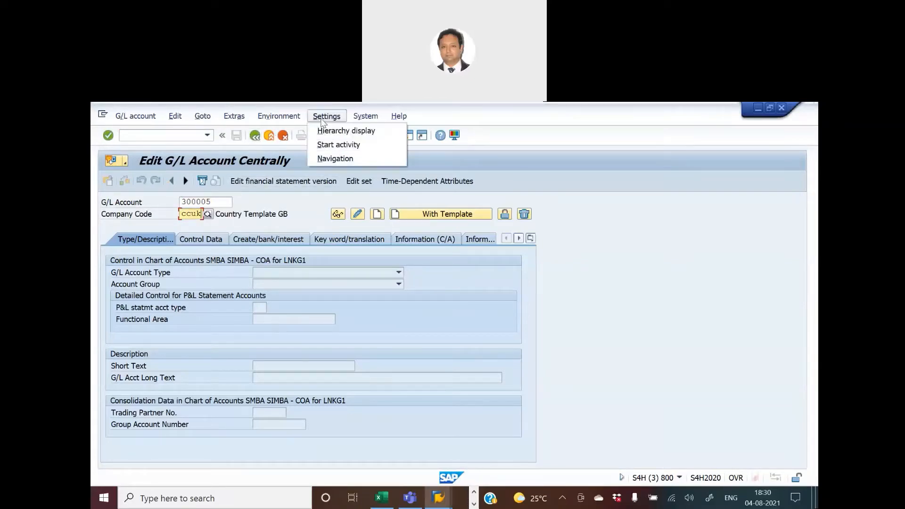
click(325, 130)
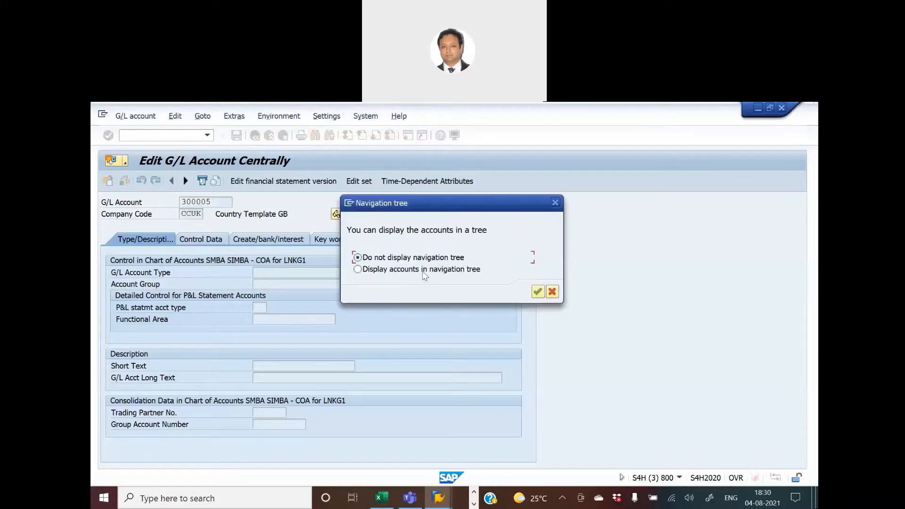
click(537, 291)
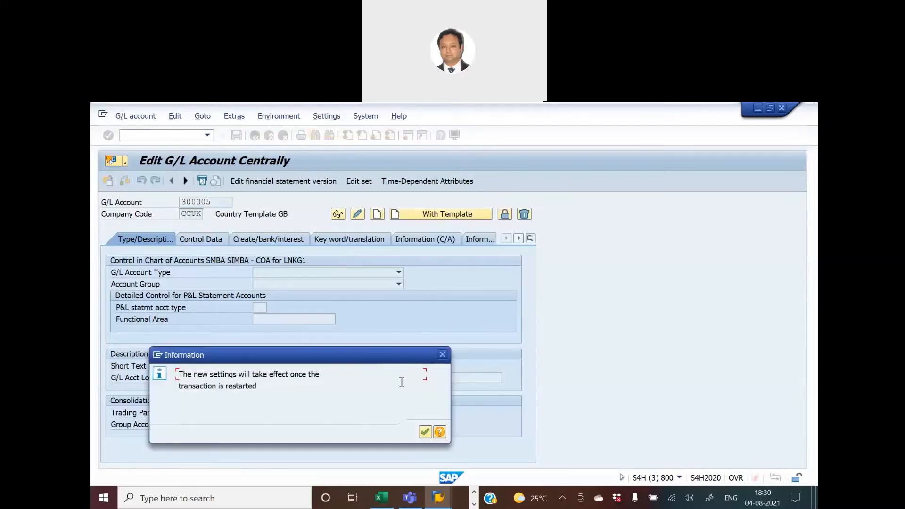
click(425, 432)
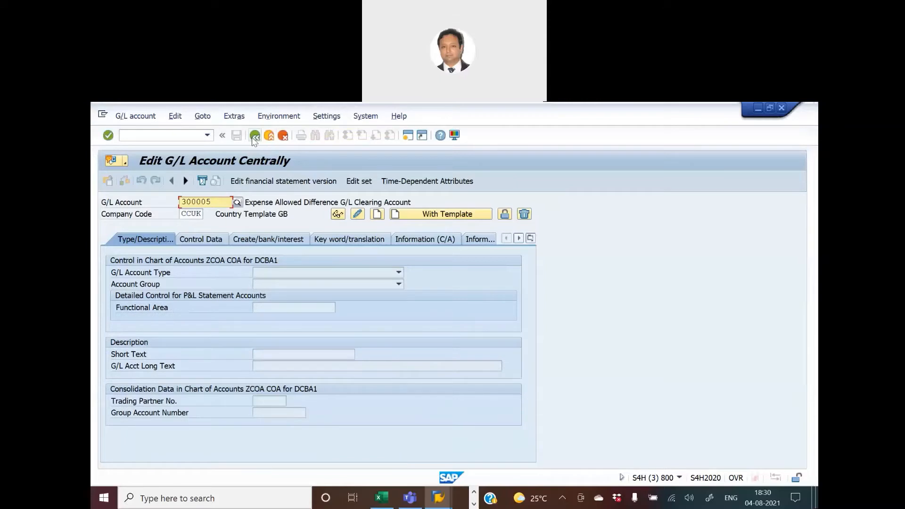
Restart transaction FS00 so the navigation tree setting takes effect.
click(255, 136)
text(fs00)
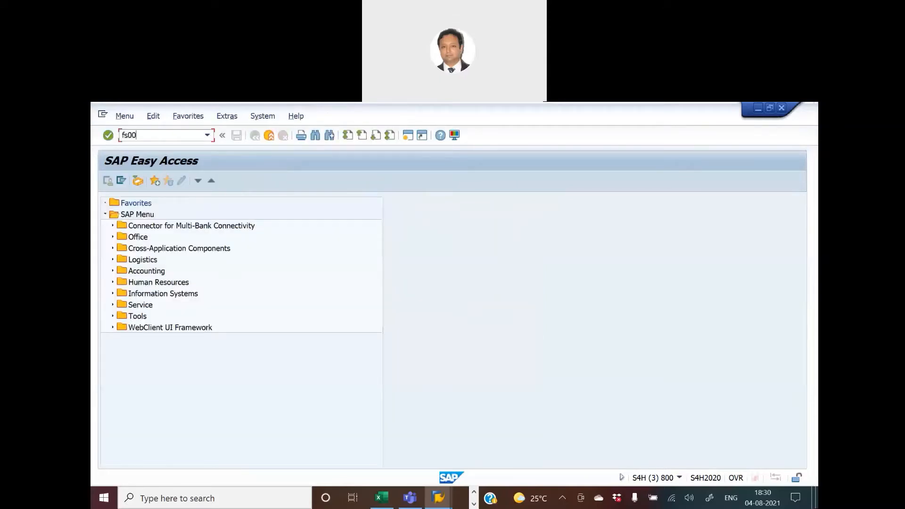
key(Return)
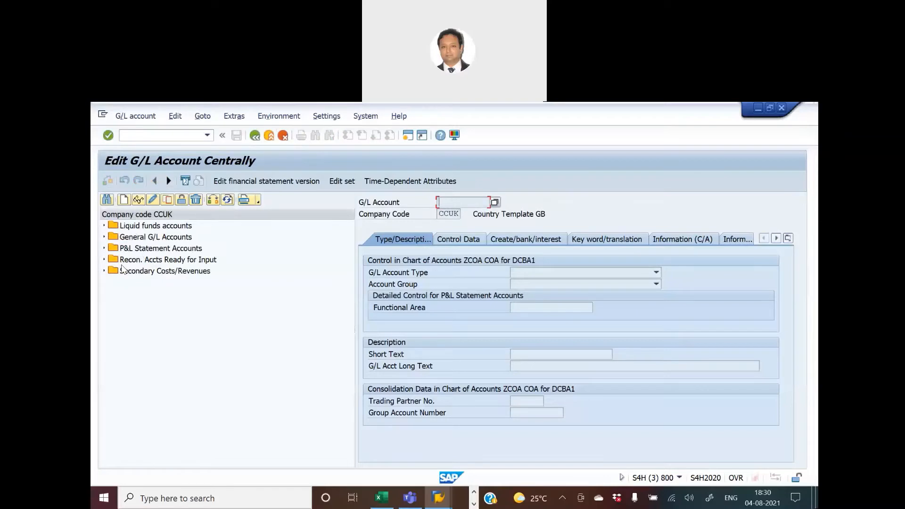
Expand the P&L Statement Accounts and General G/L Accounts folders in company code CCUK's account tree.
click(106, 250)
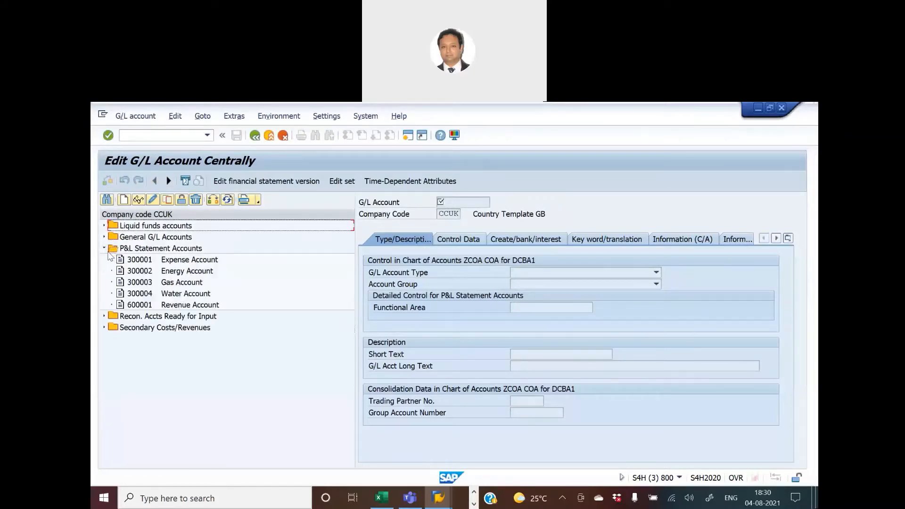
click(105, 249)
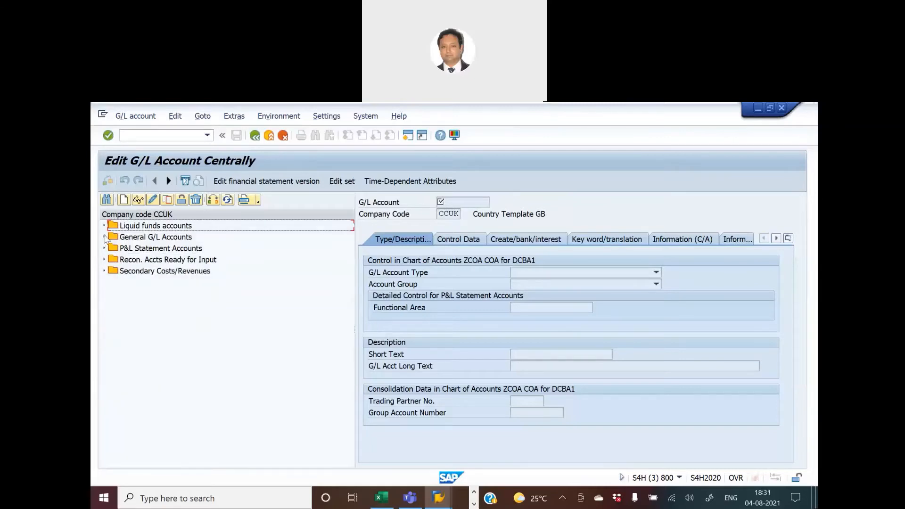
click(104, 237)
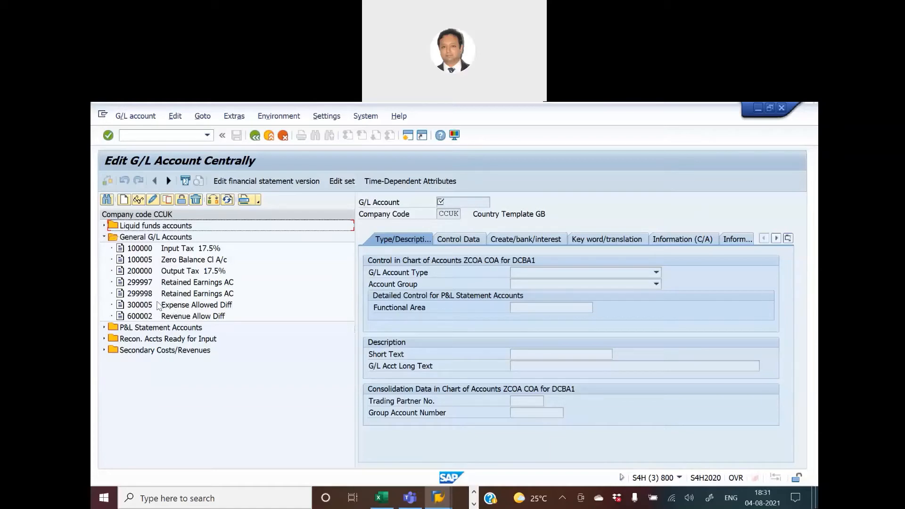
In Assign Users to Tolerance Groups, position on tolerance group ZAB1 and open its HKNM company code details.
key(alt+Tab)
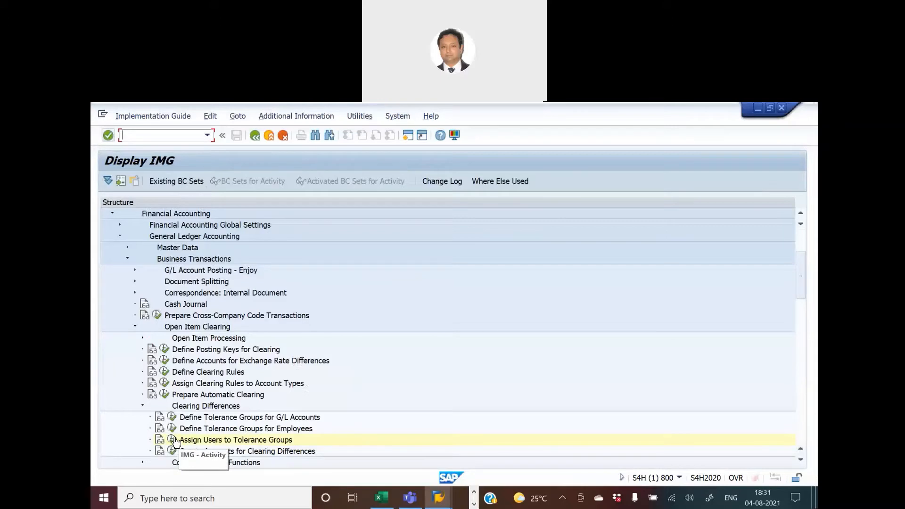
click(173, 440)
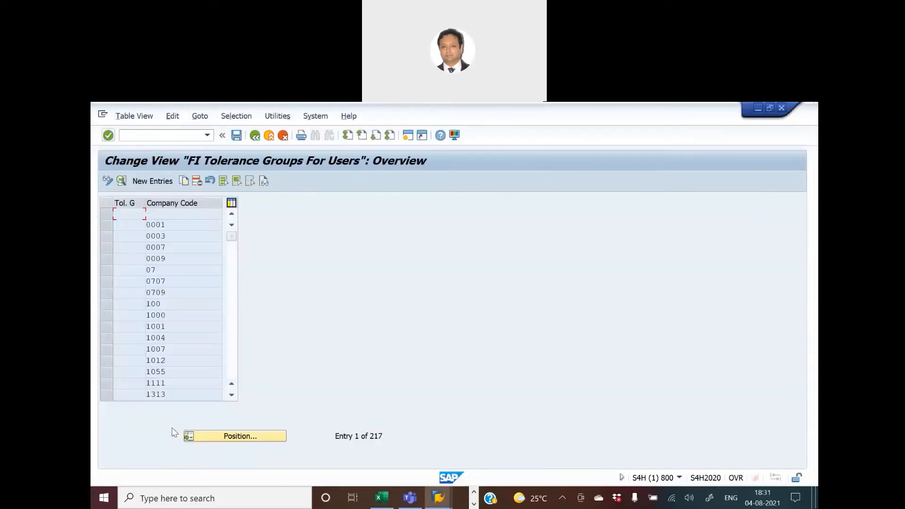
click(241, 443)
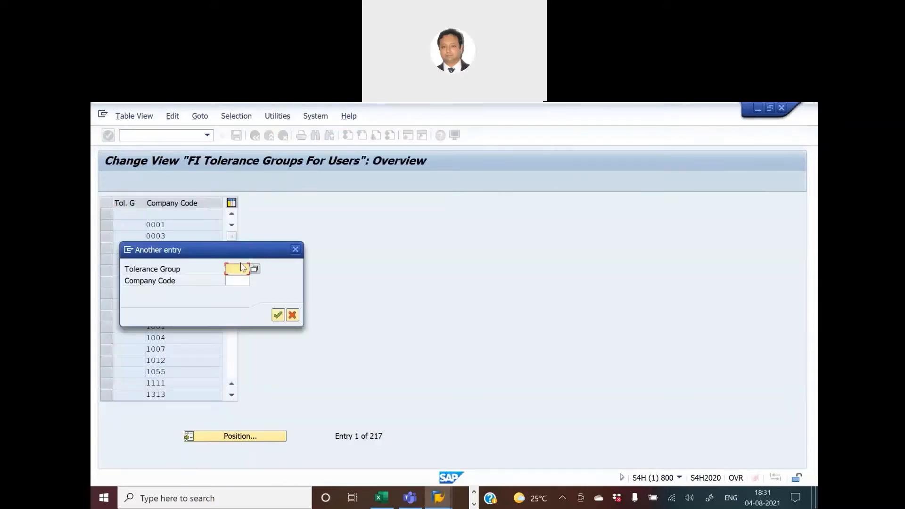
text(zab)
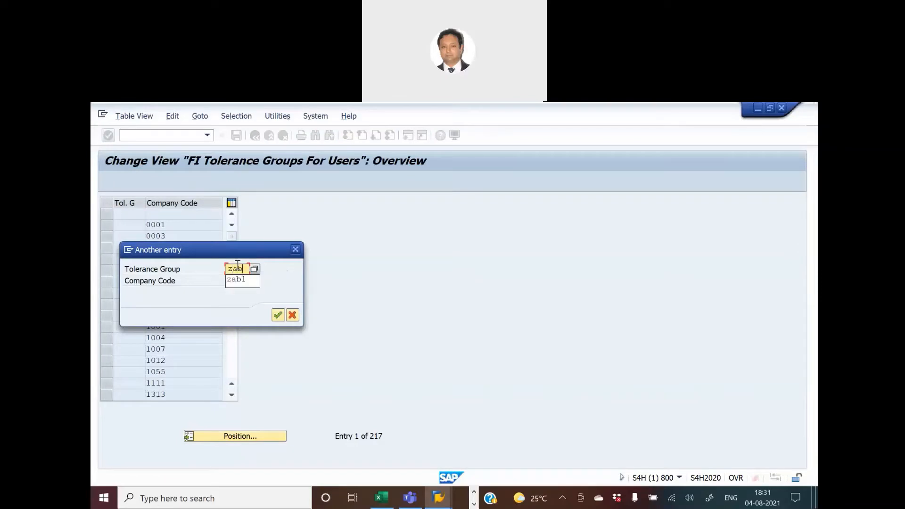
key(Return)
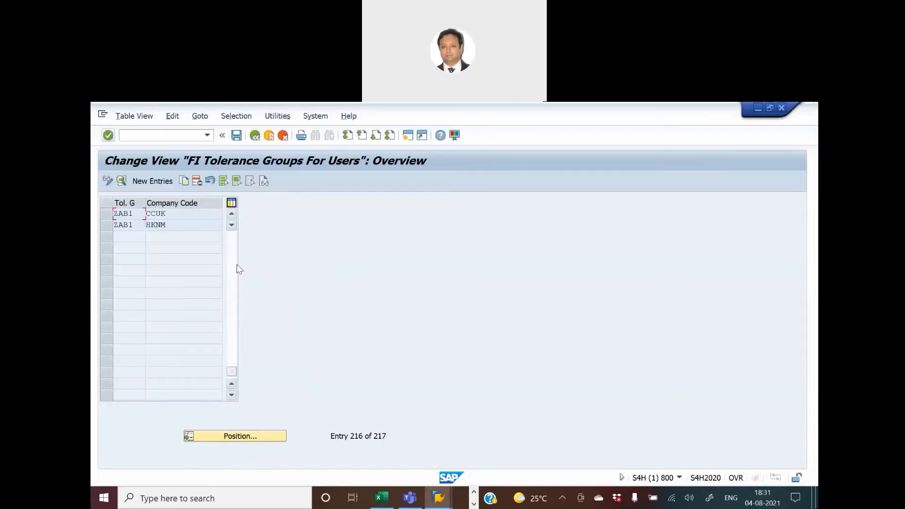
double_click(127, 225)
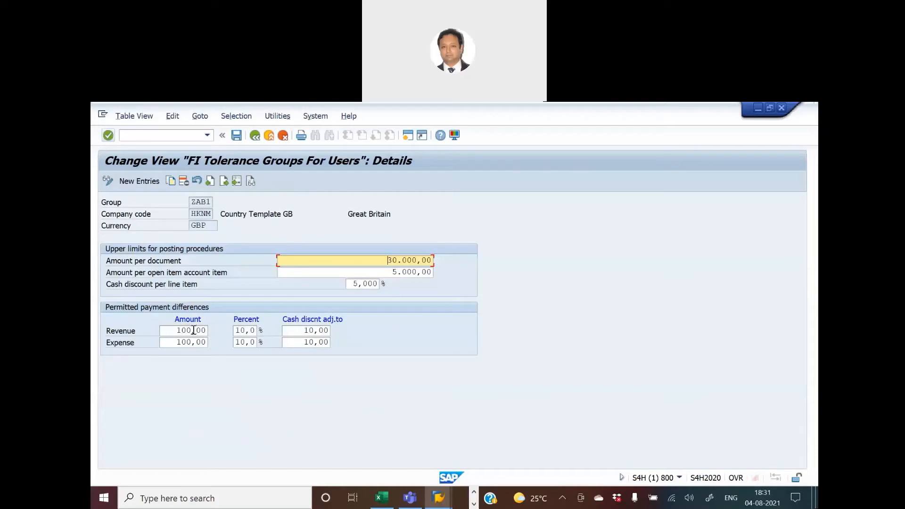
Copy G/L account 300005 from reference company code CCUK into company code HKNM.
key(alt+Tab)
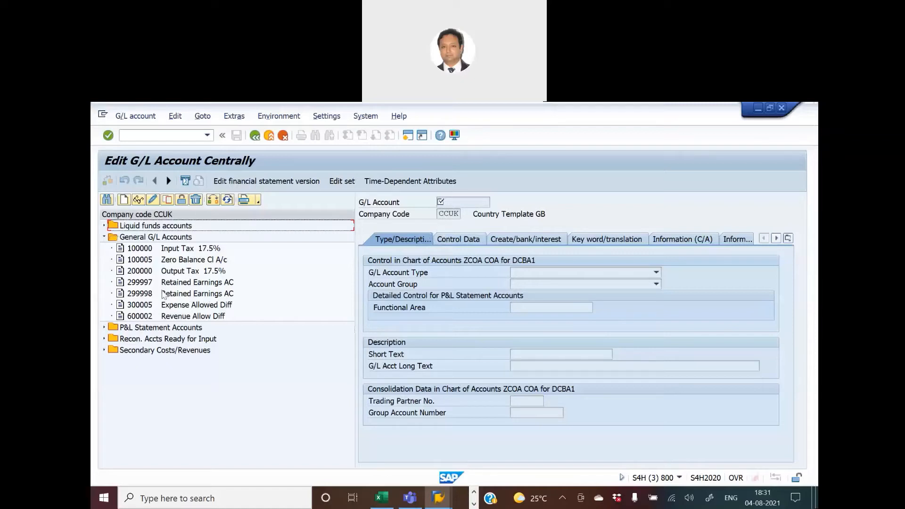
click(144, 305)
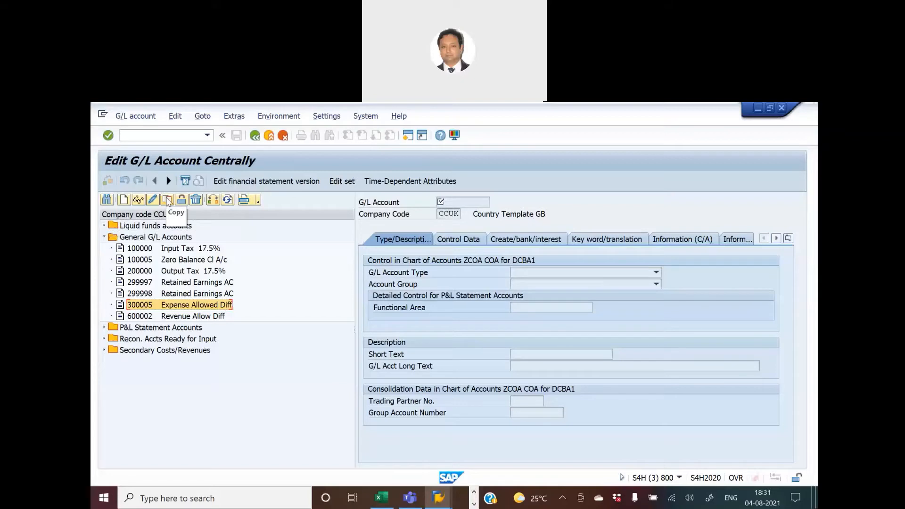
click(167, 200)
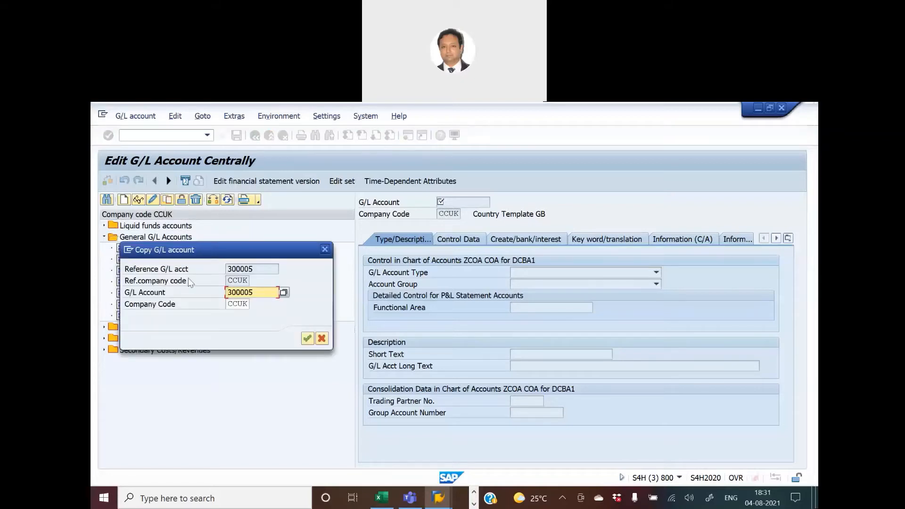
double_click(228, 304)
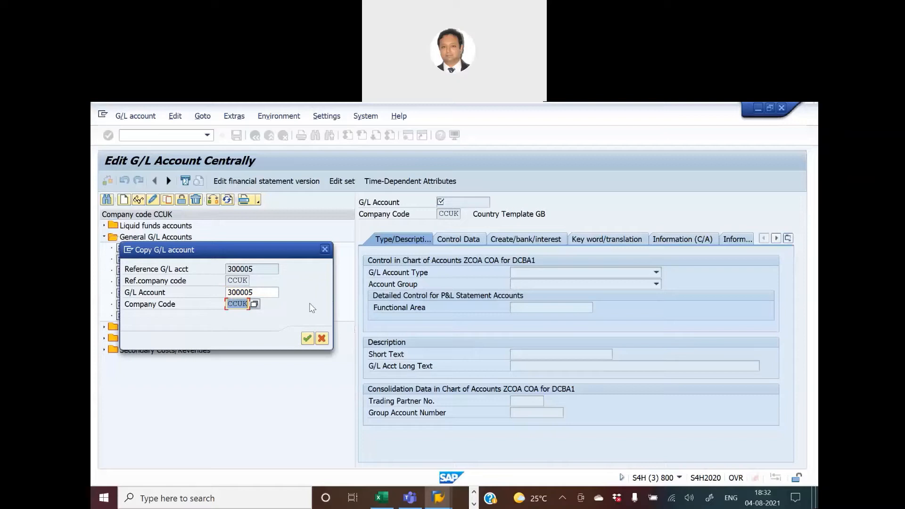
text(HKNM)
key(Return)
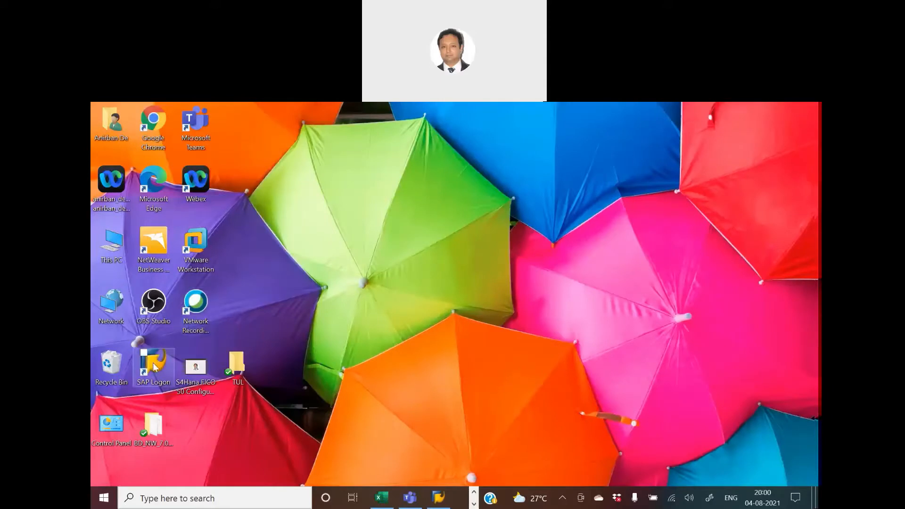
Launch SAP Logon and log on to client 800 with the user ID, continuing past the multiple logon notice.
click(154, 367)
double_click(154, 367)
double_click(357, 248)
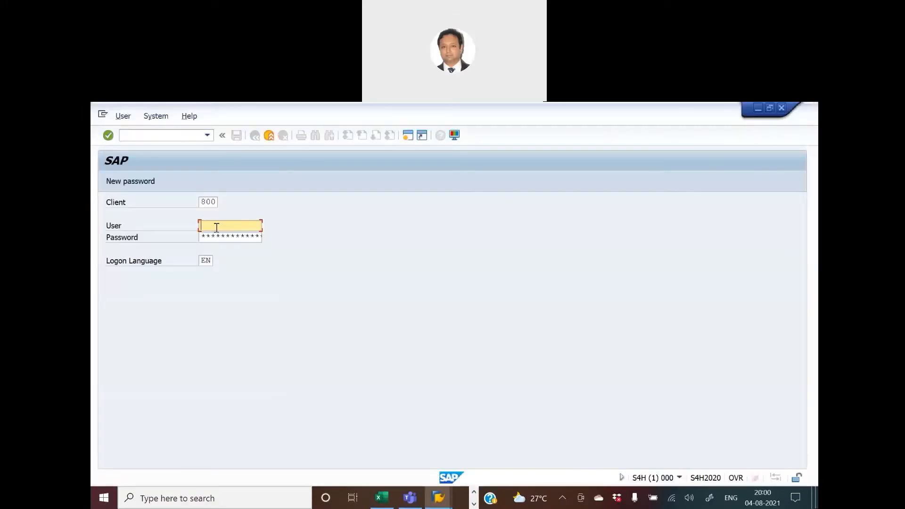
text(anir)
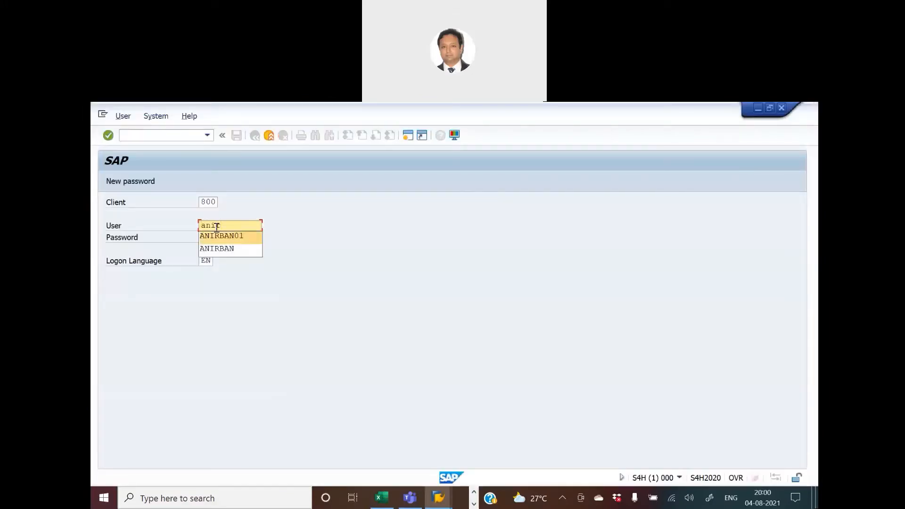
key(Tab)
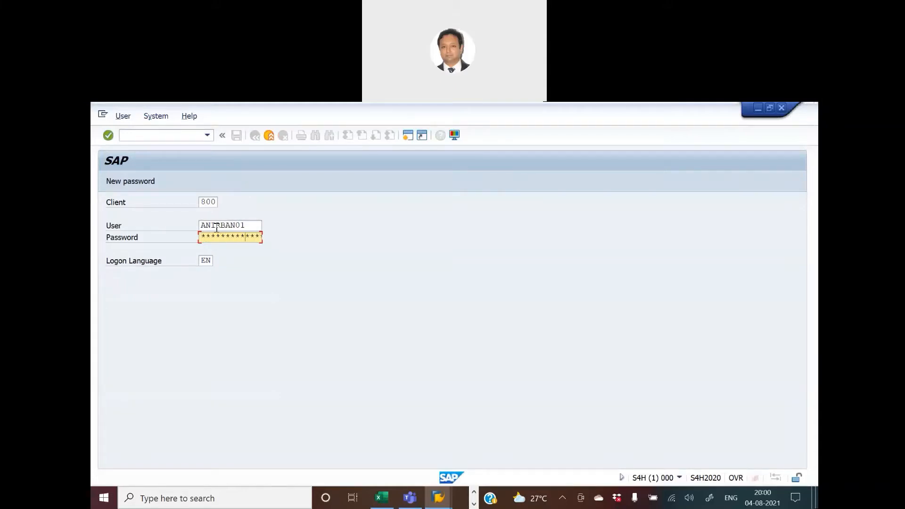
key(Return)
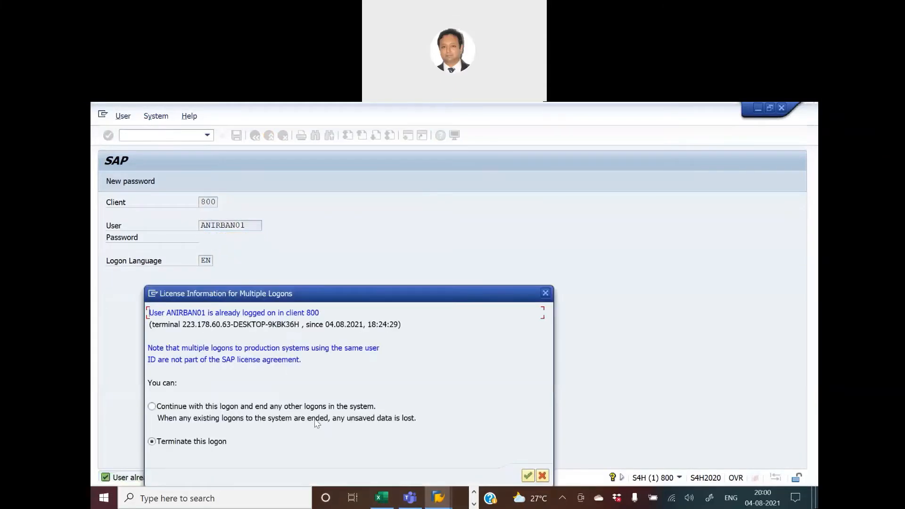
click(527, 476)
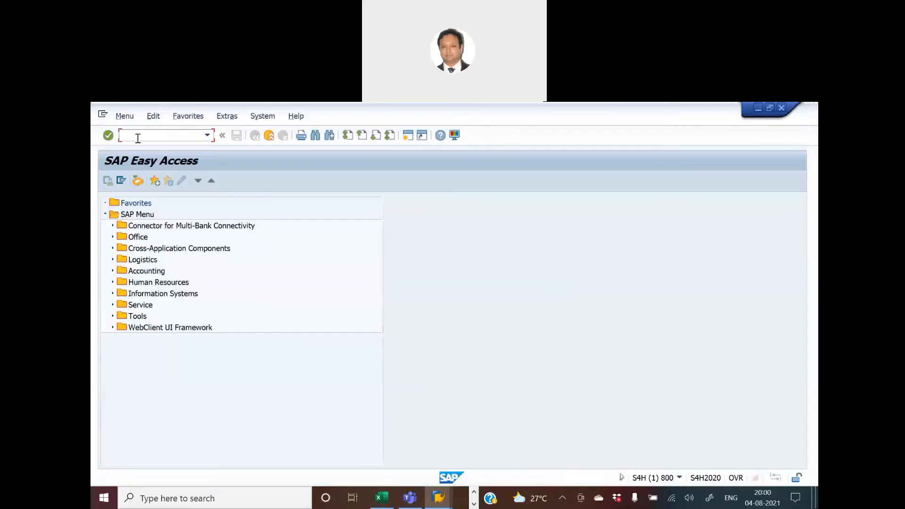
Switch to the Excel tracker and review the employee tolerance limit activities in rows 123 to 125.
text(d)
key(alt+Tab)
key(alt+Tab)
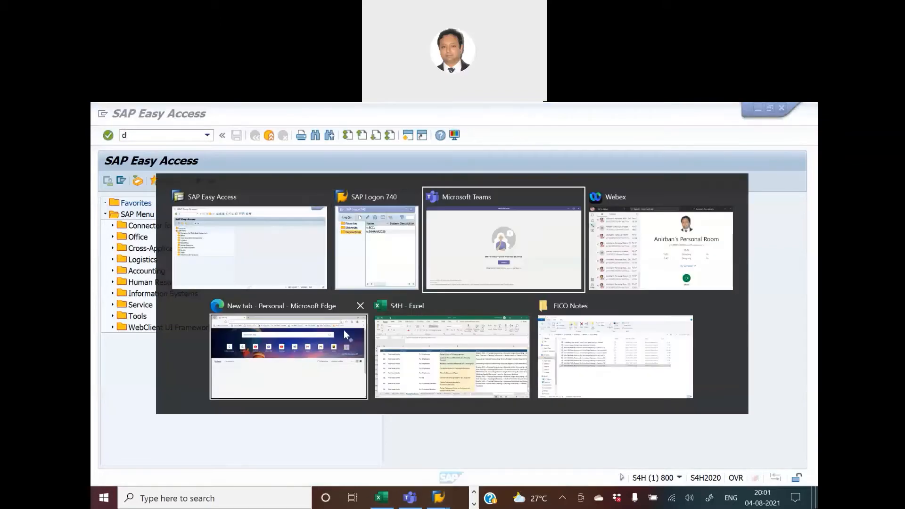
key(alt+Tab)
key(alt+Tab)
key(alt+Tab)
key(alt+Tab)
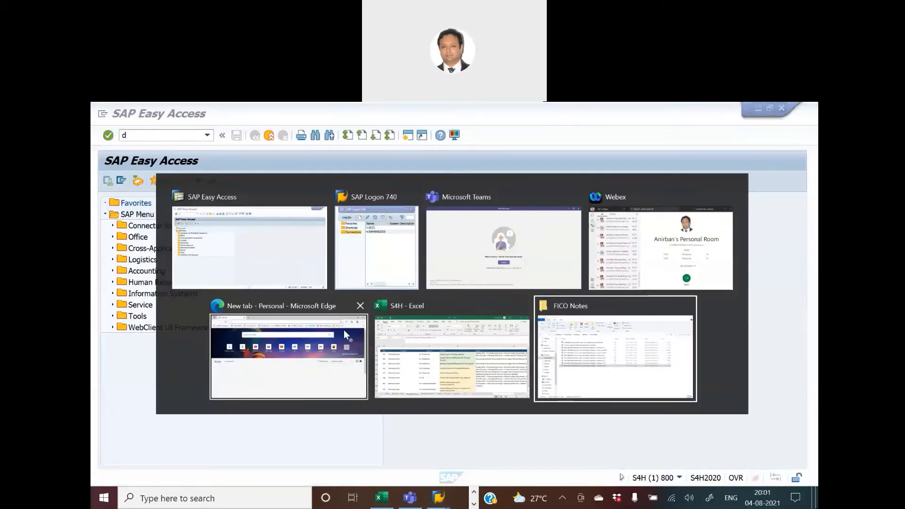
click(427, 332)
scroll(430, 301, up, 1)
drag(434, 328, 439, 385)
click(434, 332)
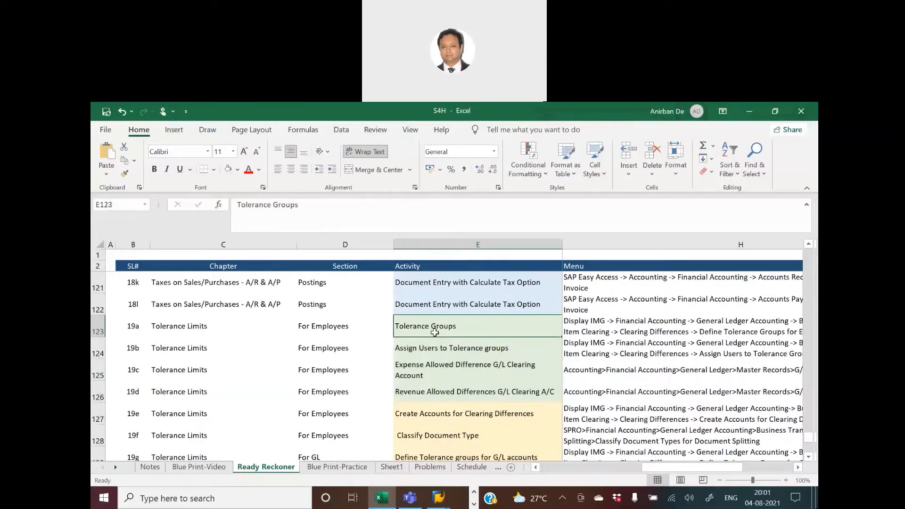
click(438, 352)
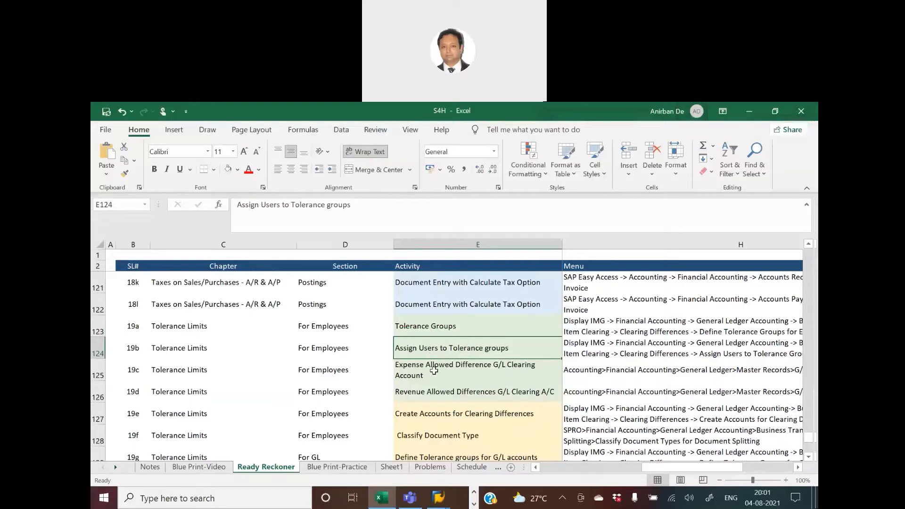
click(433, 371)
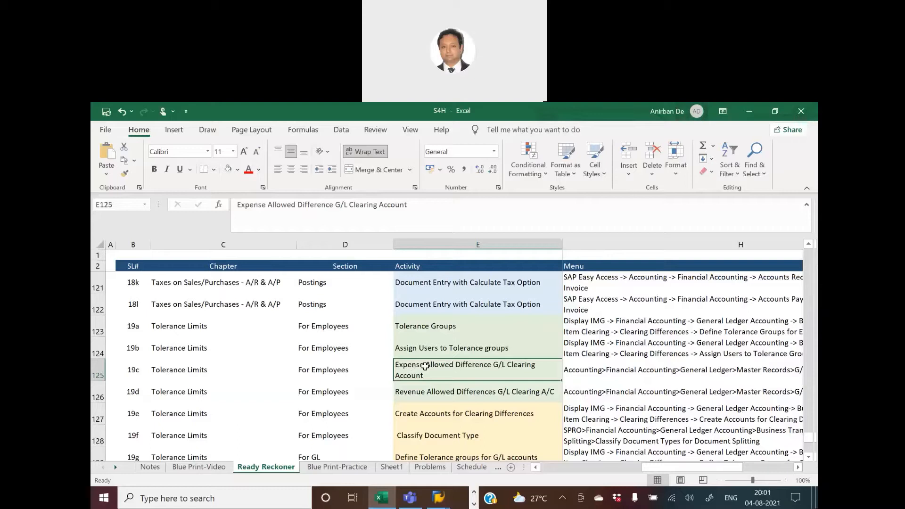
Start FS00 and display account 300006 in company code HKNM, reviewing its Control Data and Create/bank/interest tabs.
key(alt+Tab)
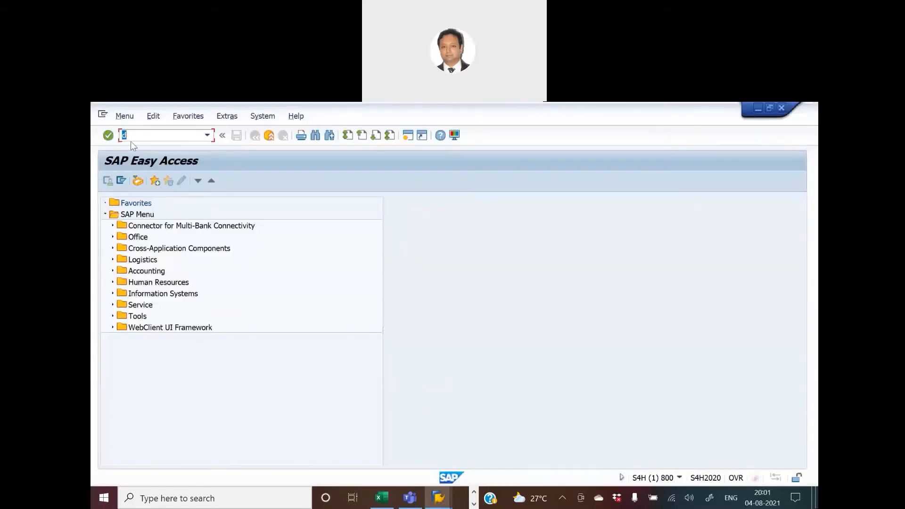
text(fs00)
key(Return)
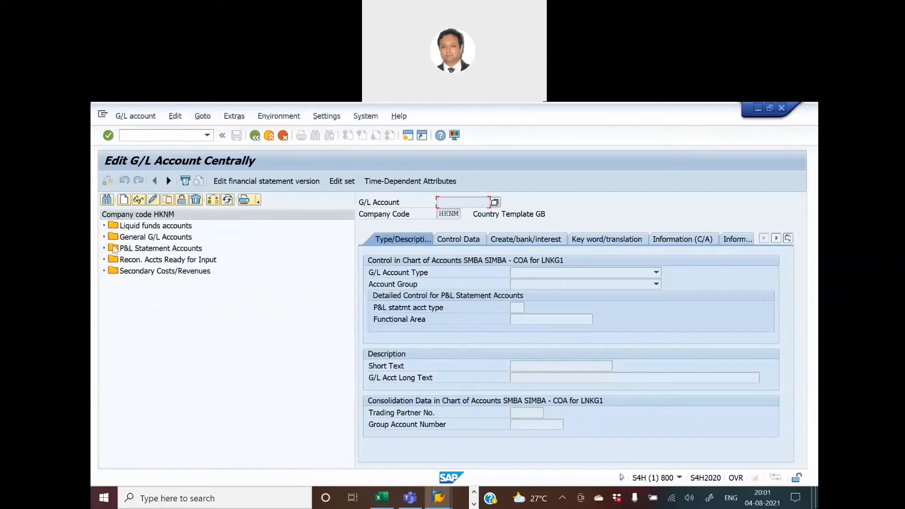
click(104, 237)
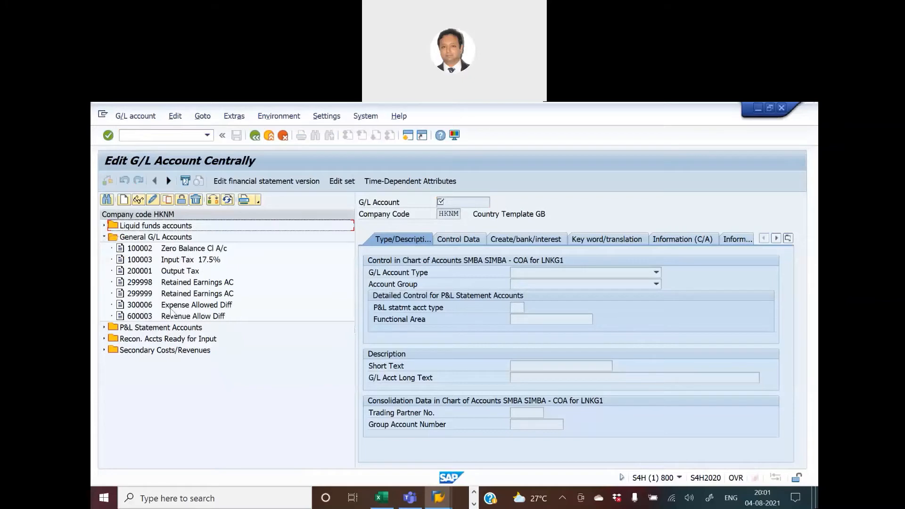
click(143, 307)
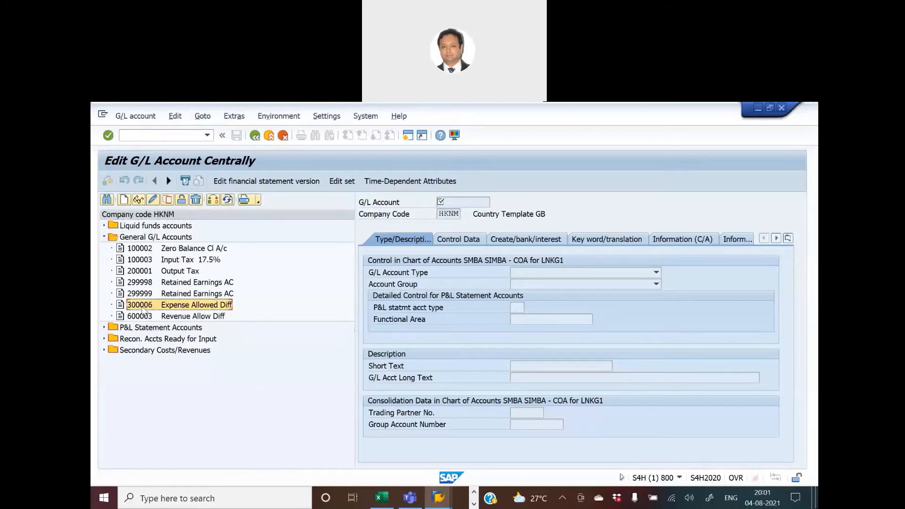
click(138, 200)
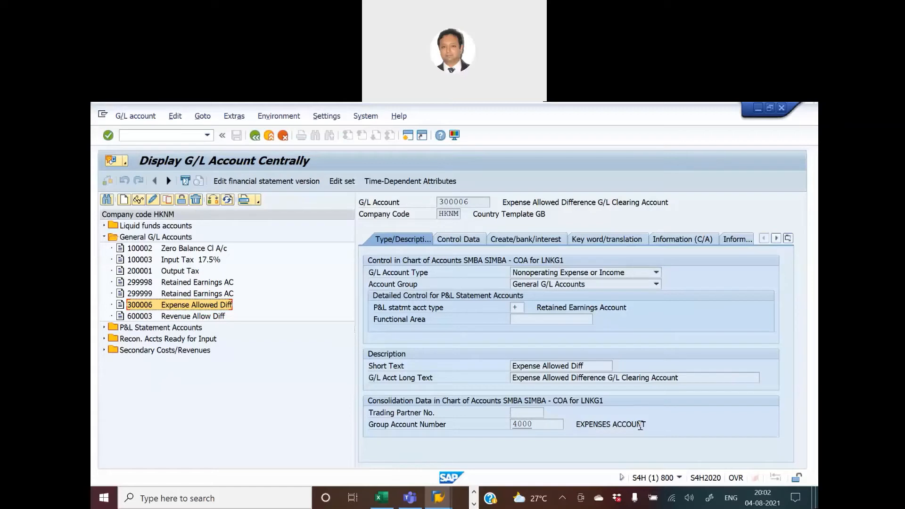
click(456, 240)
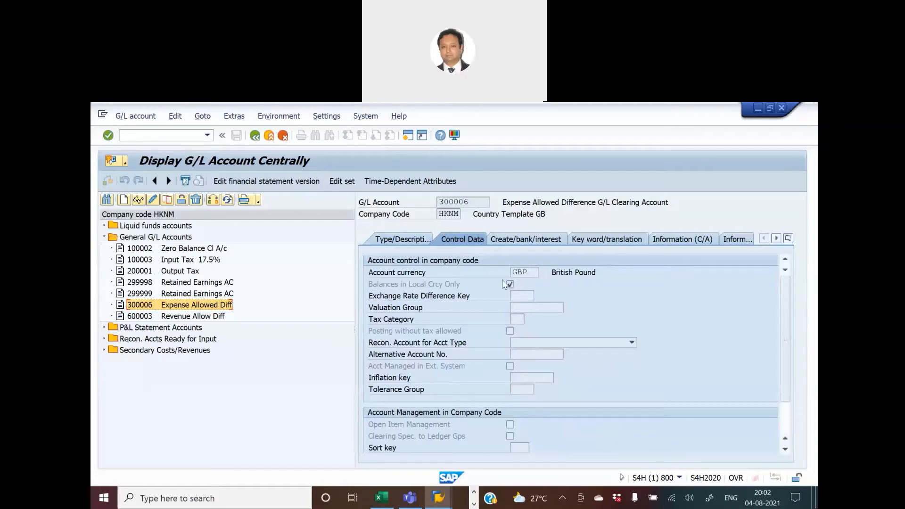
click(512, 240)
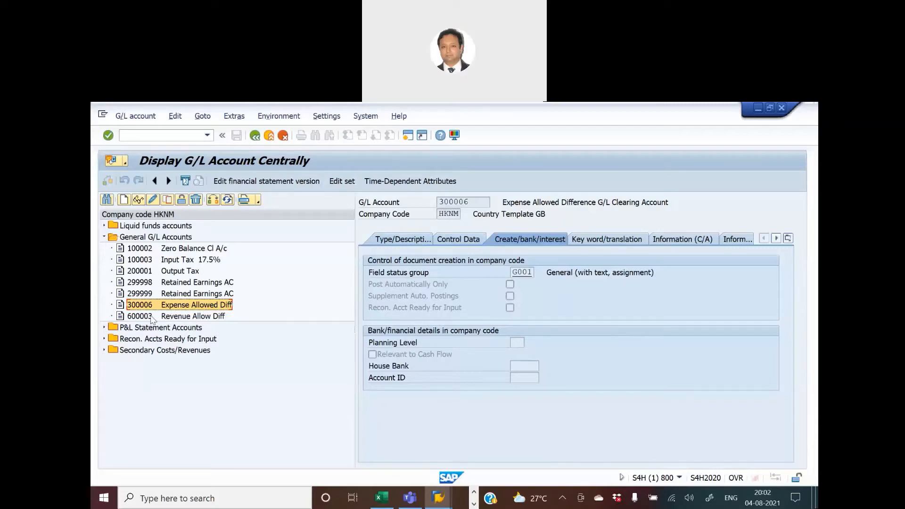
Display account 600003's type and description settings, then open a new session.
click(152, 319)
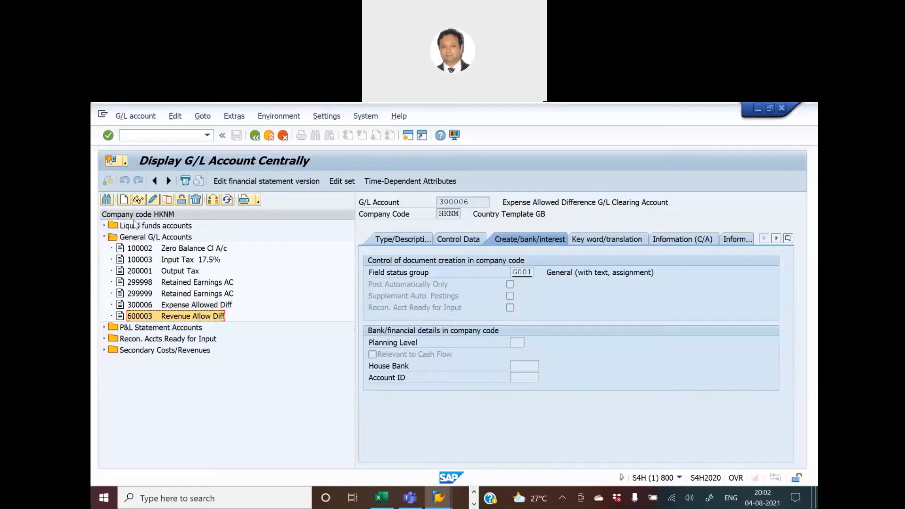
click(134, 200)
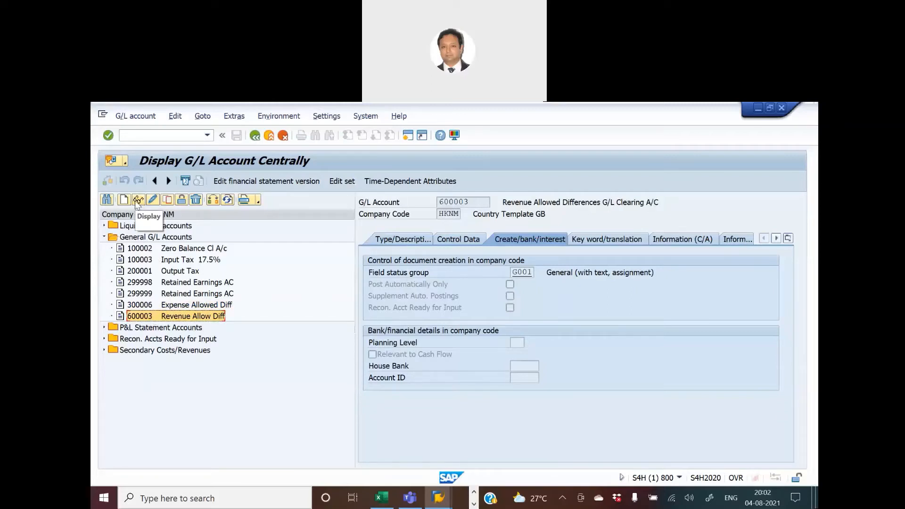
click(415, 241)
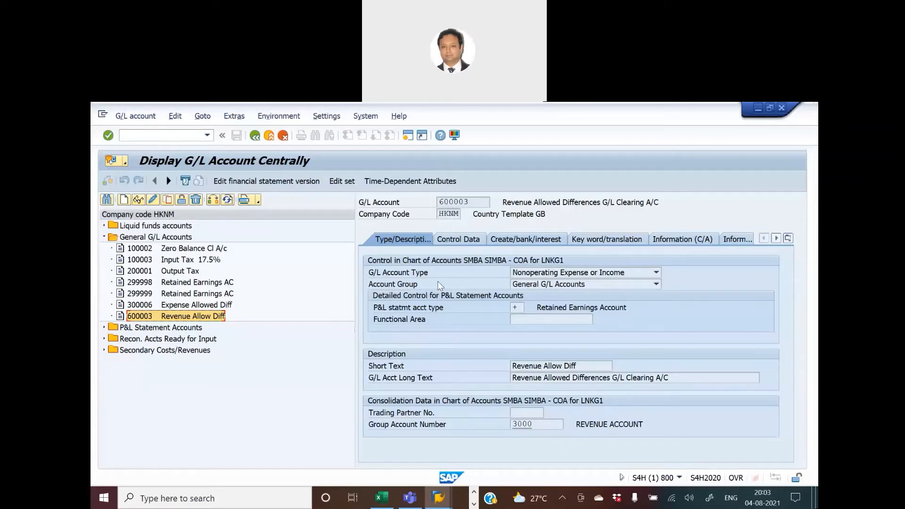
click(407, 135)
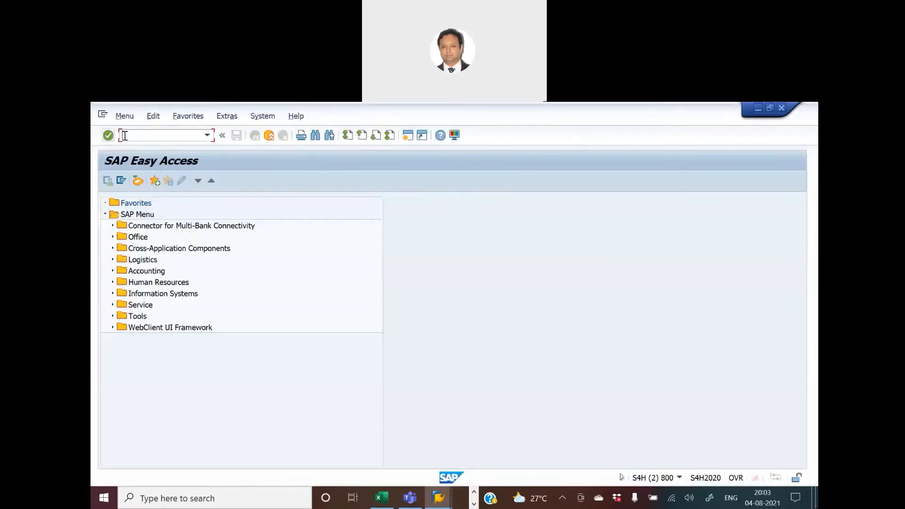
Open the SAP Reference IMG through SPRO and expand Financial Accounting.
click(124, 136)
text(spro)
key(Return)
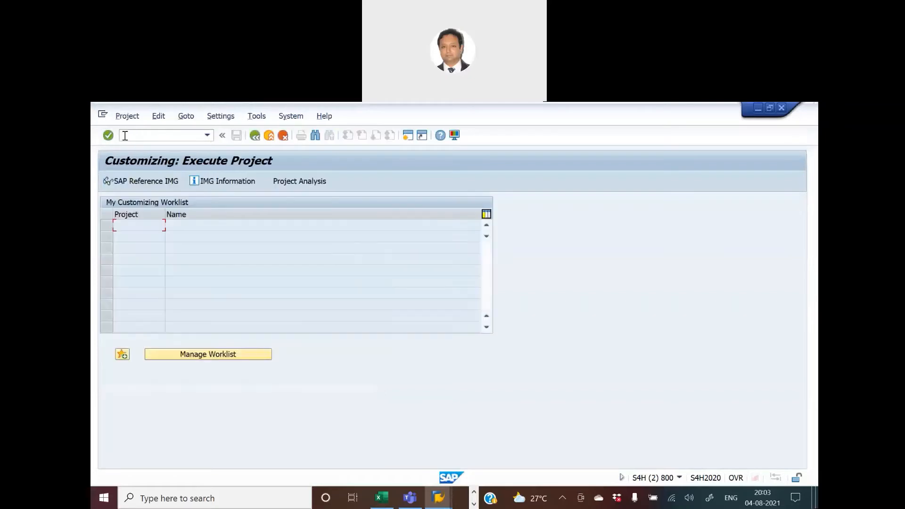
click(133, 182)
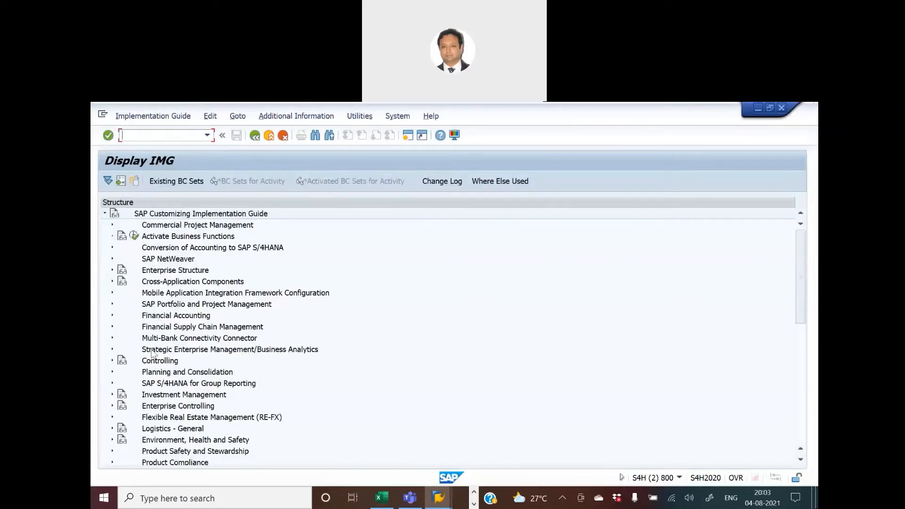
click(112, 316)
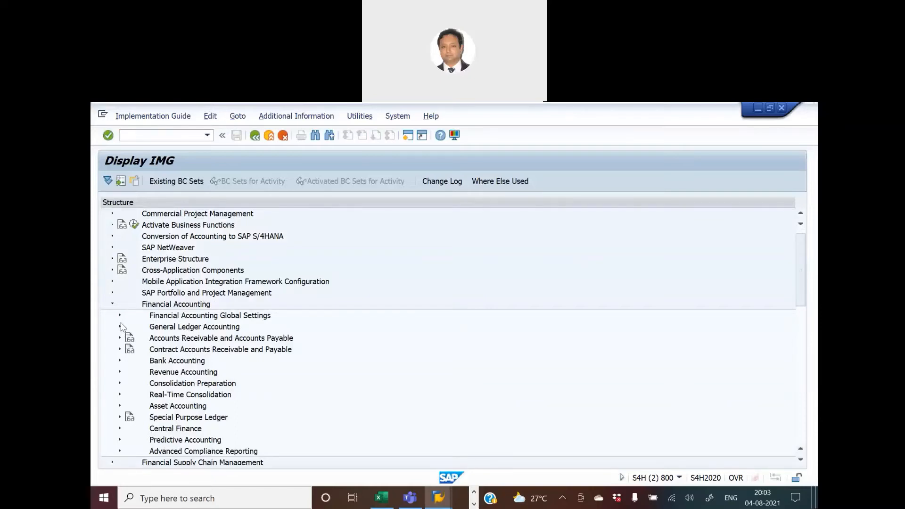
Switch to the Excel tracker and review the menu path for Create Accounts for Clearing Differences.
key(alt+Tab)
key(Tab)
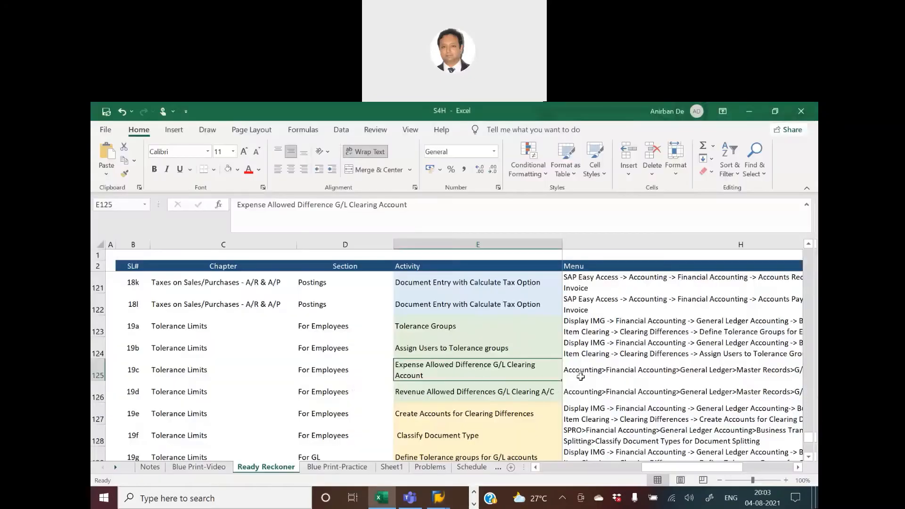
click(581, 377)
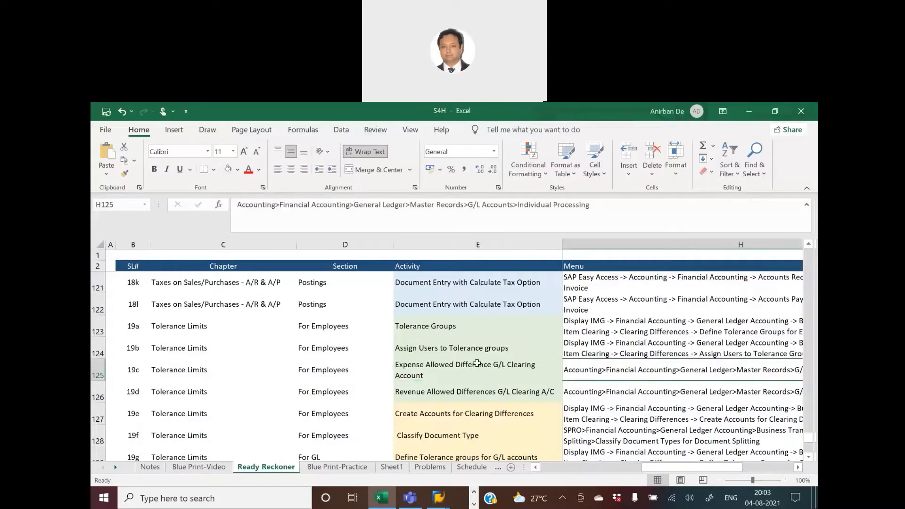
click(481, 414)
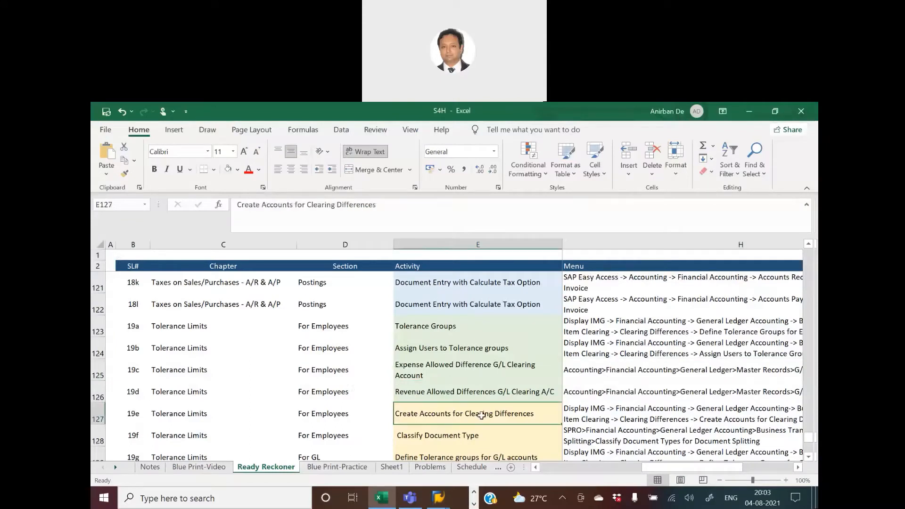
click(582, 417)
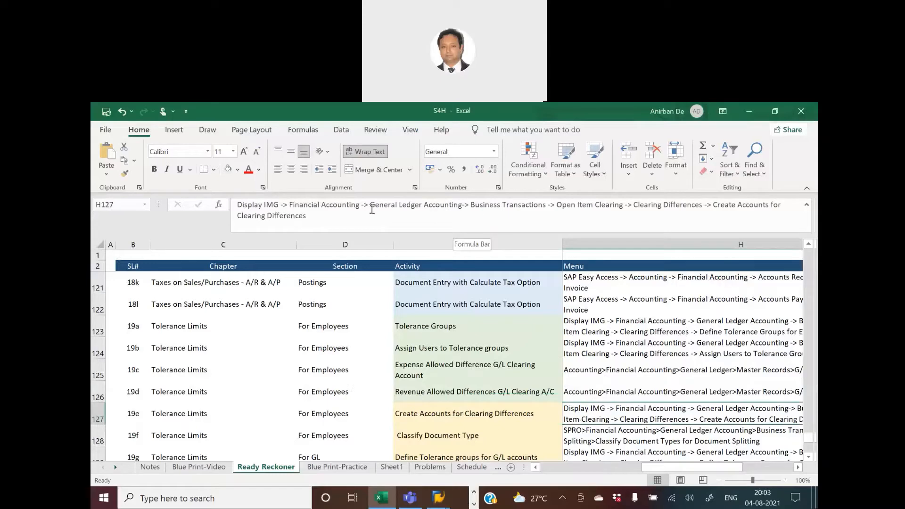
Expand General Ledger Accounting to Open Item Clearing's Clearing Differences and open Assign Users to Tolerance Groups.
key(alt+Tab)
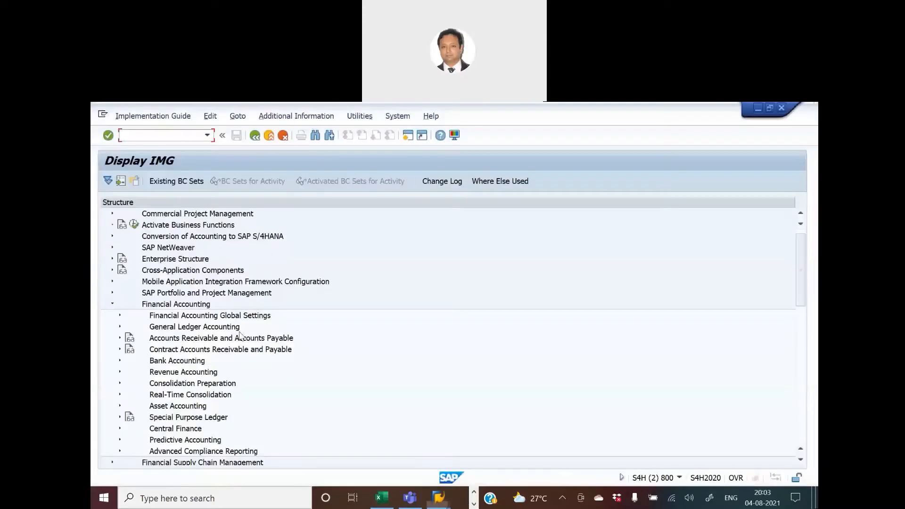
click(120, 327)
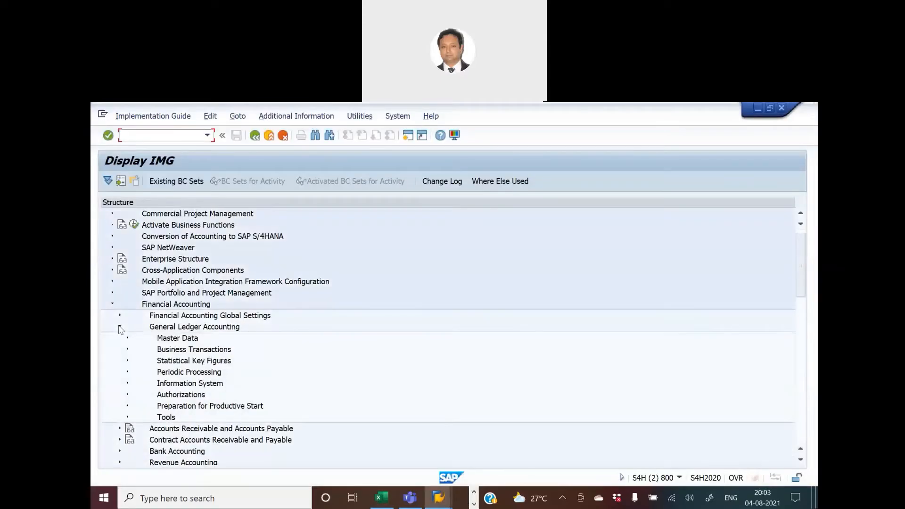
click(127, 350)
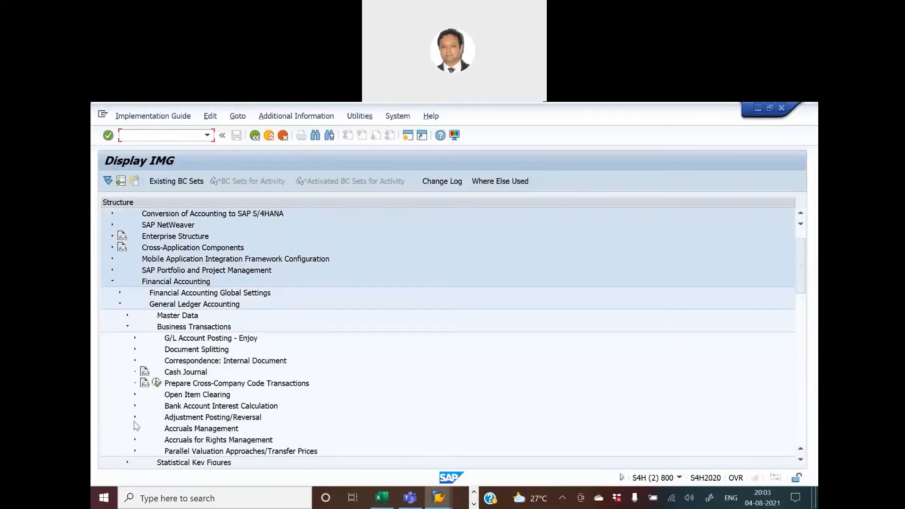
click(134, 395)
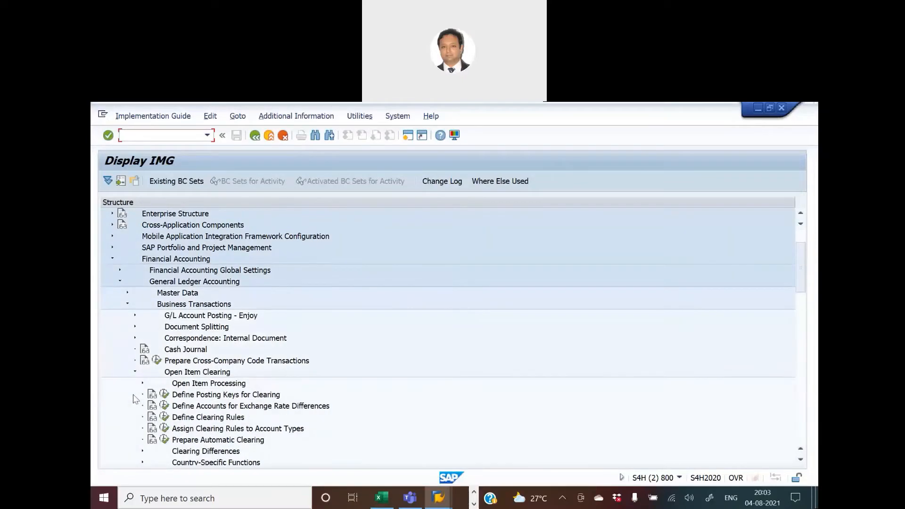
scroll(146, 446, down, 1)
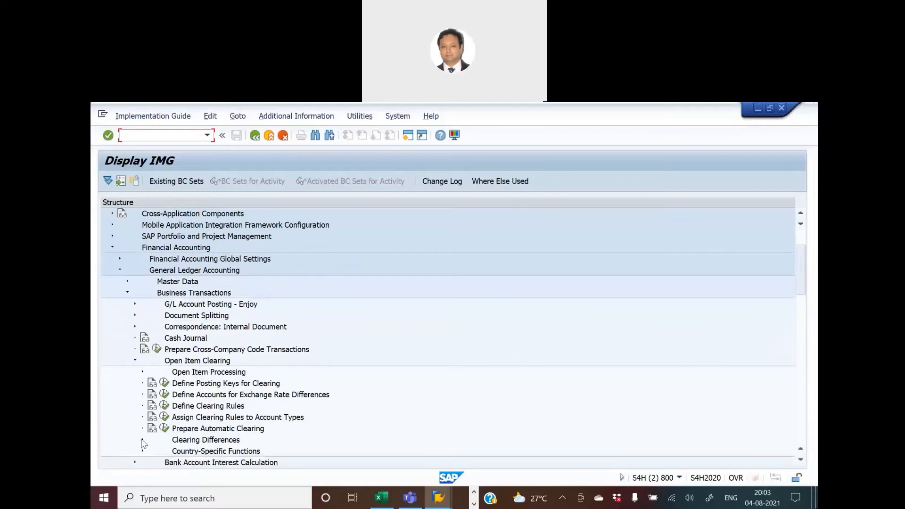
click(143, 441)
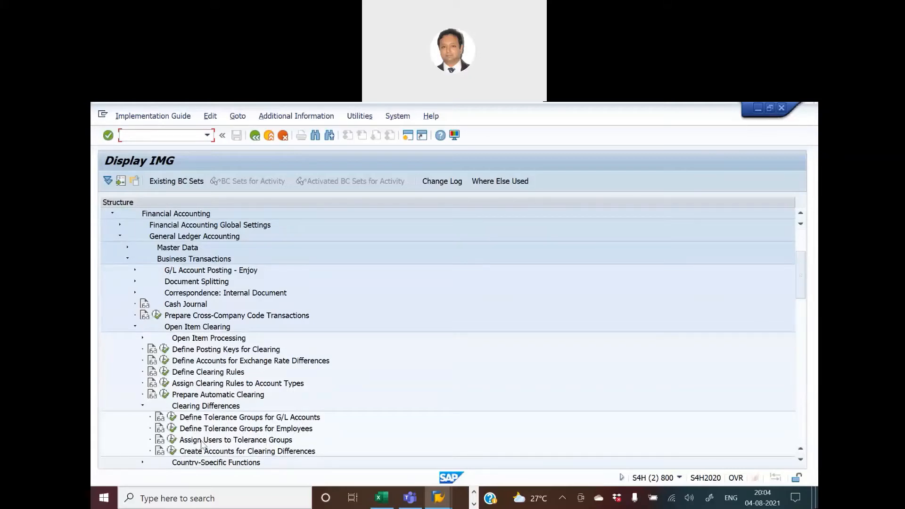
click(170, 440)
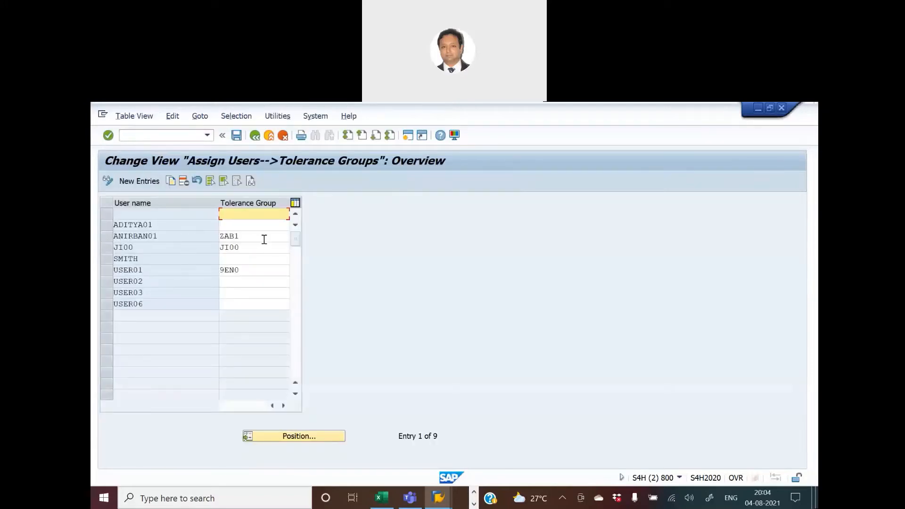
Look up tolerance group ZAB1 among the employee tolerance groups and display its HKNM details.
drag(262, 238, 213, 239)
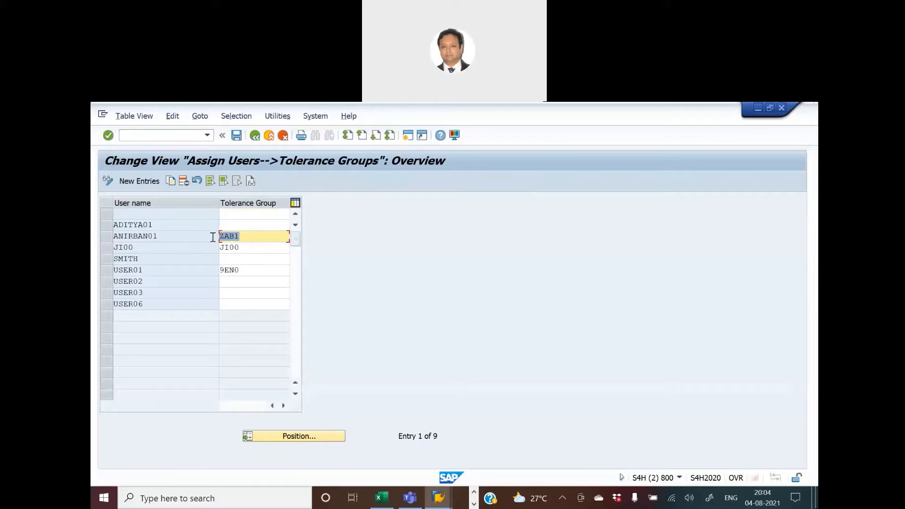
key(alt+Tab)
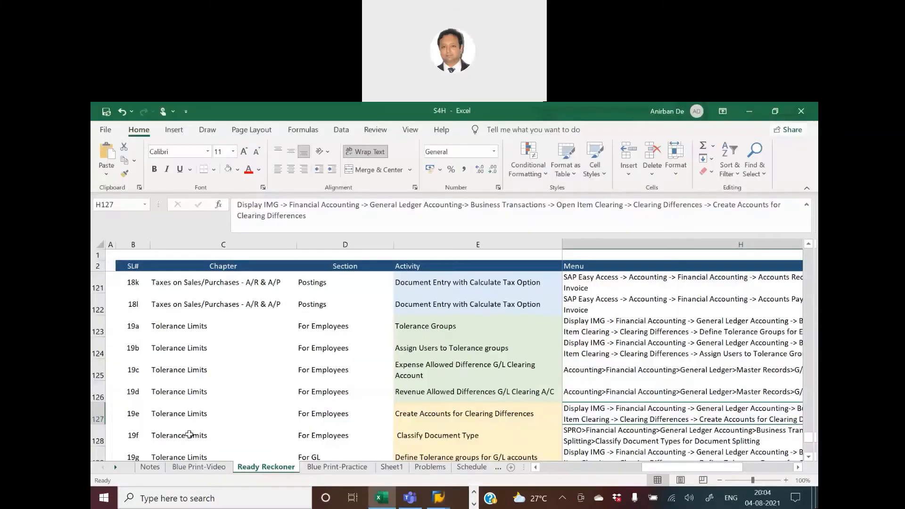
key(alt+Tab)
click(255, 137)
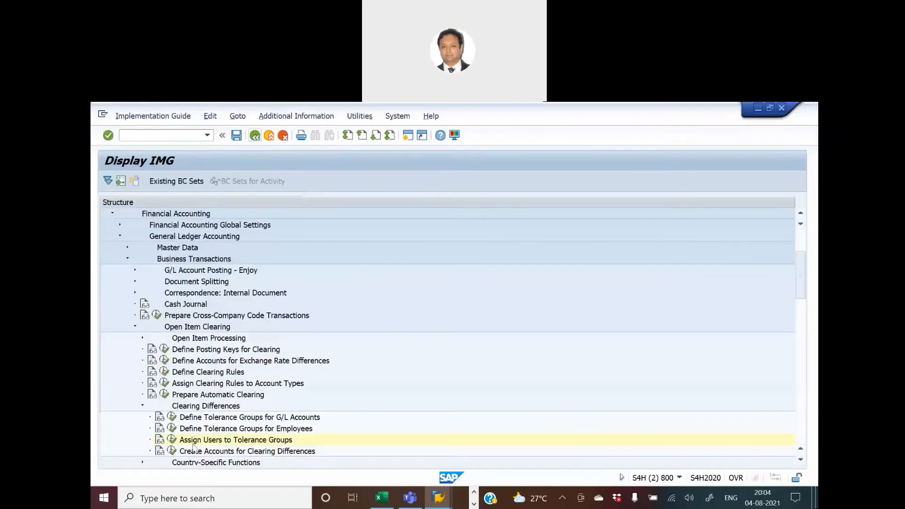
click(172, 437)
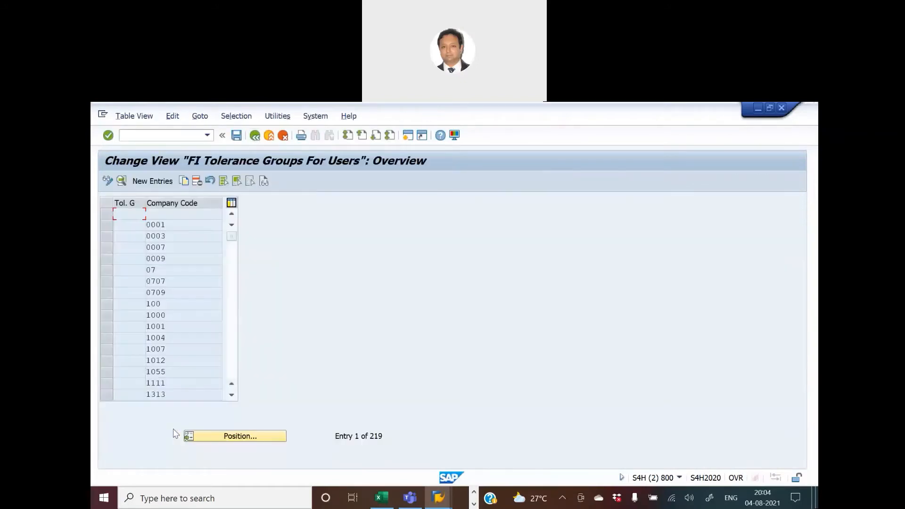
click(243, 437)
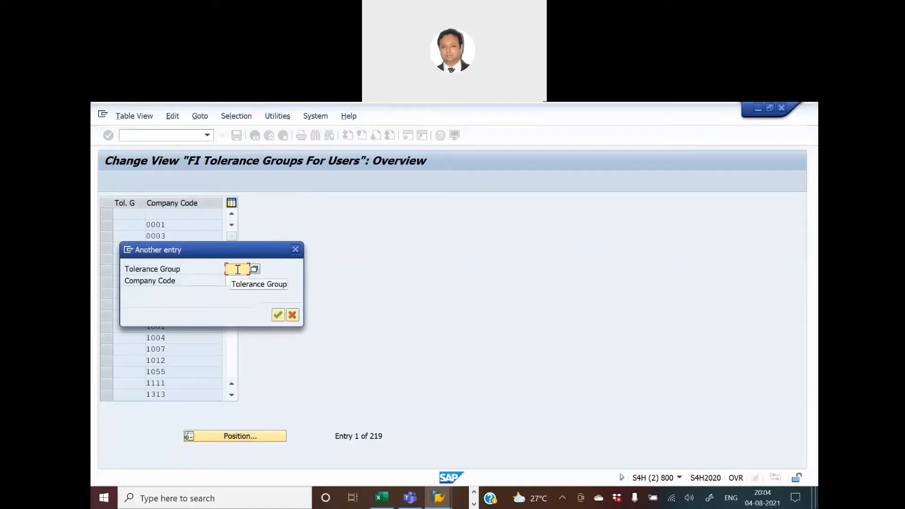
text(zab1)
key(Return)
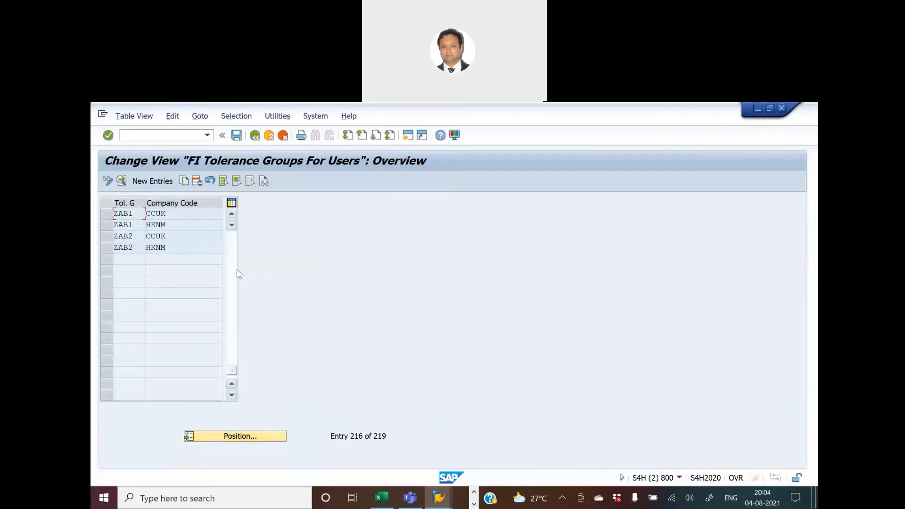
double_click(129, 224)
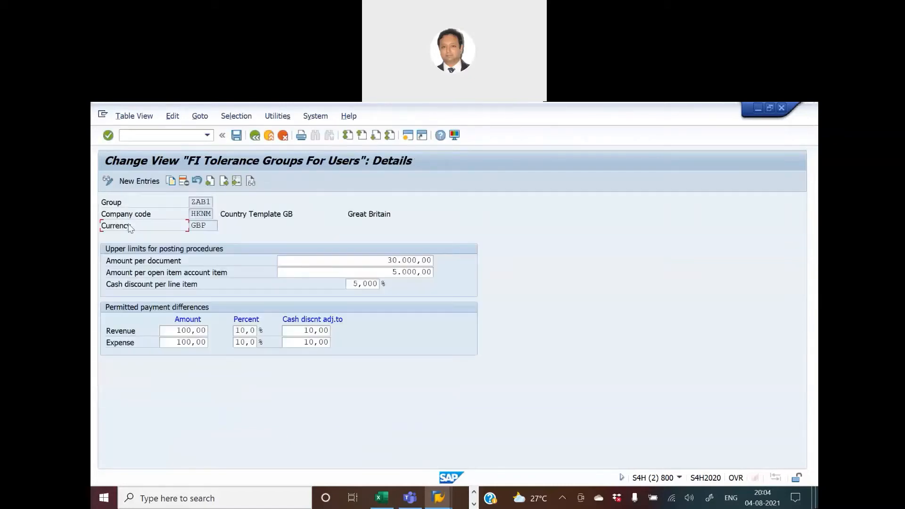
Reopen Assign Users to Tolerance Groups and review the user's ZAB1 assignment.
click(255, 136)
click(255, 136)
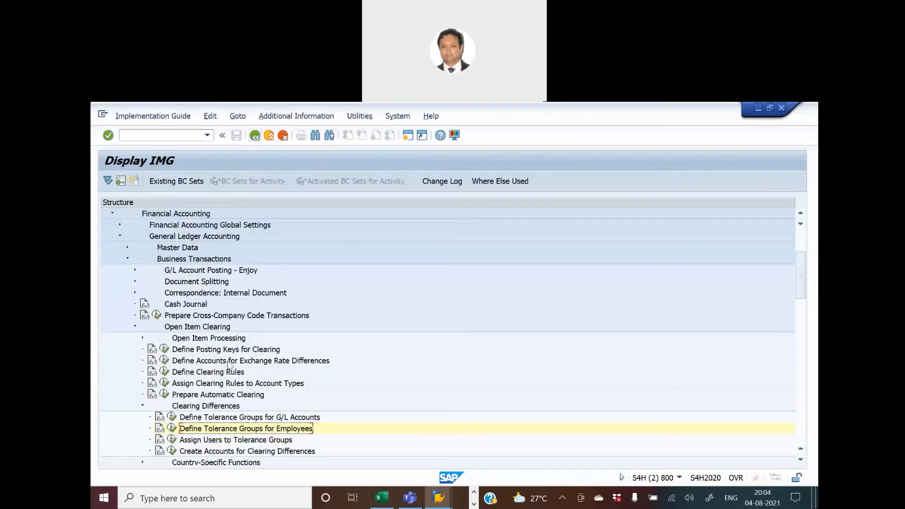
click(171, 441)
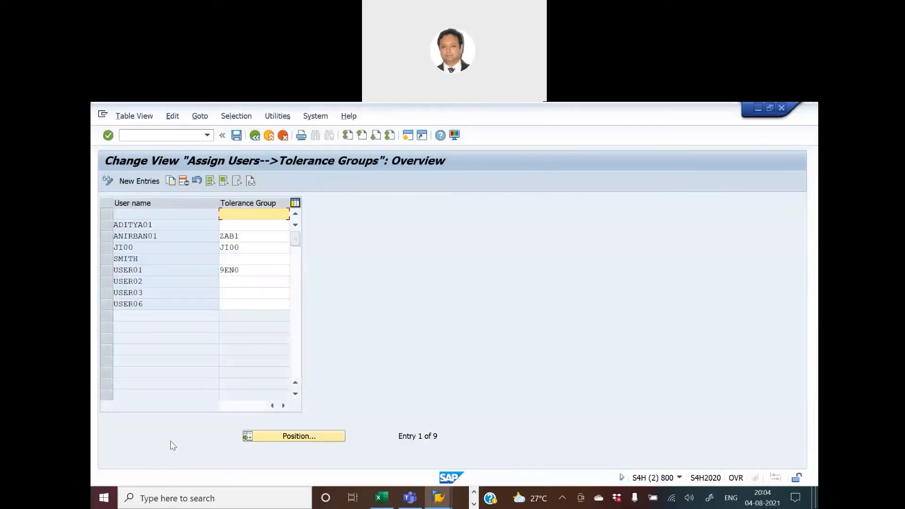
click(171, 237)
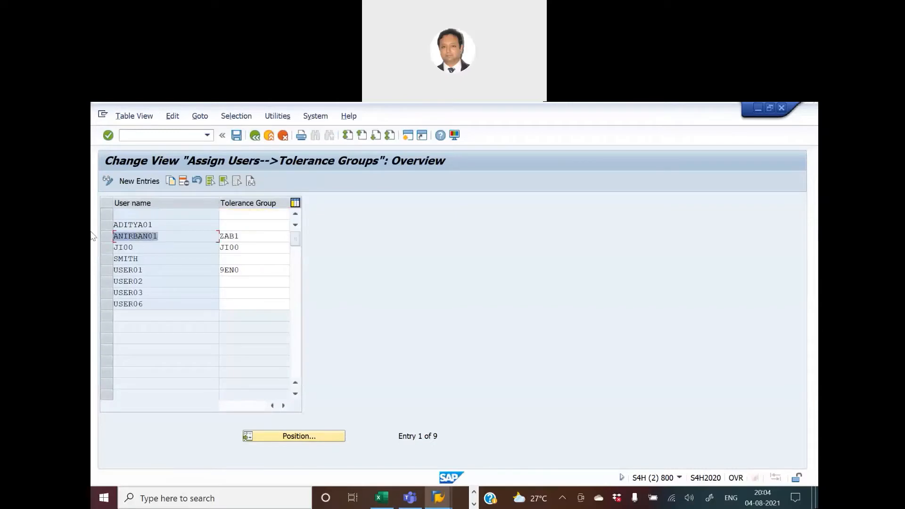
click(244, 236)
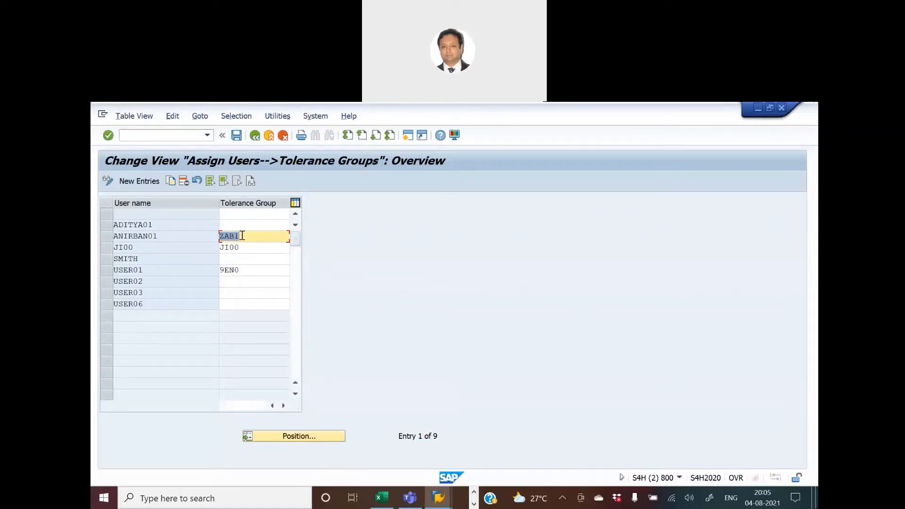
drag(170, 234, 112, 236)
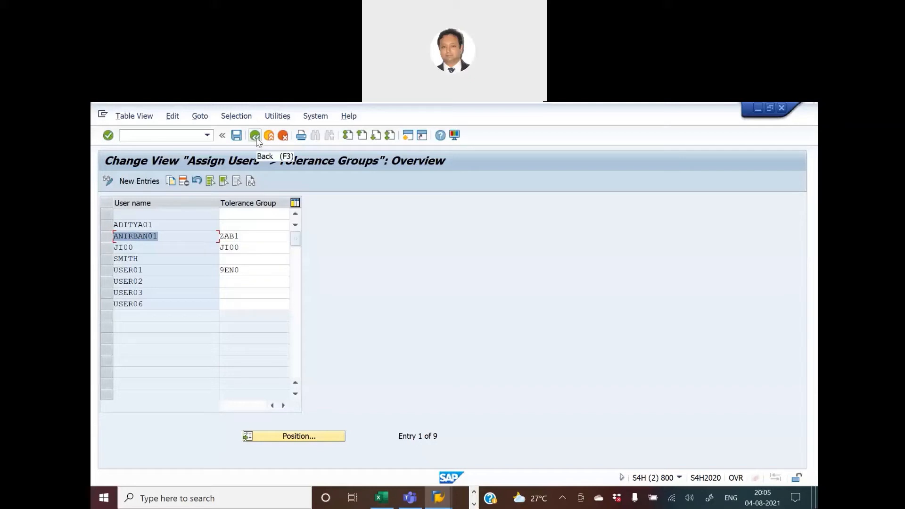
drag(263, 236, 96, 233)
Open Create Accounts for Clearing Differences for chart SMBA and set the debit account to 300006 for HKNM.
click(254, 136)
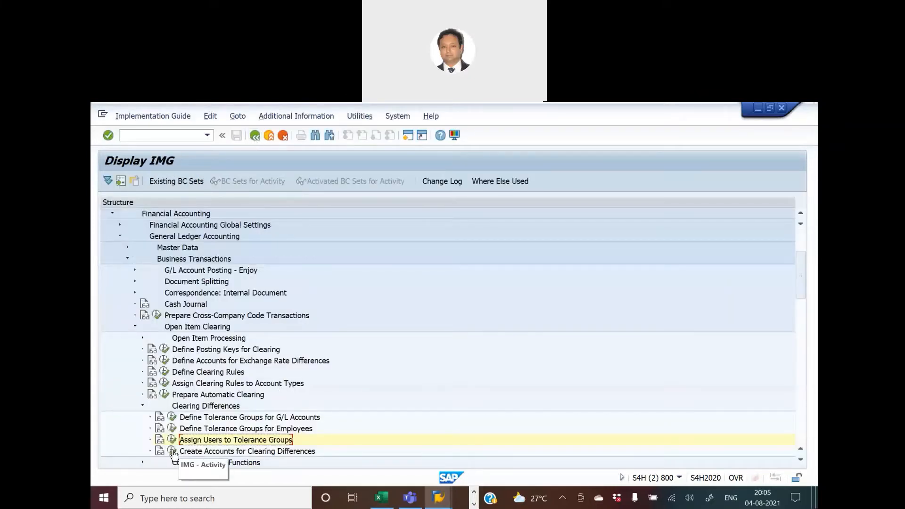
click(172, 451)
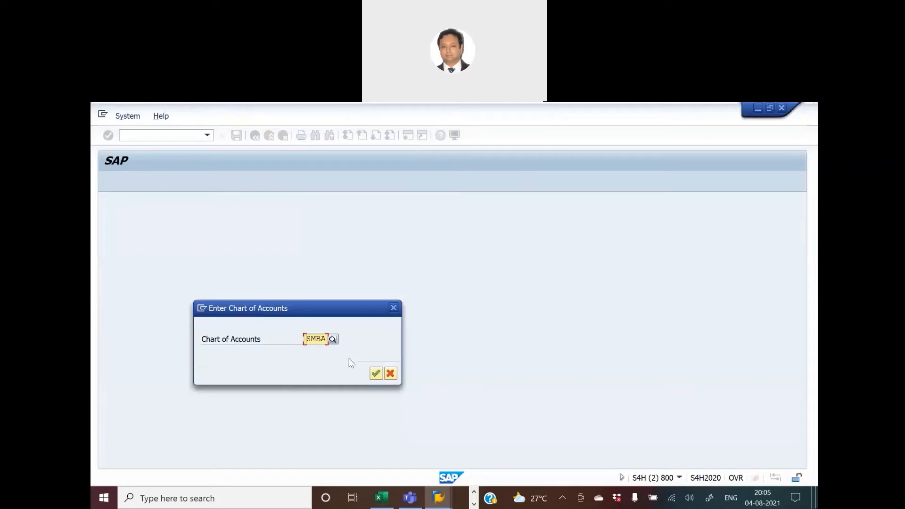
click(376, 374)
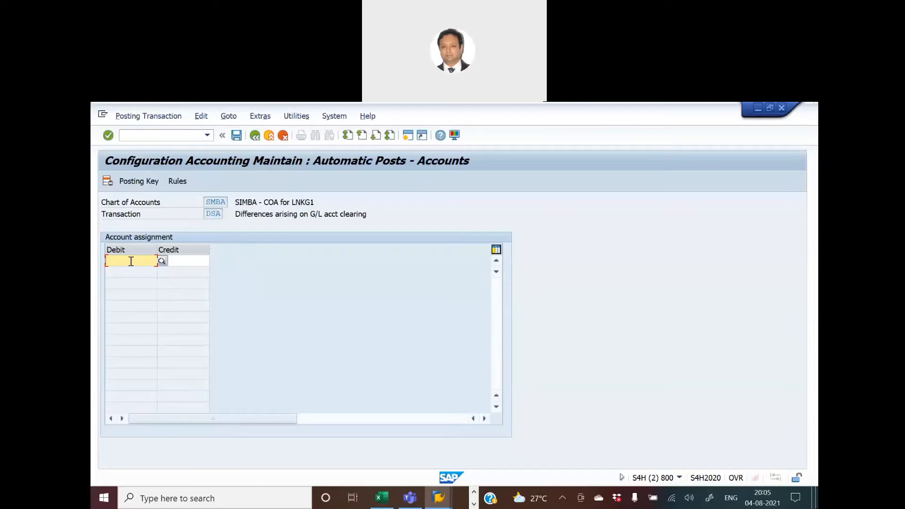
click(162, 262)
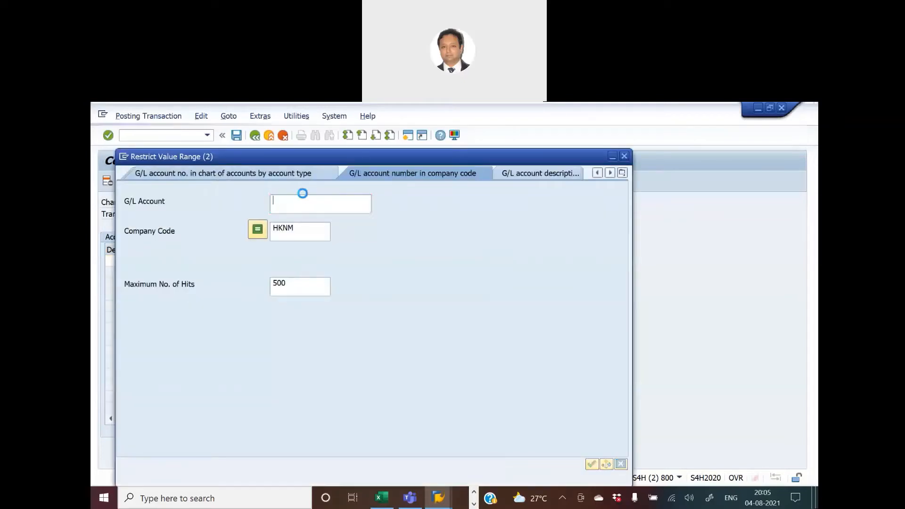
key(Return)
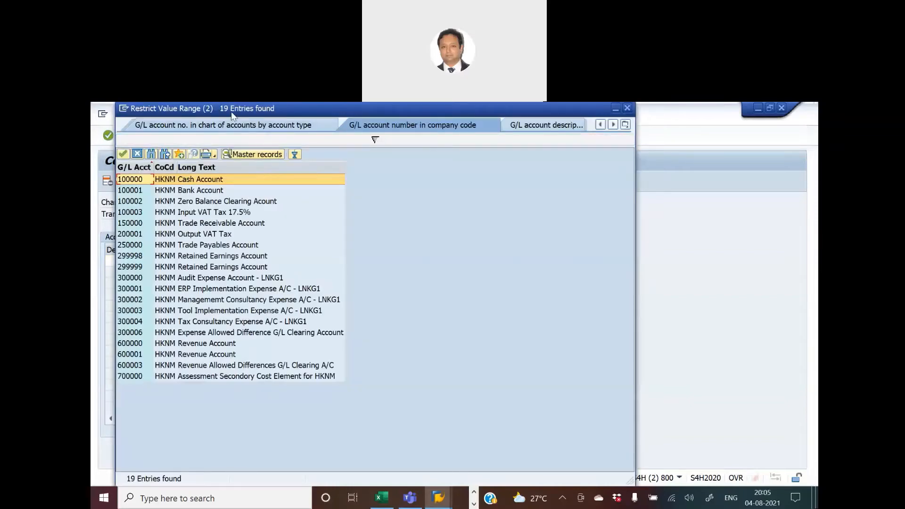
drag(231, 115, 444, 139)
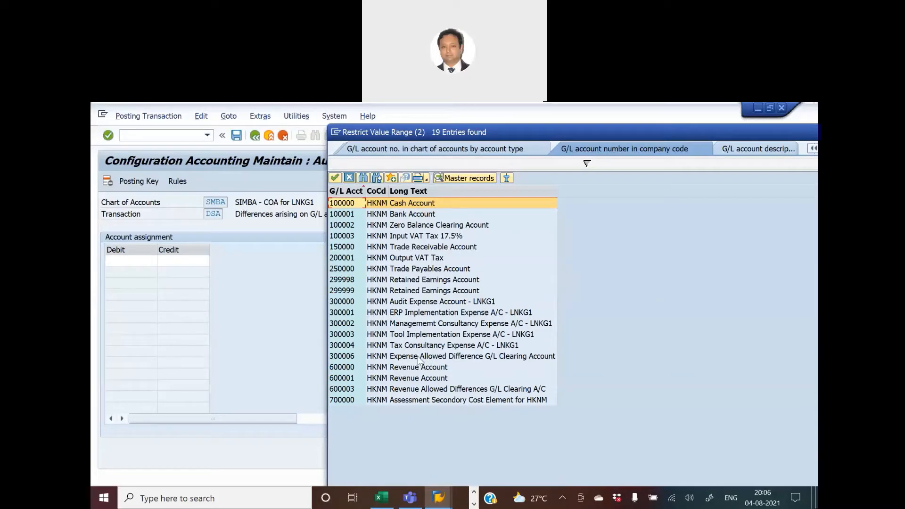
double_click(509, 357)
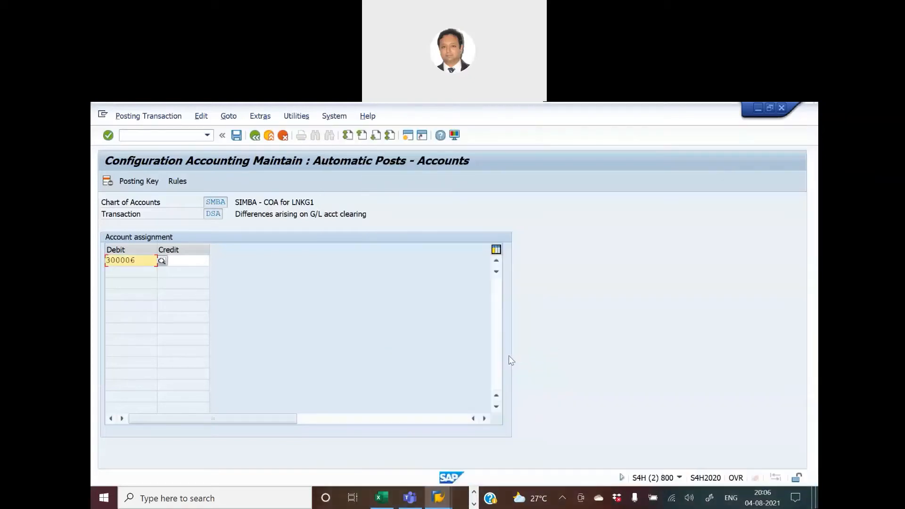
Set the credit account for clearing differences to 600003 using the account search for HKNM.
click(183, 260)
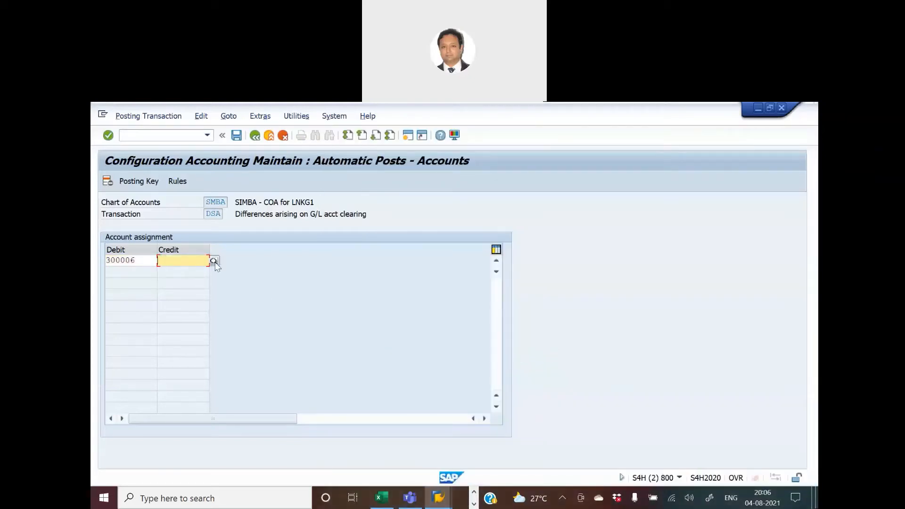
click(214, 261)
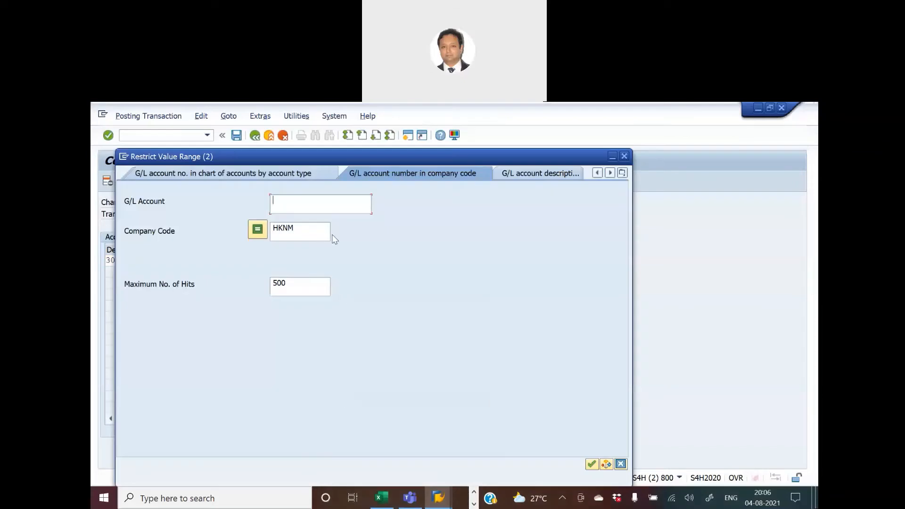
key(Return)
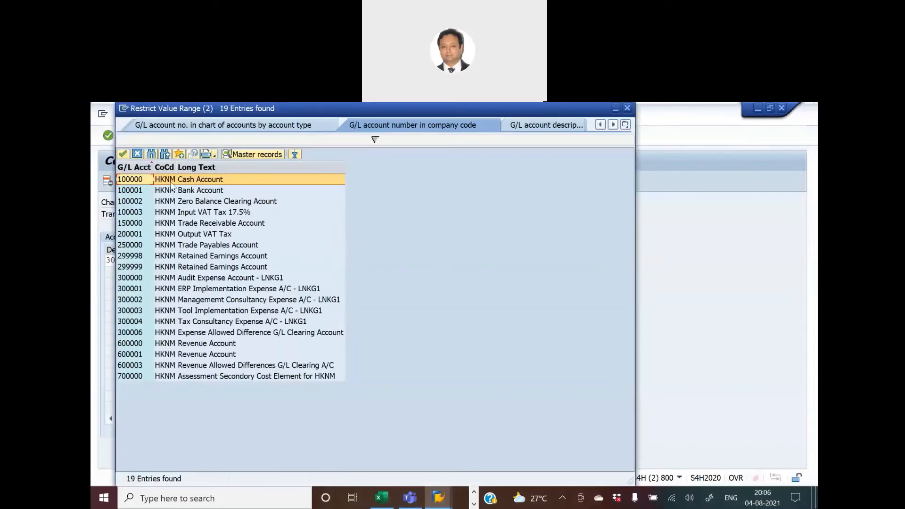
double_click(210, 365)
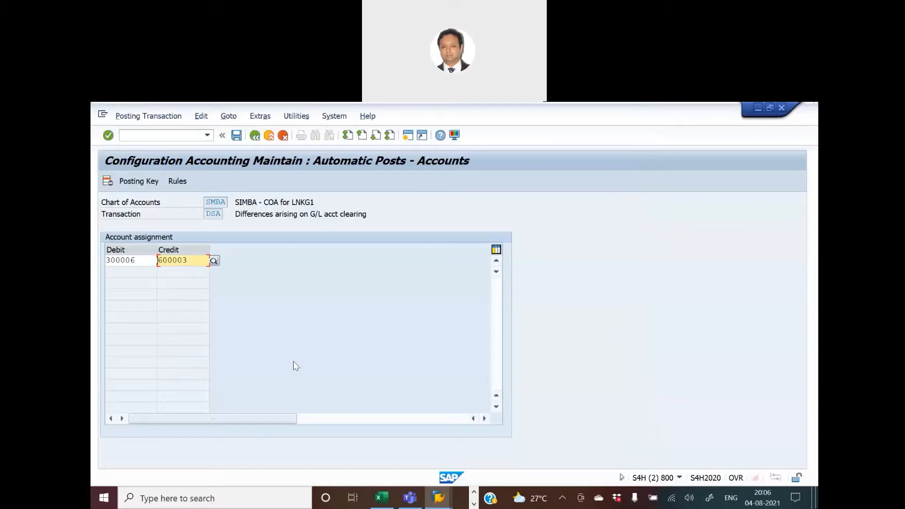
Save the account assignment and create a new customizing request, pasting the activity name copied from the Excel tracker as its short description.
click(236, 135)
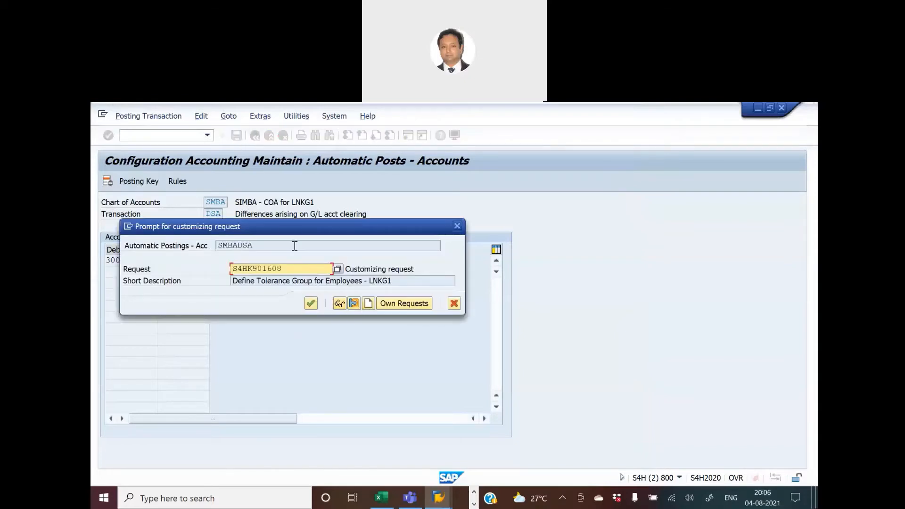
drag(276, 222, 454, 233)
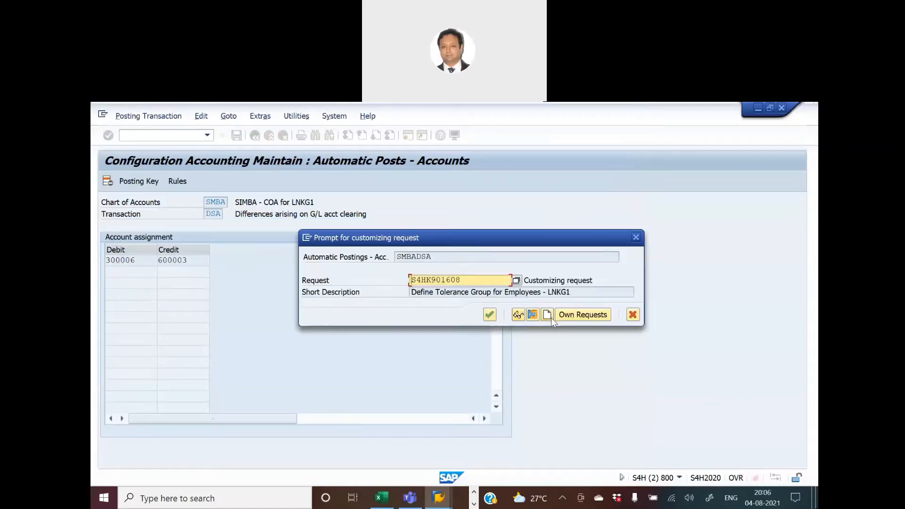
click(548, 318)
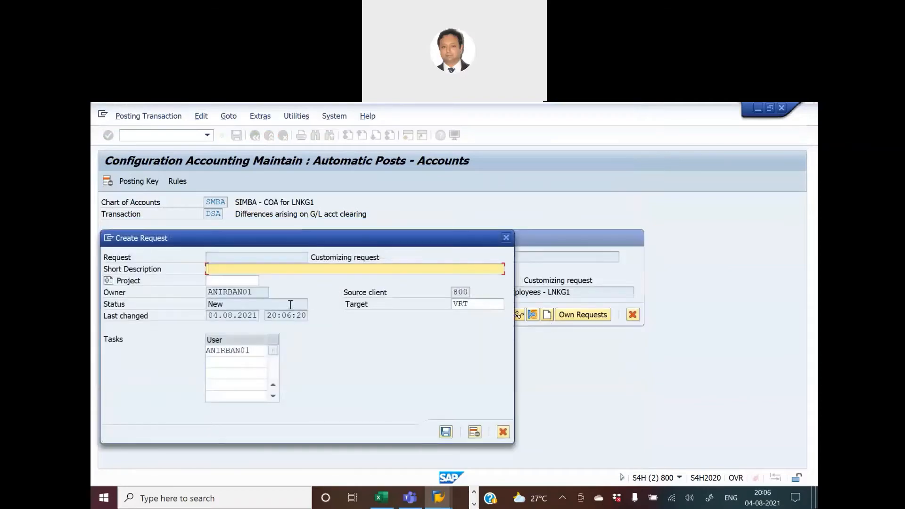
key(alt+Tab)
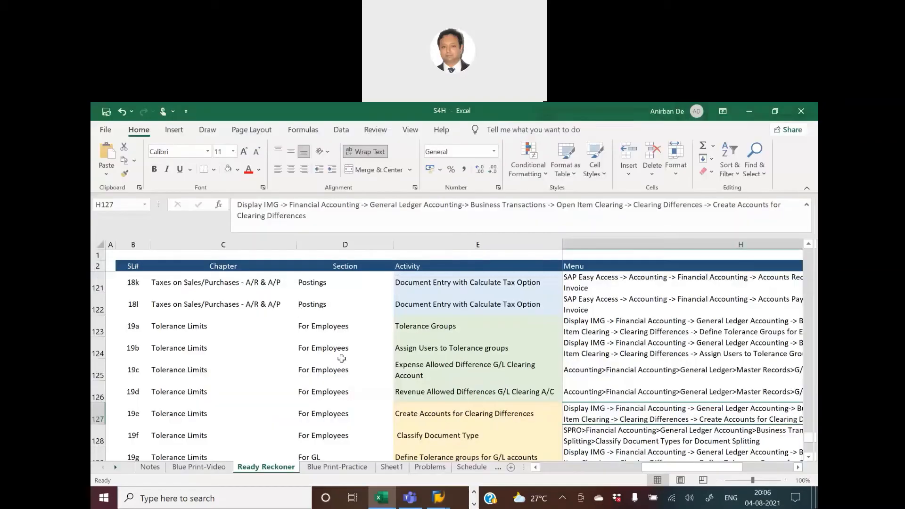
click(417, 419)
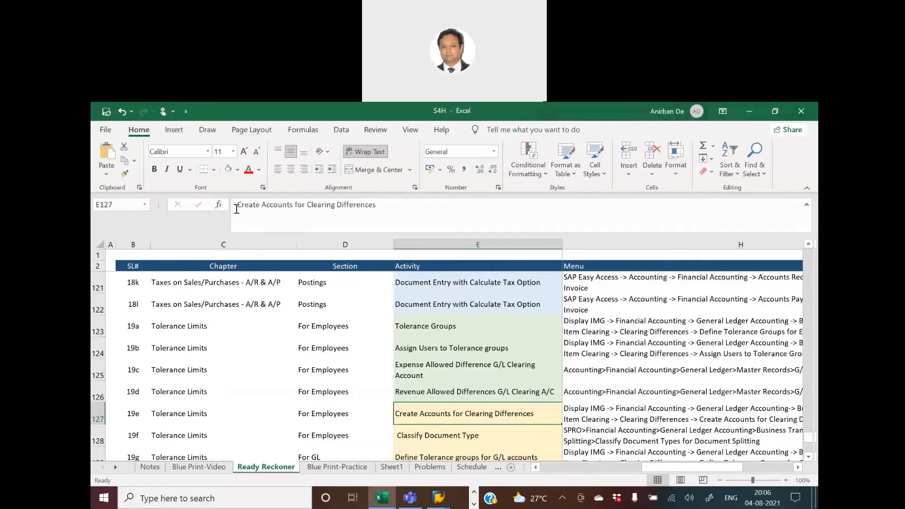
drag(236, 208, 431, 210)
key(ctrl+c)
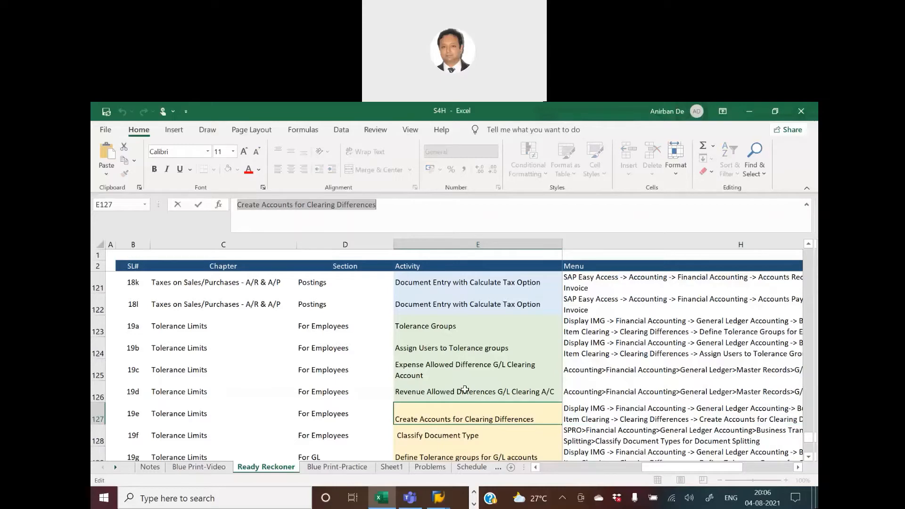
key(alt+Tab)
key(ctrl+v)
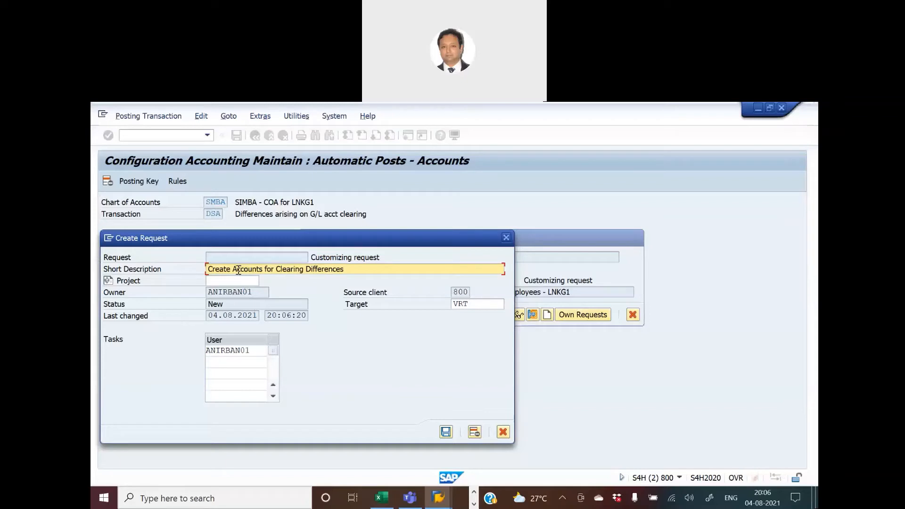
Change the request's short description to "Create A/C for Clg Diff - Tolerance - LNKG1" and confirm the request.
click(237, 269)
text(/C)
key(Delete)
key(Delete)
key(Delete)
key(Delete)
key(Delete)
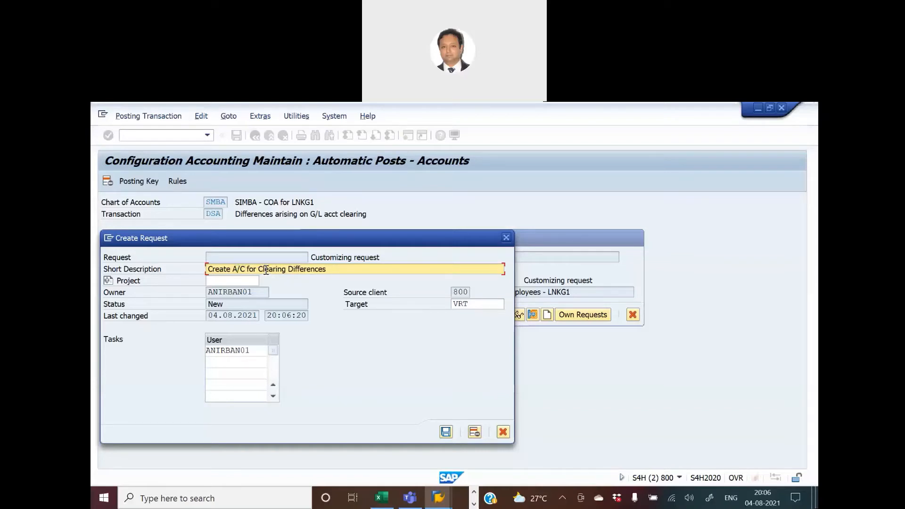
click(266, 269)
key(Delete)
key(Delete)
key(Delete)
key(Delete)
key(Delete)
click(285, 269)
key(Delete)
key(Delete)
key(Delete)
key(Delete)
key(Delete)
key(Delete)
key(Delete)
text(- Tolerance - LNK)
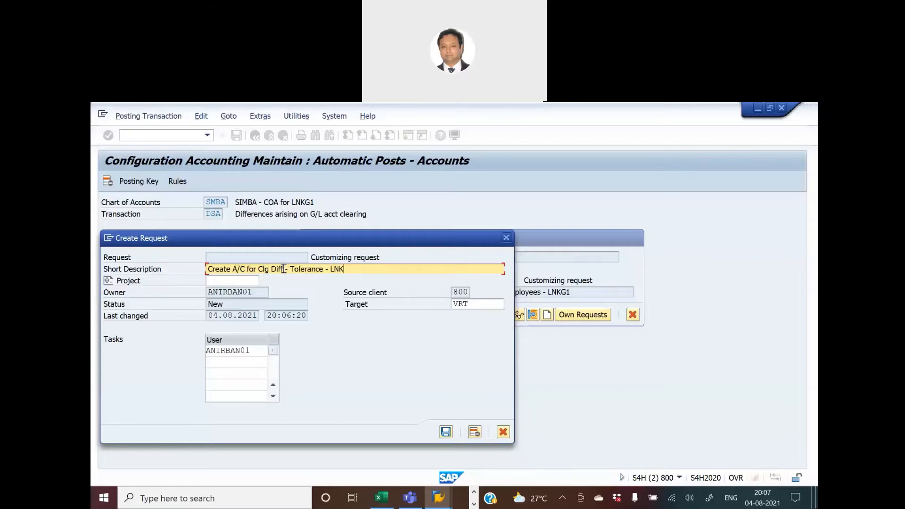
text(G1)
key(Return)
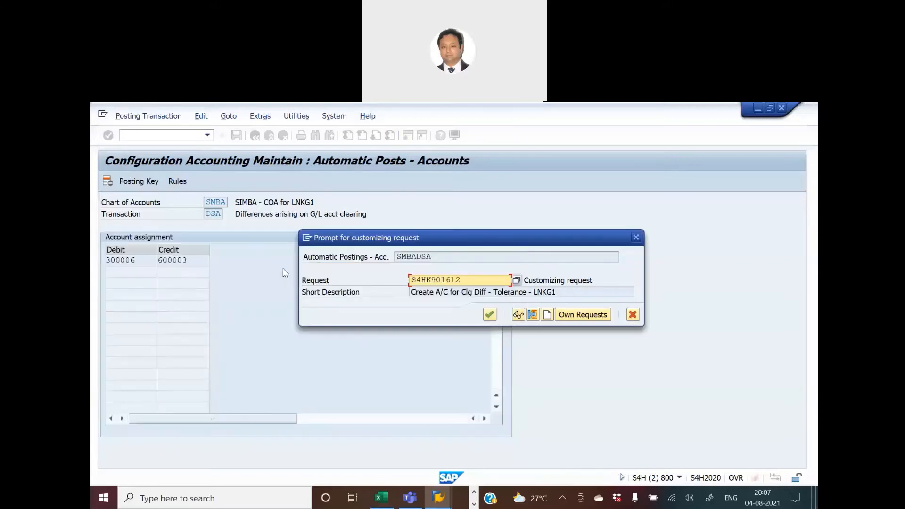
click(489, 314)
In Excel, fill the Create Accounts for Clearing Differences activity cell green and move to the next activity row.
key(alt+Tab)
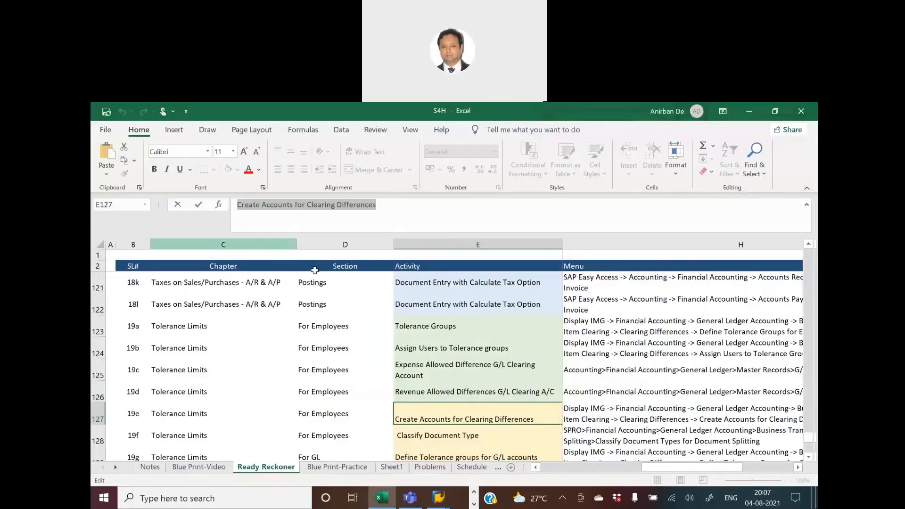
key(Escape)
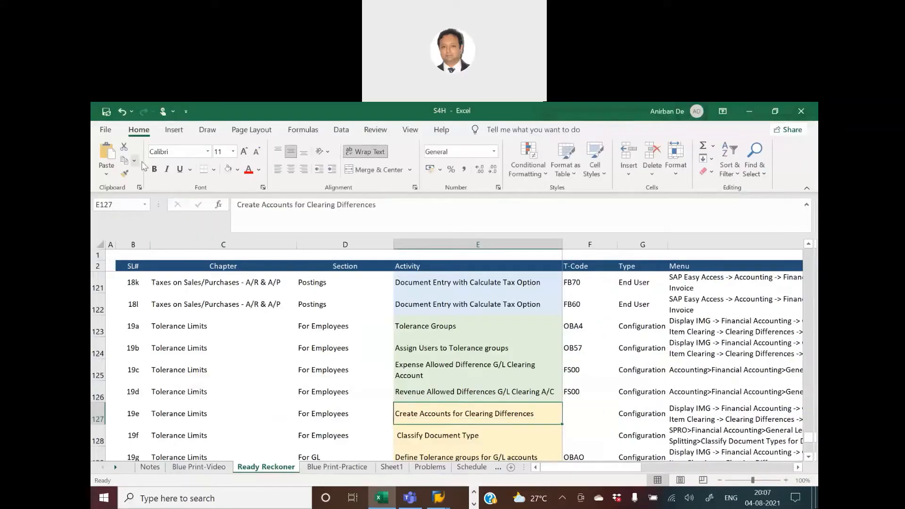
click(228, 170)
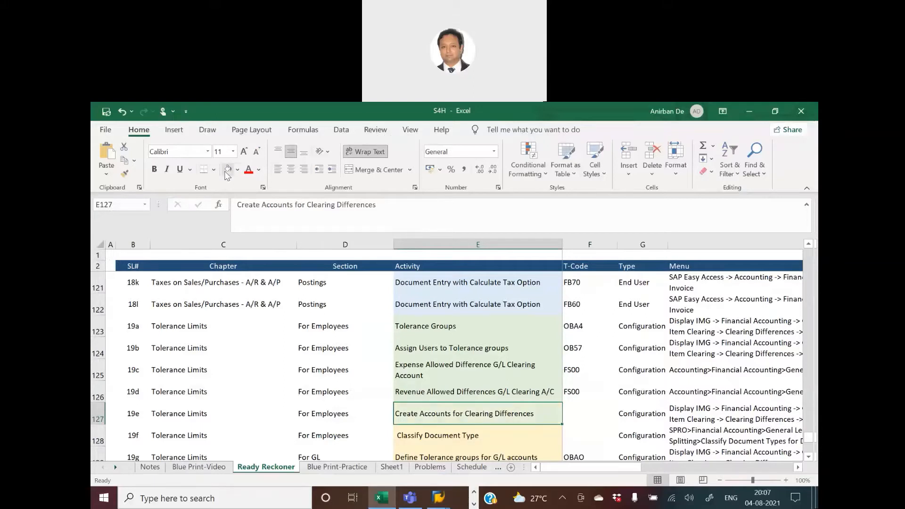
key(Down)
key(Down)
key(Up)
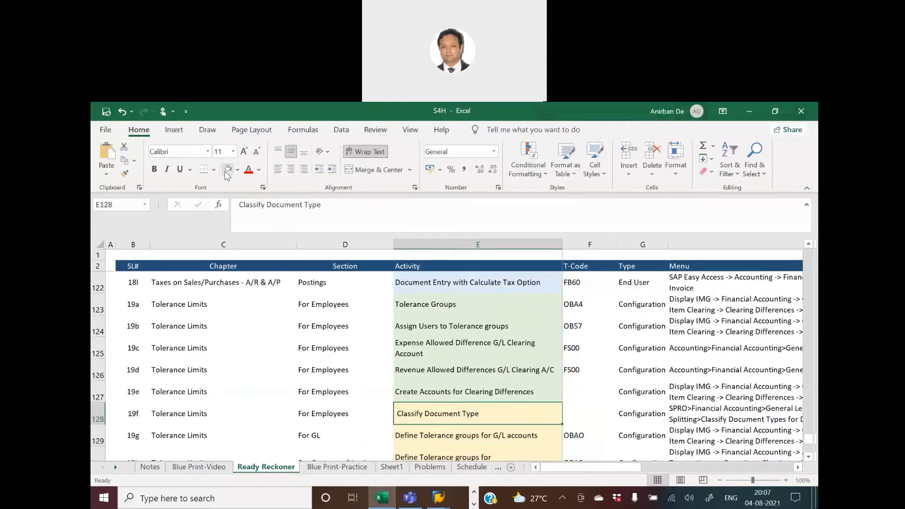
Open Classify G/L Accounts for Document Splitting under Document Splitting for chart of accounts SMBA.
key(alt+Tab)
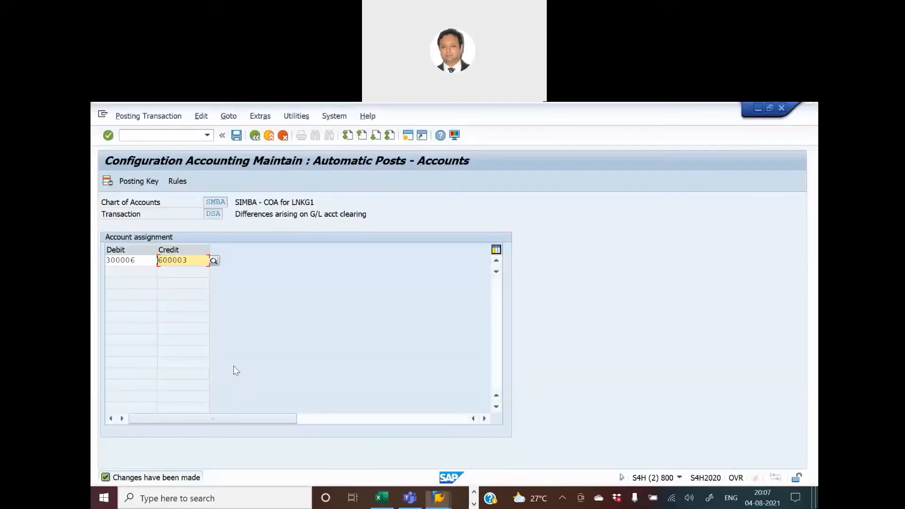
click(256, 140)
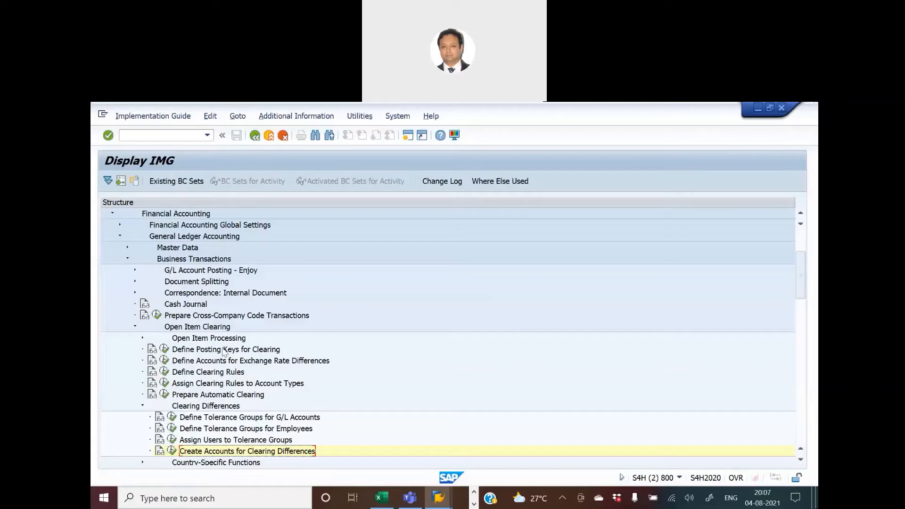
click(135, 283)
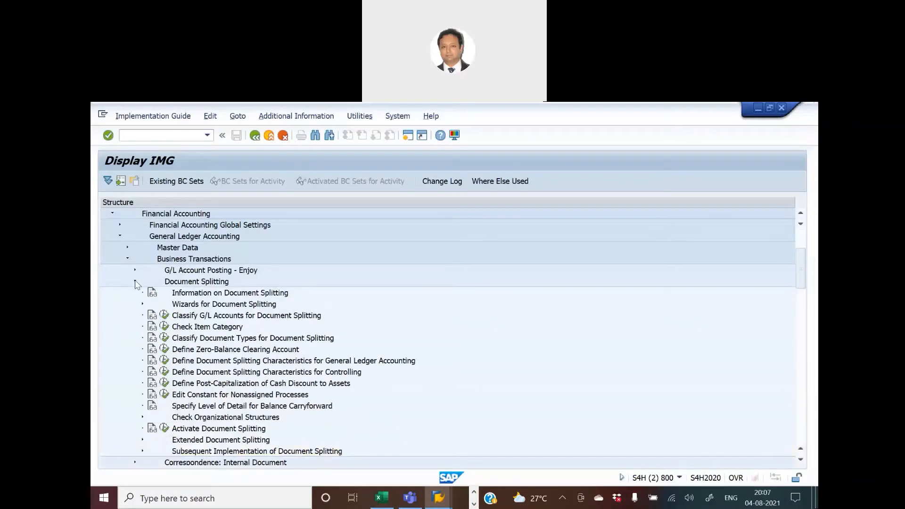
click(165, 314)
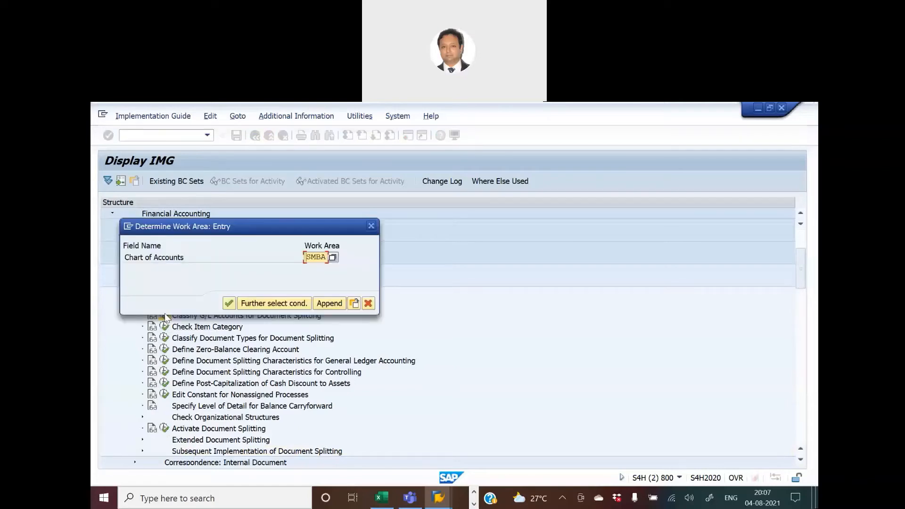
click(228, 304)
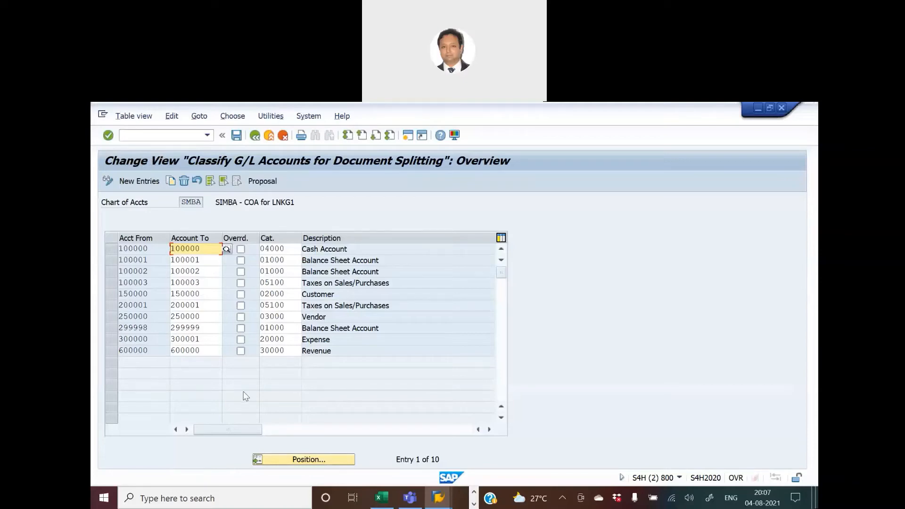
In the G/L account display session, select account 600003 and copy its account number.
key(alt+Tab)
key(alt+Tab)
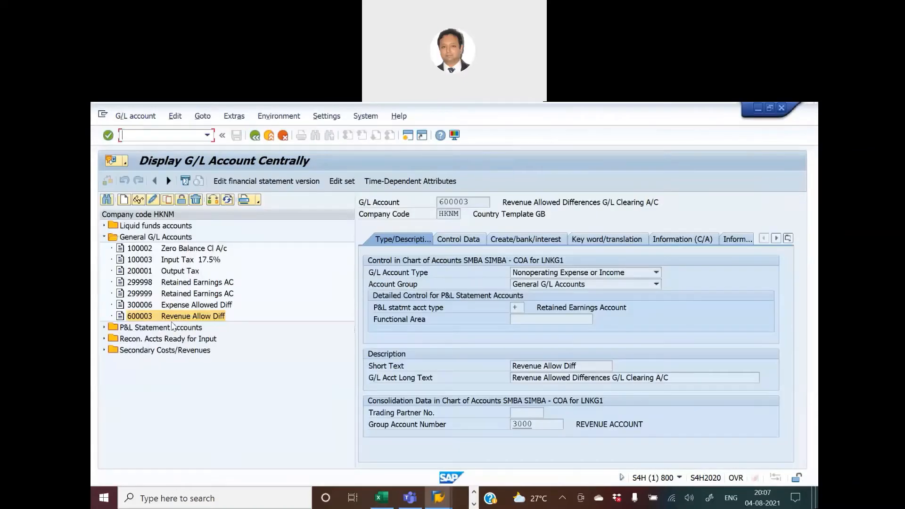
click(143, 306)
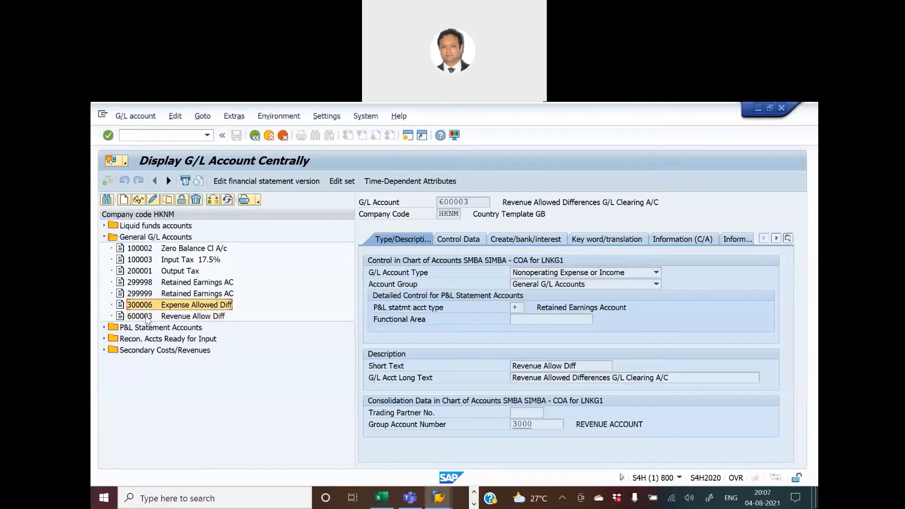
click(144, 316)
double_click(473, 203)
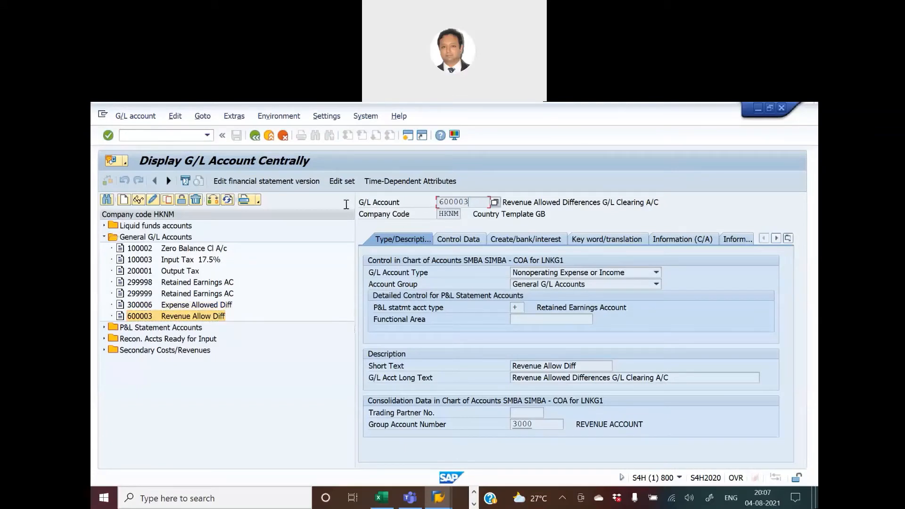
key(ctrl+c)
key(alt+Tab)
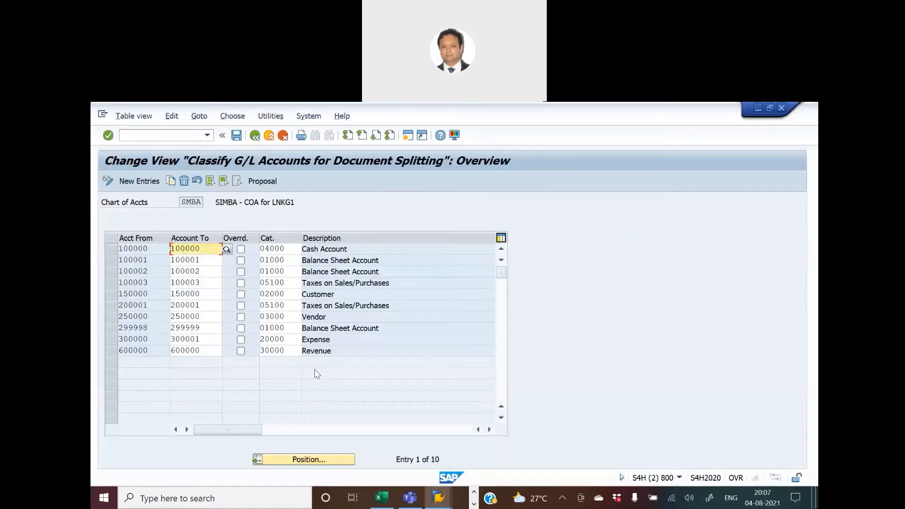
Add a new document splitting classification for account range 600003 to 600003 and open the item category list.
click(148, 186)
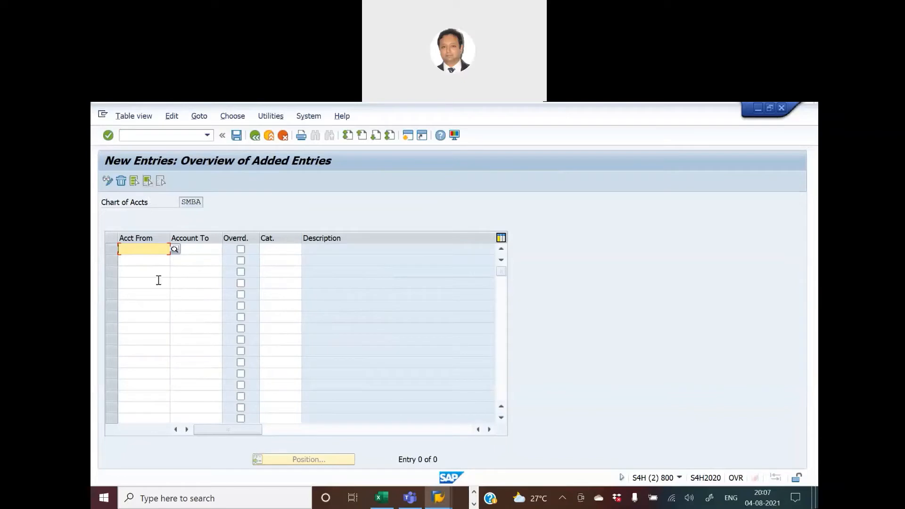
key(ctrl+v)
click(202, 253)
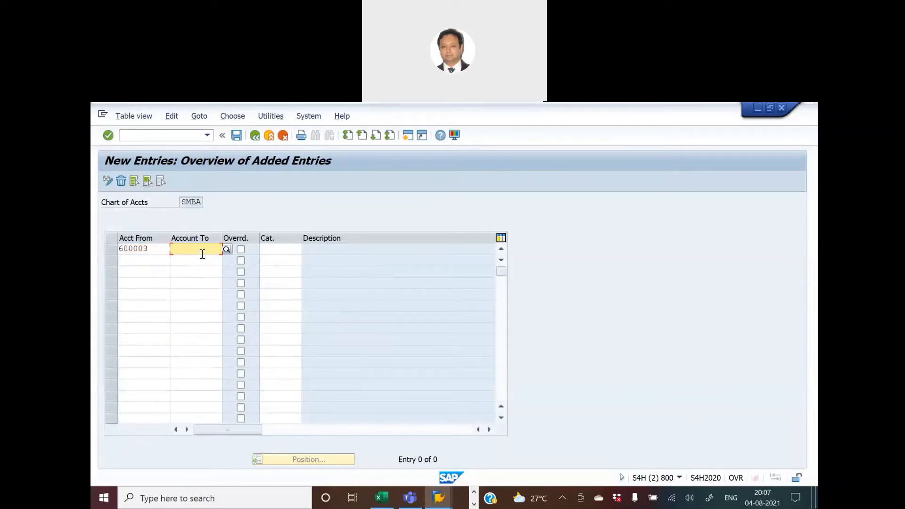
key(ctrl+v)
click(269, 251)
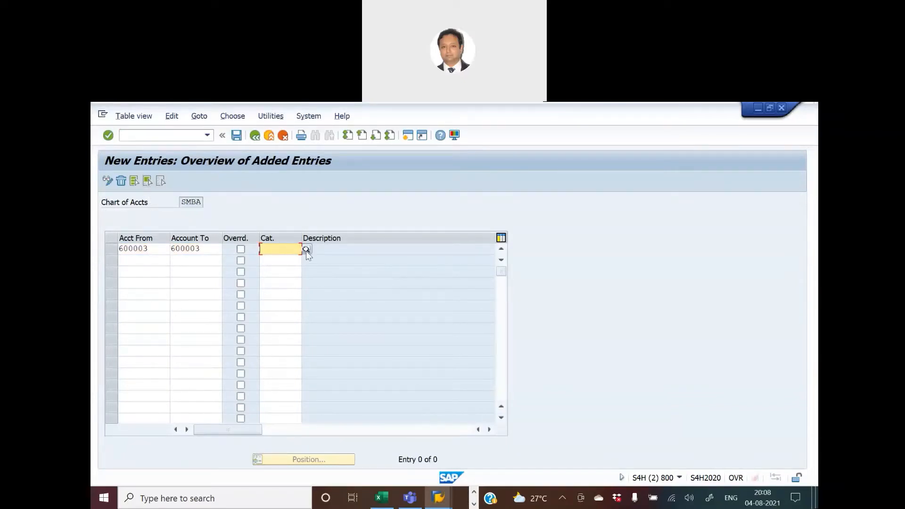
click(306, 249)
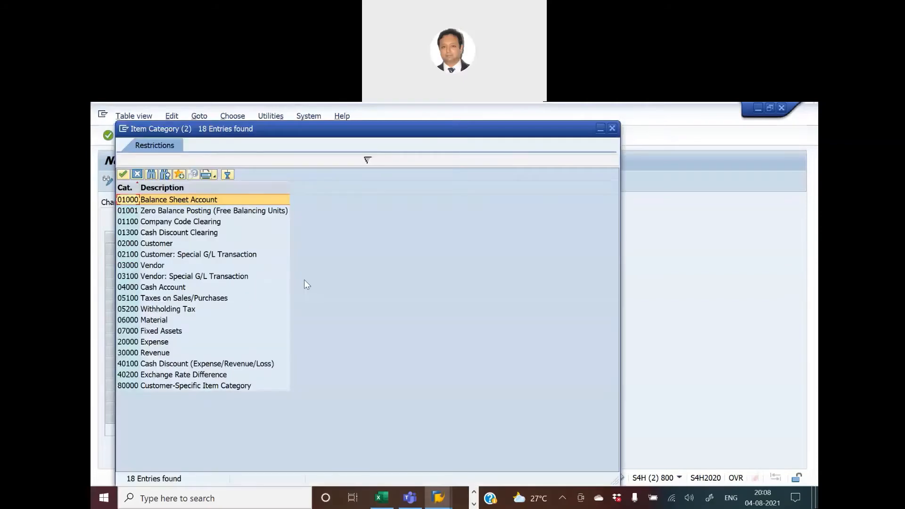
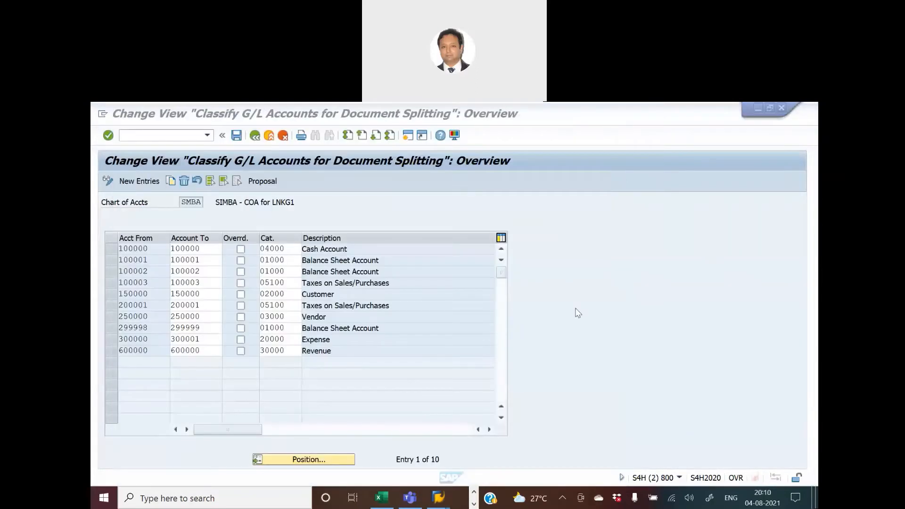
Restart new entries and fill account 600003, copied from the G/L account session, into both Acct From and Account To.
click(578, 312)
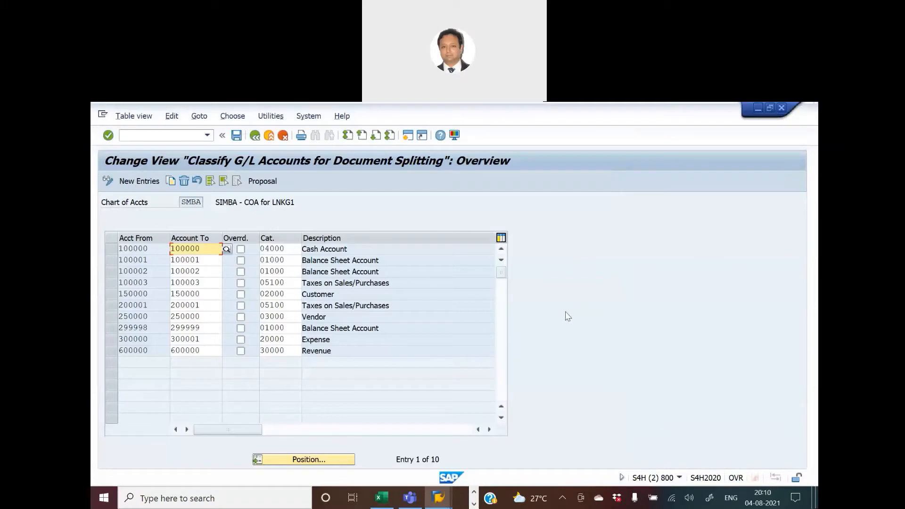
click(134, 182)
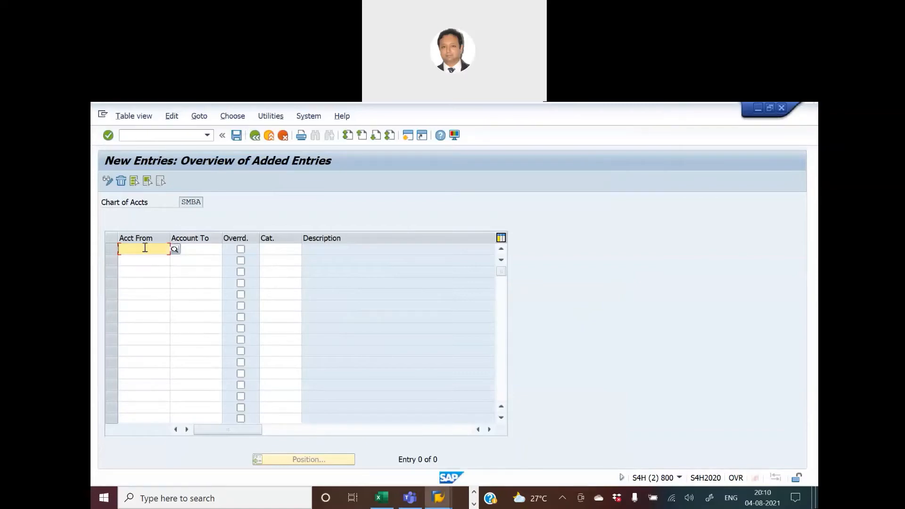
key(alt+Tab)
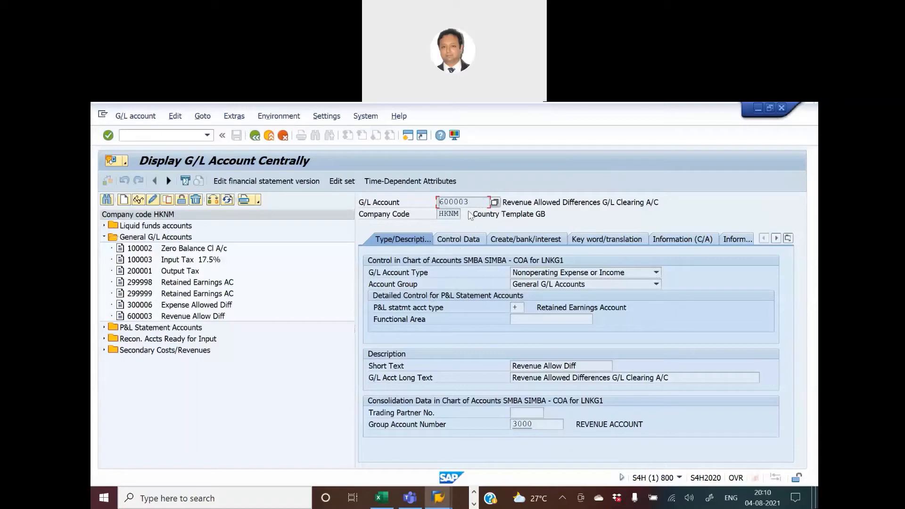
drag(474, 203, 351, 205)
key(ctrl+c)
key(alt+Tab)
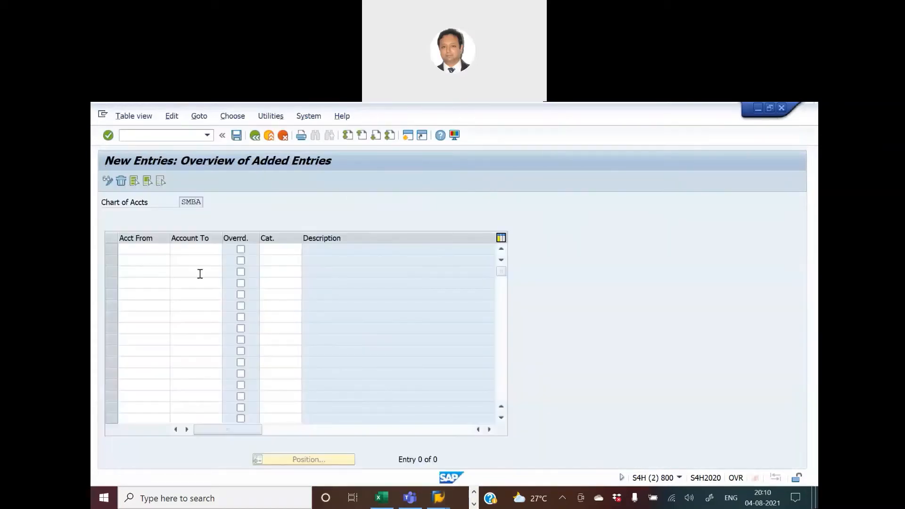
key(ctrl+v)
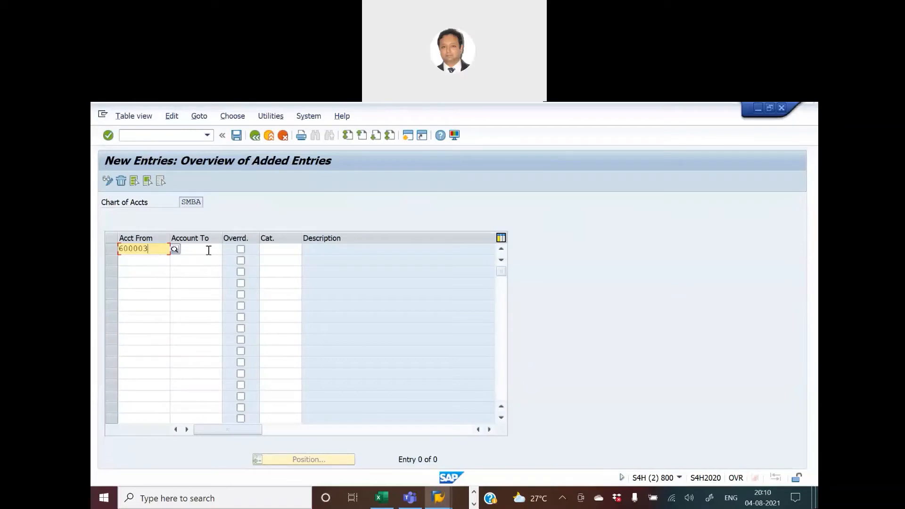
click(208, 250)
key(ctrl+v)
Assign item category 30000 Revenue to the 600003 account row.
click(279, 252)
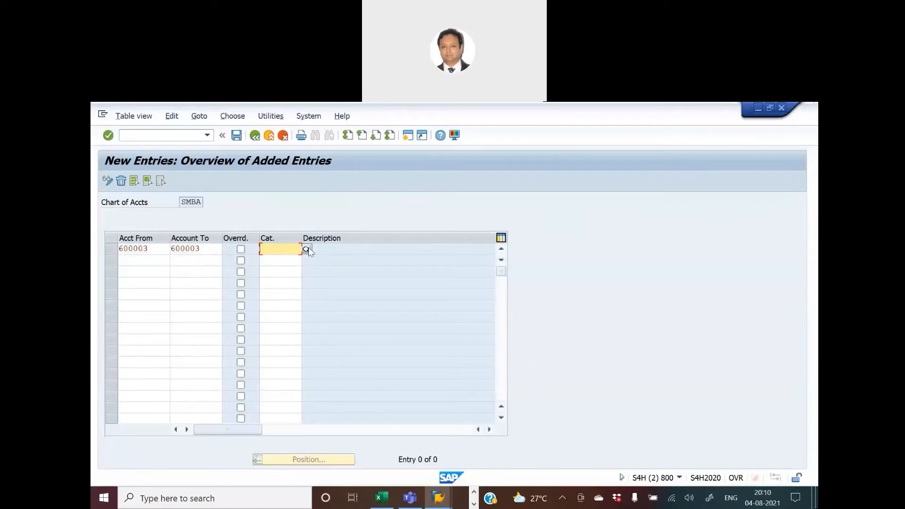
click(303, 251)
click(304, 248)
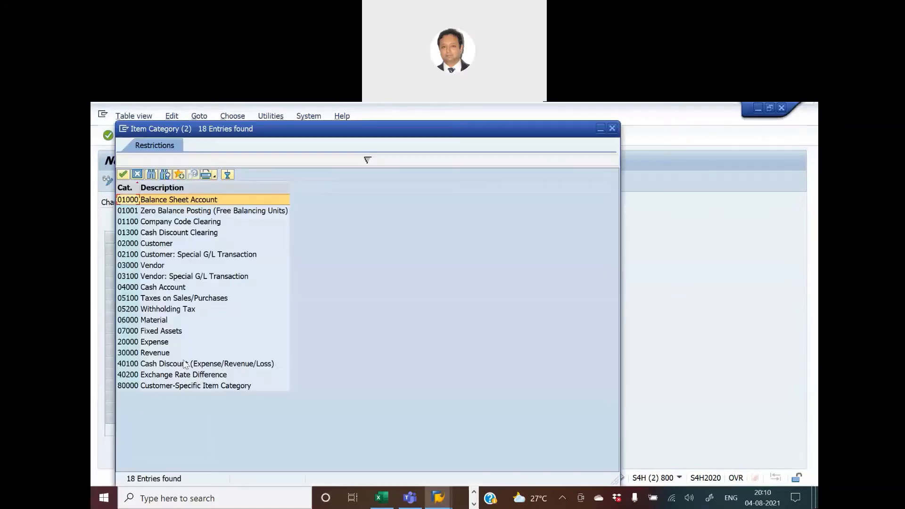
double_click(156, 356)
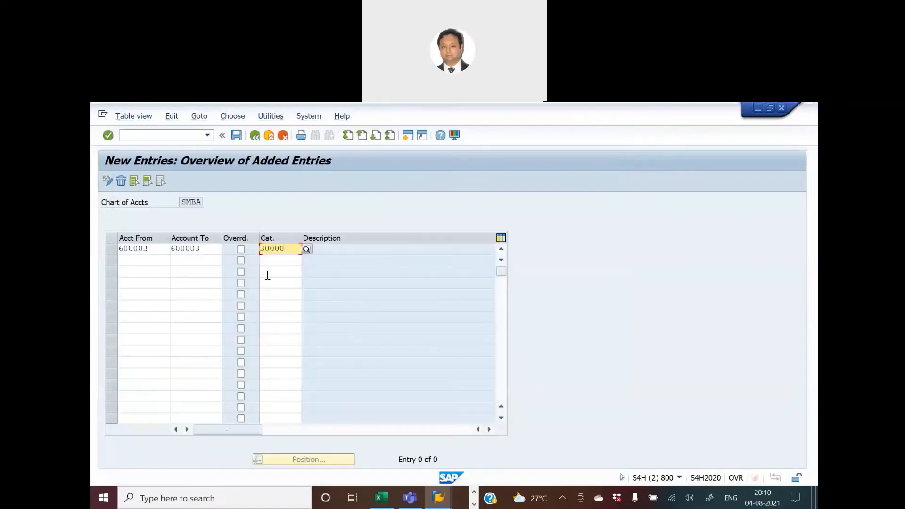
In the G/L account session, display account 300006 Expense Allowed Diff and select its account number for copying.
click(143, 260)
key(alt+Tab)
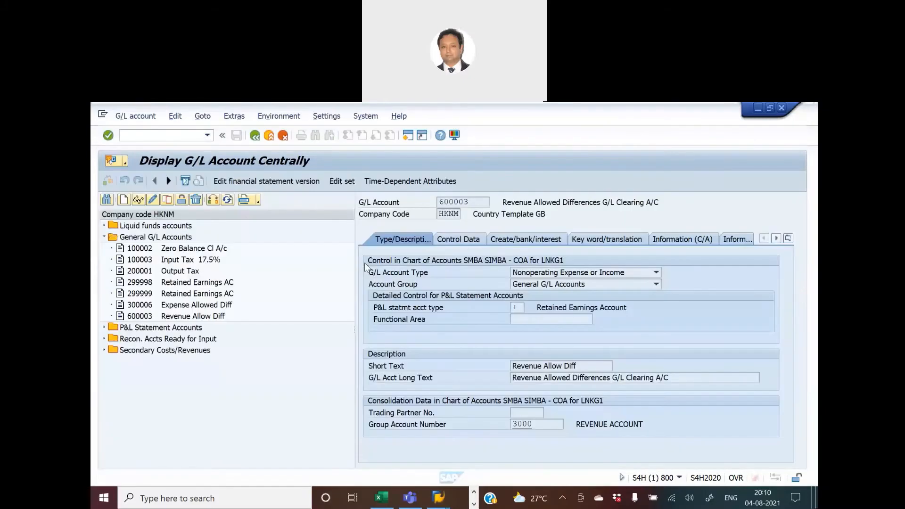
click(163, 305)
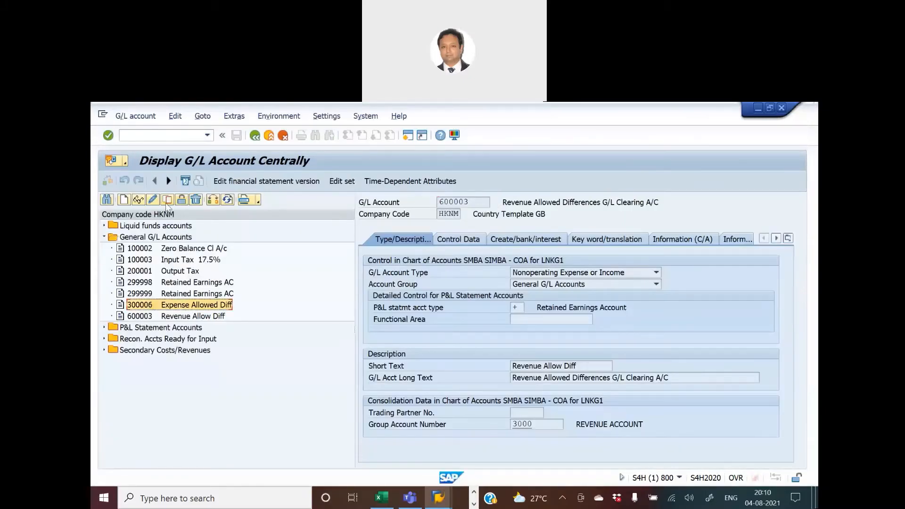
click(138, 199)
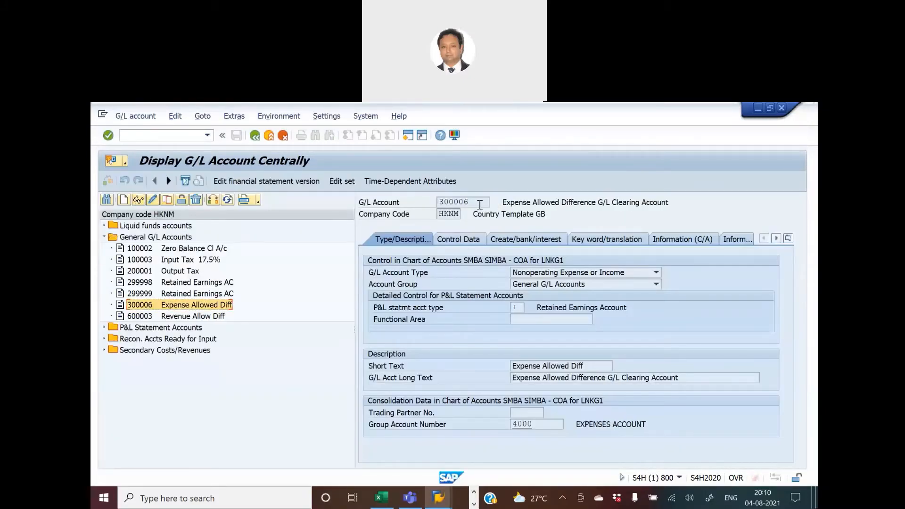
drag(480, 205, 409, 204)
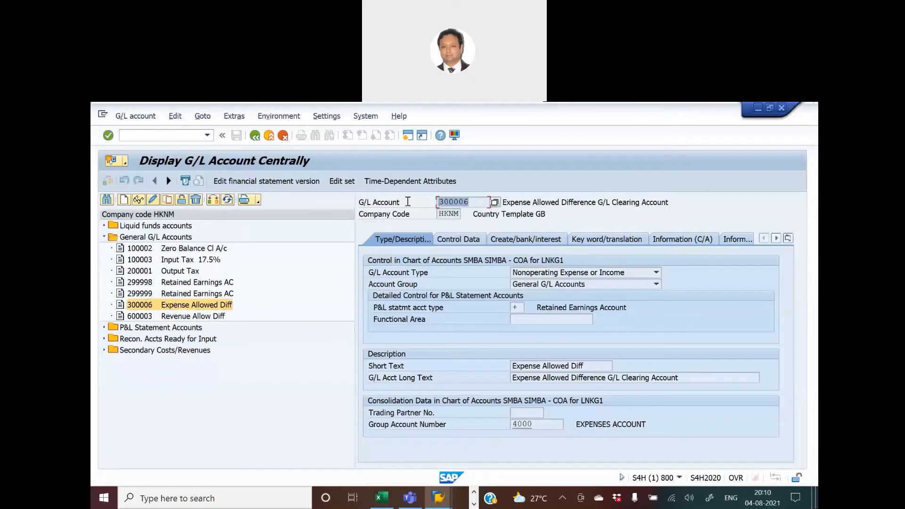
Add a second classification row with account 300006 as both Acct From and Account To.
click(304, 376)
key(alt+Tab)
click(122, 259)
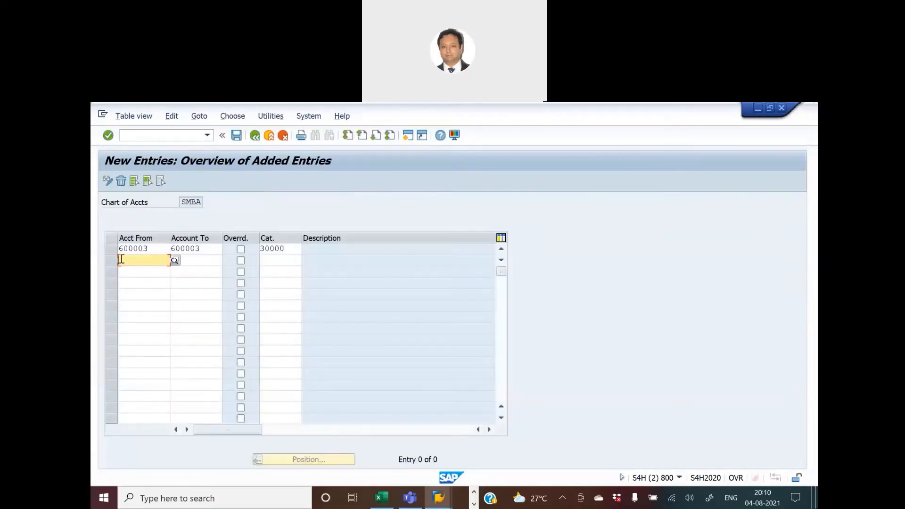
key(ctrl+v)
click(197, 259)
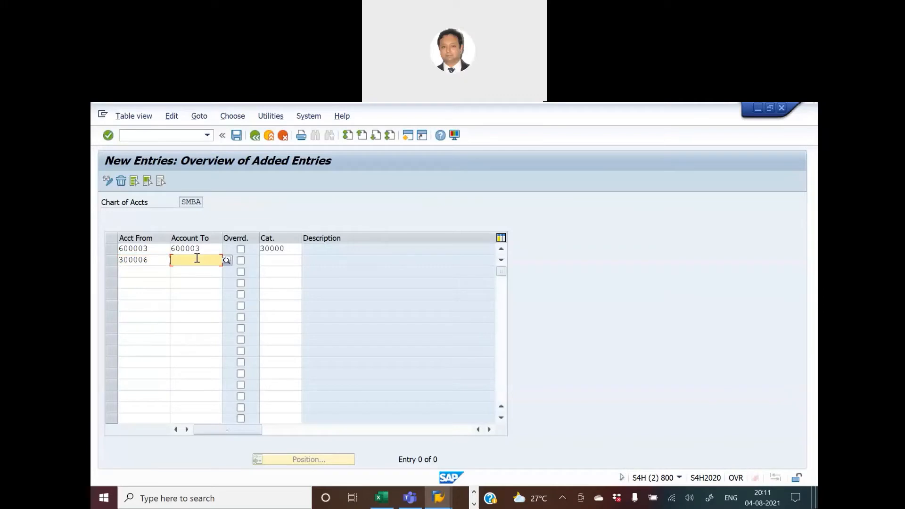
key(ctrl+v)
Assign item category 20000 Expense to the 300006 row and confirm the entries.
click(286, 260)
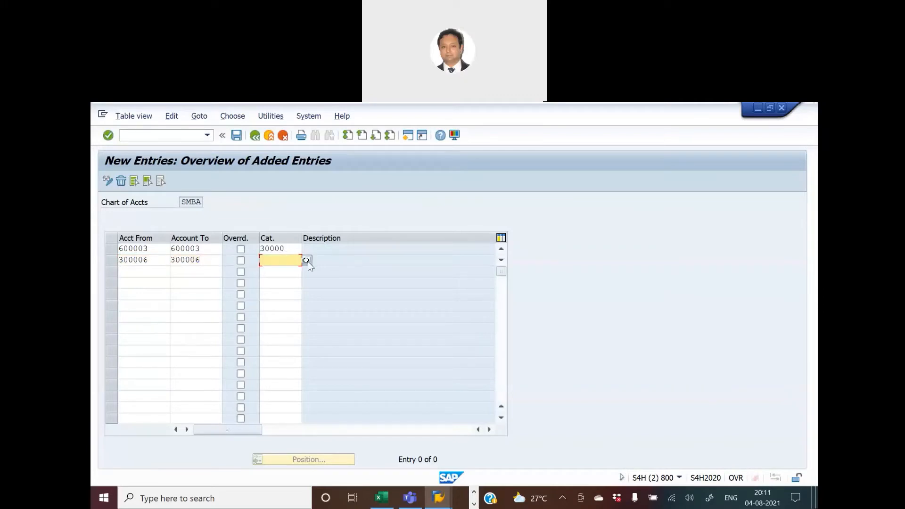
click(306, 261)
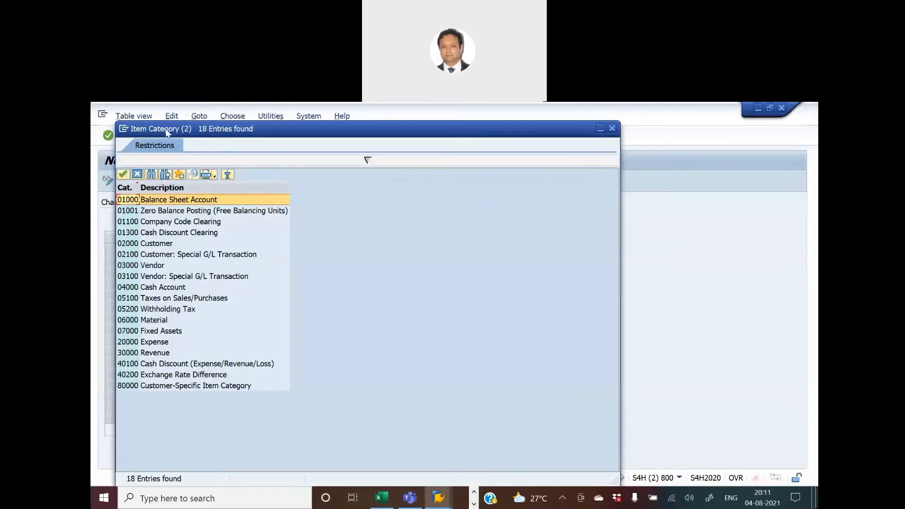
drag(165, 129, 399, 203)
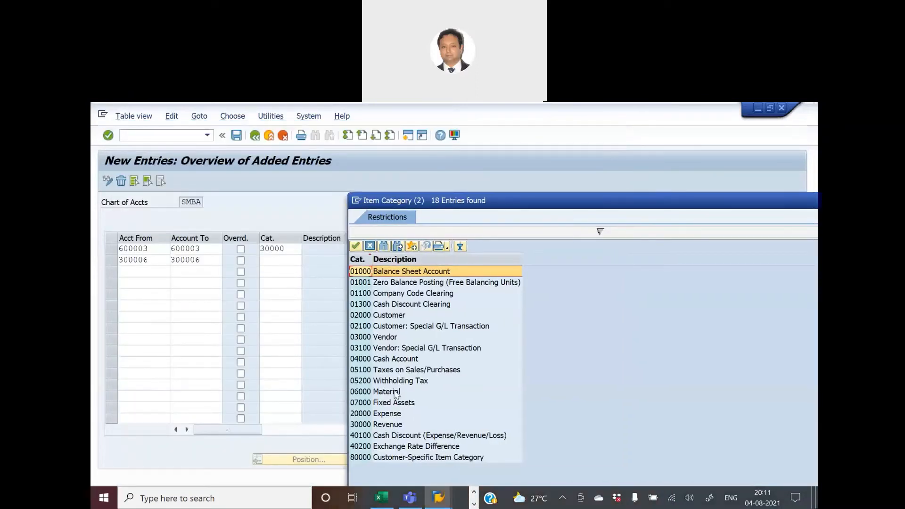
click(377, 413)
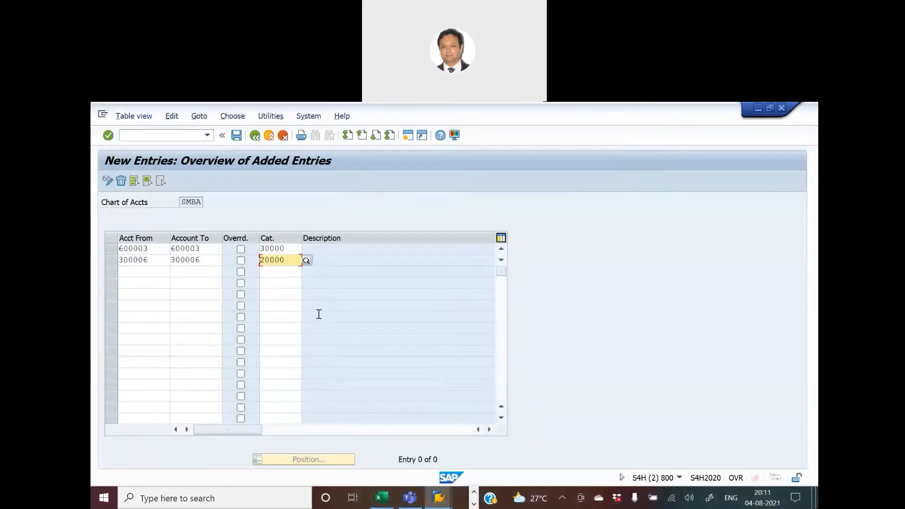
key(Return)
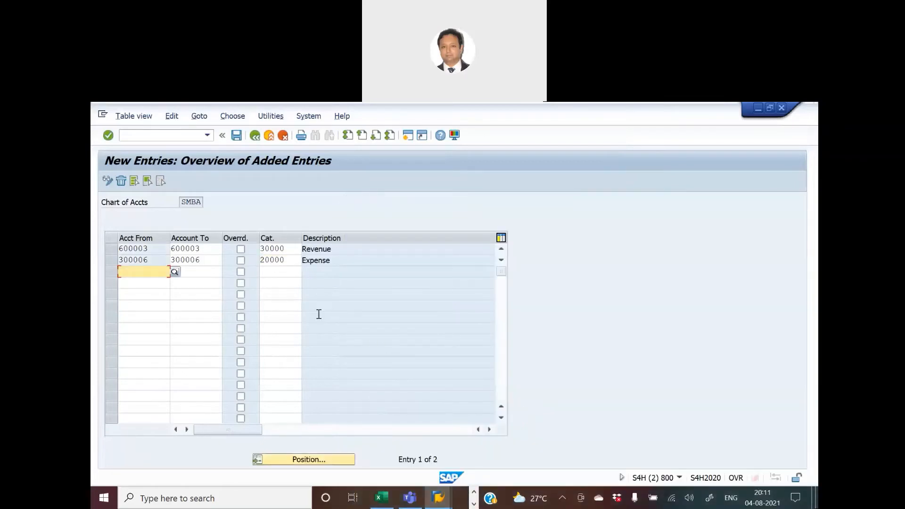
Save the new classifications, confirm saving, and open the list of own customizing requests.
click(236, 135)
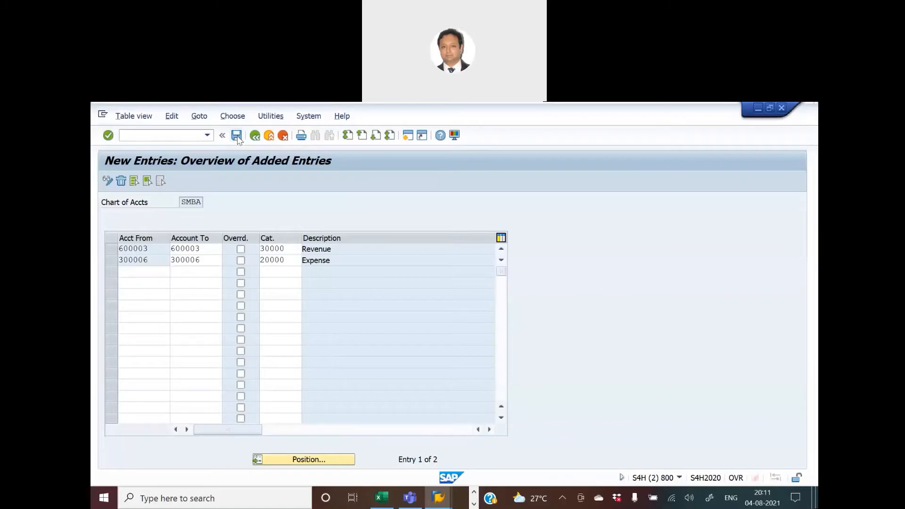
click(237, 350)
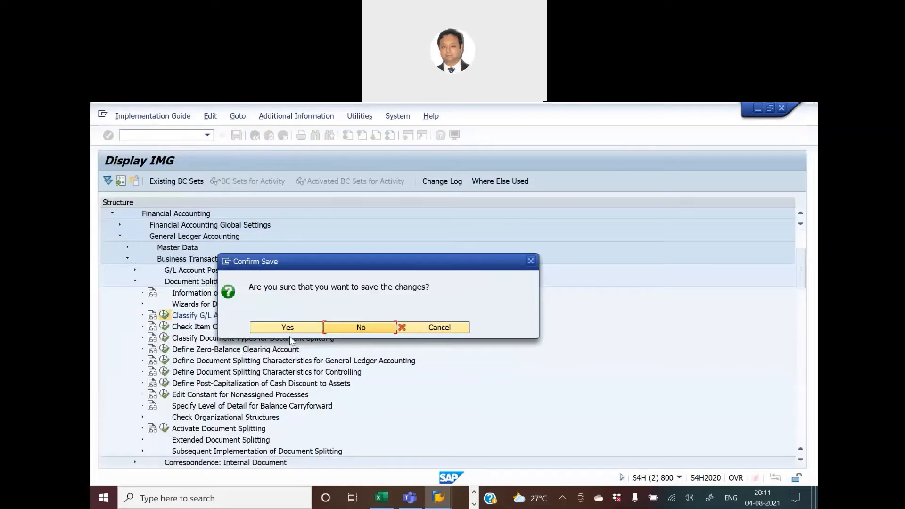
click(288, 327)
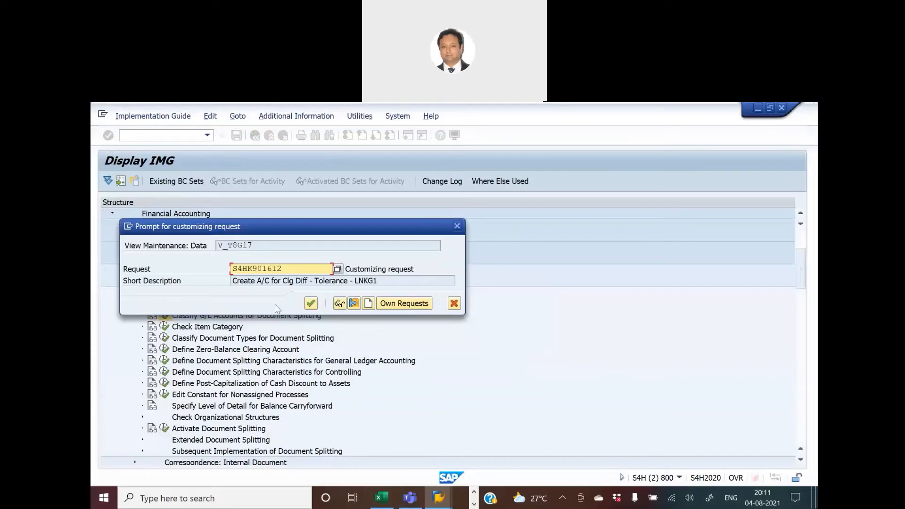
click(382, 305)
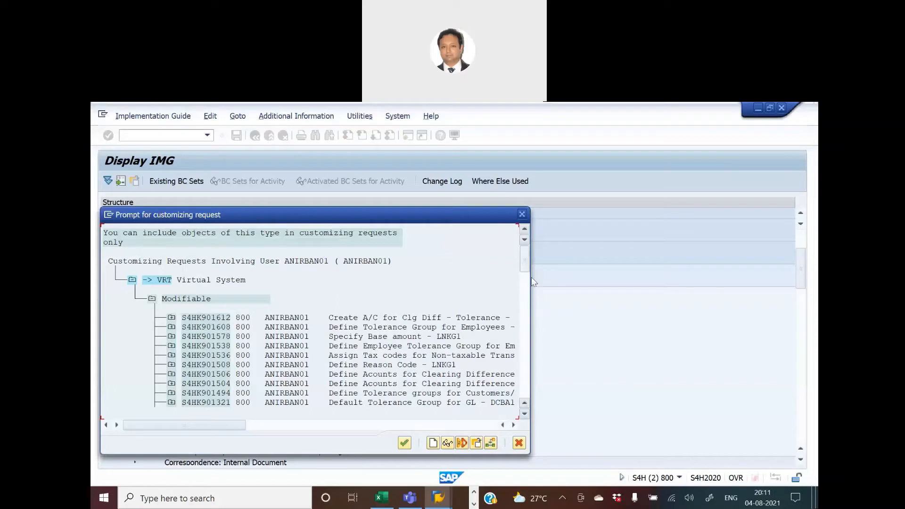
Scroll through the own customizing requests list to find a suitable request.
drag(525, 260, 526, 304)
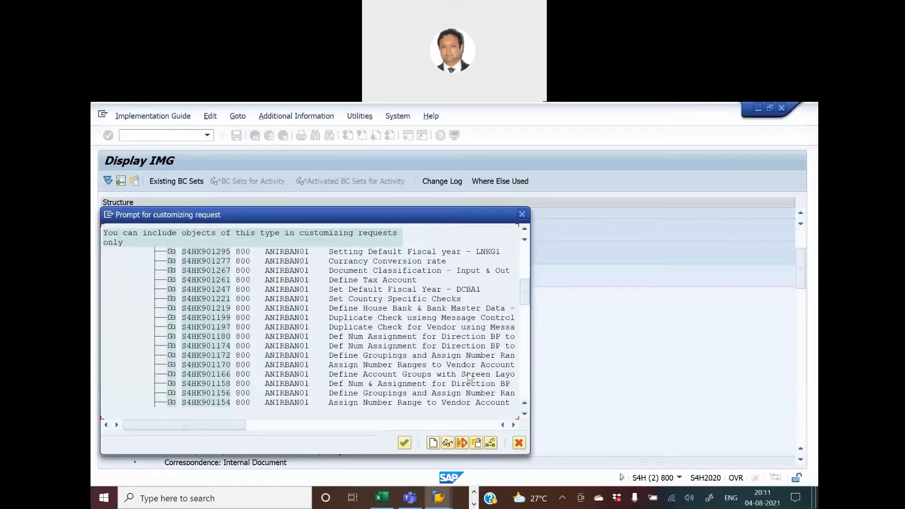
scroll(469, 377, down, 1)
scroll(469, 377, up, 1)
scroll(390, 351, down, 1)
scroll(390, 350, down, 1)
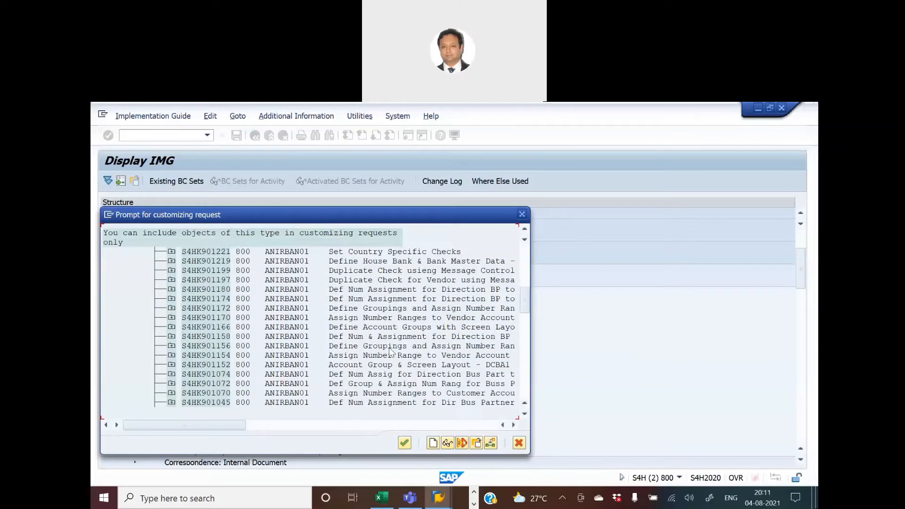
scroll(390, 351, down, 3)
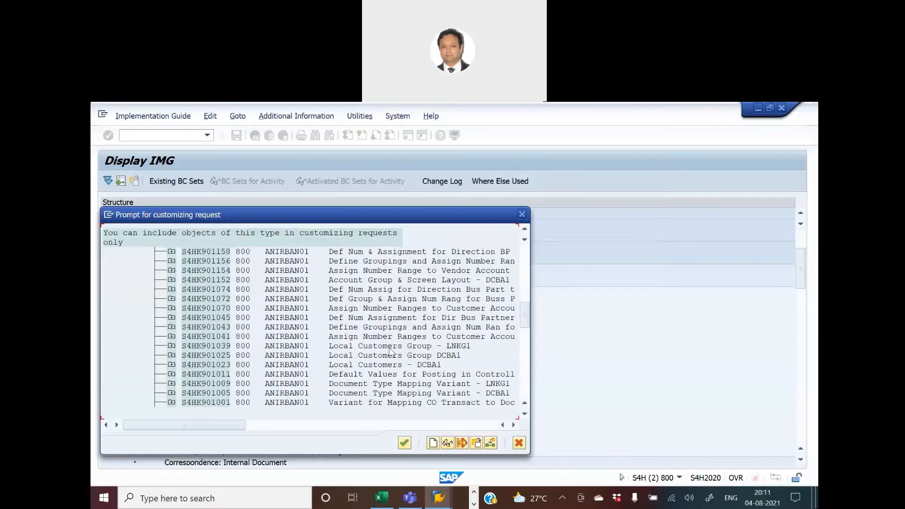
scroll(390, 351, down, 1)
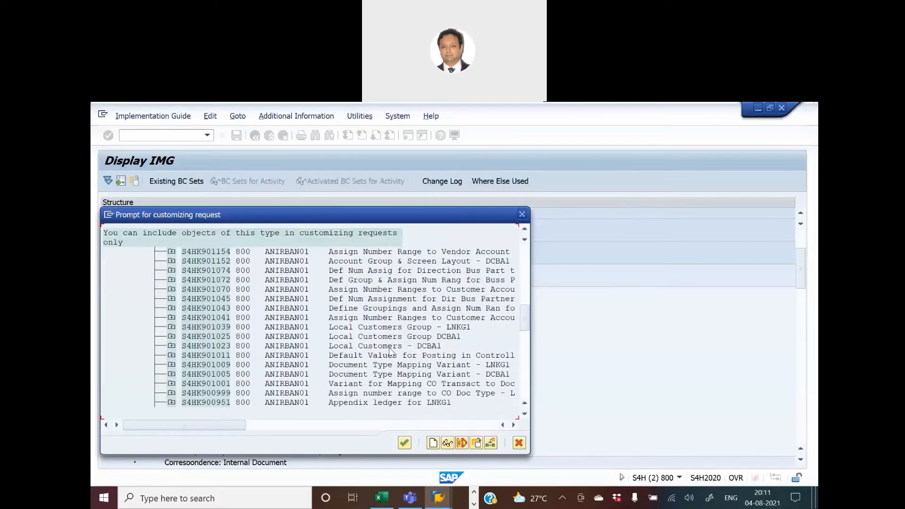
scroll(390, 351, down, 2)
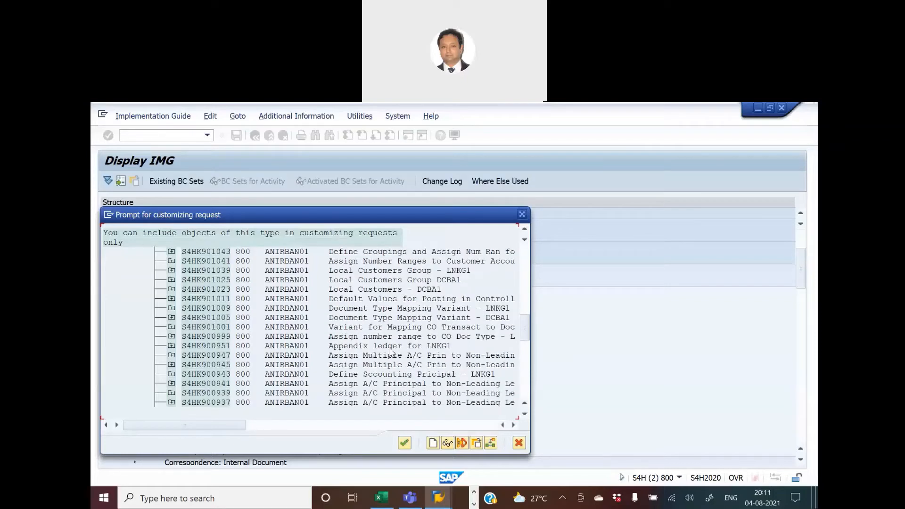
scroll(391, 350, down, 1)
scroll(390, 351, down, 3)
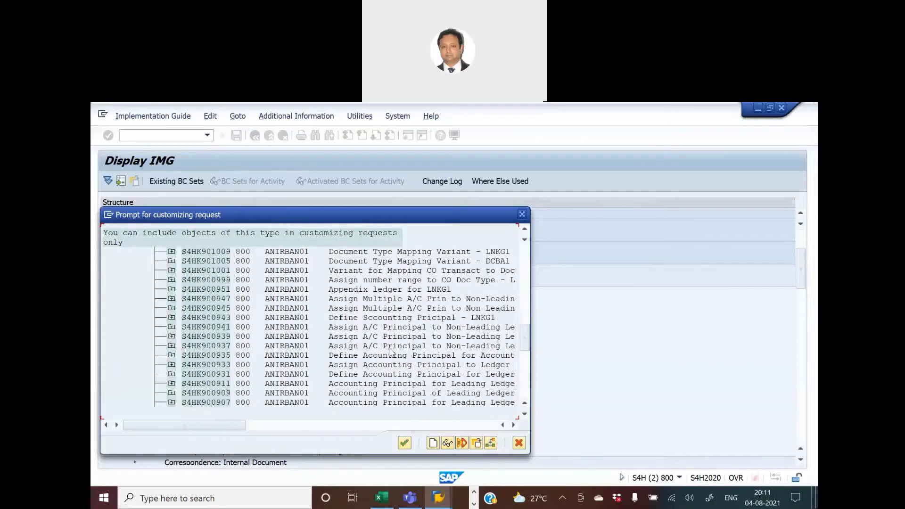
drag(523, 338, 533, 254)
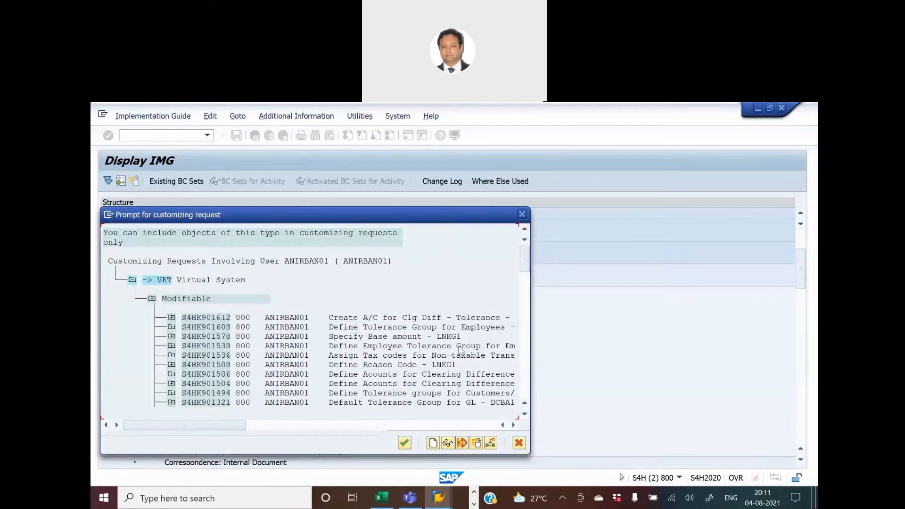
scroll(456, 380, down, 2)
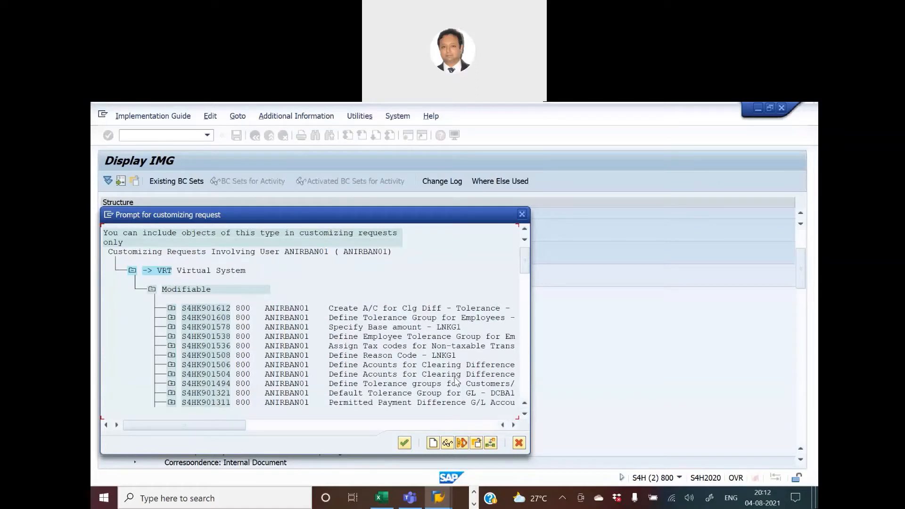
scroll(456, 381, down, 2)
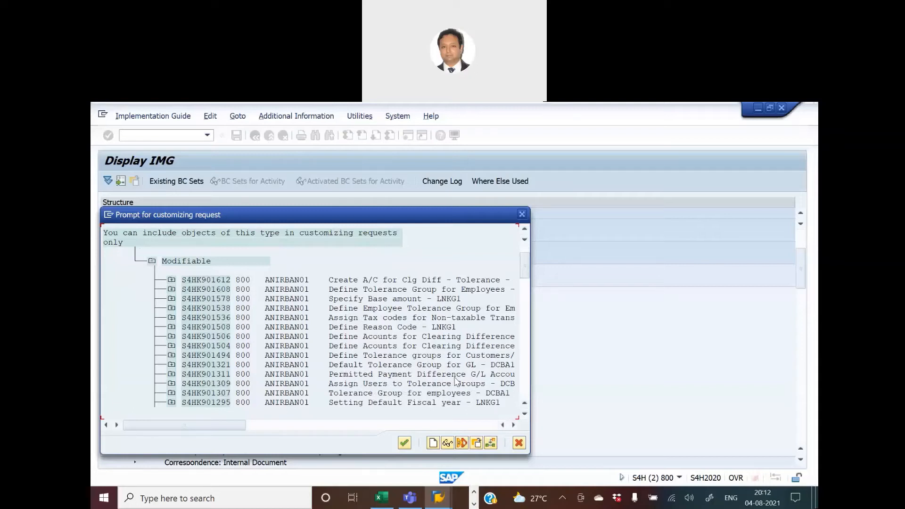
scroll(456, 380, down, 1)
scroll(456, 381, down, 1)
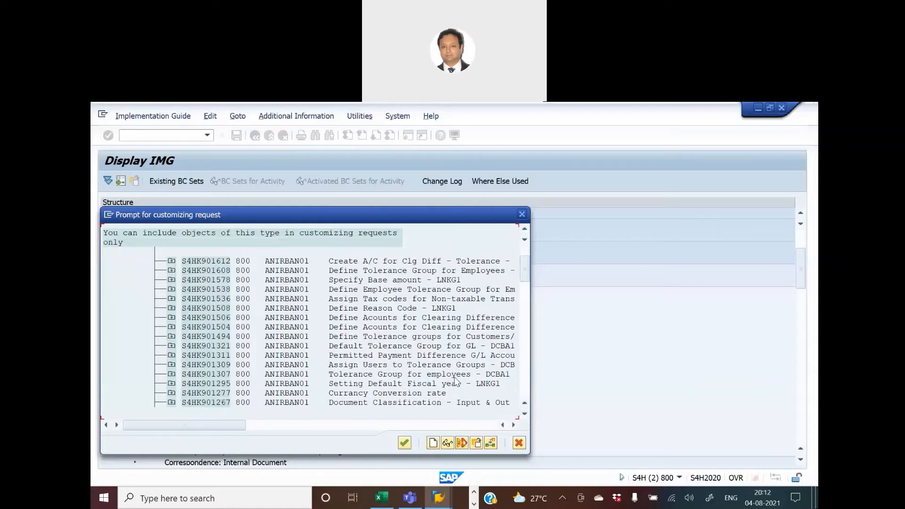
scroll(456, 381, down, 2)
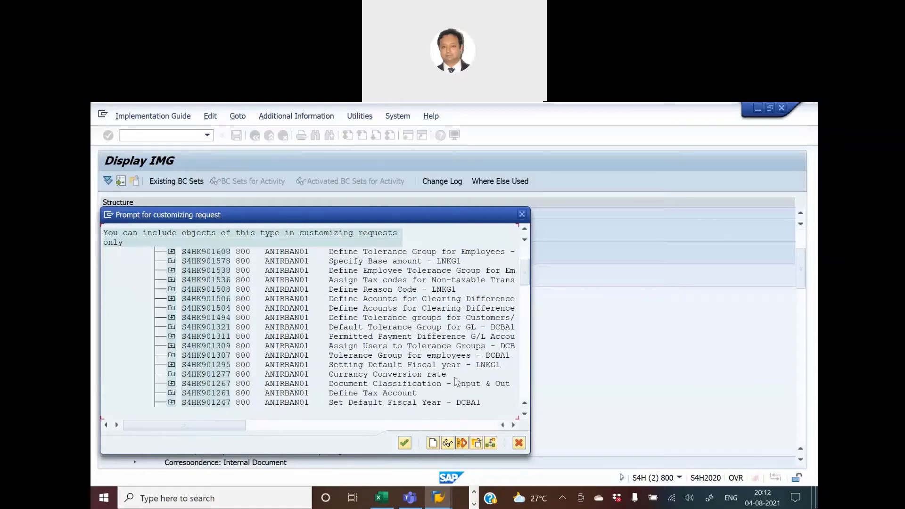
scroll(456, 380, down, 2)
scroll(456, 380, down, 1)
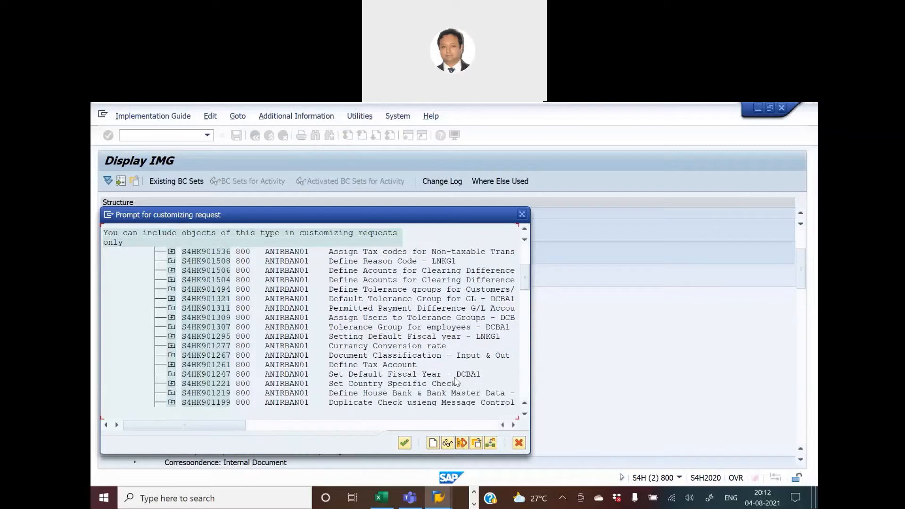
Browse the rest of the own customizing requests down to the end of the list, then close the list.
scroll(455, 380, down, 2)
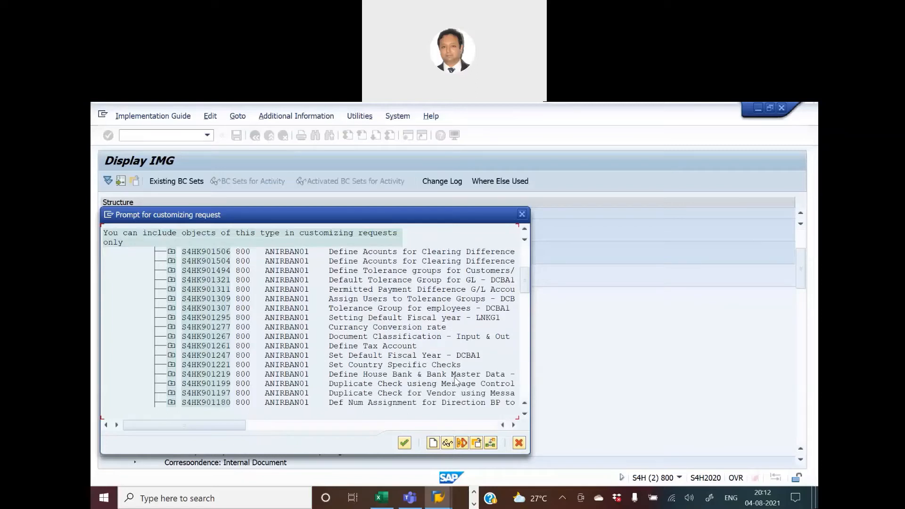
scroll(455, 381, down, 2)
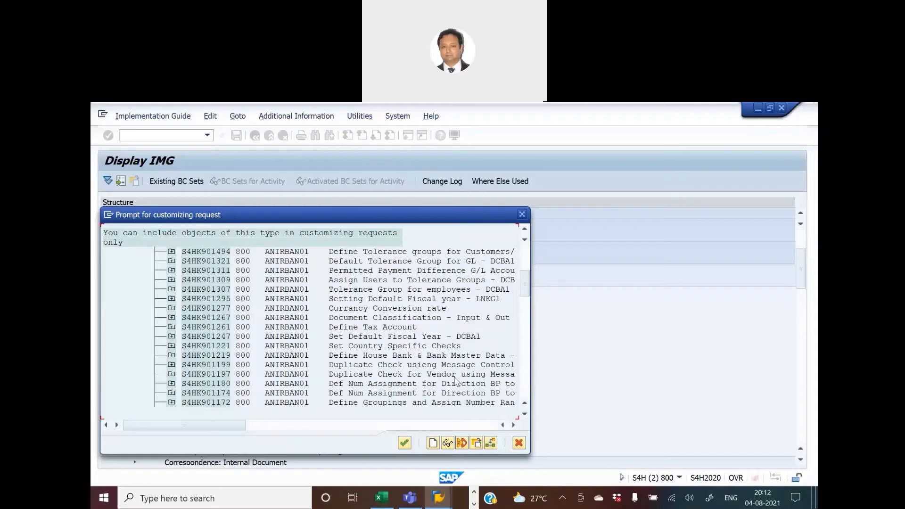
scroll(456, 380, down, 2)
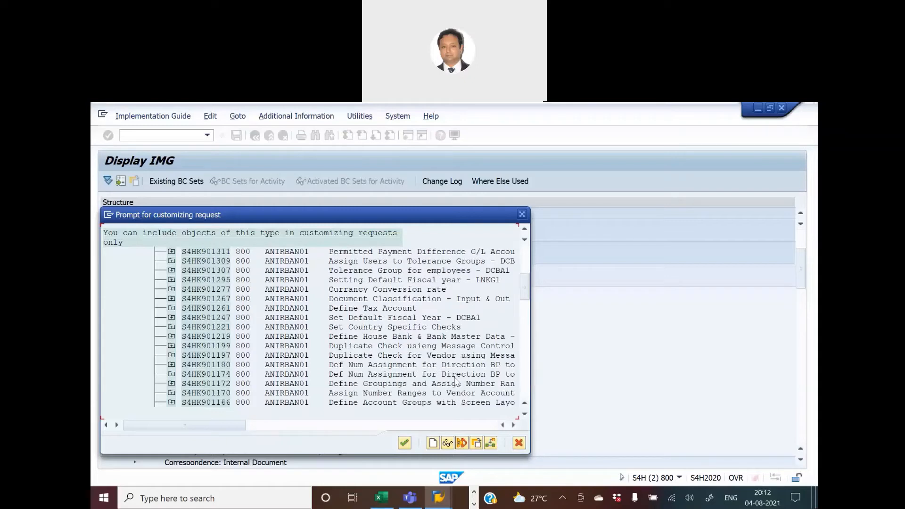
scroll(455, 381, down, 2)
scroll(455, 380, down, 2)
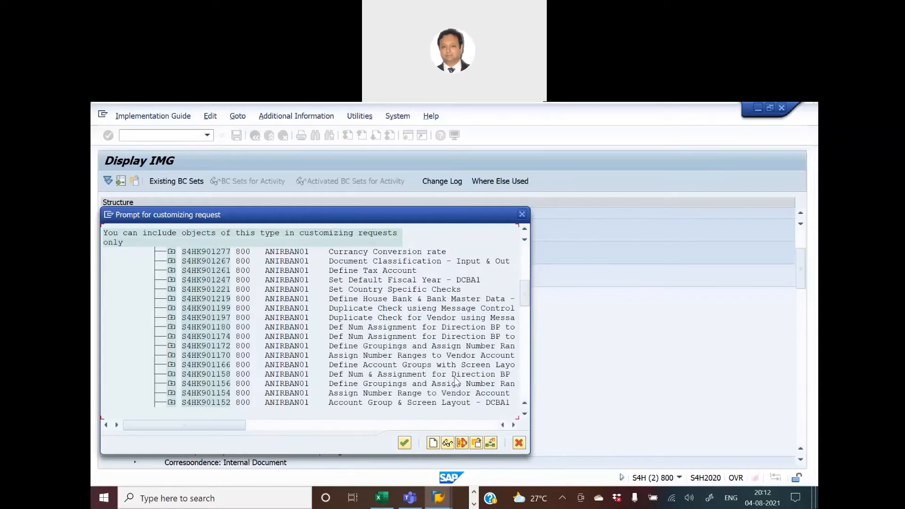
scroll(456, 381, down, 2)
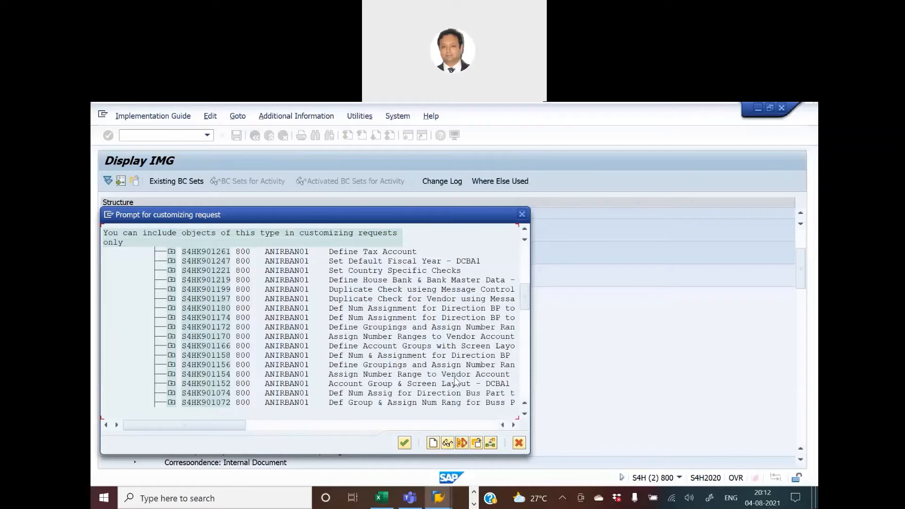
scroll(456, 380, down, 2)
scroll(455, 380, down, 2)
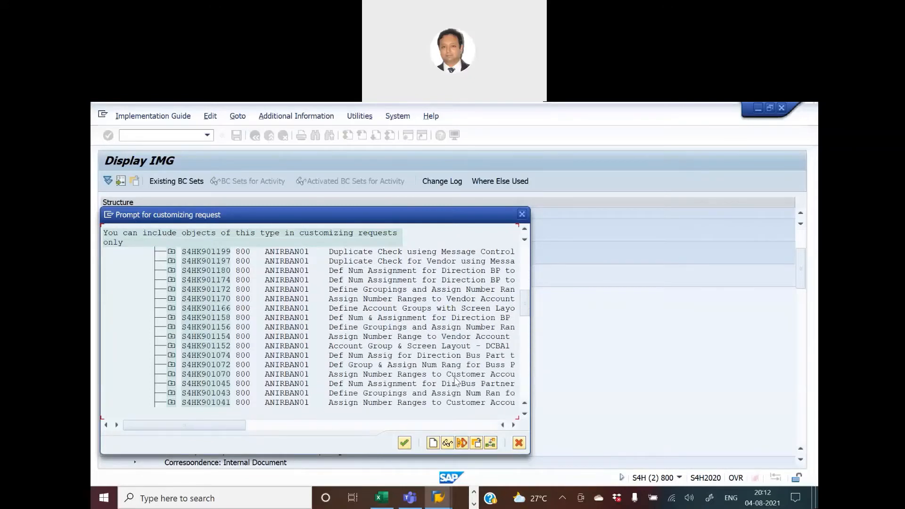
scroll(456, 381, down, 2)
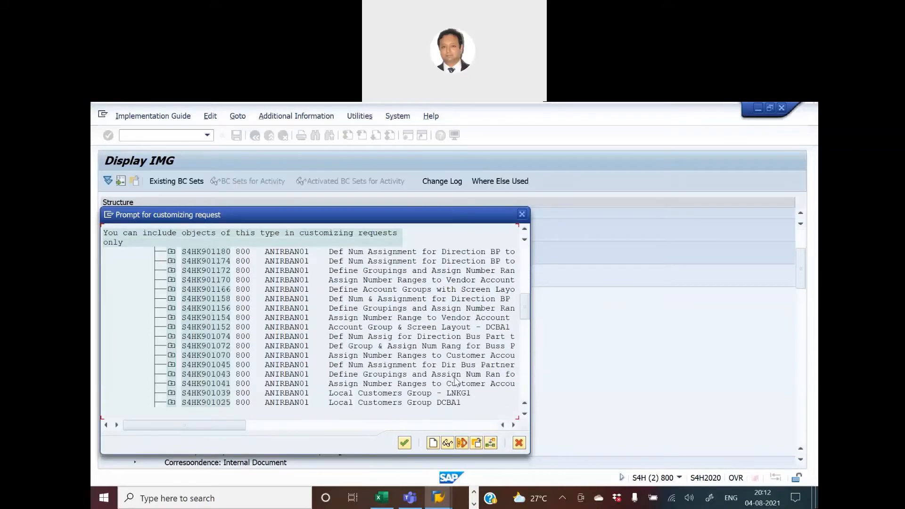
scroll(456, 381, down, 4)
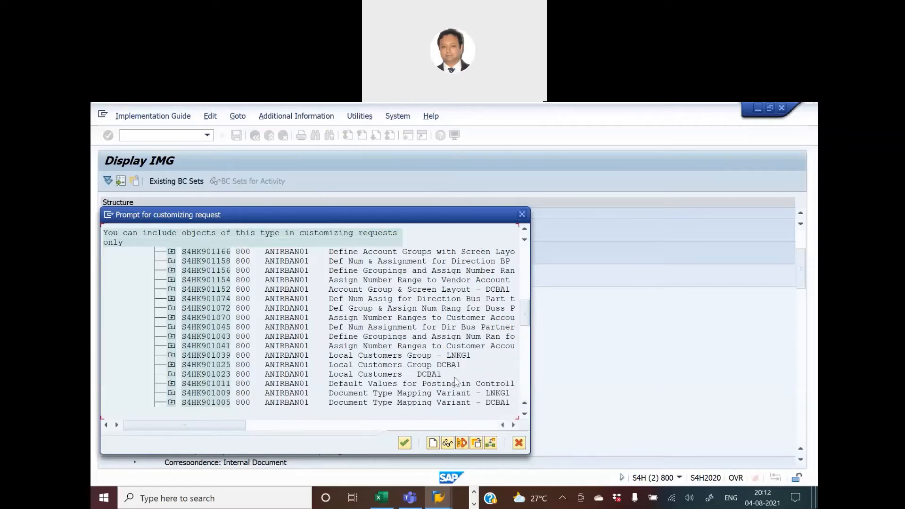
scroll(455, 381, down, 1)
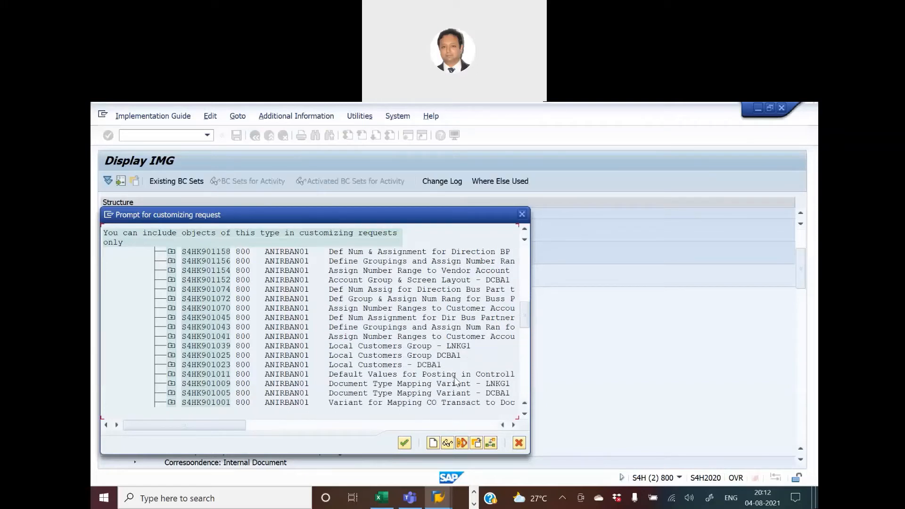
scroll(456, 380, down, 2)
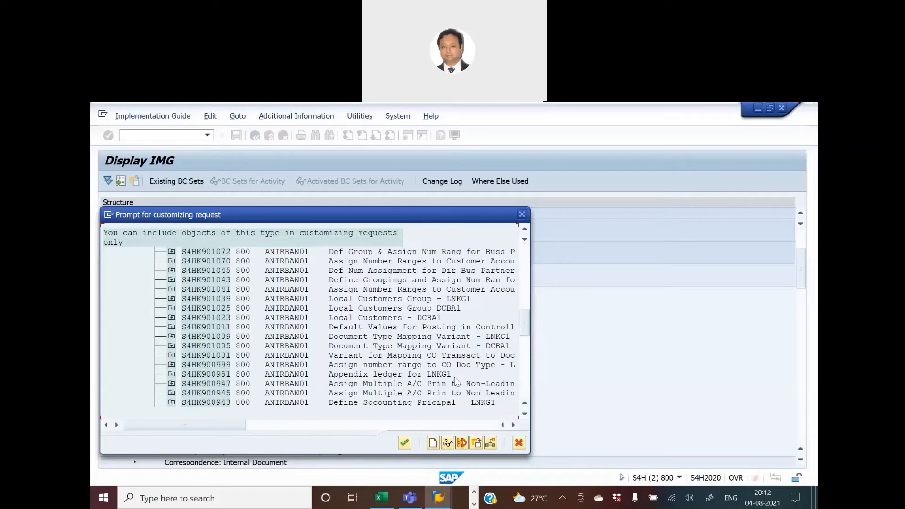
scroll(456, 380, down, 1)
scroll(455, 380, down, 1)
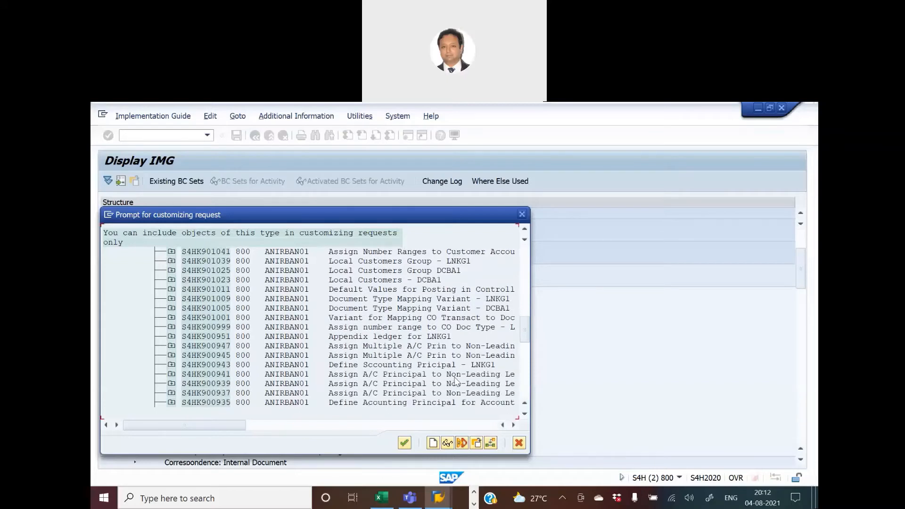
scroll(456, 381, down, 1)
scroll(456, 380, down, 1)
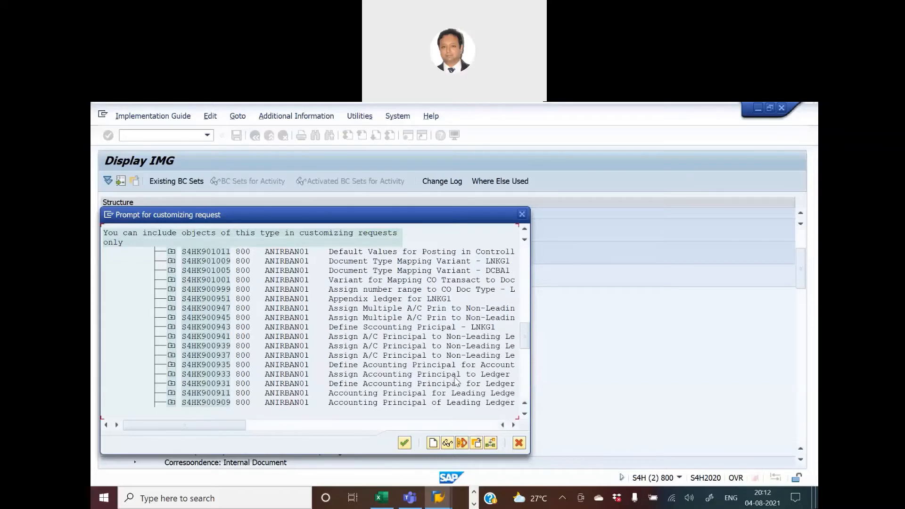
scroll(455, 381, down, 3)
scroll(456, 381, down, 4)
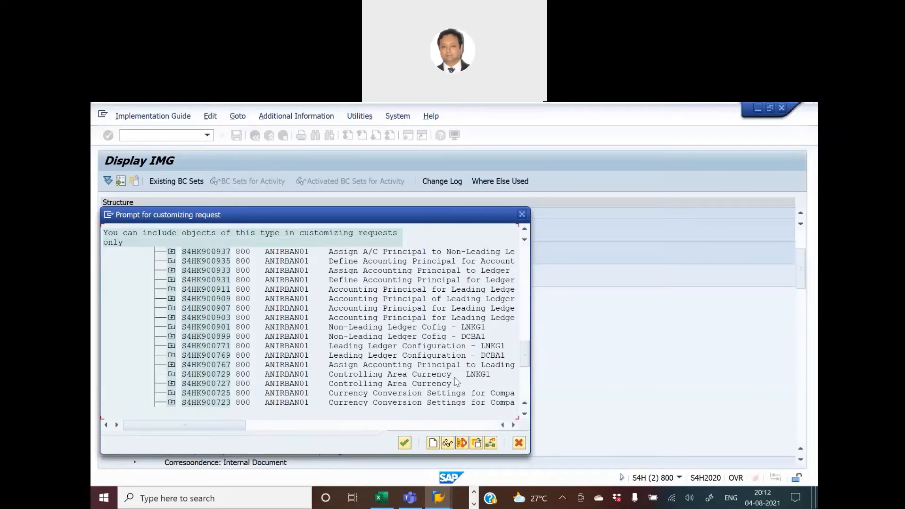
scroll(456, 381, down, 1)
scroll(455, 381, down, 1)
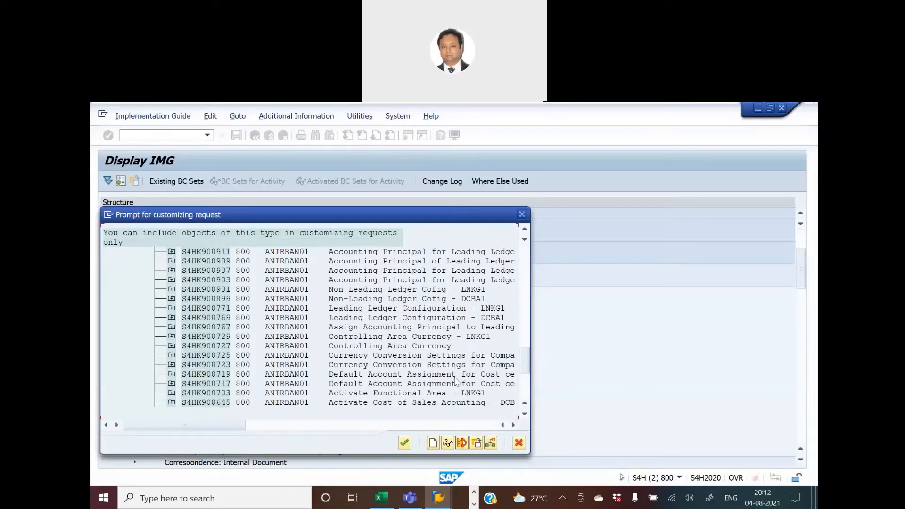
scroll(456, 381, down, 4)
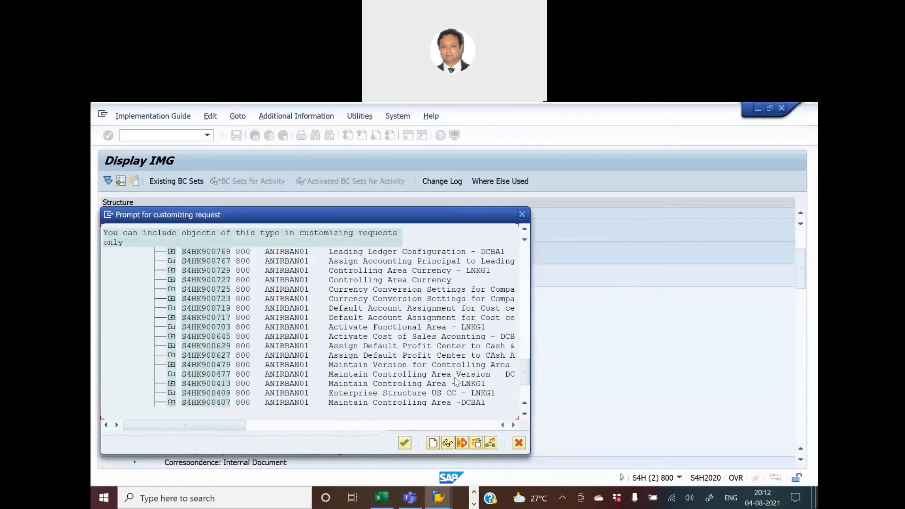
scroll(456, 381, down, 2)
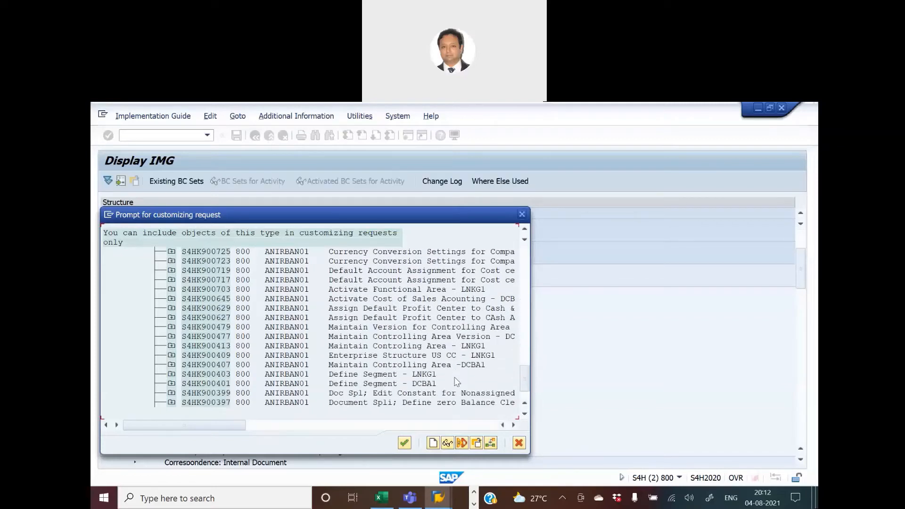
scroll(455, 381, down, 1)
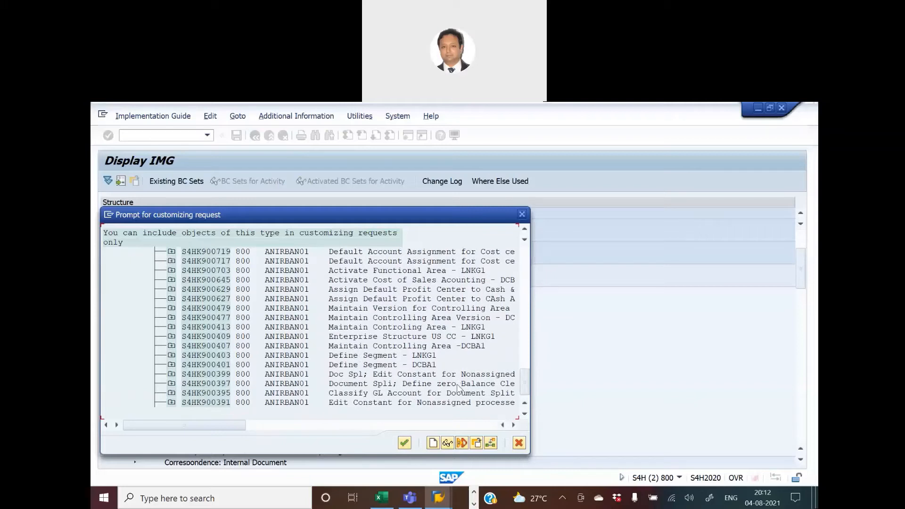
scroll(458, 387, down, 1)
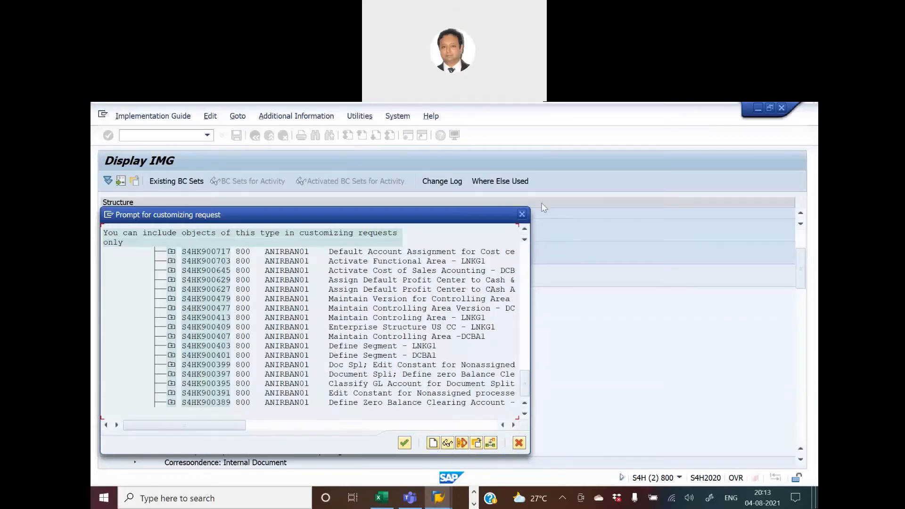
click(522, 216)
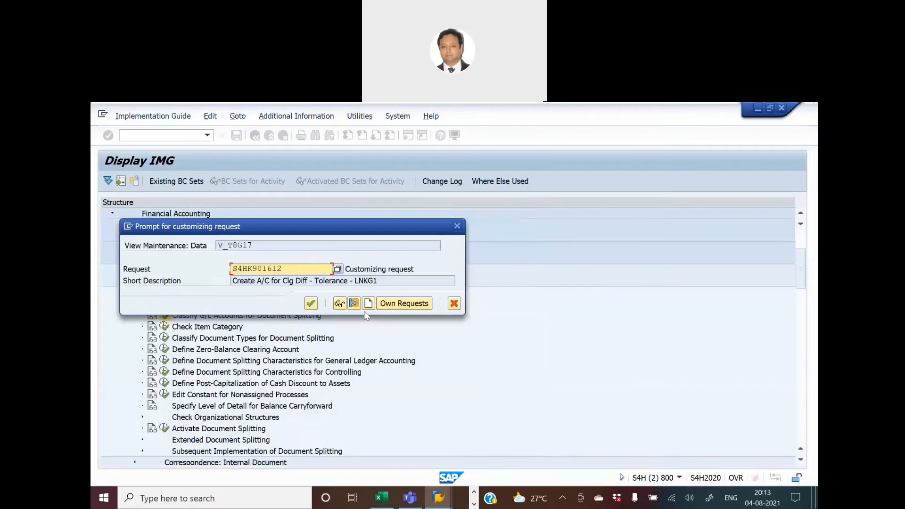
Create a new customizing request described as Document Splitting - LNKG1, confirm it for the saved classifications, and leave the entries screen.
click(368, 303)
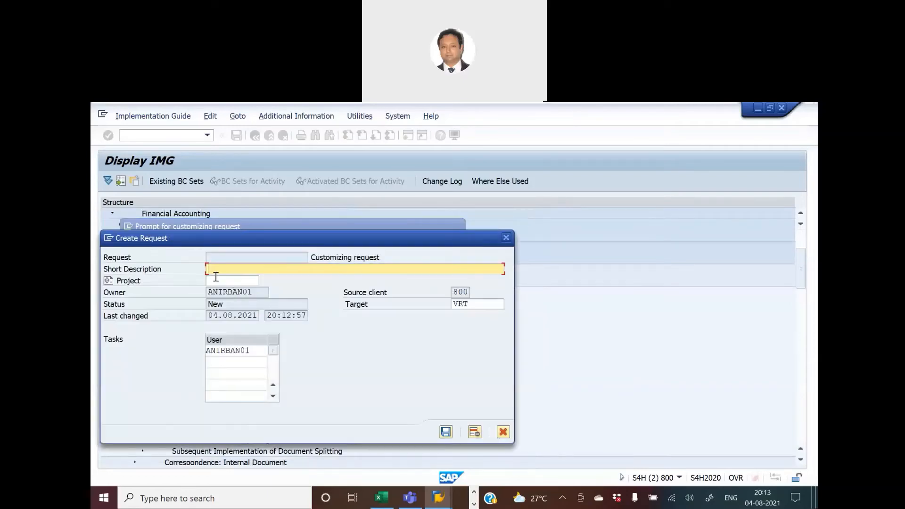
text(Document Splitting - LNKG1)
key(Return)
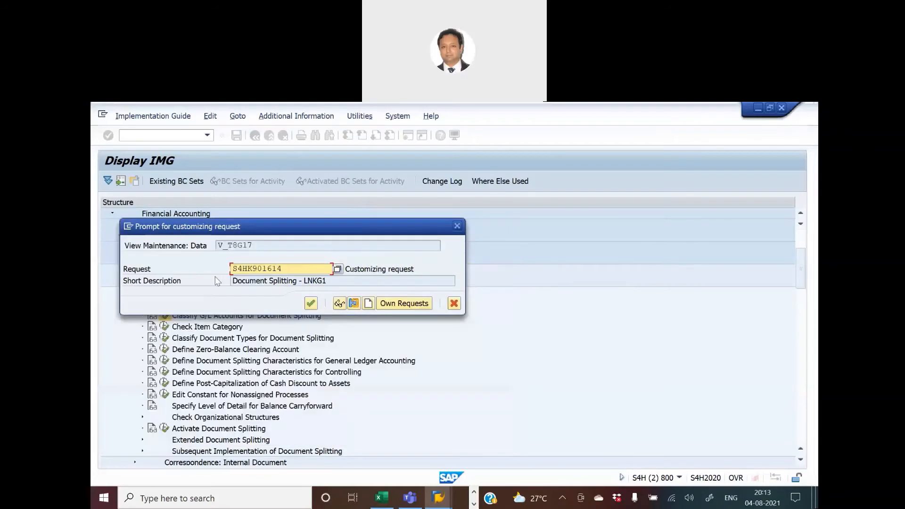
click(311, 303)
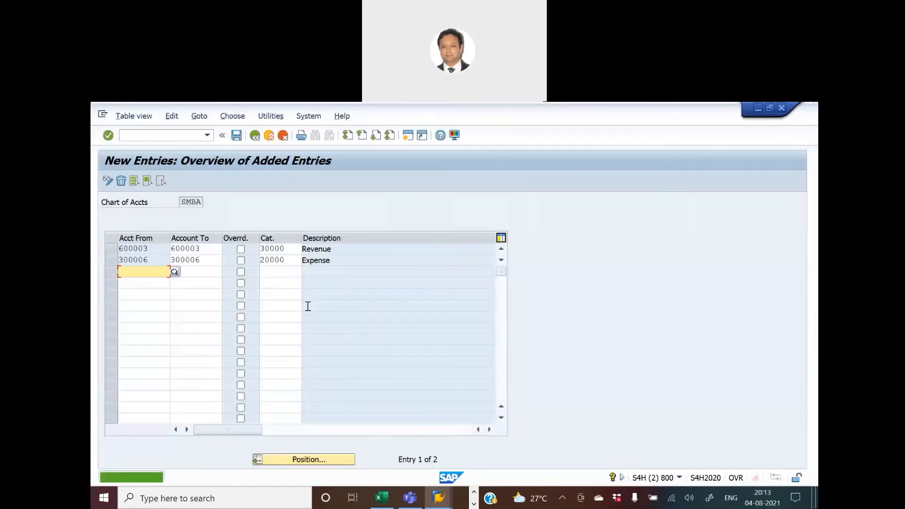
click(253, 137)
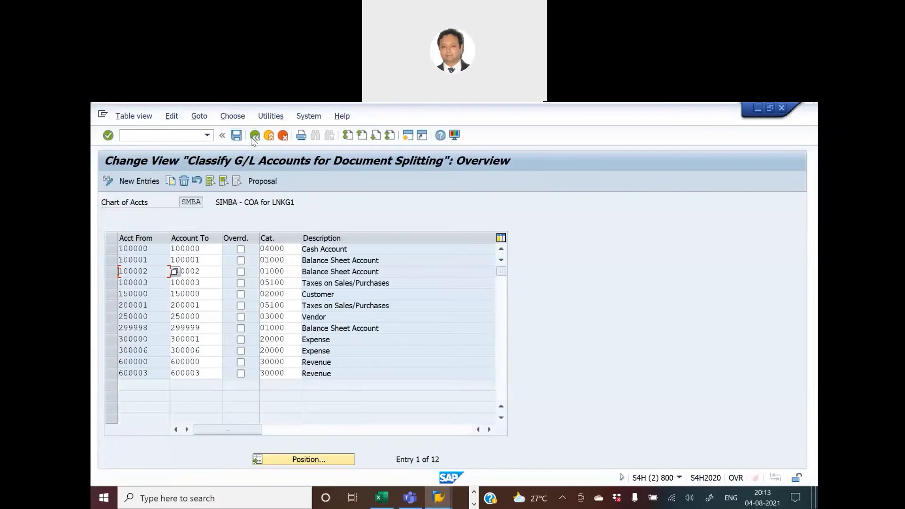
Switch to Excel, fill the Classify Document Type activity cell green, and select the next activity, Define Tolerance groups for G/L accounts.
key(alt+Tab)
key(alt+Tab)
key(alt+Tab)
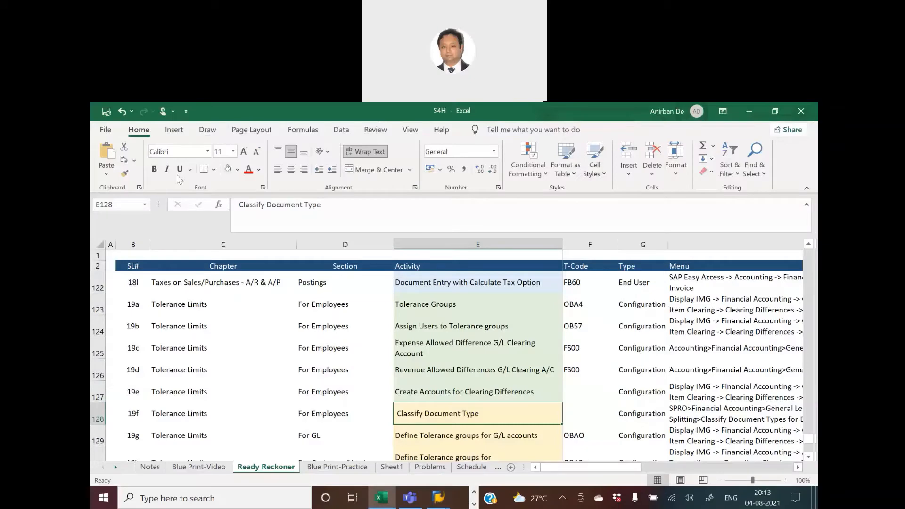
click(228, 168)
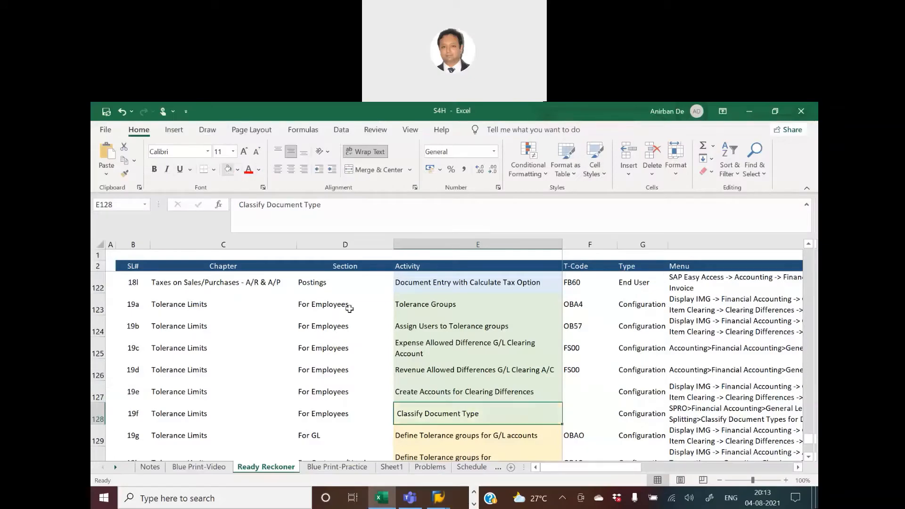
scroll(459, 384, down, 1)
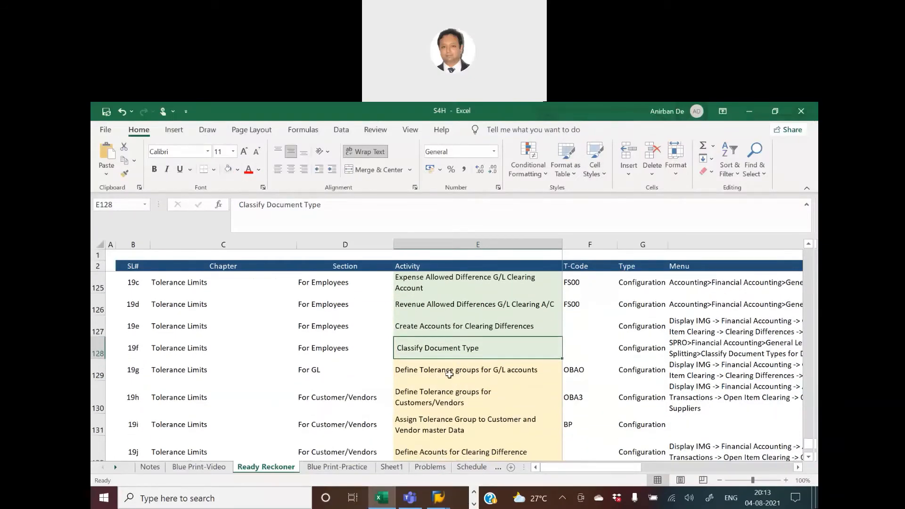
click(449, 373)
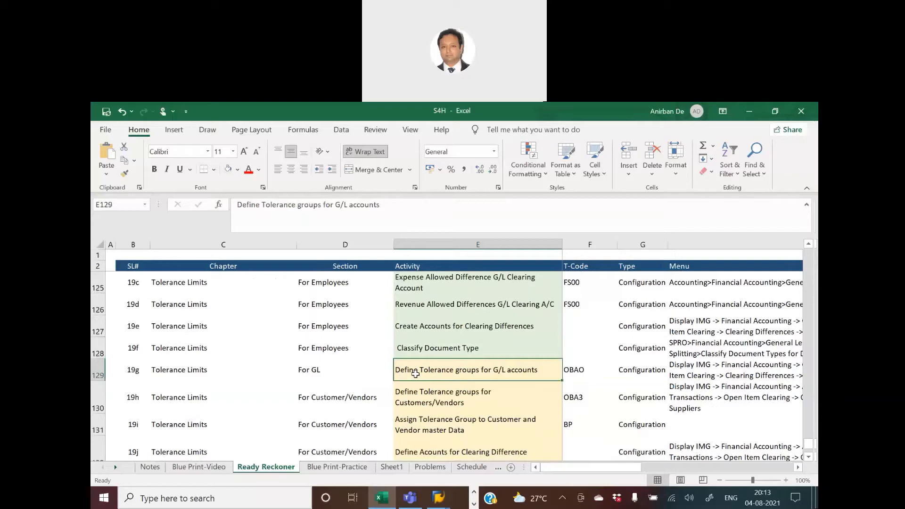
Return to the implementation guide and open Define Tolerance Groups for G/L Accounts under Open Item Clearing, Clearing Differences.
key(alt+Tab)
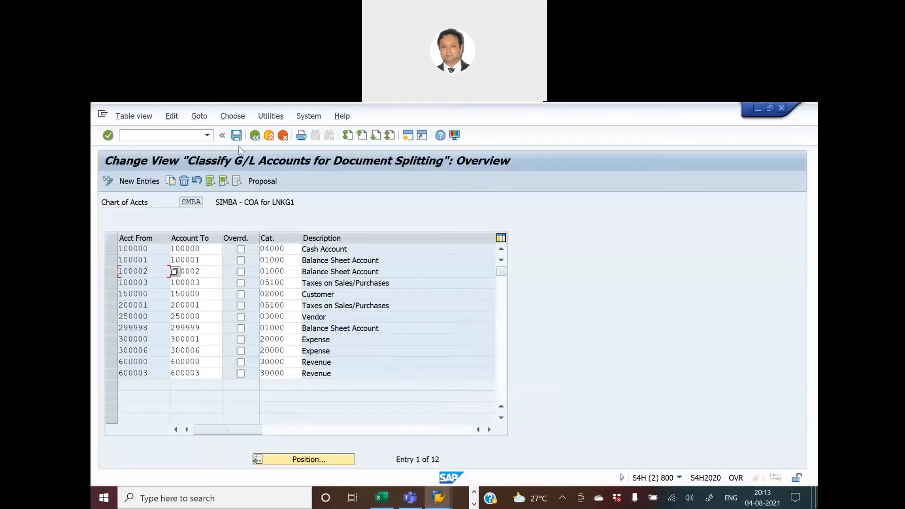
click(255, 136)
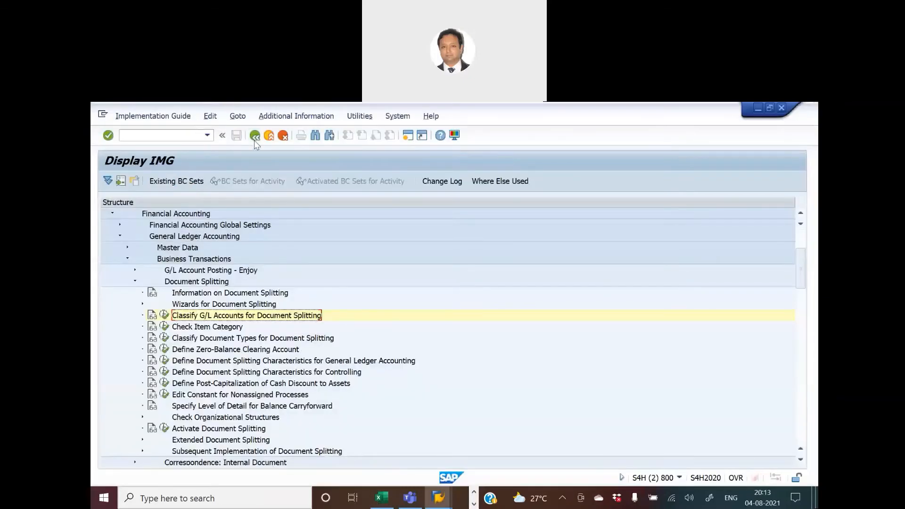
scroll(232, 348, down, 2)
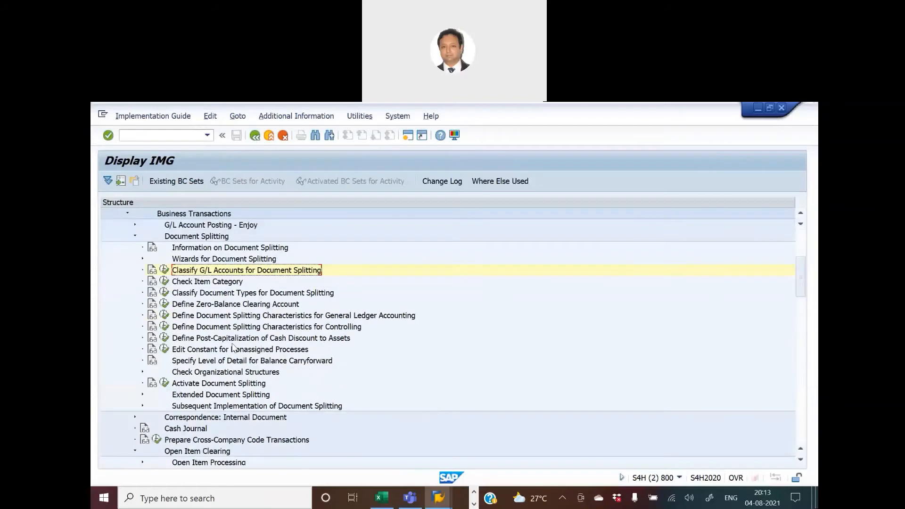
scroll(232, 348, down, 3)
scroll(232, 347, down, 4)
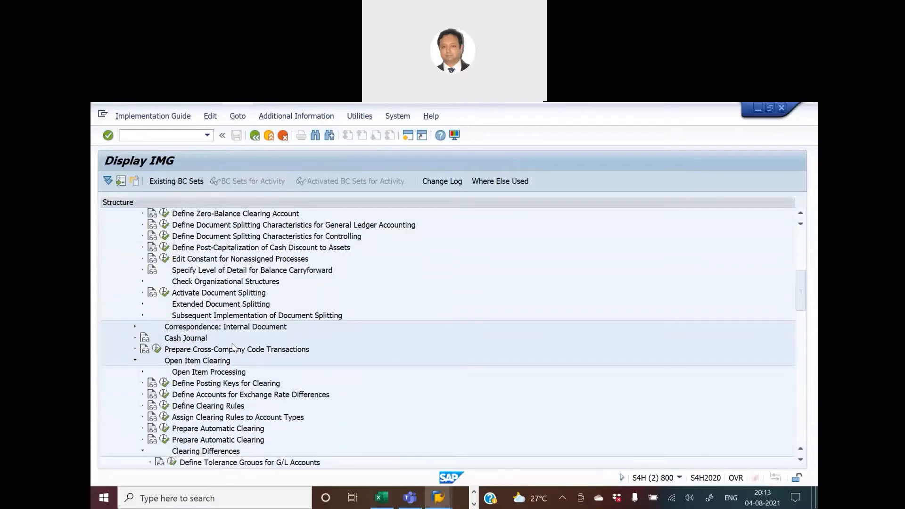
scroll(232, 348, down, 1)
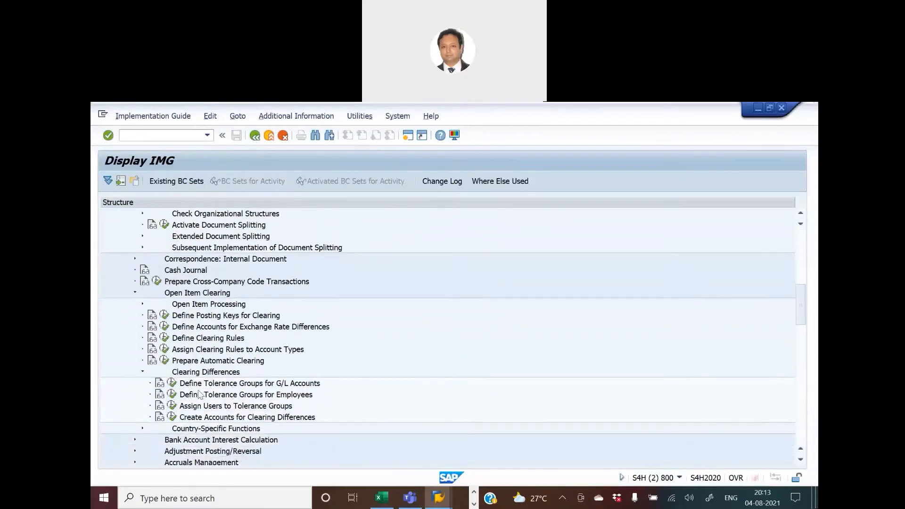
click(172, 384)
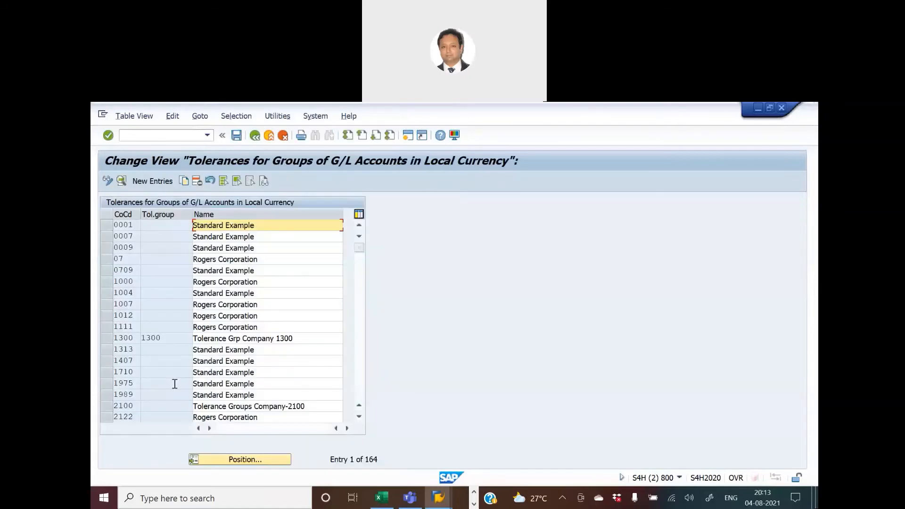
Position the tolerance group list on company code HKNM and inspect its entry details.
click(243, 459)
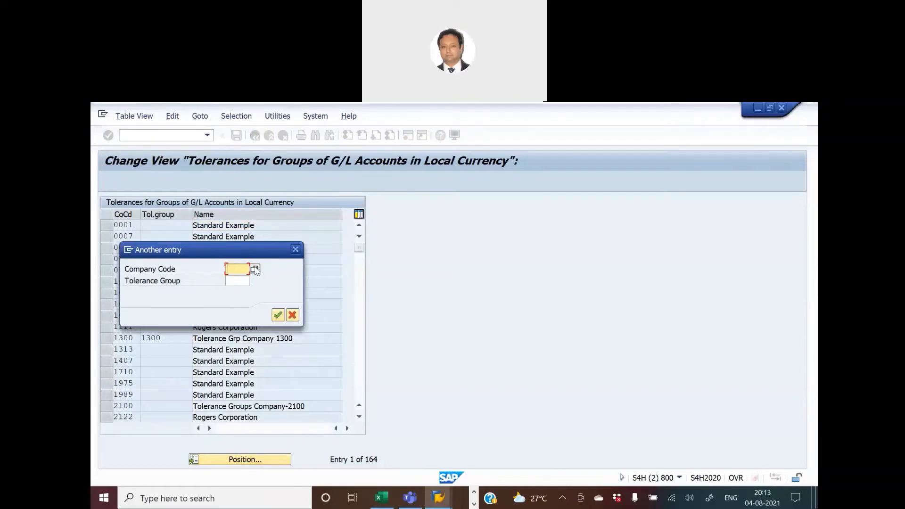
text(Hknm)
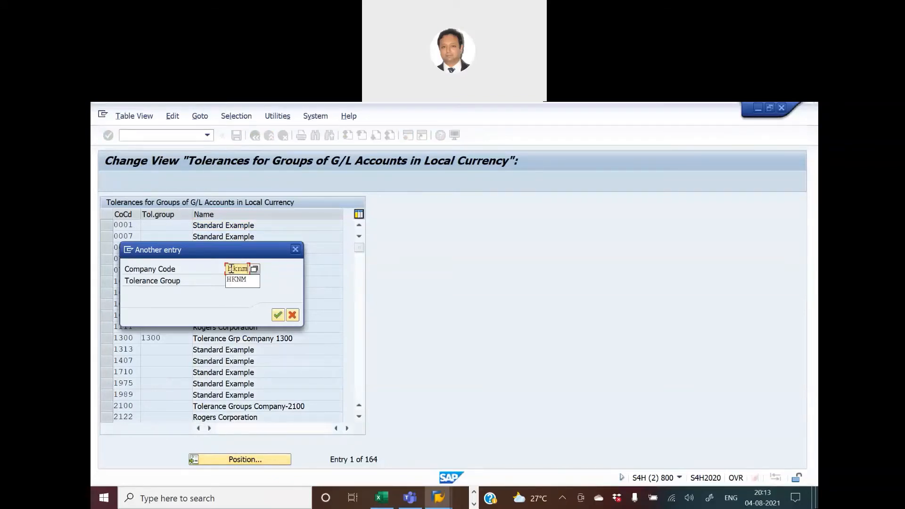
key(Return)
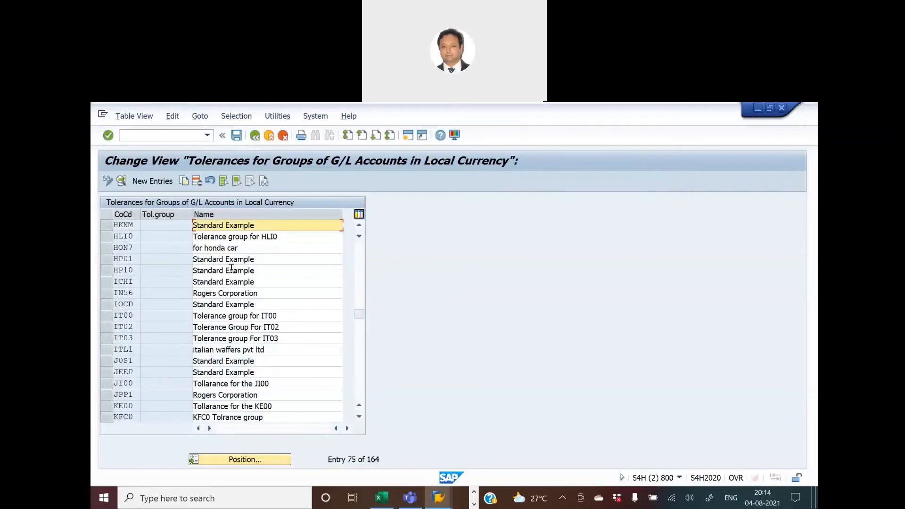
double_click(122, 225)
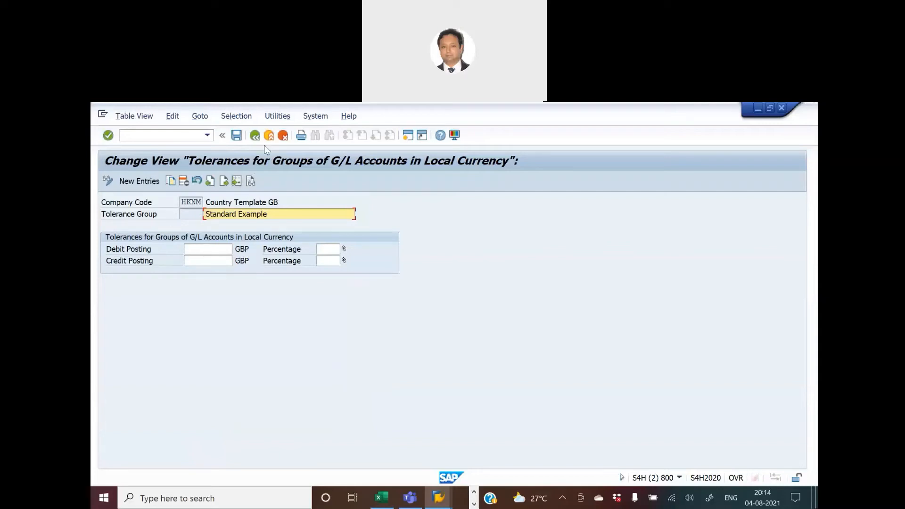
click(255, 136)
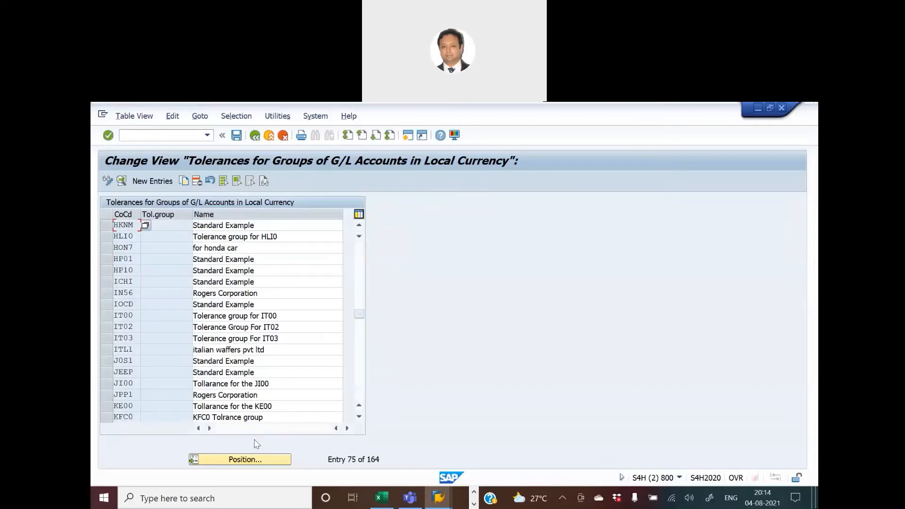
Position the list on company code CCUK and open its ZAB1 tolerance group entry.
click(253, 460)
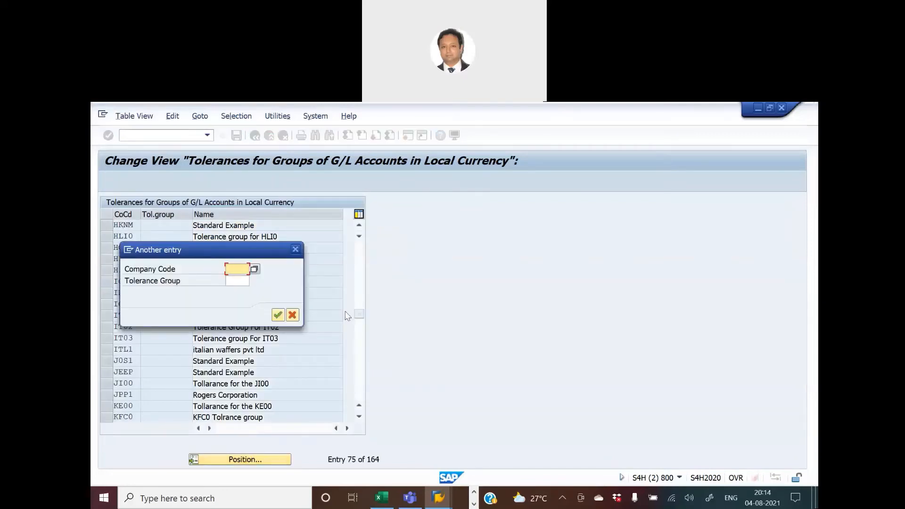
text(CCUK)
key(Return)
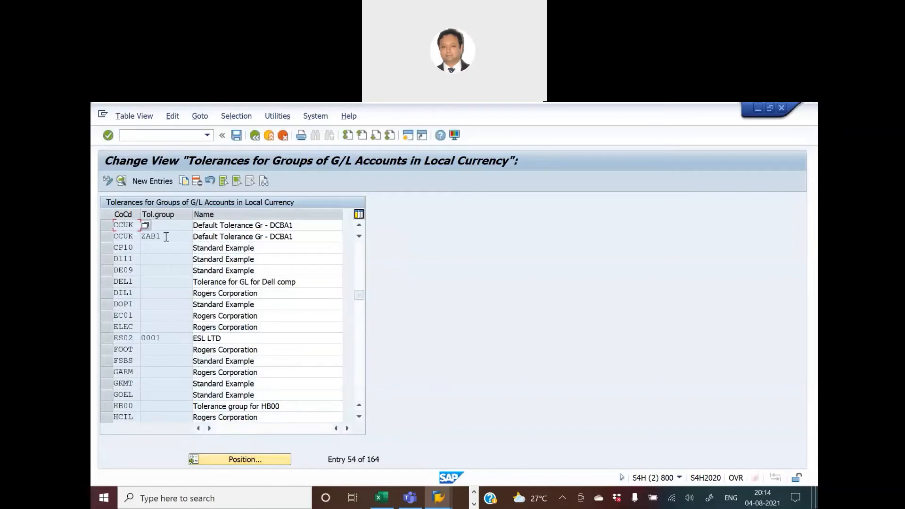
drag(170, 237, 141, 237)
double_click(122, 237)
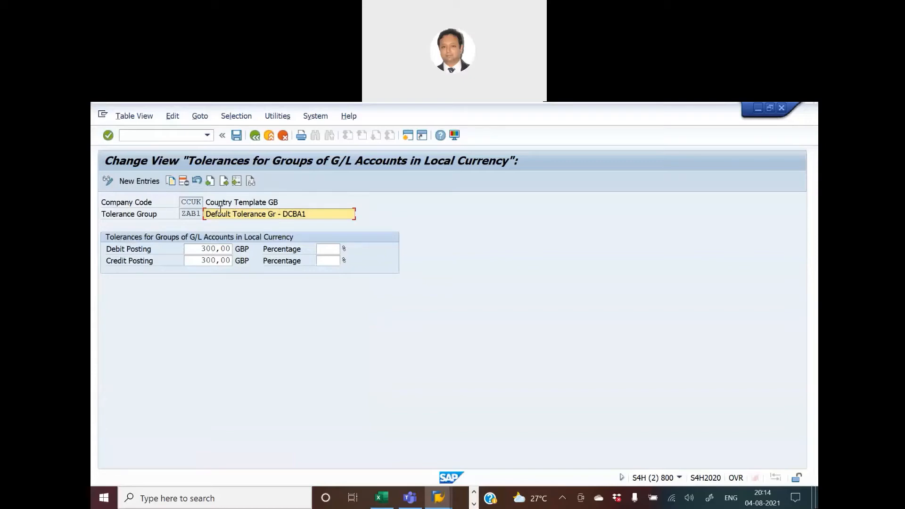
Switch to Excel and review the employee and GL tolerance group values on the Blue Print-Video sheet.
key(alt+Tab)
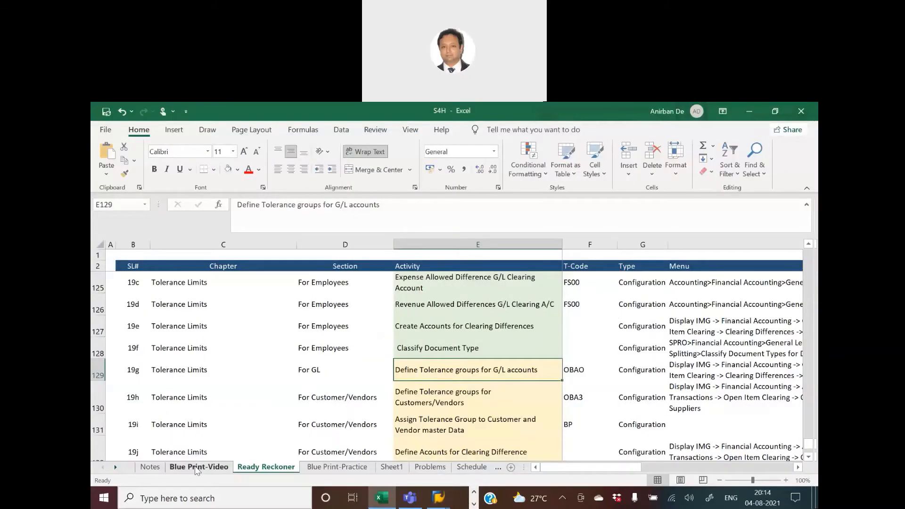
click(195, 467)
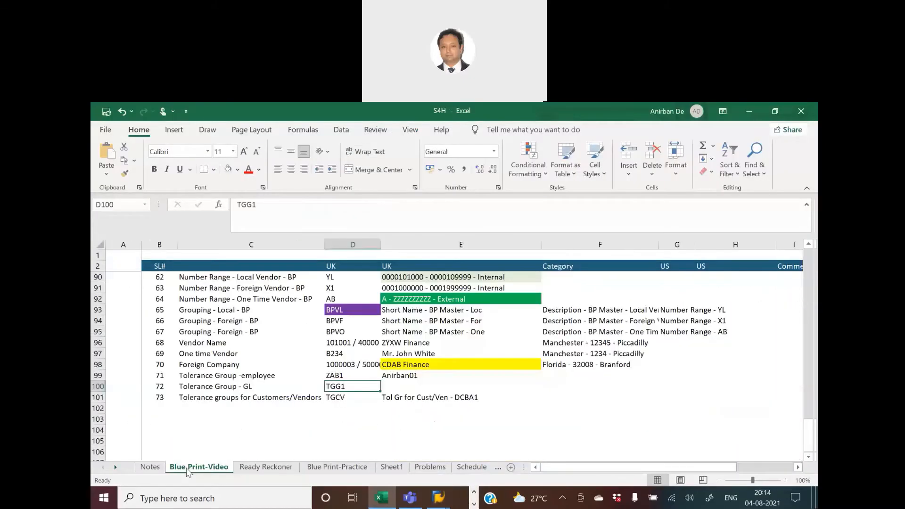
click(334, 376)
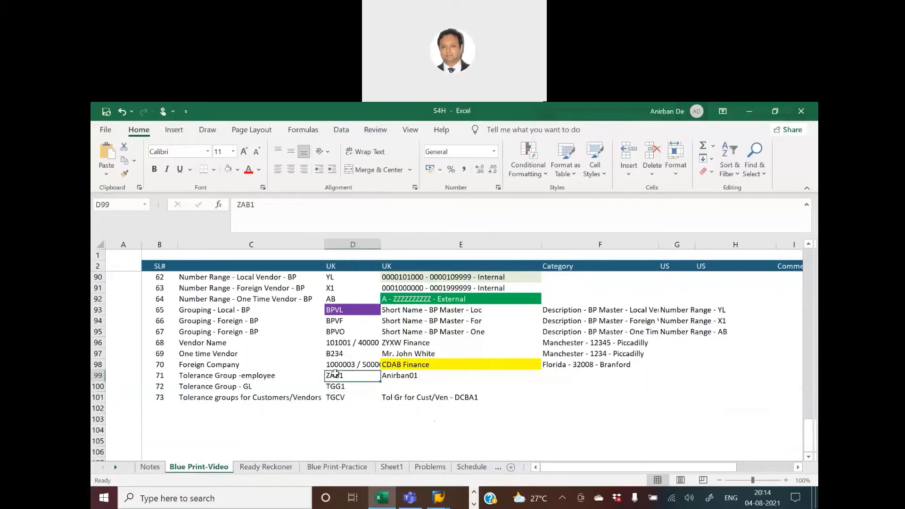
click(262, 376)
click(398, 377)
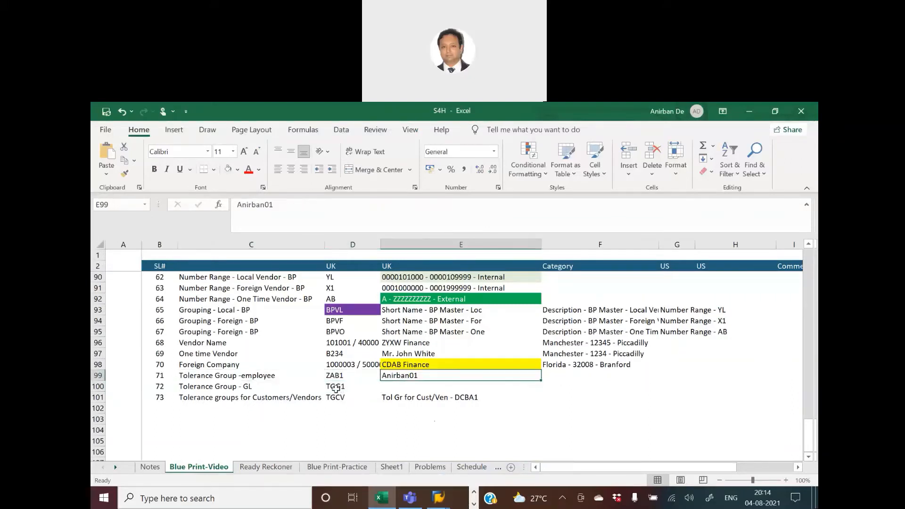
click(335, 388)
click(236, 387)
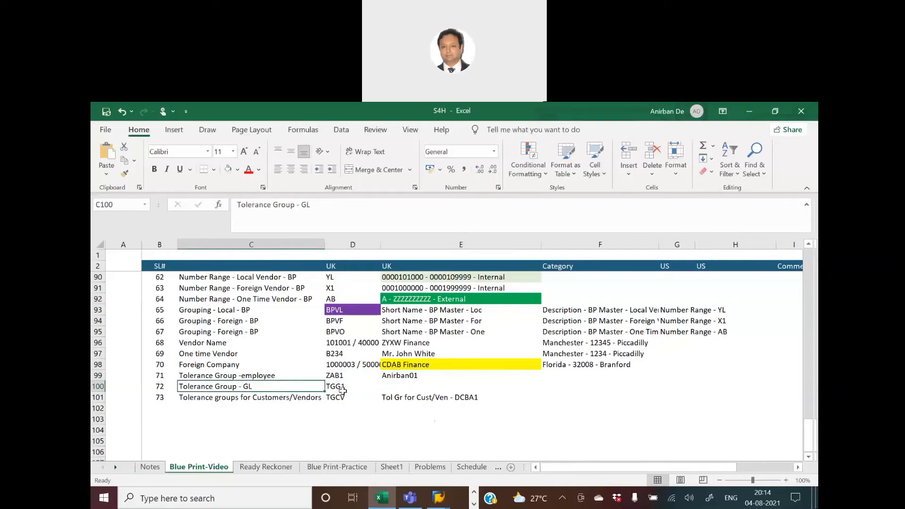
click(367, 387)
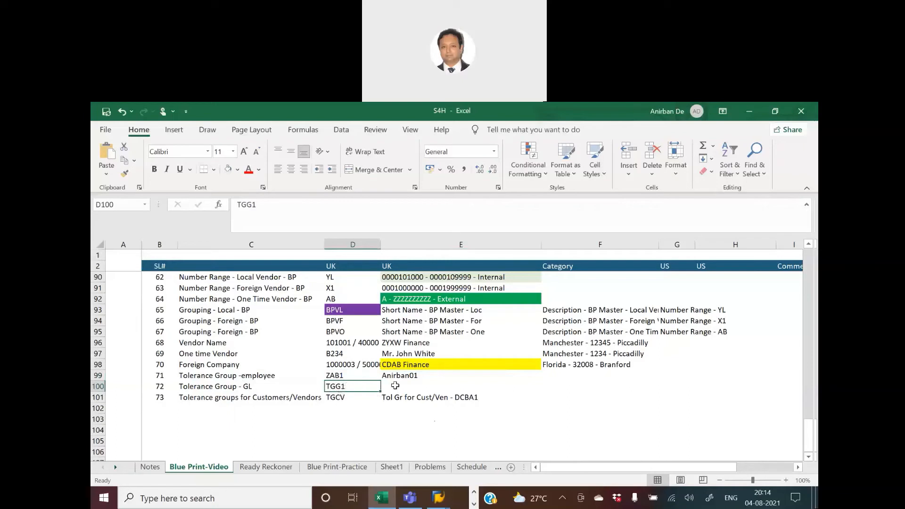
Copy the CCUK ZAB1 tolerance entry to company code HKNM with tolerance group TGG1 taken from the spreadsheet.
key(alt+Tab)
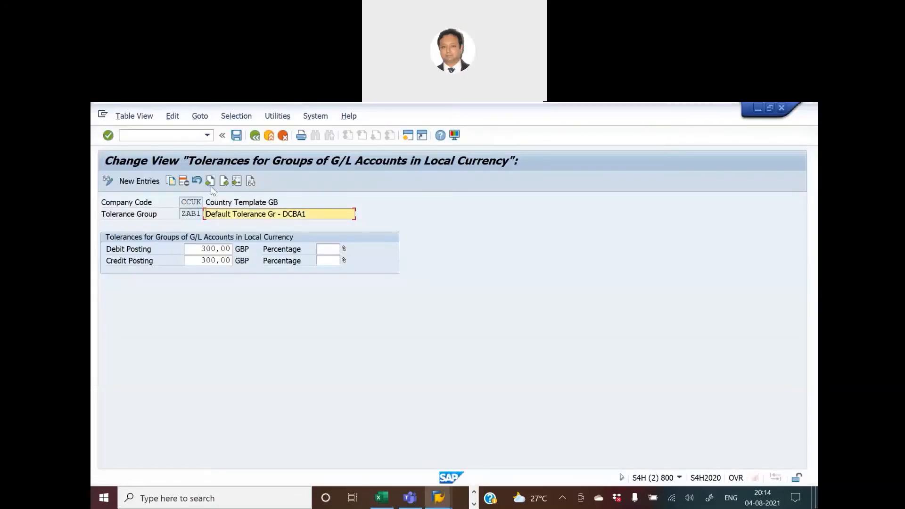
click(172, 180)
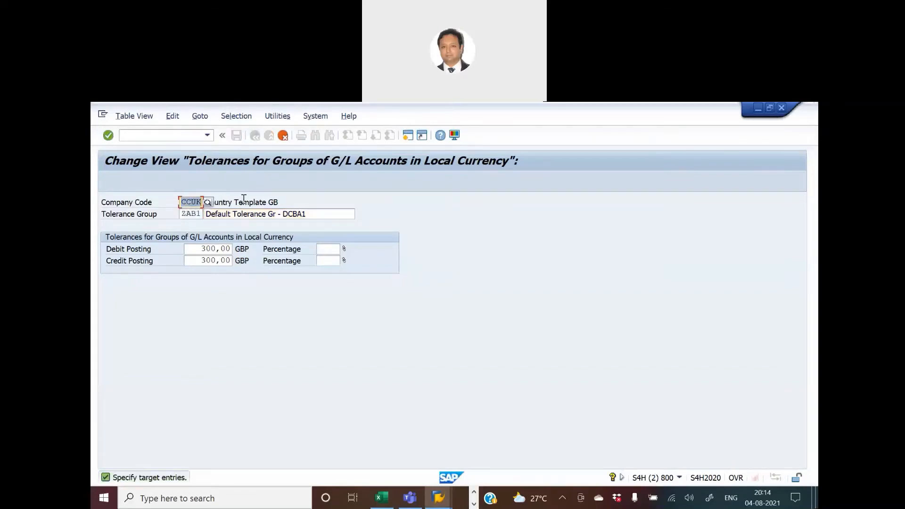
text(hknm)
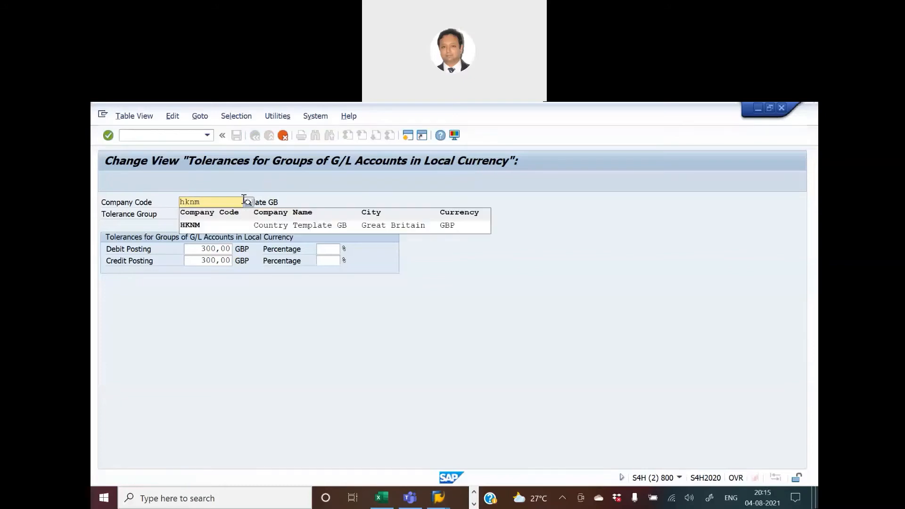
click(211, 228)
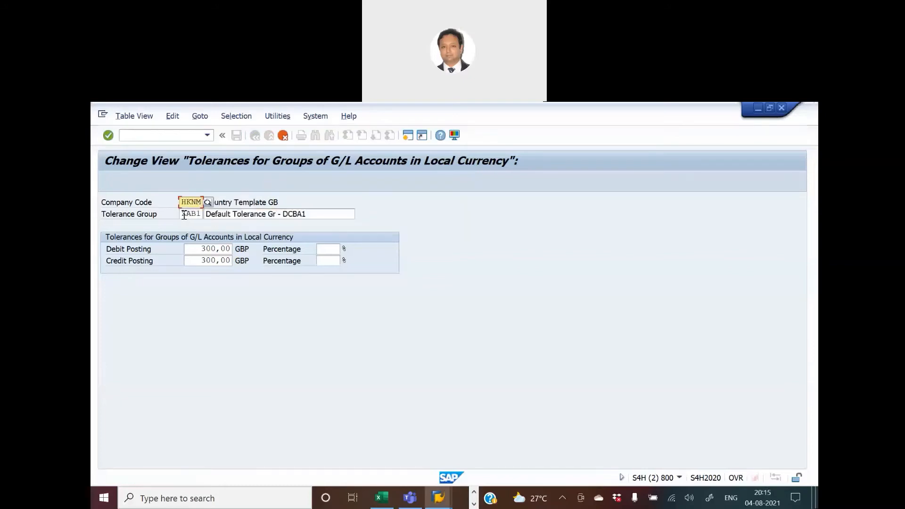
key(alt+Tab)
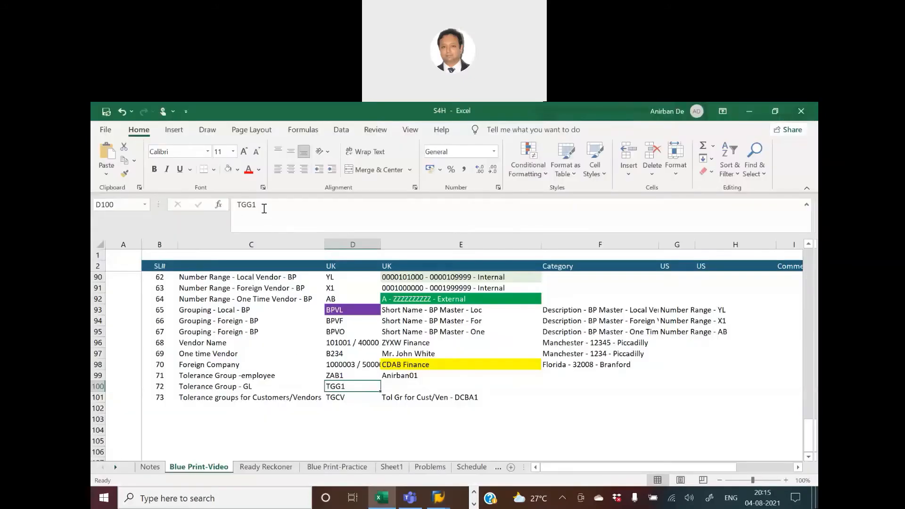
drag(264, 205, 121, 202)
key(ctrl+c)
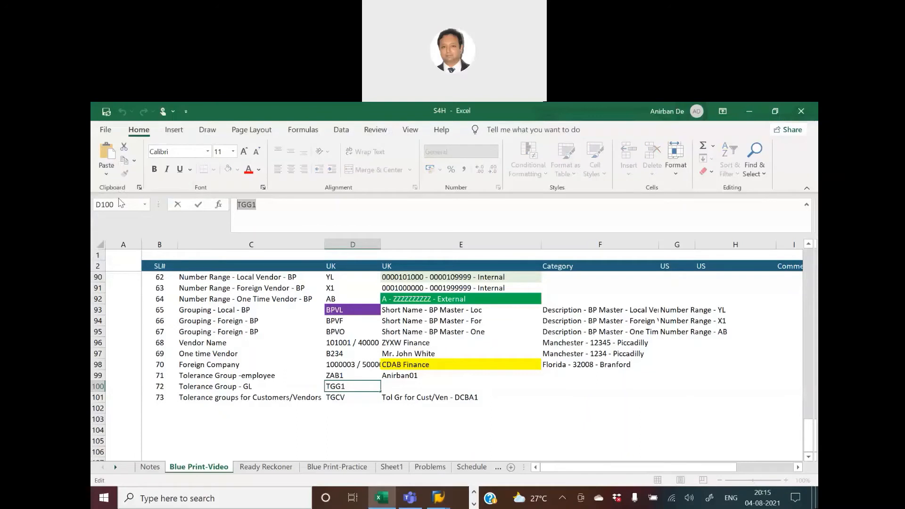
key(alt+Tab)
drag(180, 214, 241, 213)
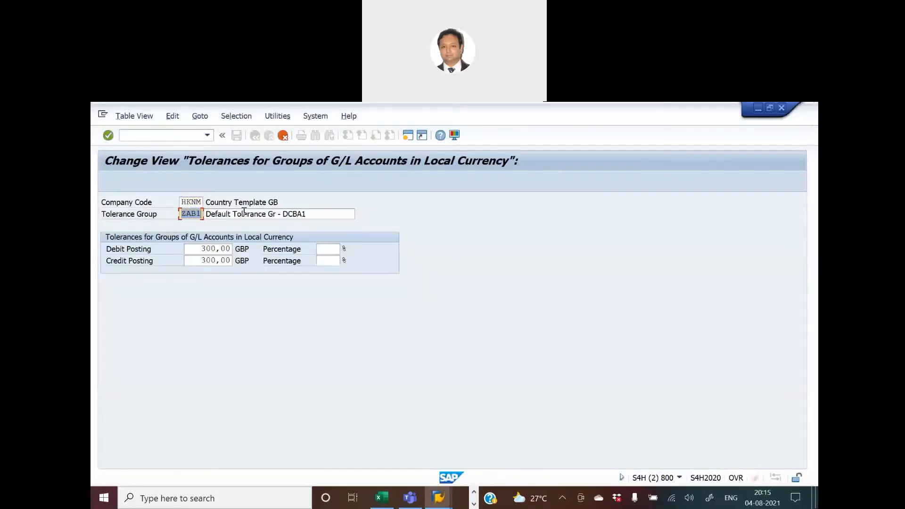
key(ctrl+v)
key(Return)
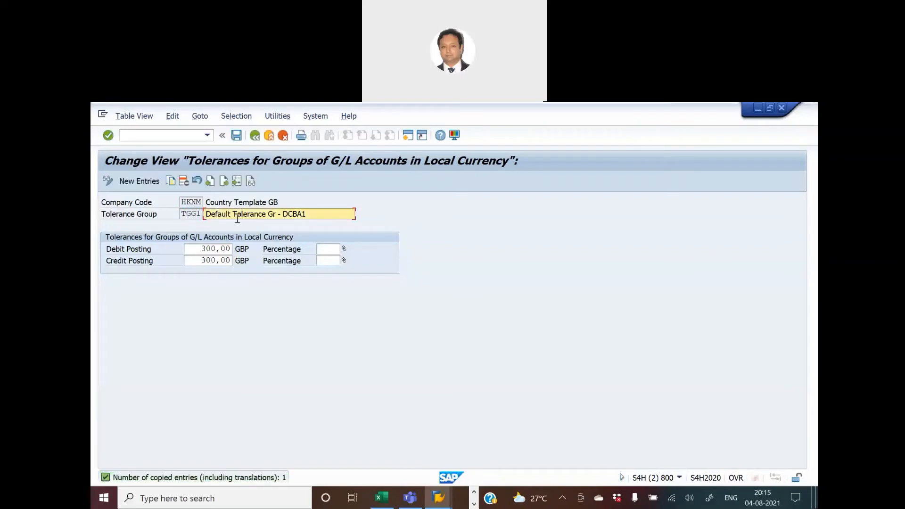
Save the HKNM G/L tolerance entry and start creating a new customizing request.
click(236, 136)
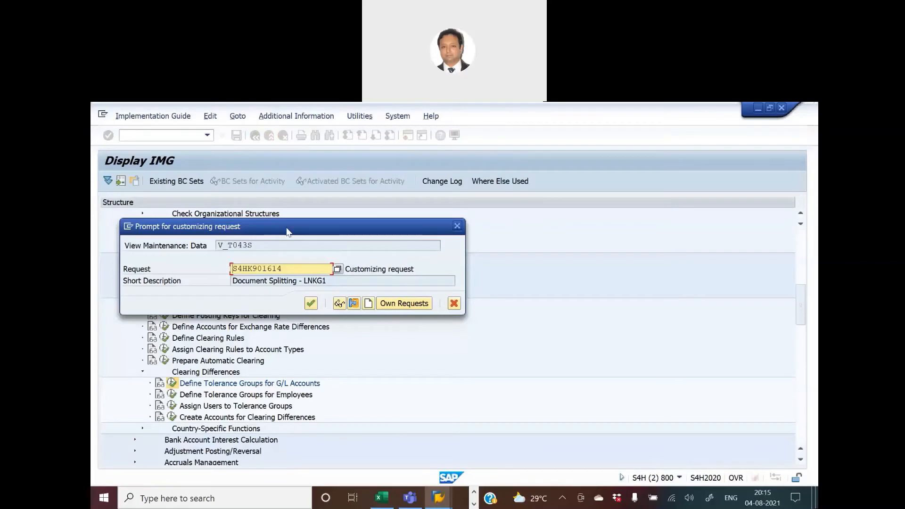
drag(288, 231, 476, 232)
click(556, 305)
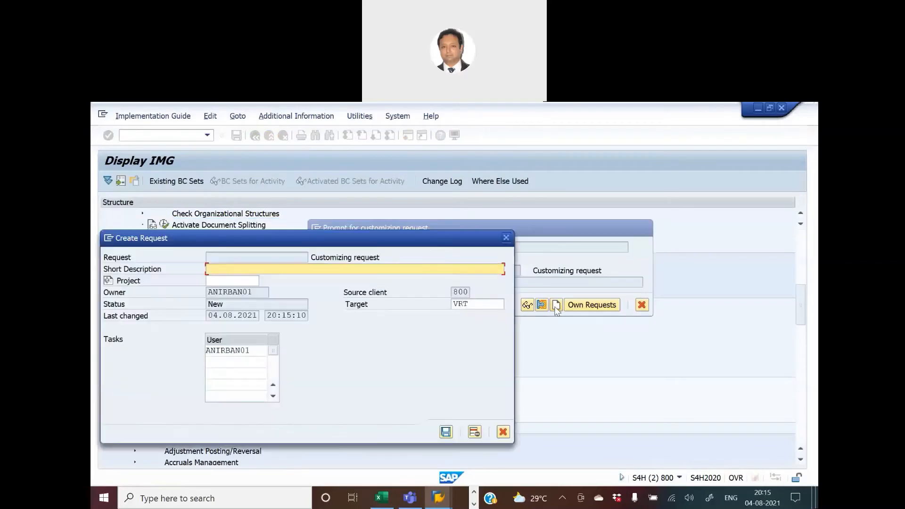
Copy the activity name 'Define Tolerance groups for G/L accounts' from the Ready Reckoner sheet in Excel.
key(alt+Tab)
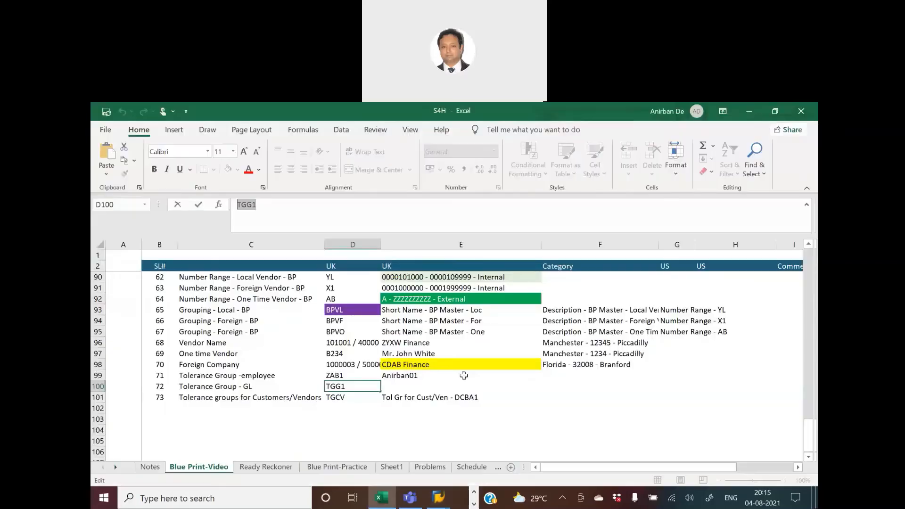
click(278, 467)
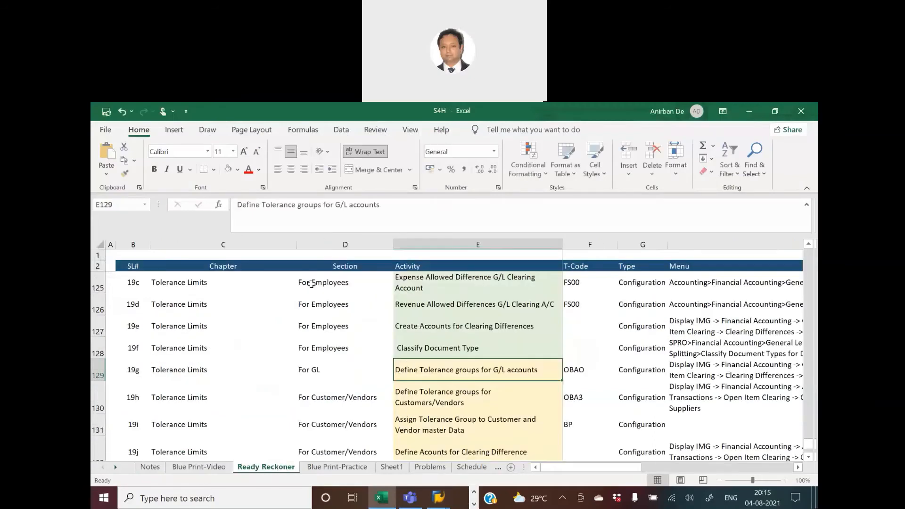
drag(234, 205, 476, 206)
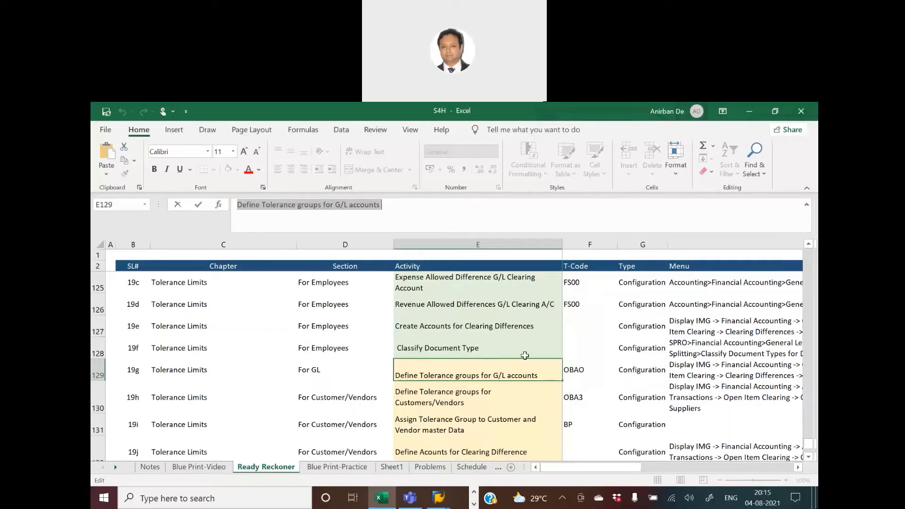
key(Tab)
key(Left)
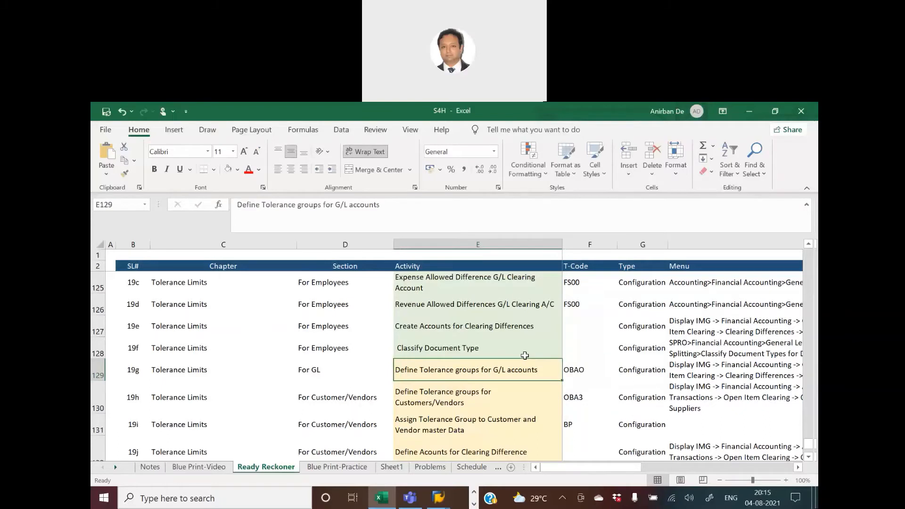
key(alt+Tab)
Set the request's short description to 'Define Tolerance groups for G/L accounts - LNKG1' and save the entry under it.
key(ctrl+v)
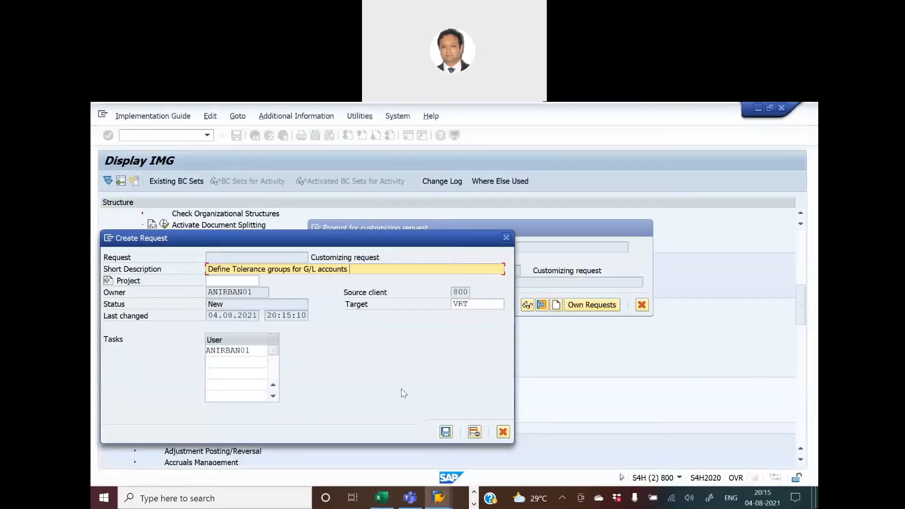
text(- - LNKG1)
click(446, 432)
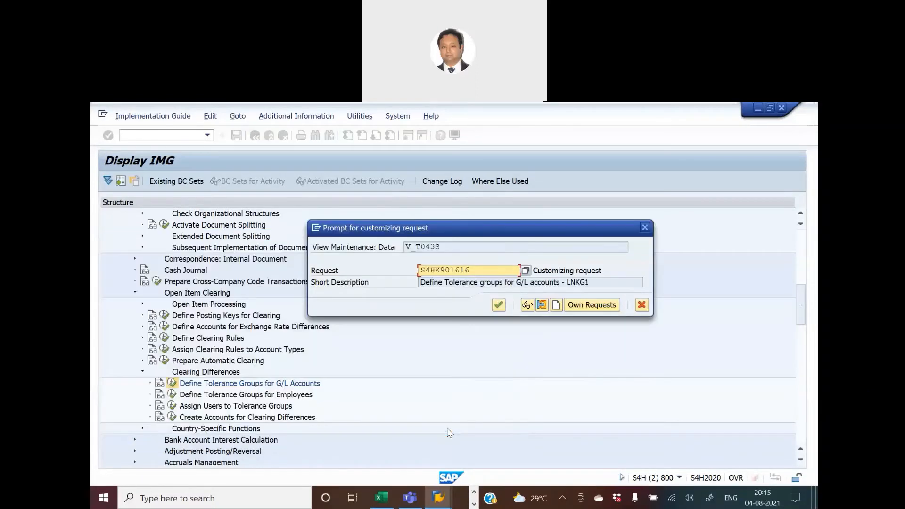
click(527, 306)
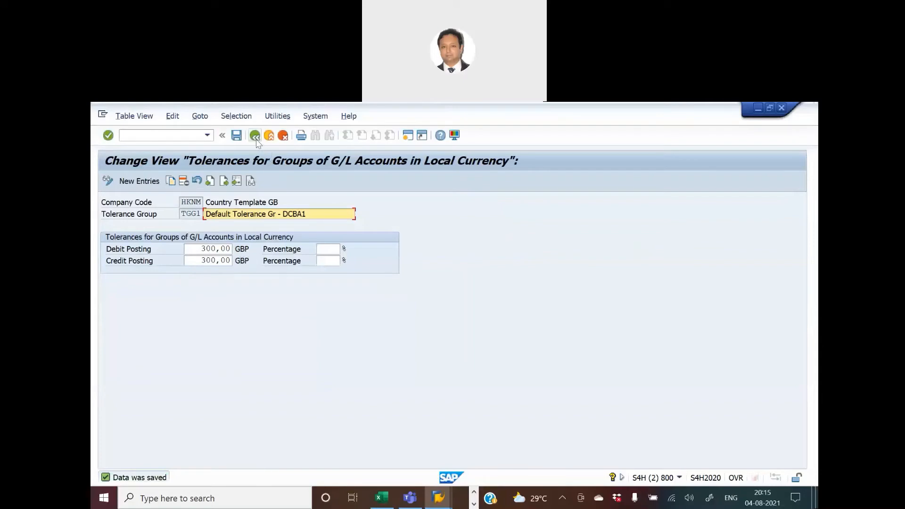
Select the Define Tolerance groups for Customers/Vendors activity in the Ready Reckoner sheet and return to the IMG structure.
key(alt+Tab)
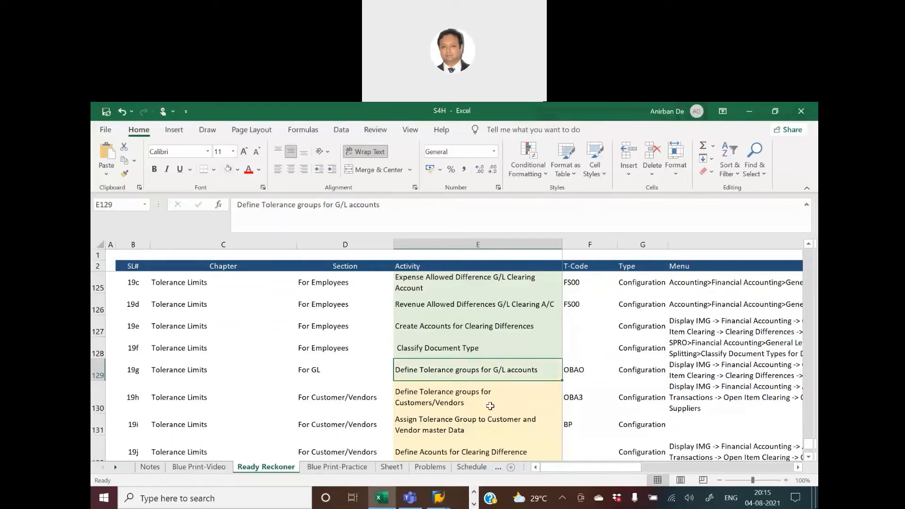
scroll(489, 404, down, 1)
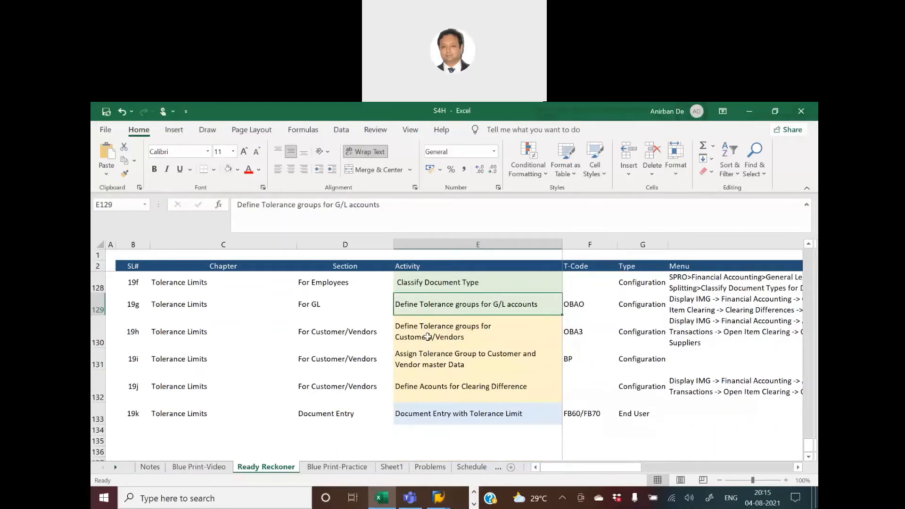
click(429, 339)
key(alt+Tab)
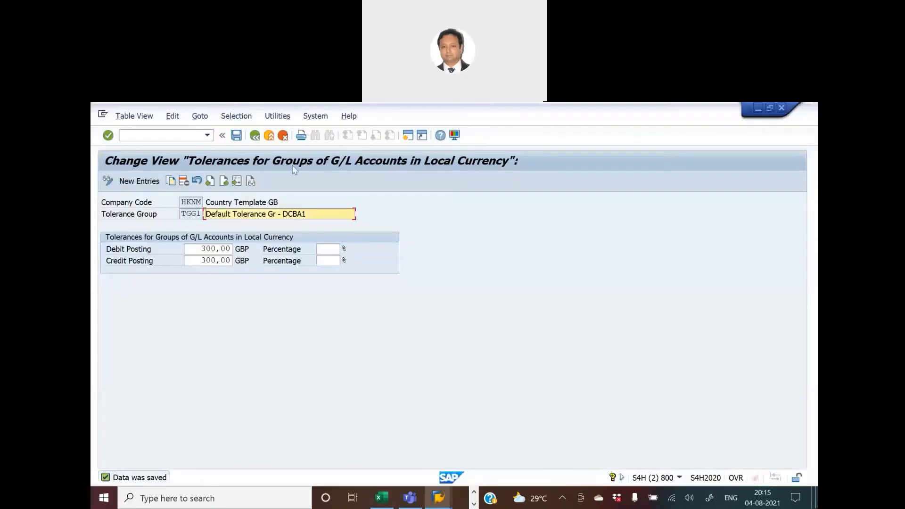
click(255, 135)
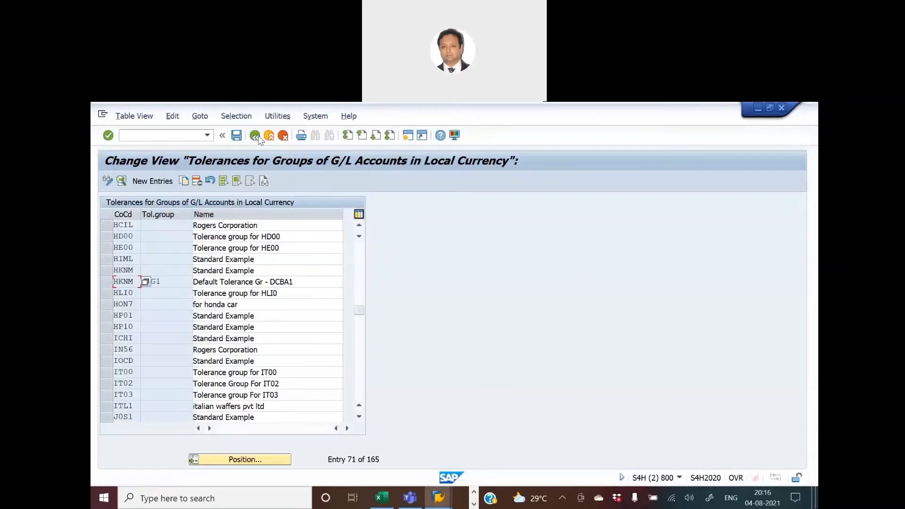
click(256, 137)
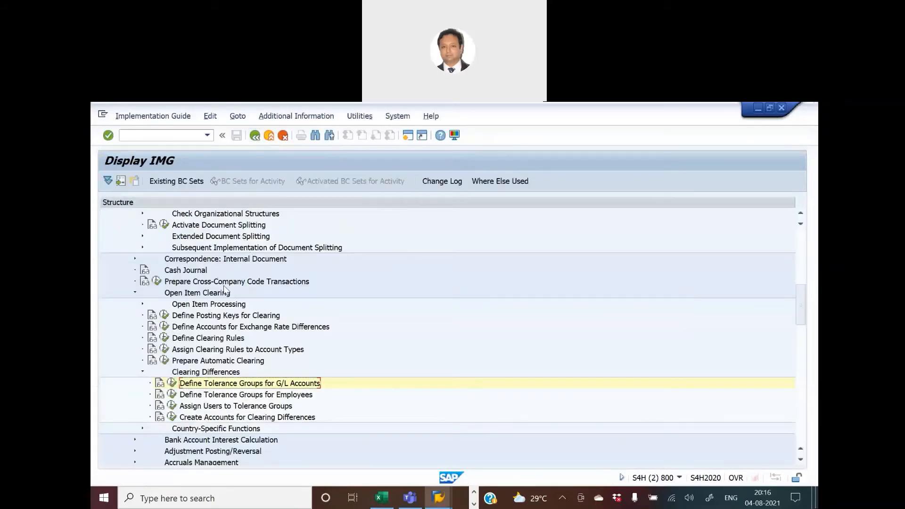
Expand the IMG to Accounts Receivable and Accounts Payable, Business Transactions, Open Item Clearing, Clearing Differences.
scroll(218, 292, up, 5)
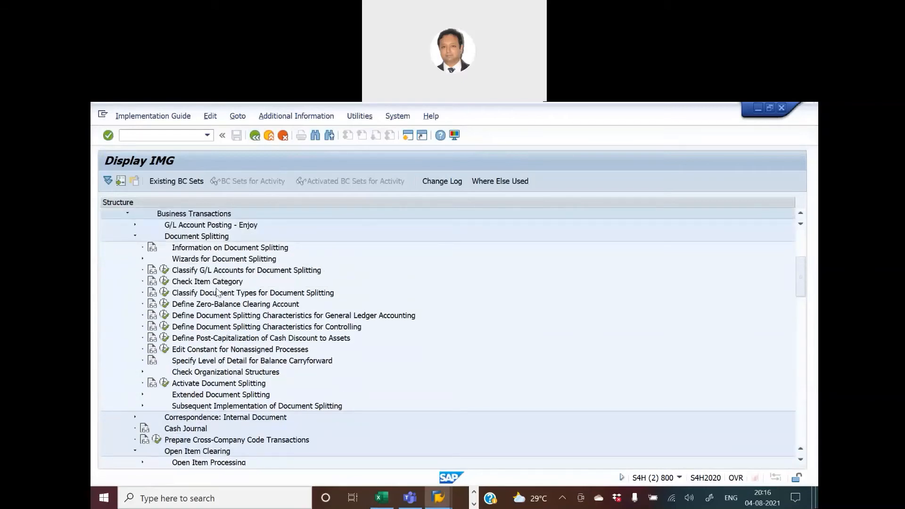
scroll(265, 293, up, 1)
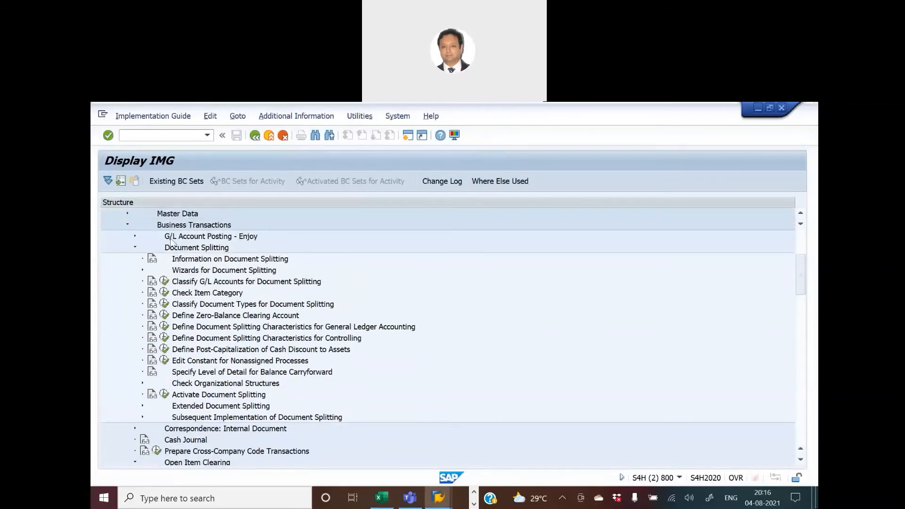
scroll(172, 241, up, 4)
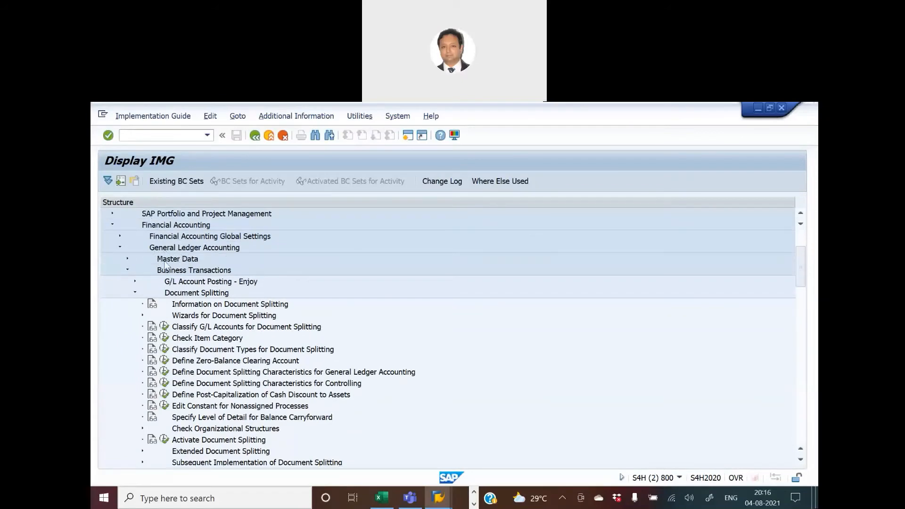
click(119, 248)
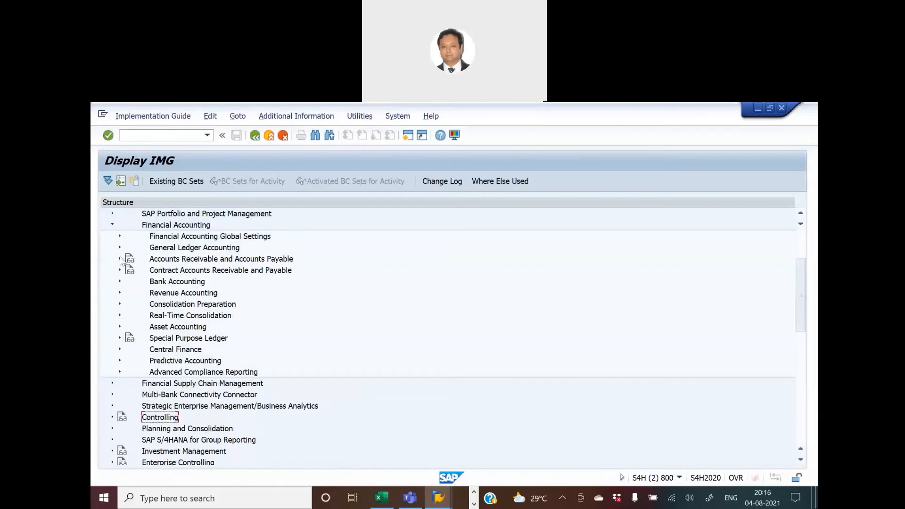
click(120, 259)
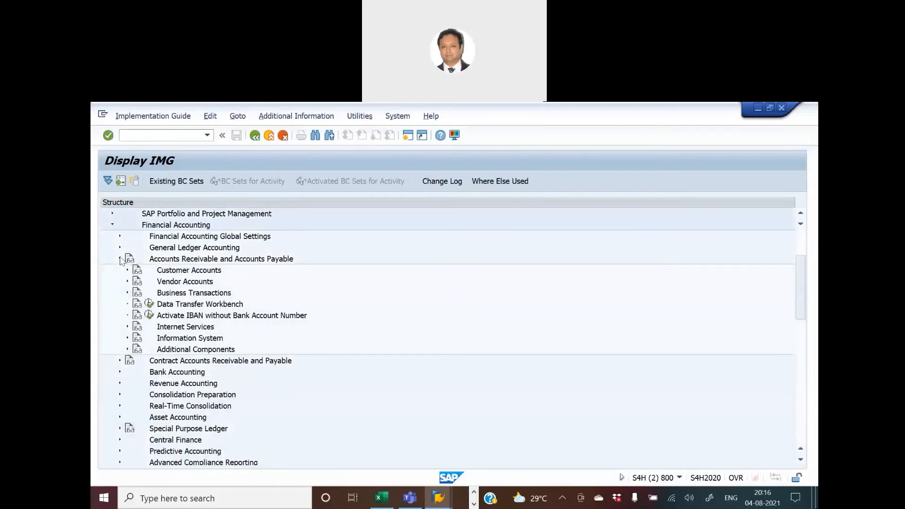
click(127, 292)
scroll(250, 392, down, 1)
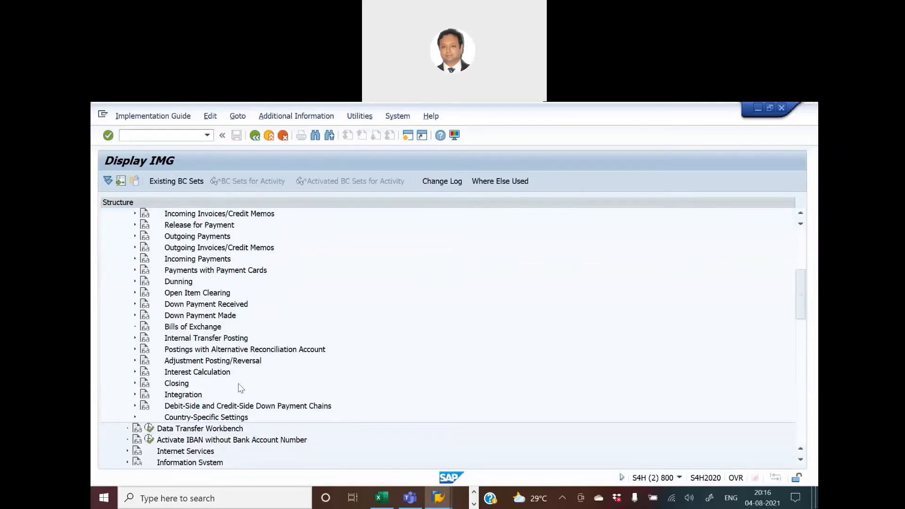
scroll(238, 383, up, 1)
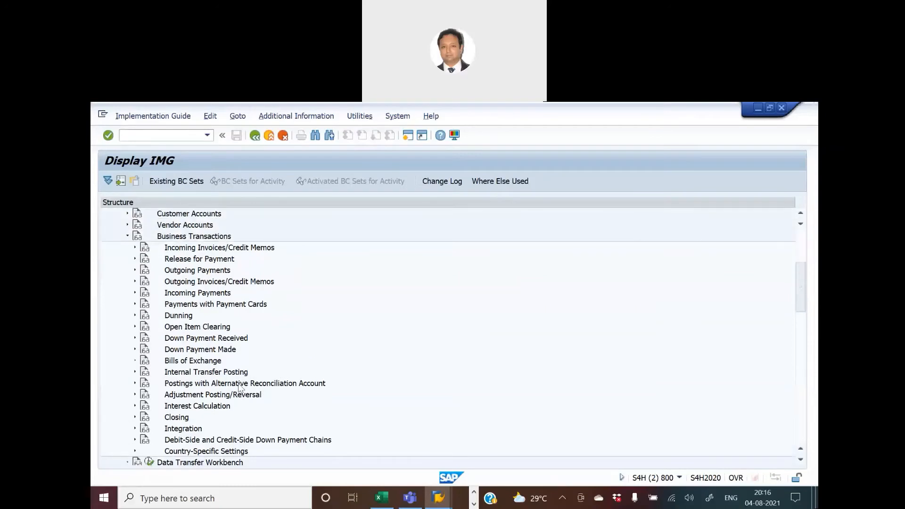
click(135, 327)
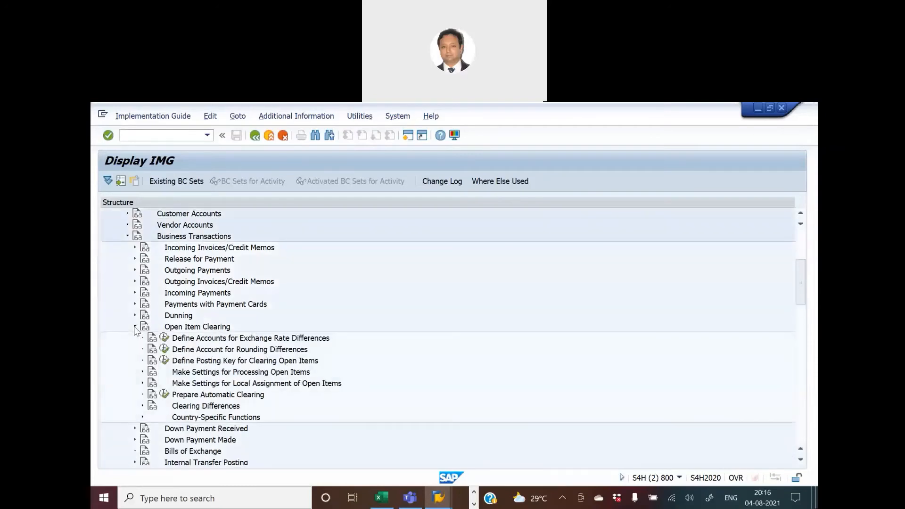
click(142, 406)
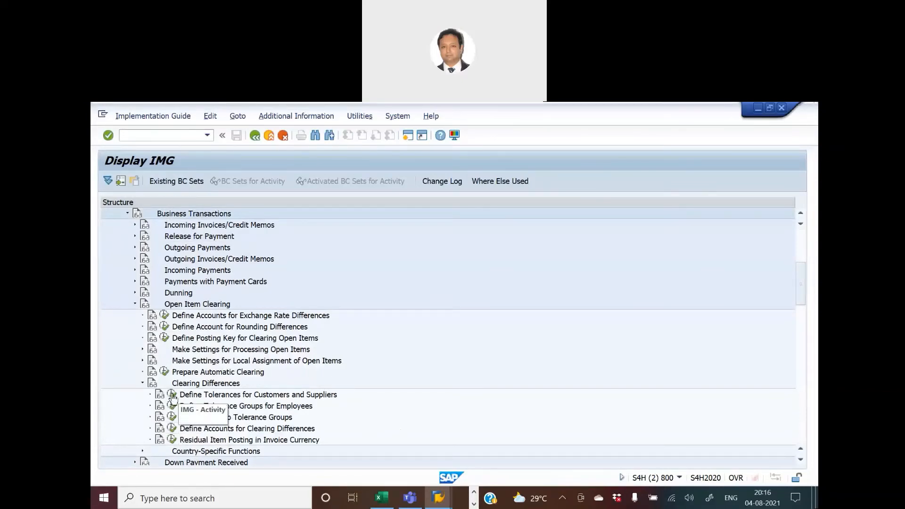
Check the menu path for the customer/vendor activity in Excel and open Define Tolerances for Customers and Suppliers.
key(alt+Tab)
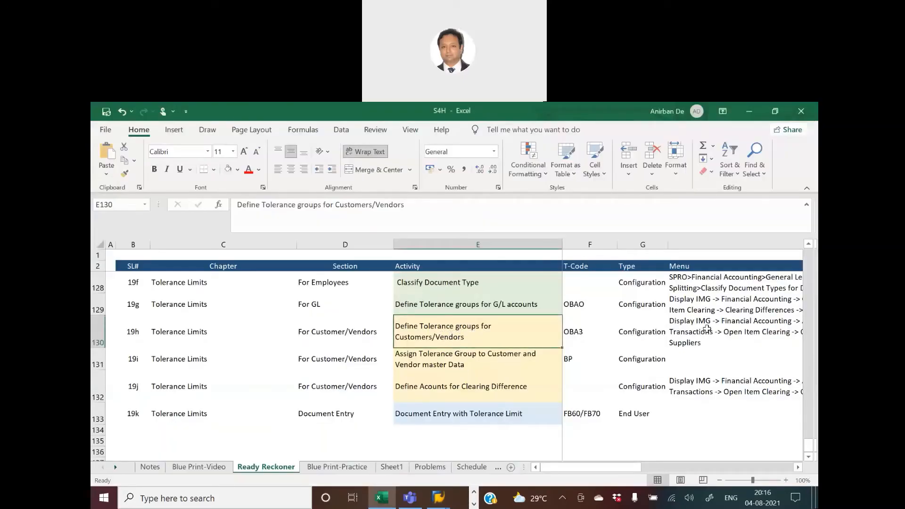
click(705, 326)
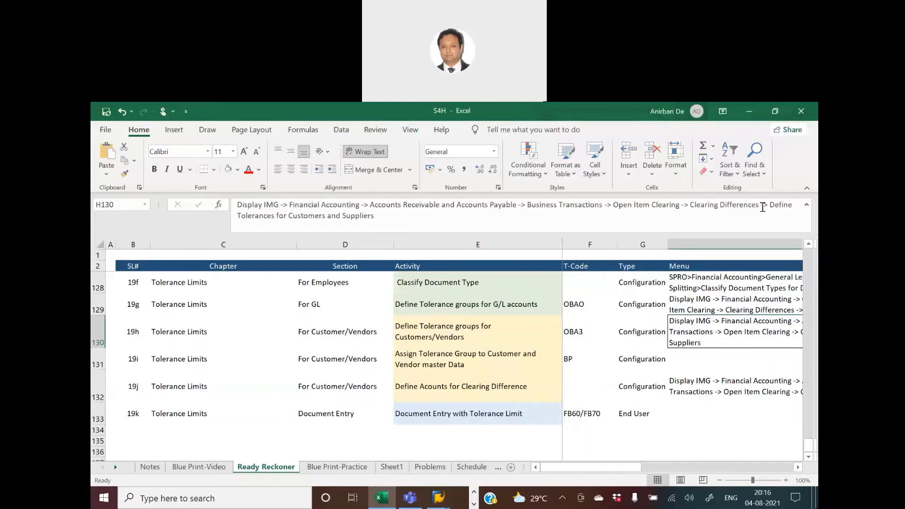
key(alt+Tab)
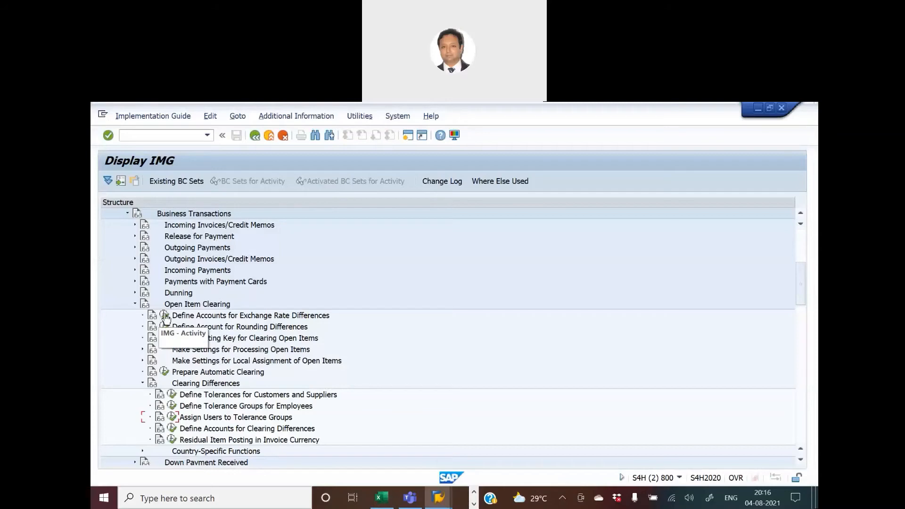
click(172, 394)
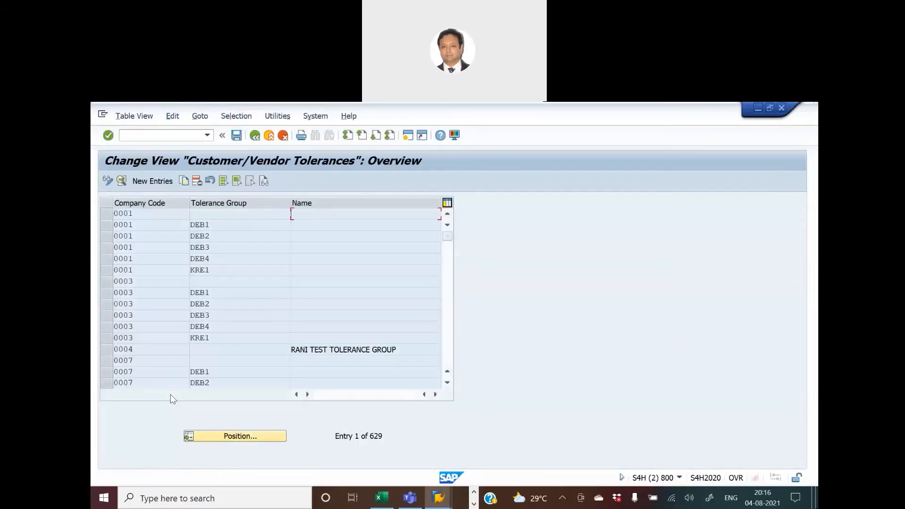
Position the customer/vendor tolerance list on company code HKNM and open its DEB1 entry details.
click(237, 437)
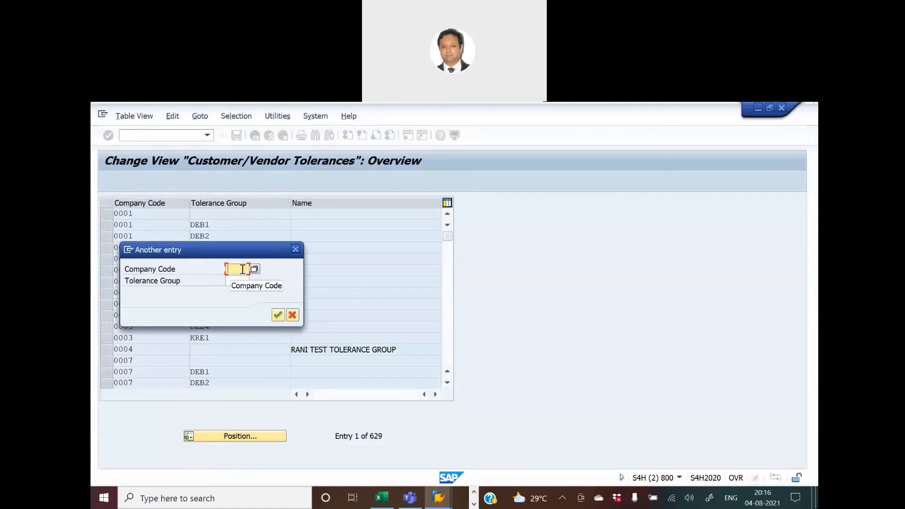
text(h)
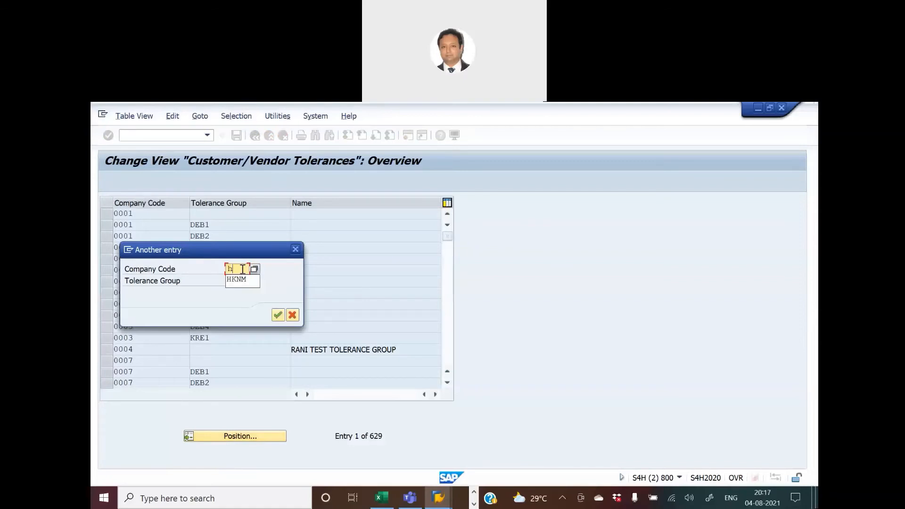
text(knm)
key(Return)
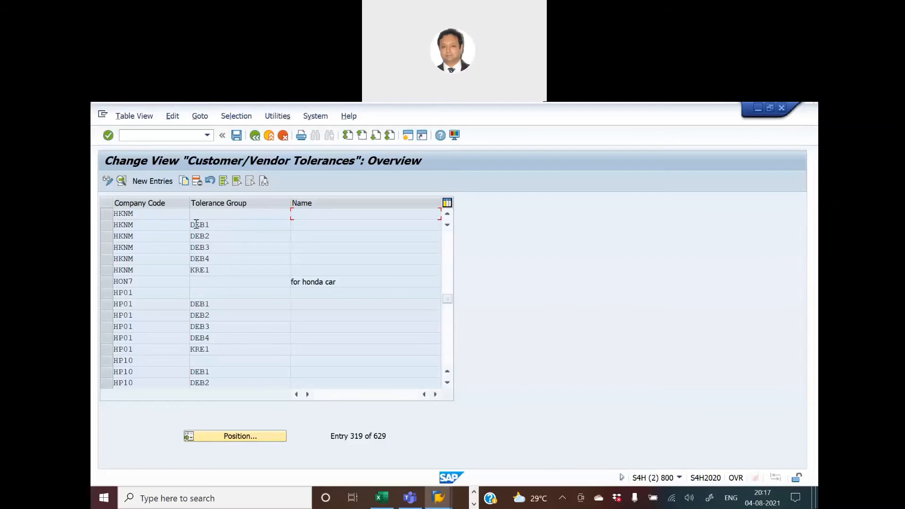
double_click(148, 229)
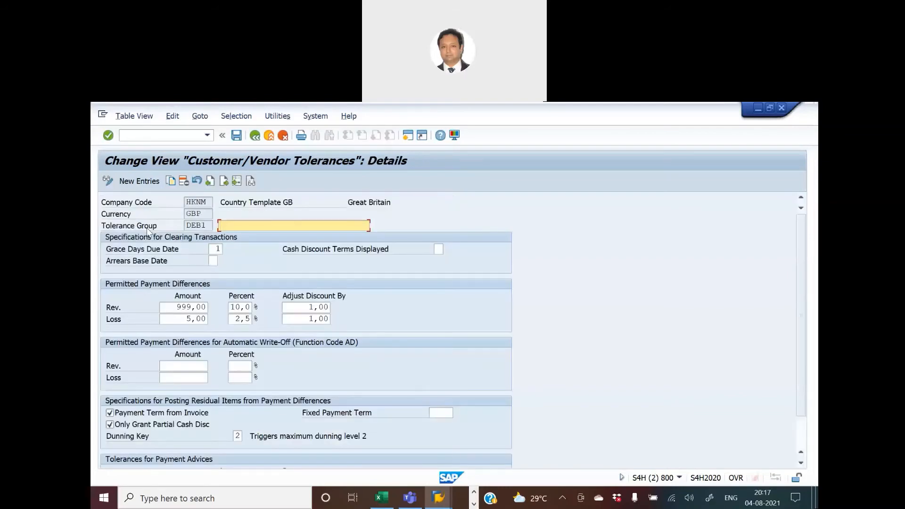
Position the customer/vendor tolerance list on company code CCUK and switch to Excel.
click(254, 137)
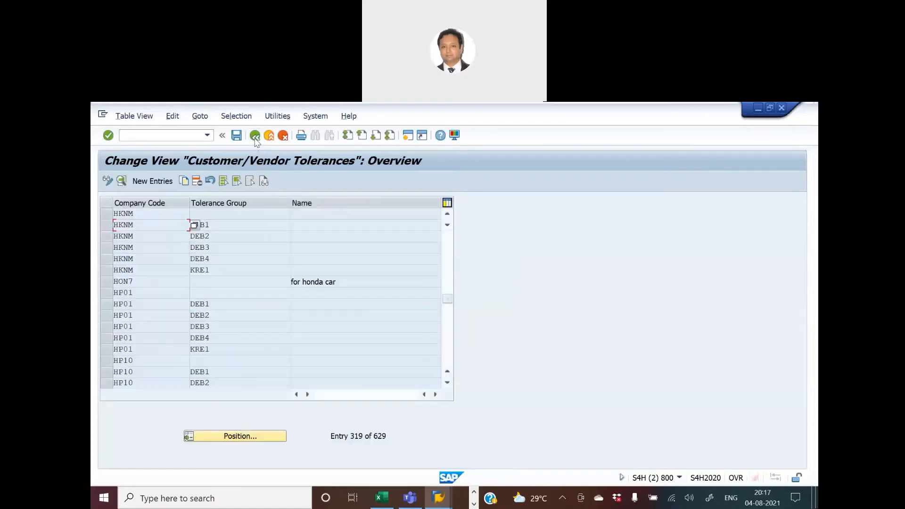
click(254, 436)
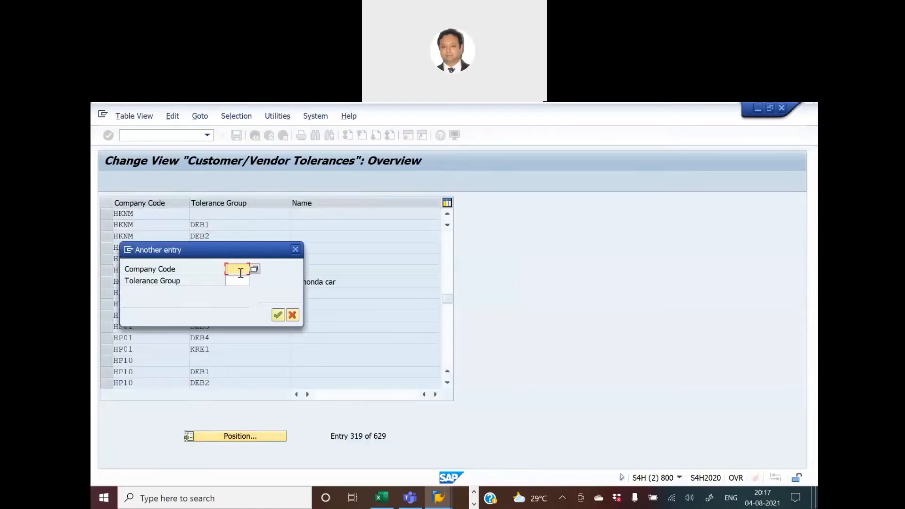
text(ccuk)
key(Return)
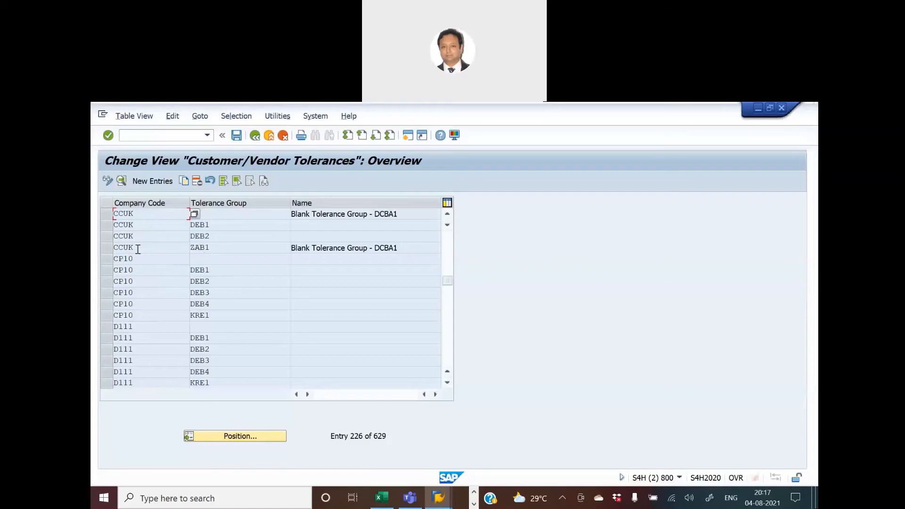
click(382, 497)
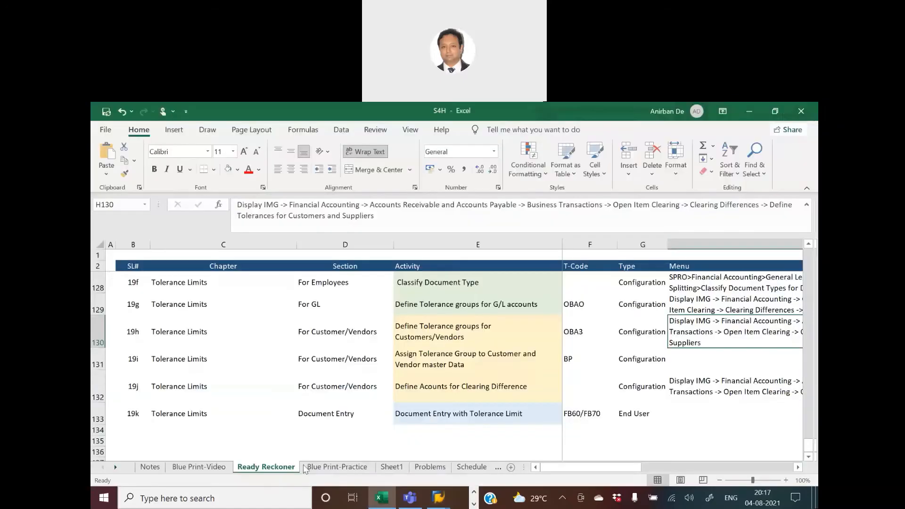
Copy the CCUK ZAB1 customer/vendor tolerance entry and set the copy's company code to HKNM.
click(177, 467)
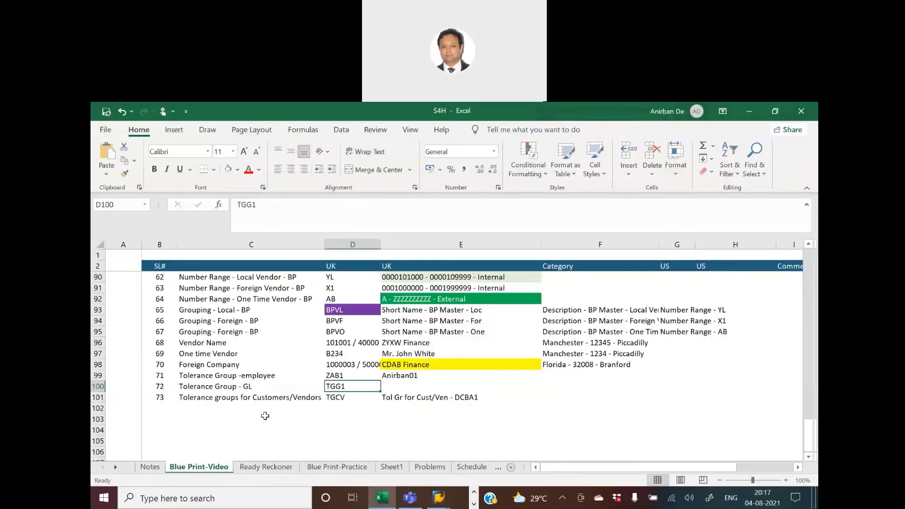
click(342, 397)
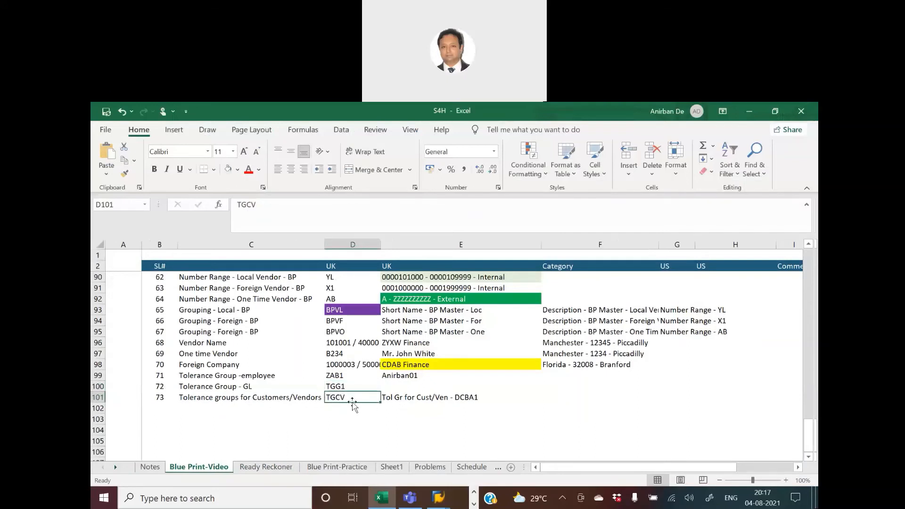
key(alt+Tab)
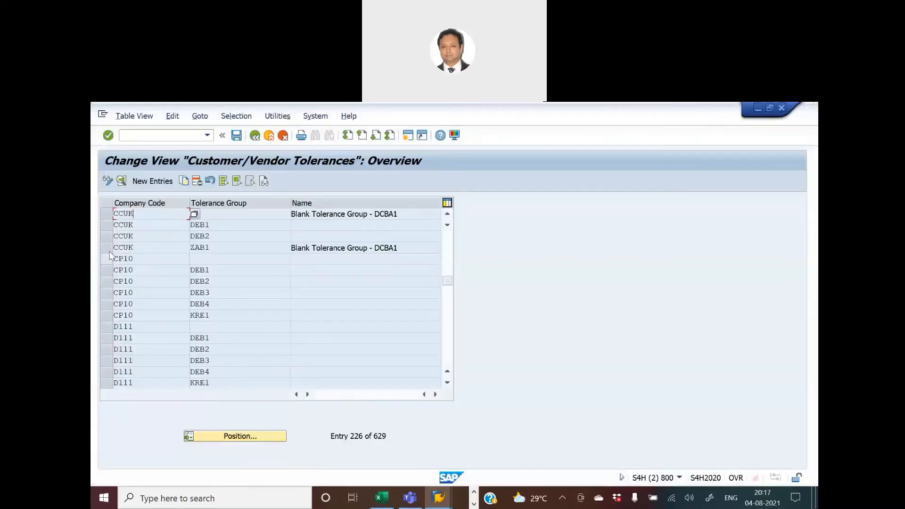
click(106, 248)
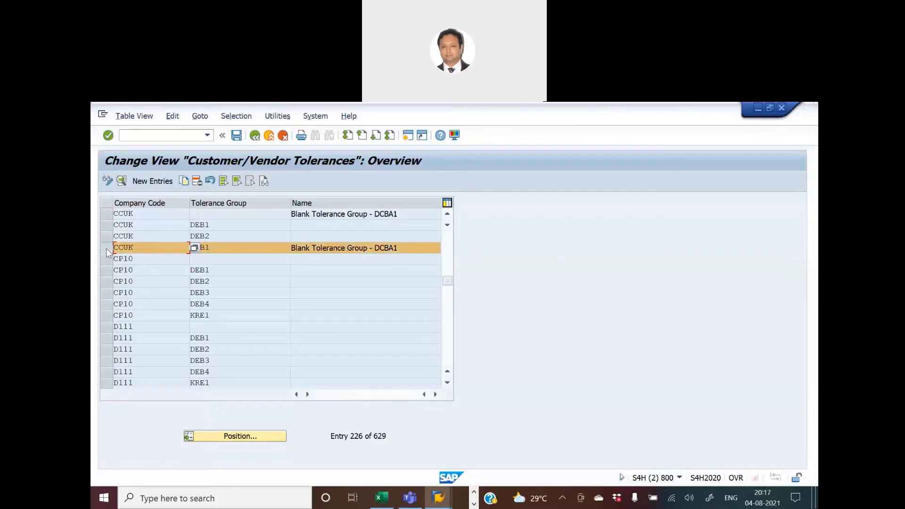
click(185, 181)
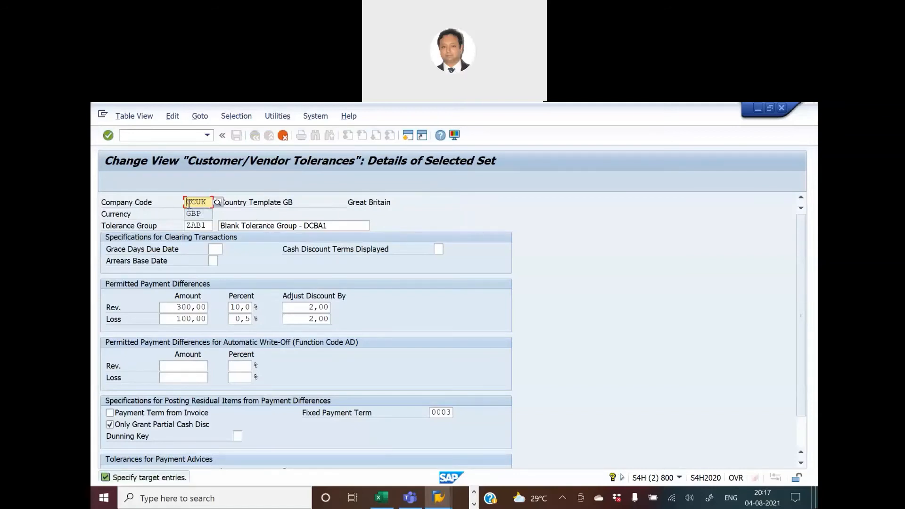
drag(187, 202, 219, 206)
text(1)
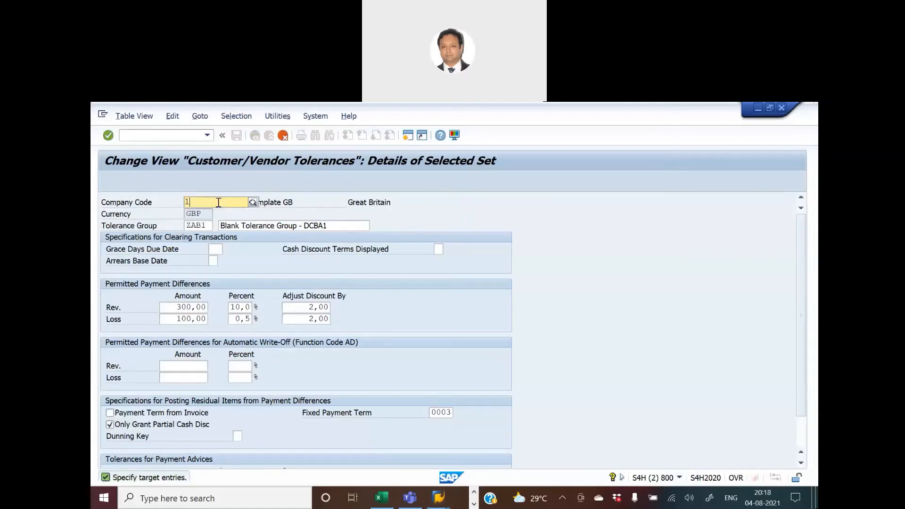
text(nkg1)
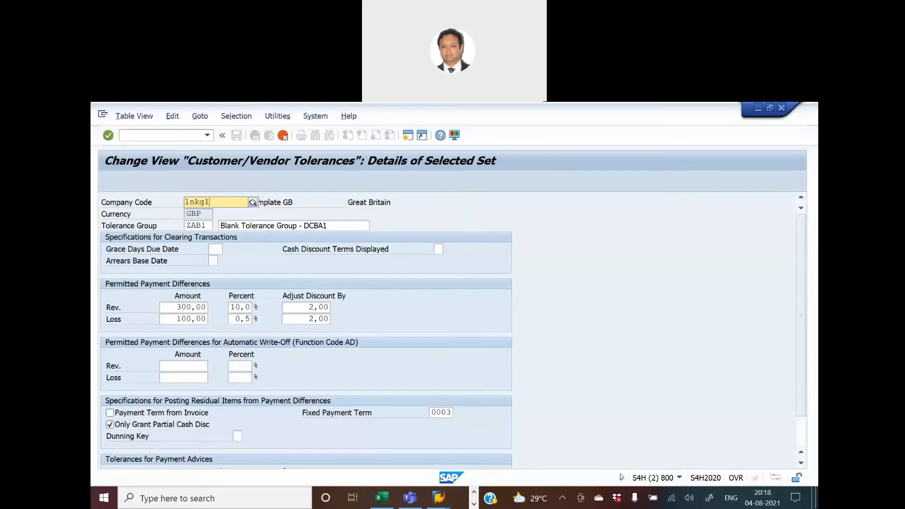
key(BackSpace)
key(BackSpace)
key(BackSpace)
key(BackSpace)
key(BackSpace)
text(hknm)
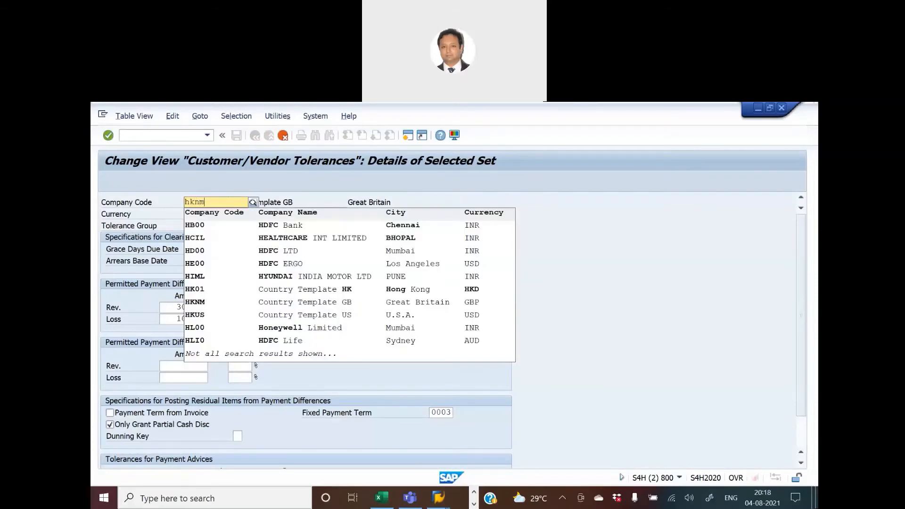
click(208, 229)
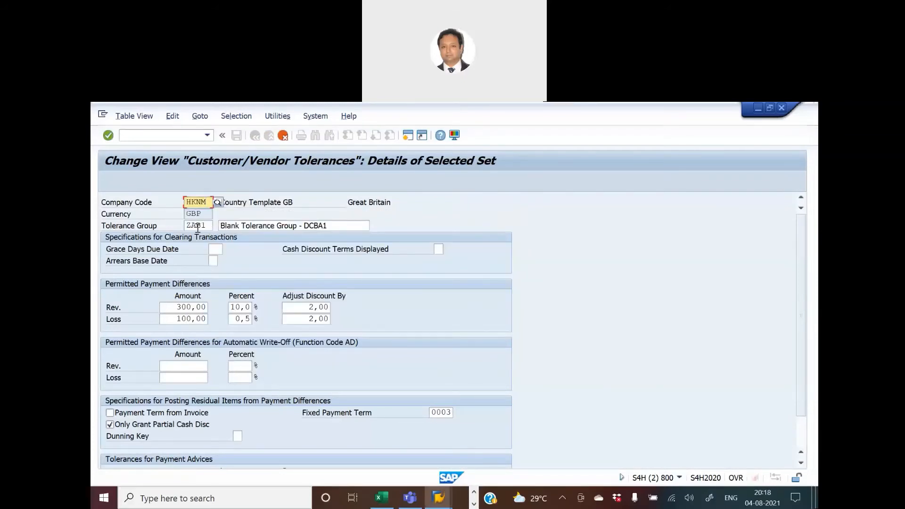
Copy TGCV from the blueprint sheet and paste it as the new entry's tolerance group.
key(alt+Tab)
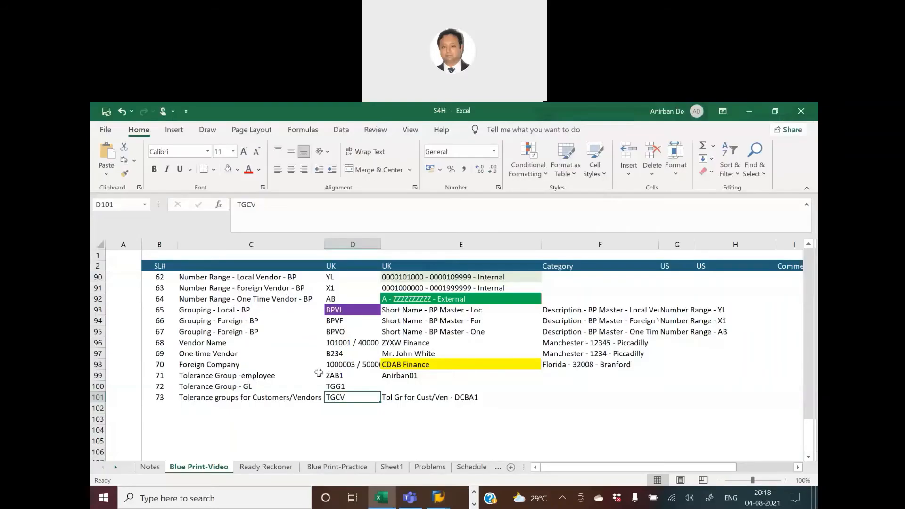
drag(245, 202, 157, 200)
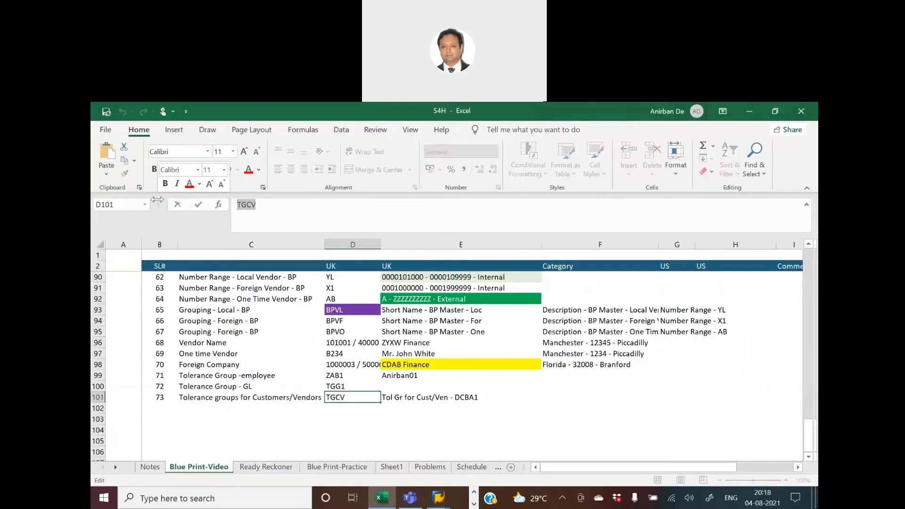
key(ctrl+c)
key(alt+Tab)
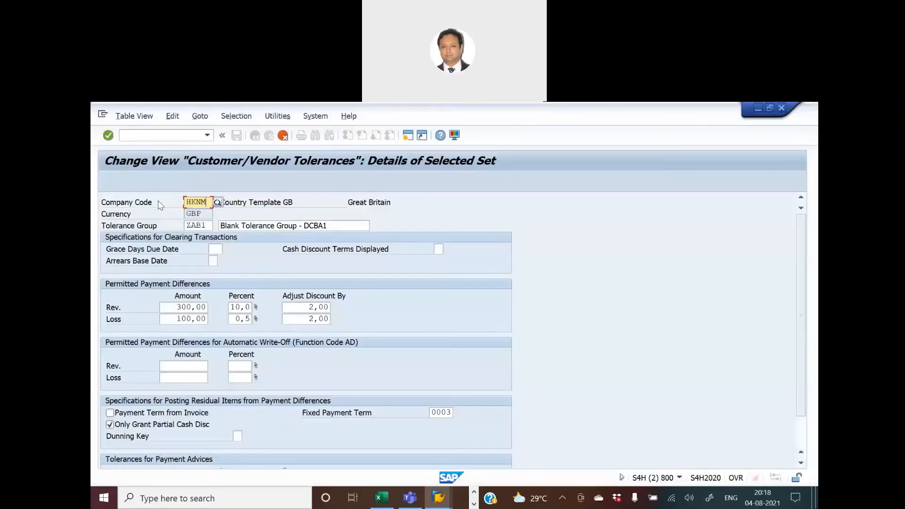
double_click(188, 225)
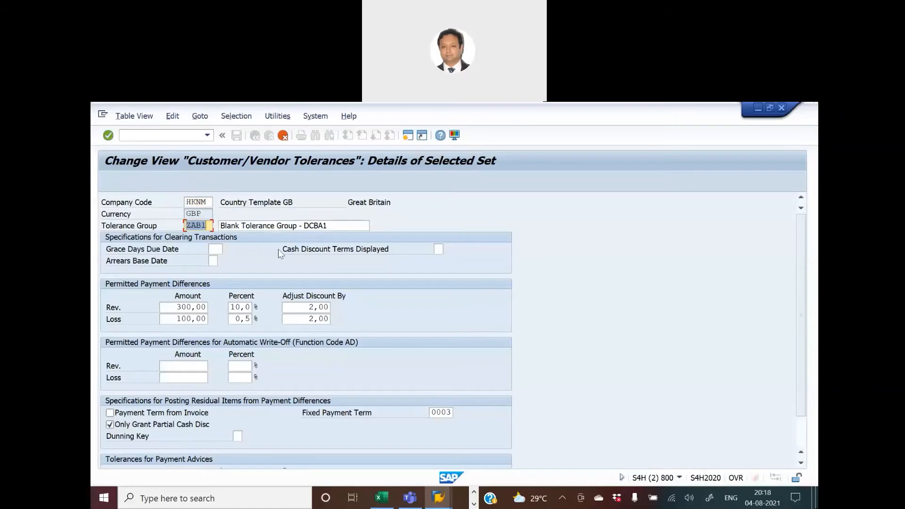
key(ctrl+v)
Change the blueprint's customer/vendor tolerance group description to Tol Gr for Cust/Ven - LNKG1.
key(alt+Tab)
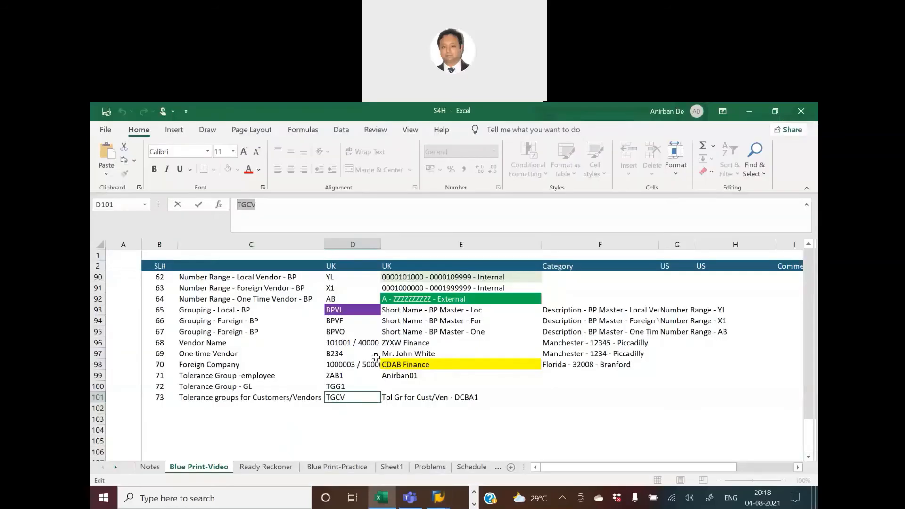
click(399, 396)
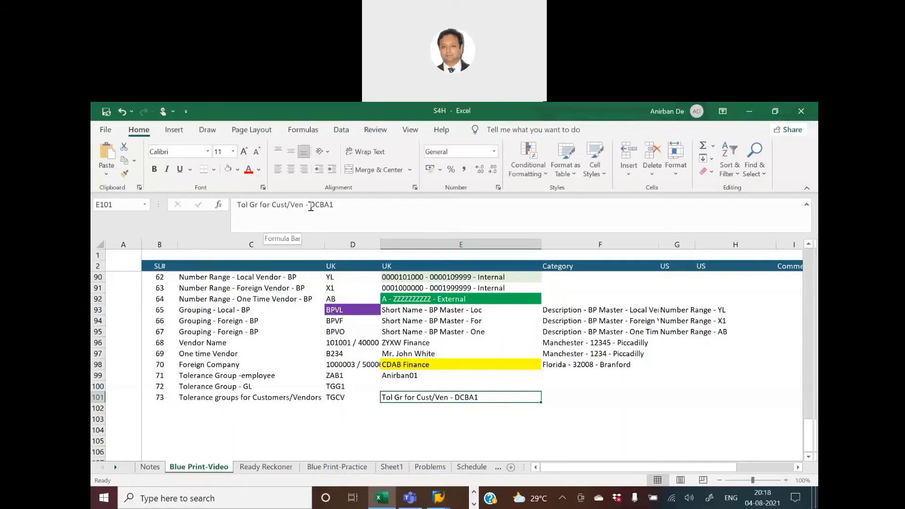
drag(310, 206, 410, 205)
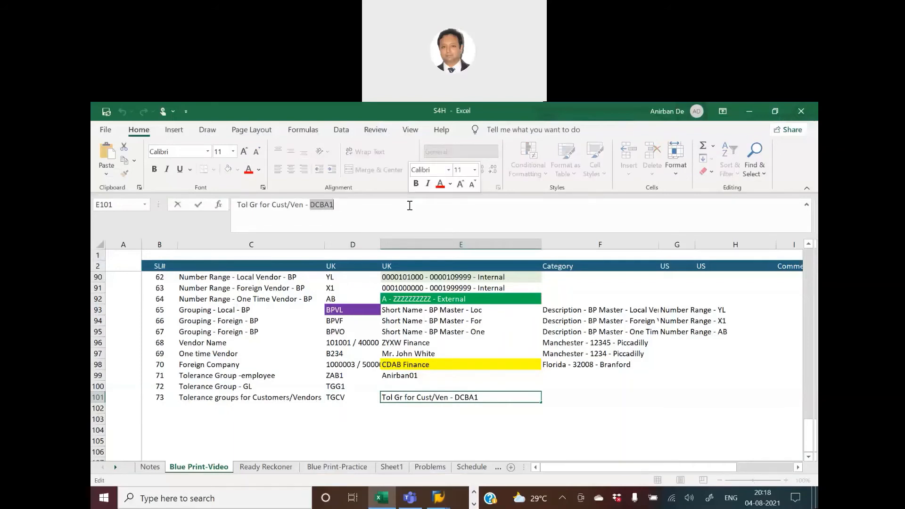
text(LNKG1)
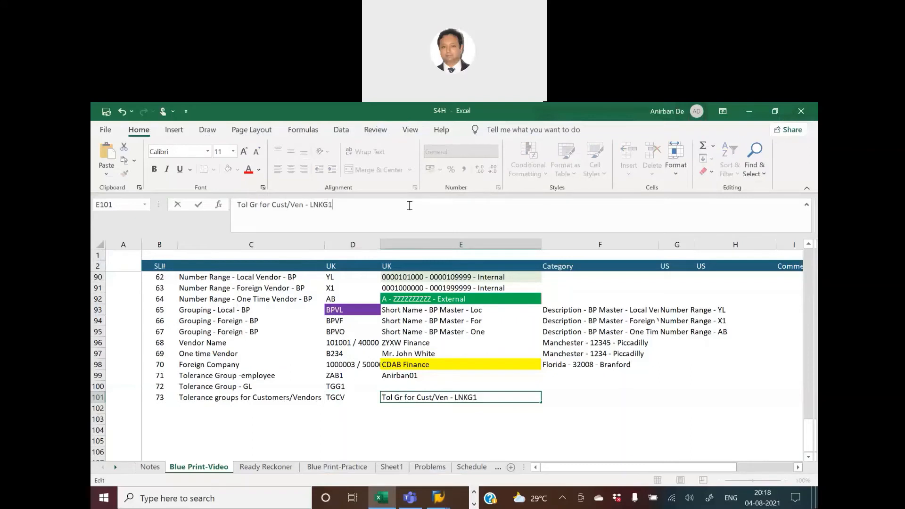
key(Return)
key(Up)
key(Right)
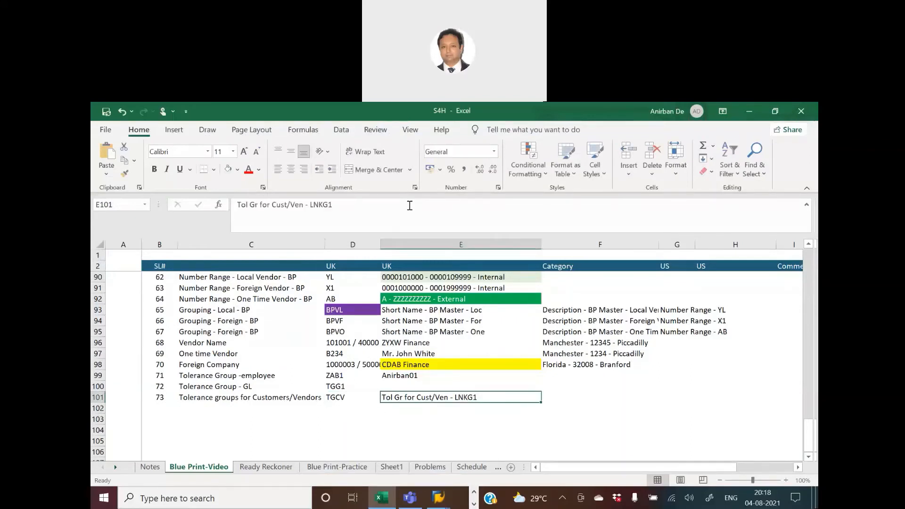
Paste the description Tol Gr for Cust/Ven - LNKG1 as the tolerance group name and confirm the copied entry.
drag(410, 206, 168, 208)
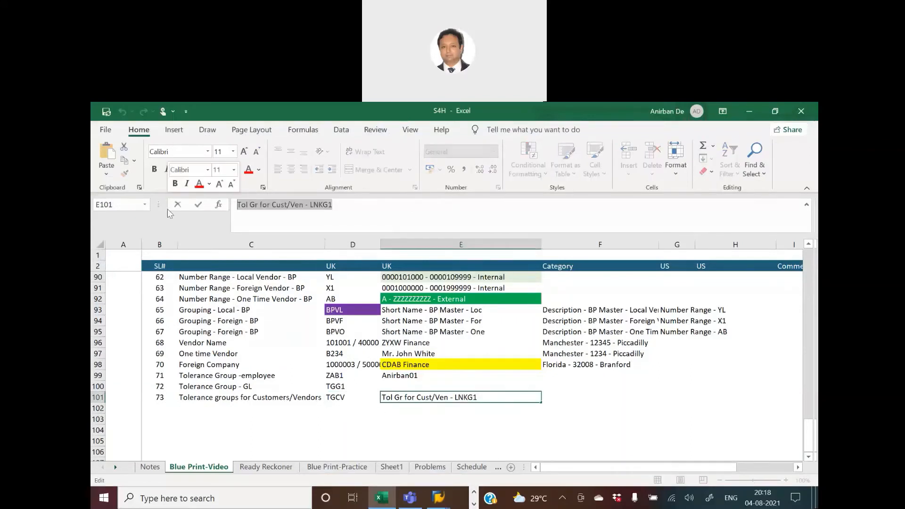
key(alt+Tab)
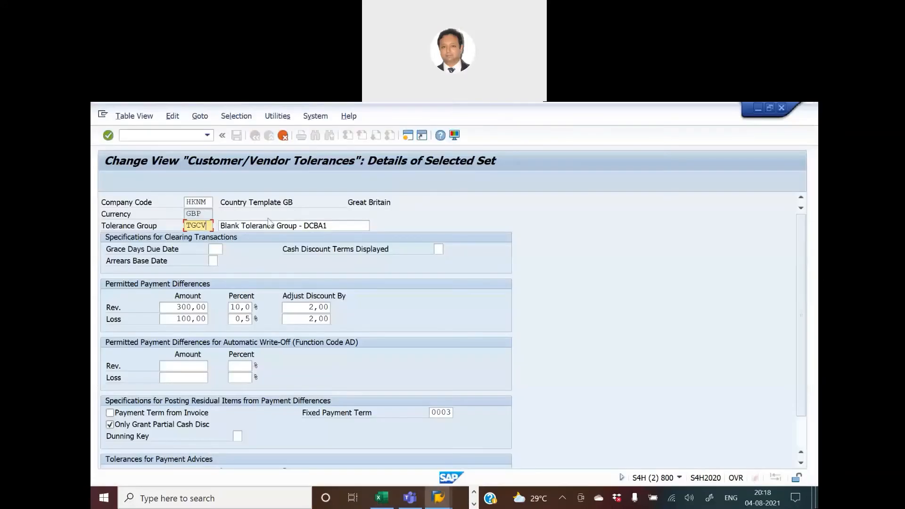
drag(335, 227, 178, 231)
key(ctrl+v)
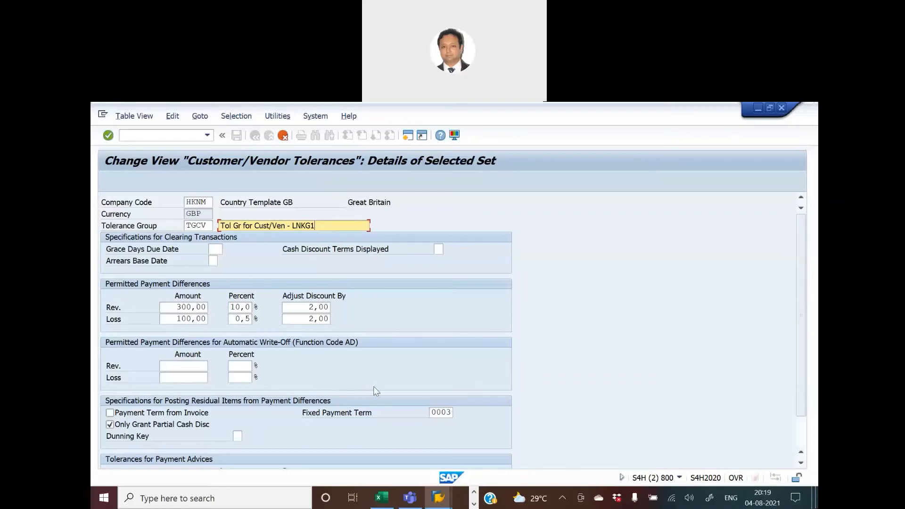
scroll(375, 390, down, 3)
scroll(375, 391, up, 3)
key(Return)
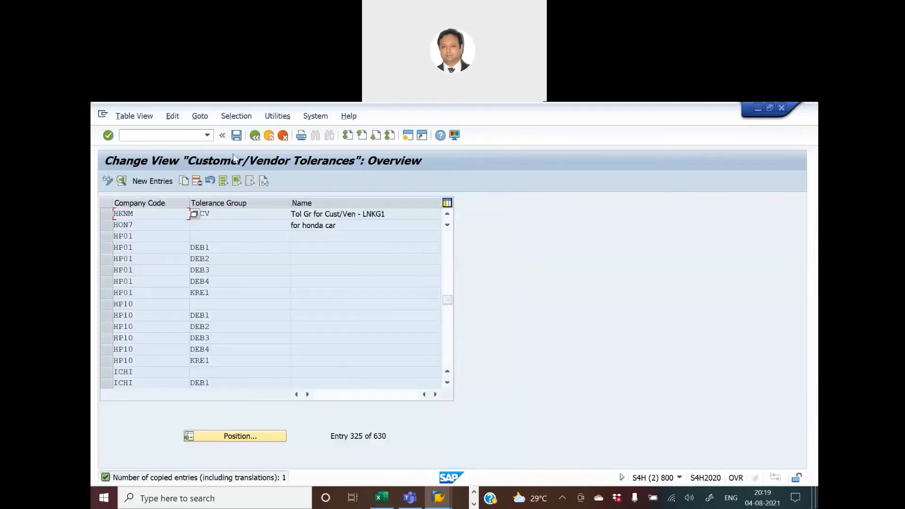
Delete the HKNM tolerance entries DEB1 through KRE1 from the customer/vendor tolerance list.
scroll(226, 259, up, 2)
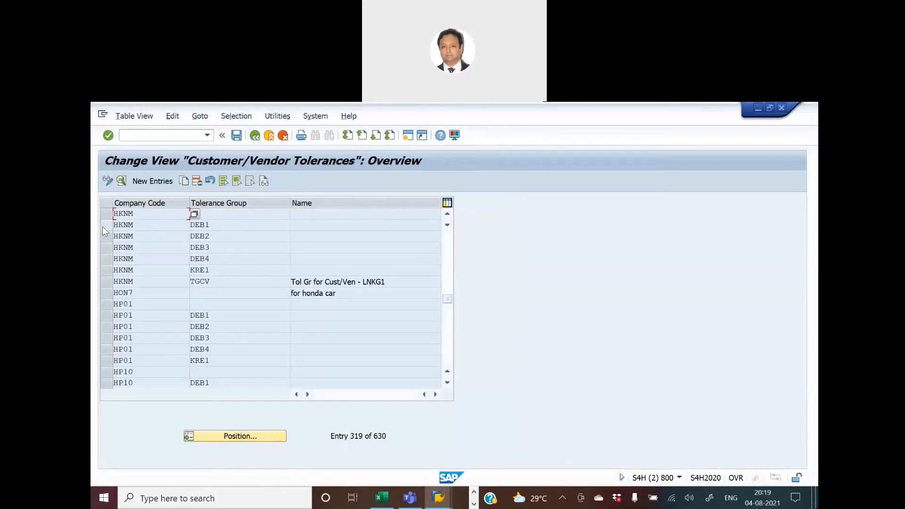
drag(103, 226, 107, 274)
click(195, 181)
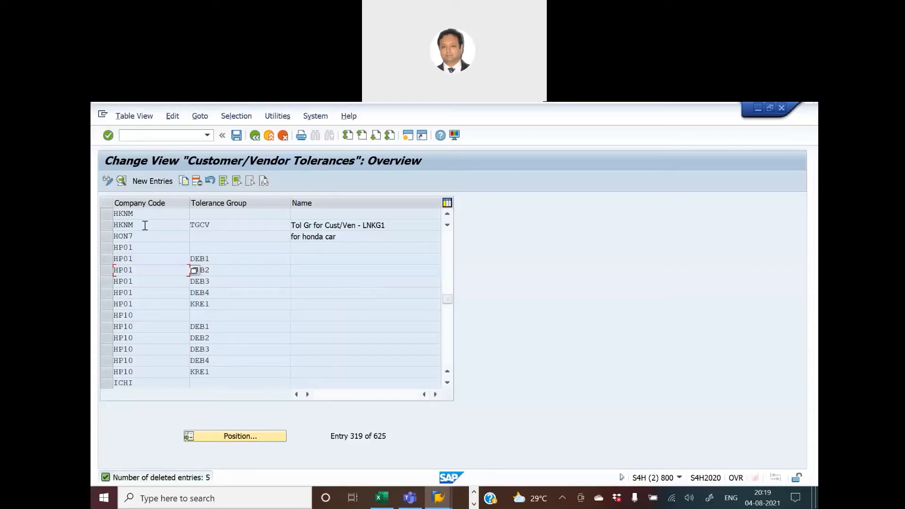
Check the Assign Tolerance Group to Customer and Vendor master Data activity in the Ready Reckoner sheet.
key(alt+Tab)
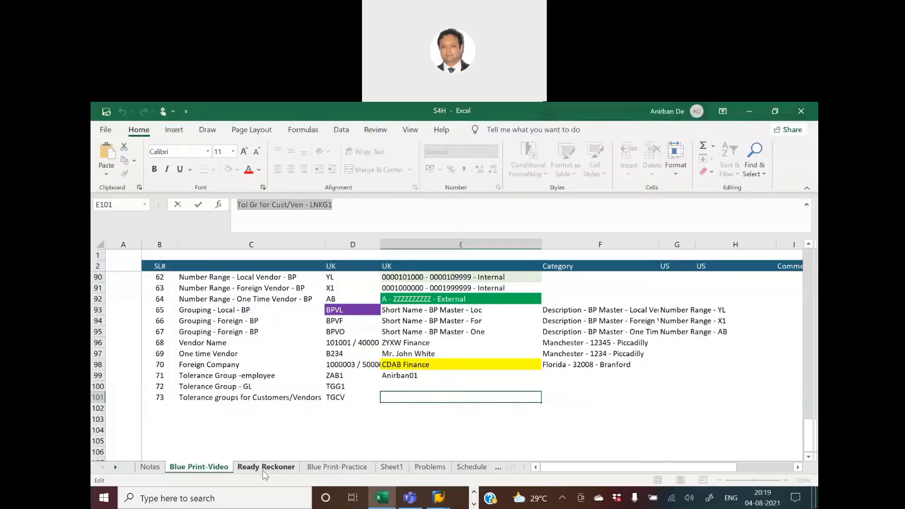
click(264, 466)
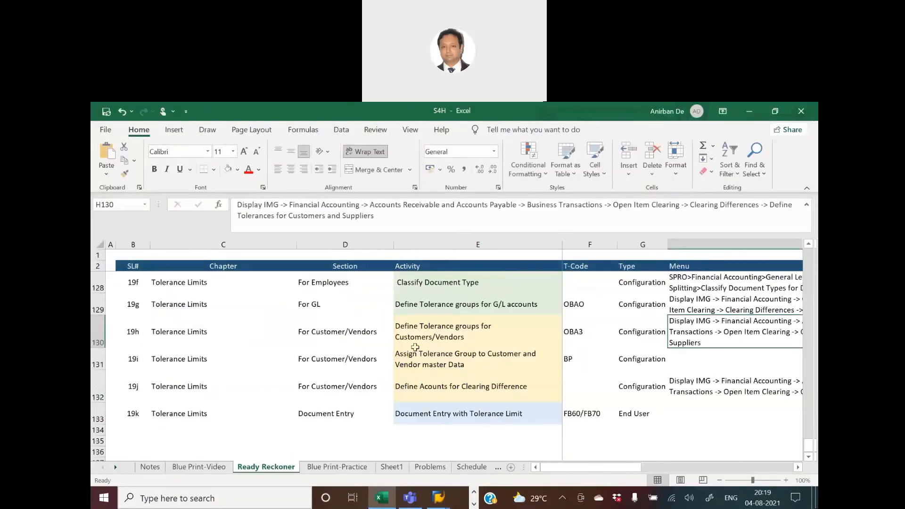
click(417, 321)
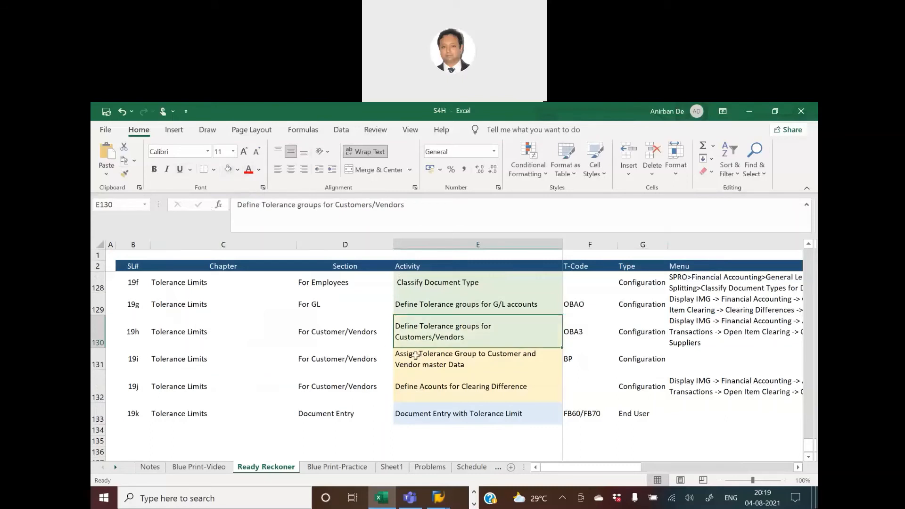
click(415, 356)
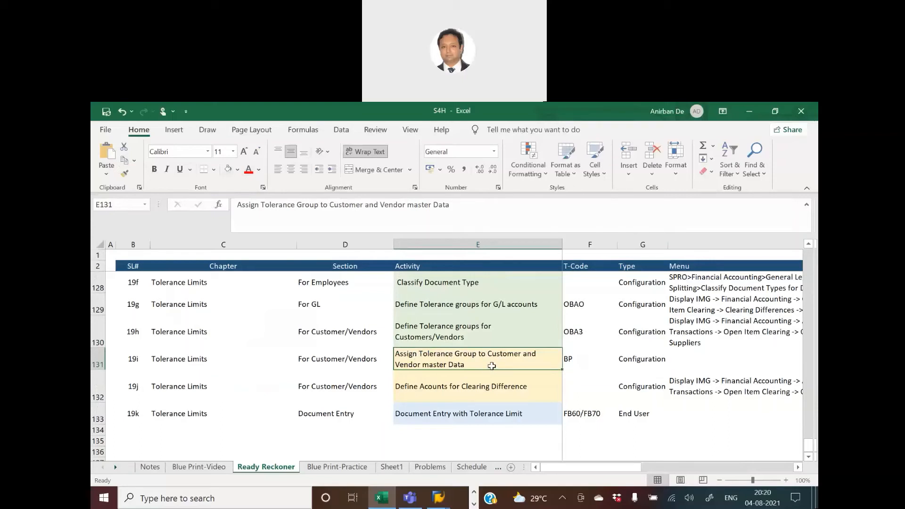
Open the Maintain Business Partner transaction BP in SAP.
key(alt+Tab)
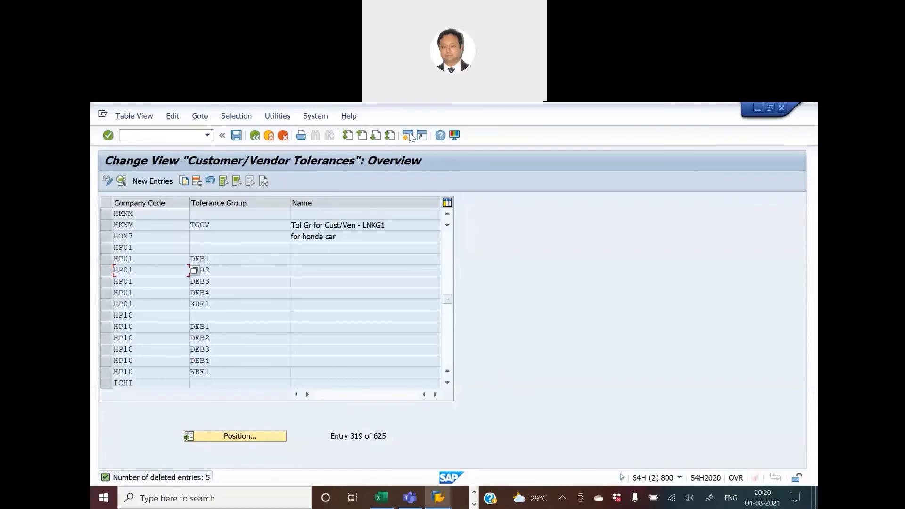
key(alt+Tab)
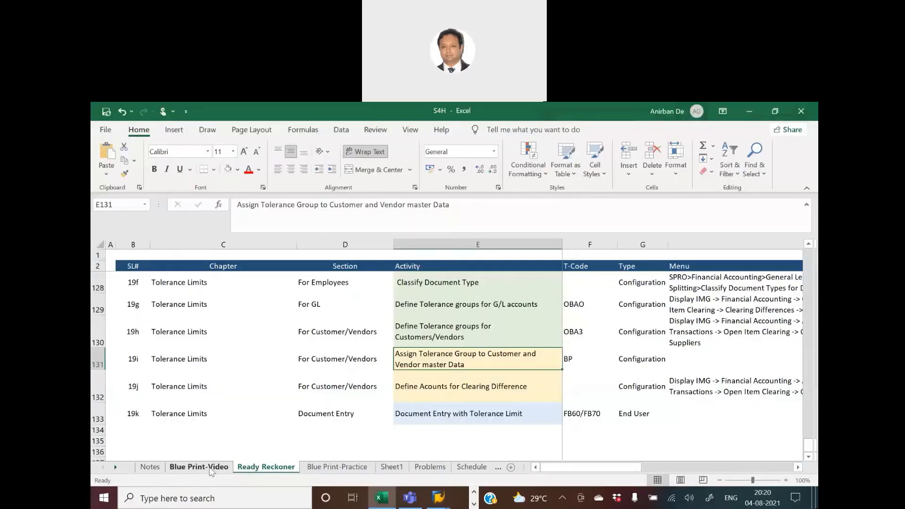
click(199, 466)
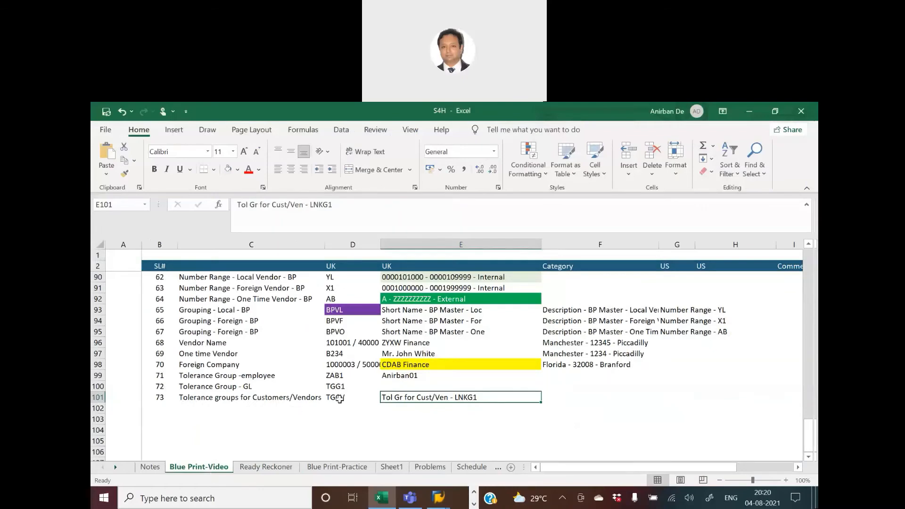
click(339, 399)
key(alt+Tab)
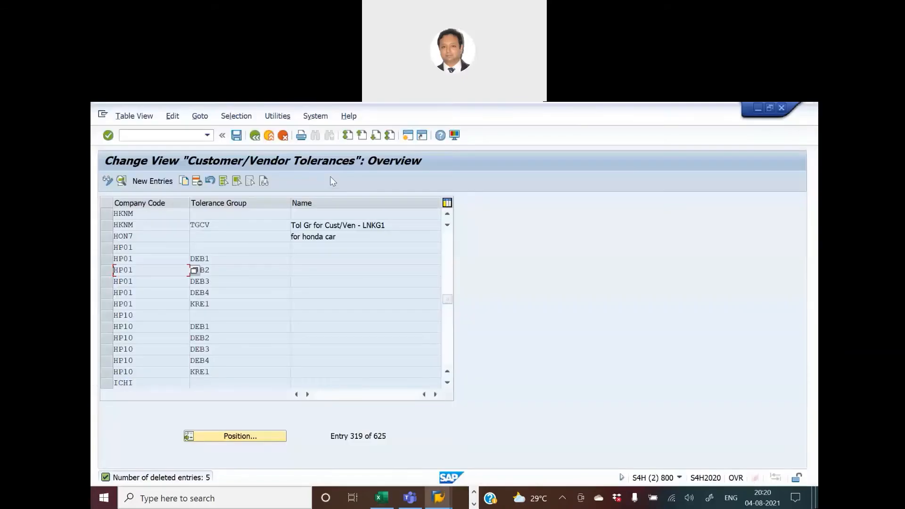
key(alt+Tab)
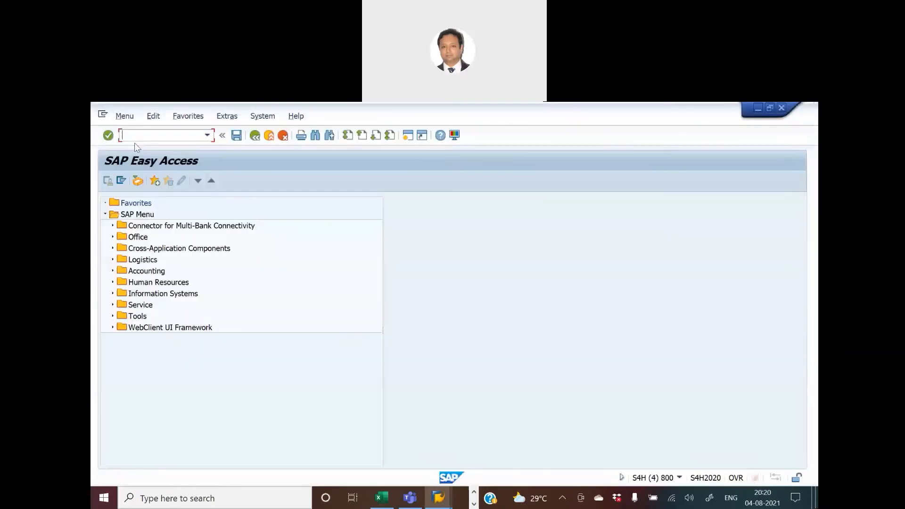
text(bp)
key(Return)
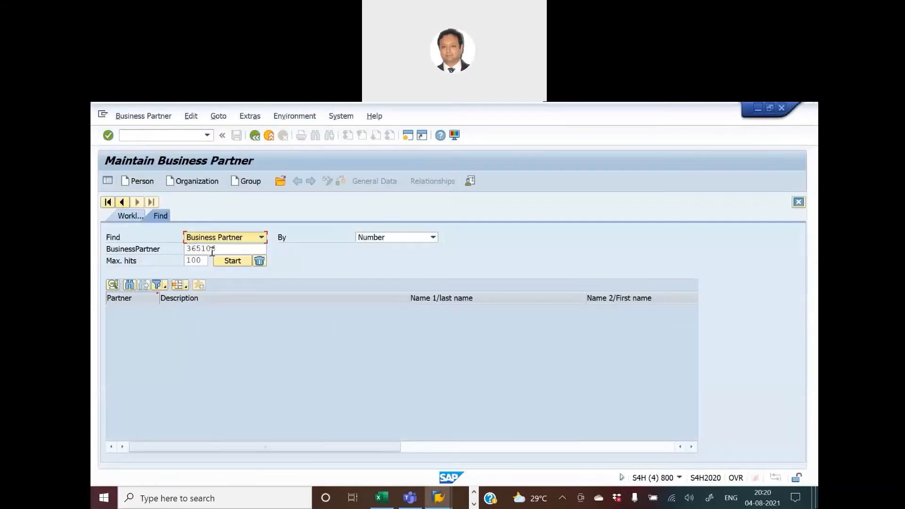
key(alt+Tab)
key(Tab)
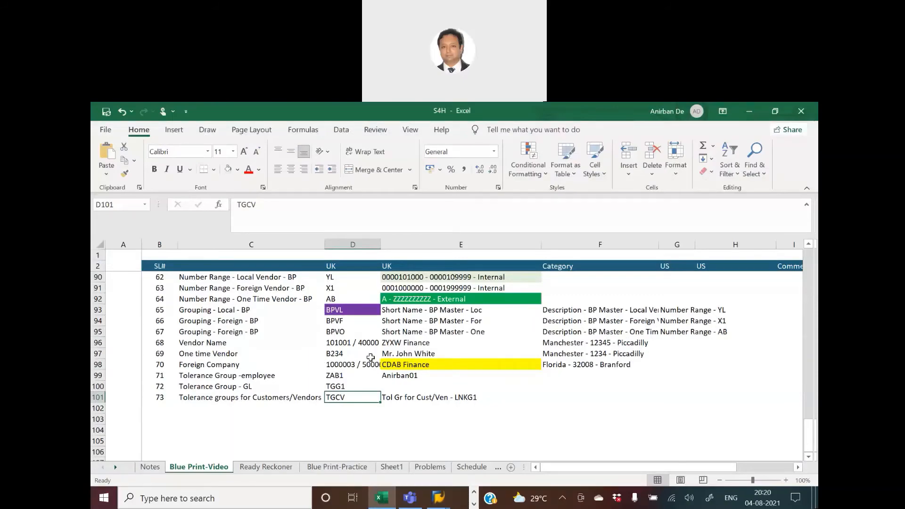
scroll(371, 357, up, 3)
scroll(370, 357, up, 2)
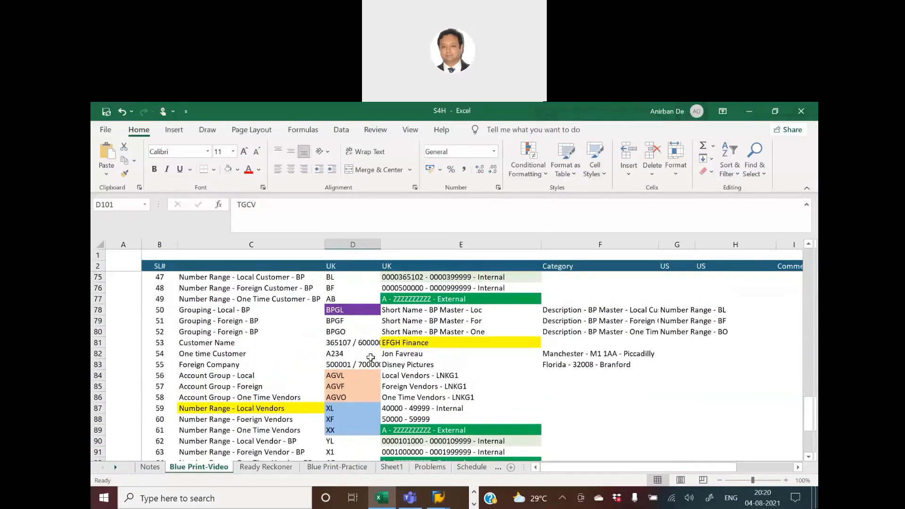
click(338, 343)
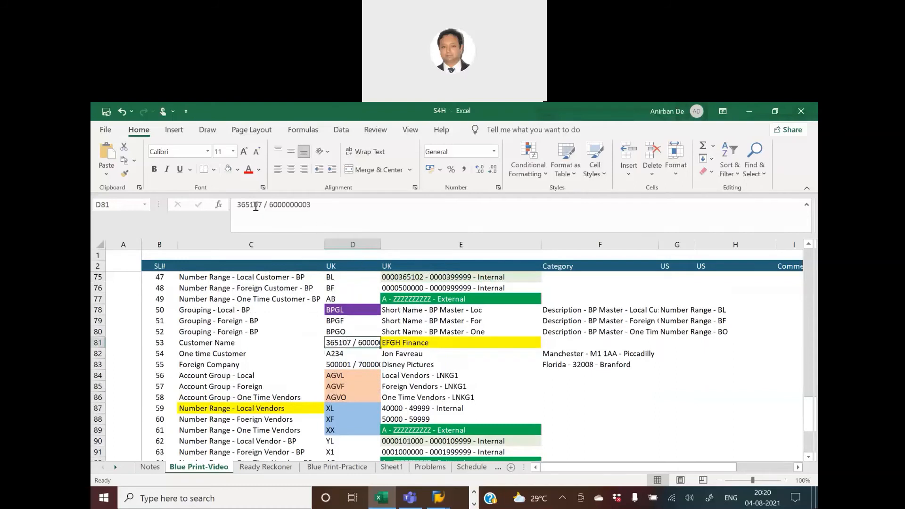
drag(237, 205, 261, 202)
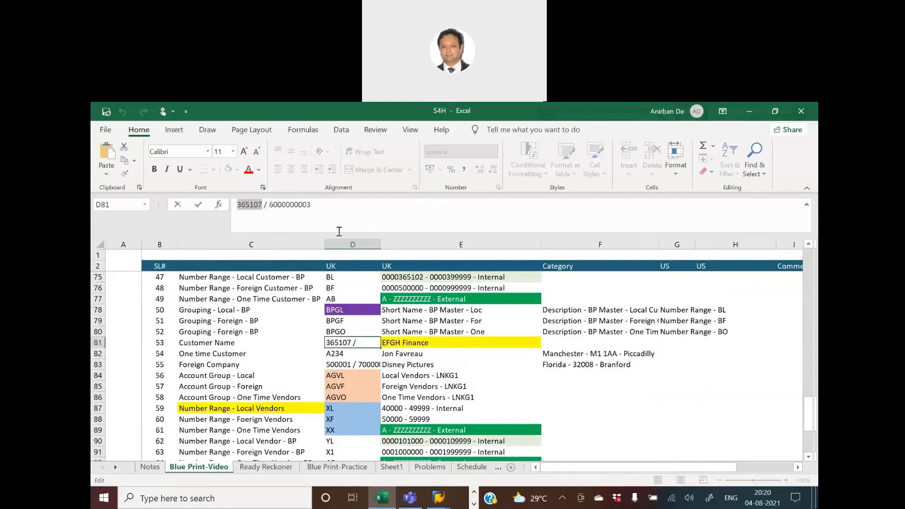
key(alt+Tab)
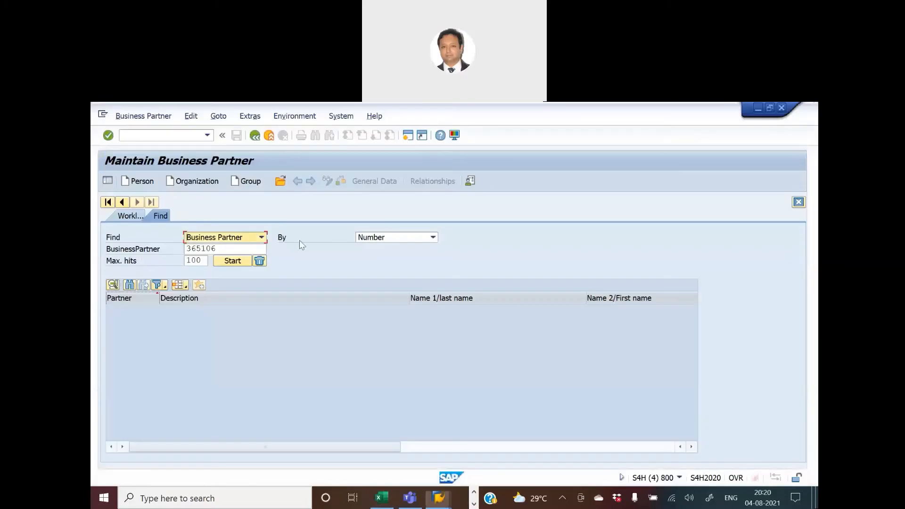
click(212, 248)
text(7)
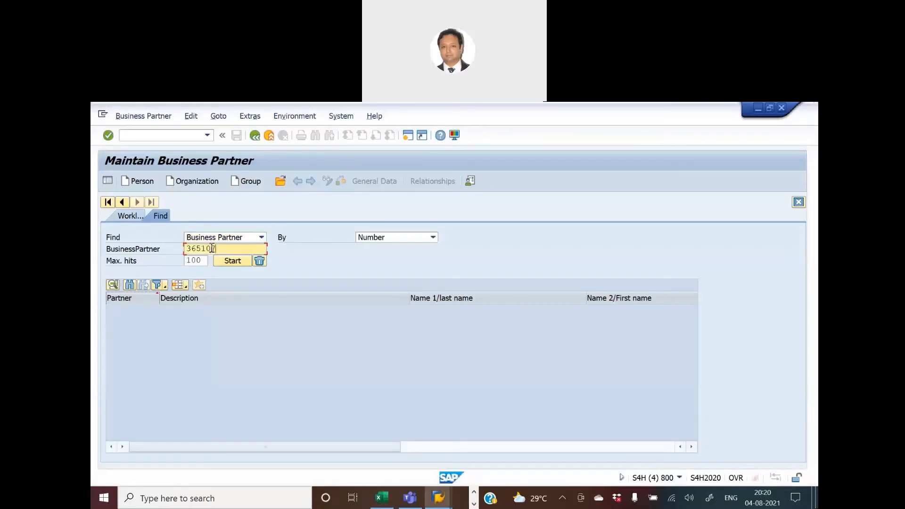
key(Return)
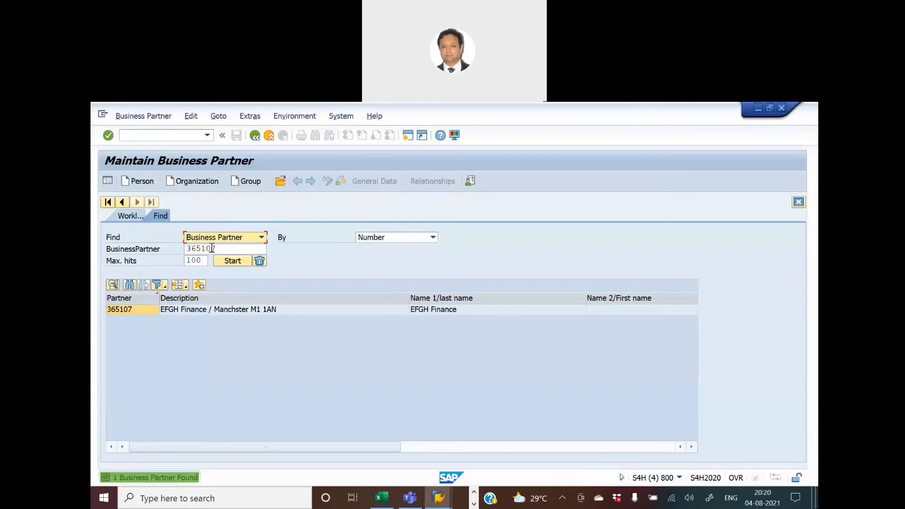
Open business partner 365107 from the search results and switch it to change mode.
key(alt+Tab)
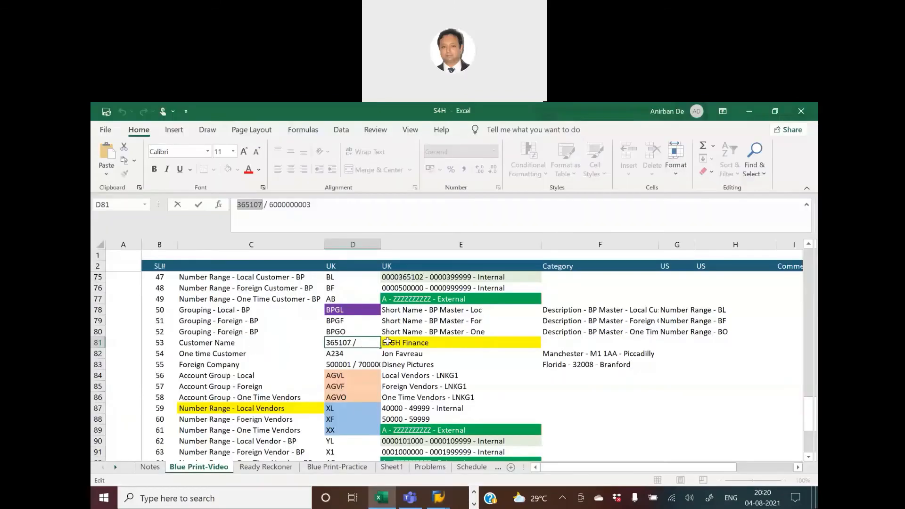
click(498, 346)
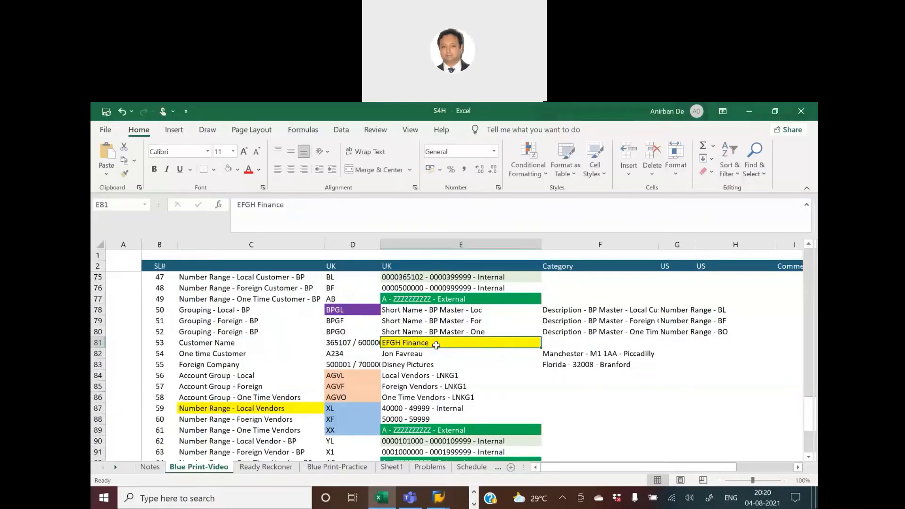
key(alt+Tab)
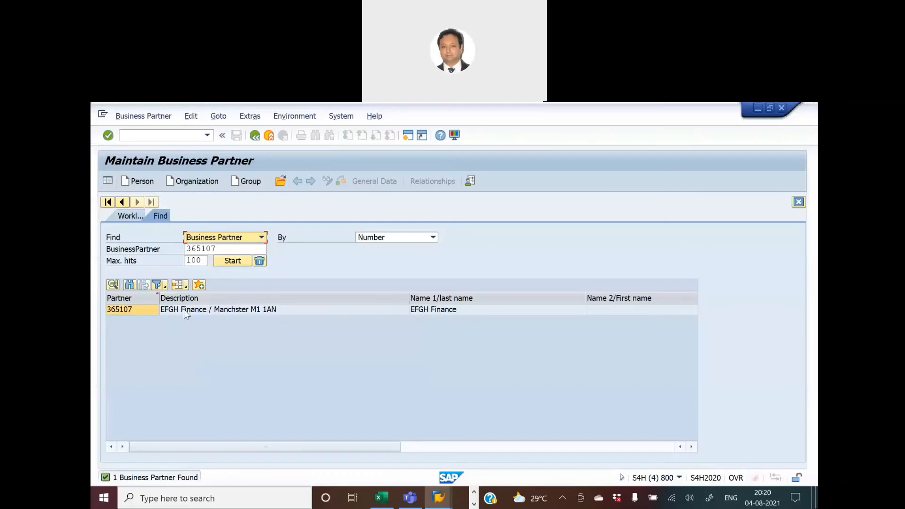
double_click(185, 312)
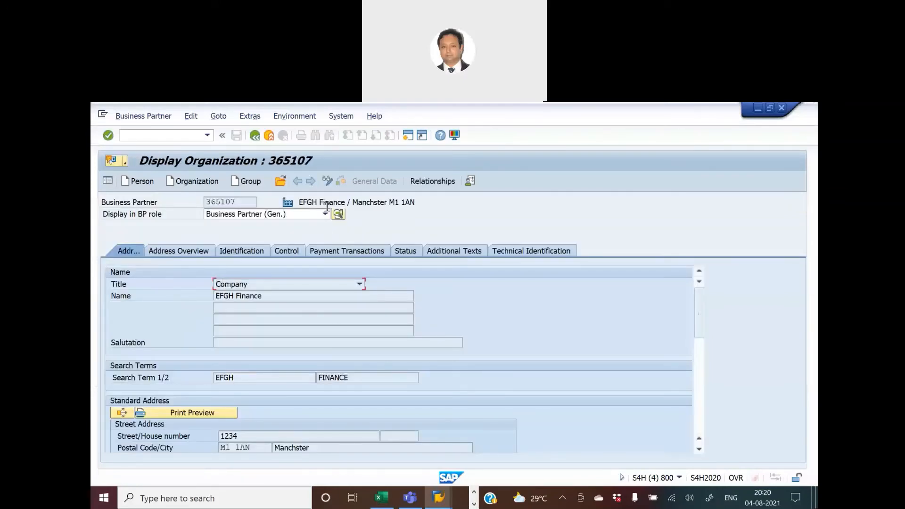
click(329, 181)
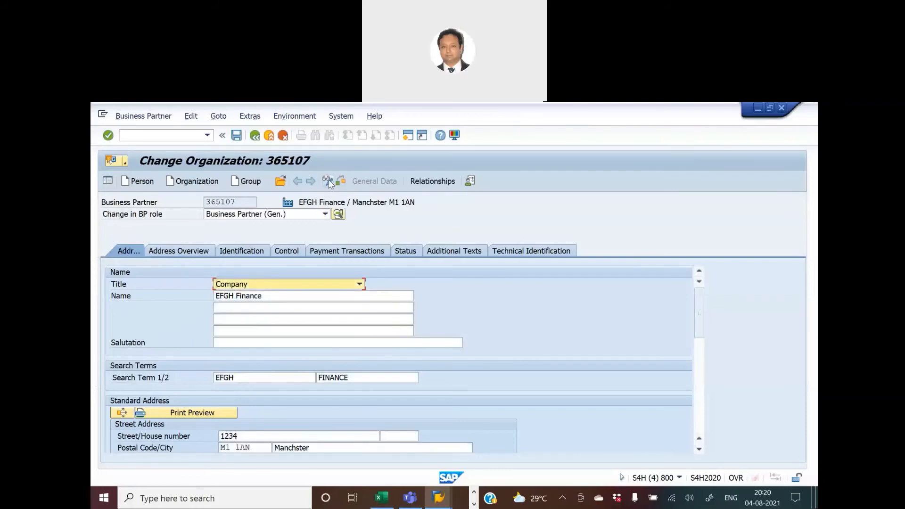
Change the business partner's role to FI Customer.
click(326, 214)
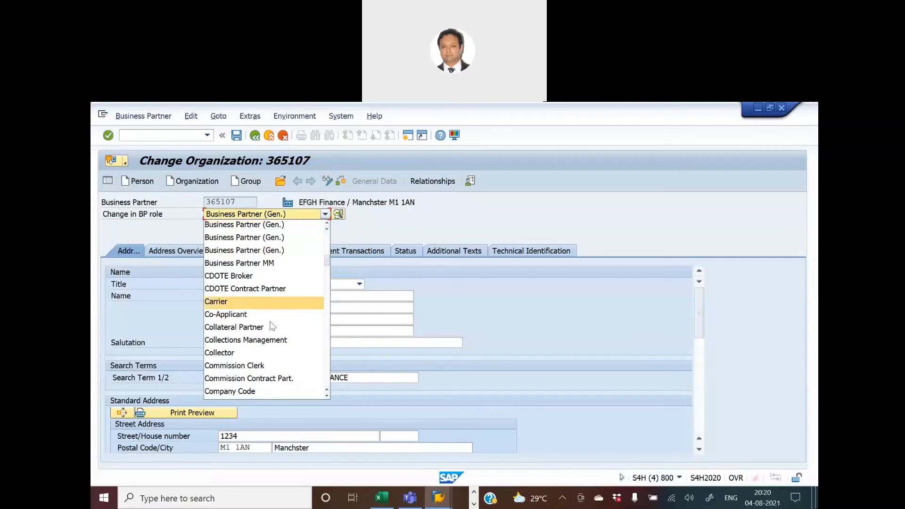
scroll(272, 328, down, 6)
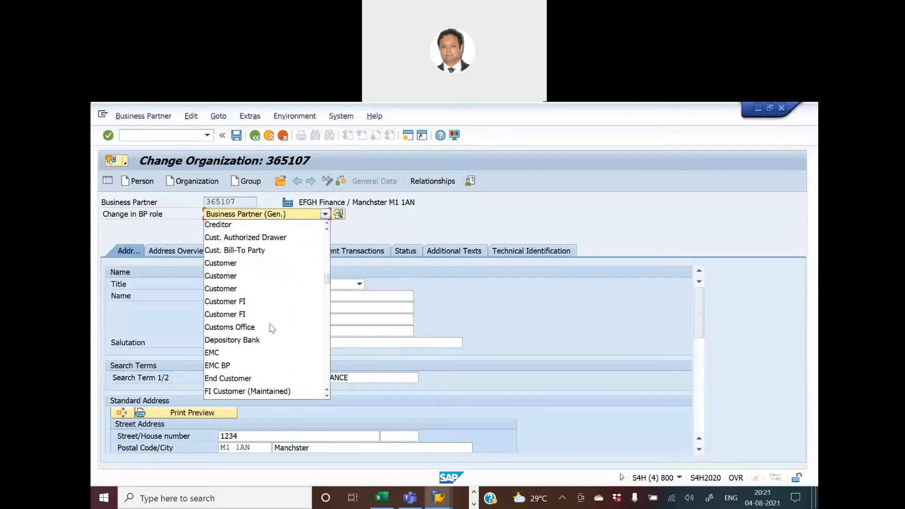
scroll(257, 330, down, 2)
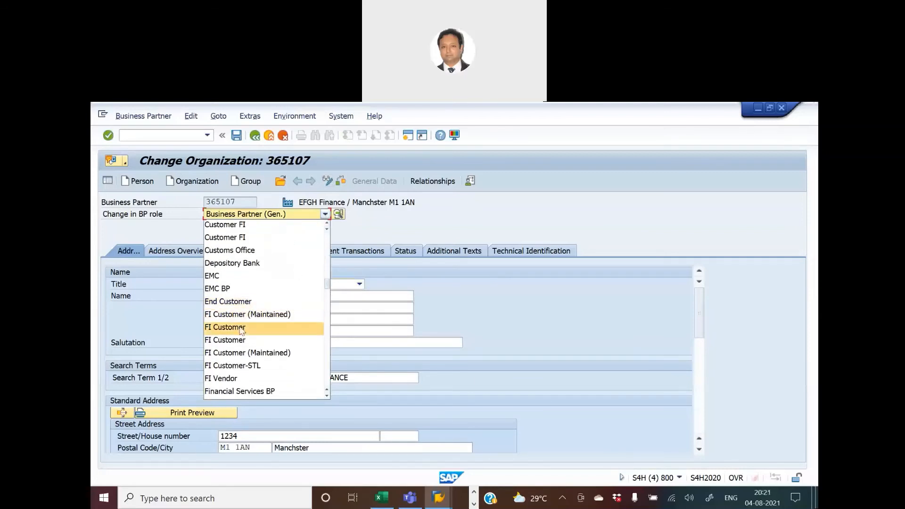
click(242, 328)
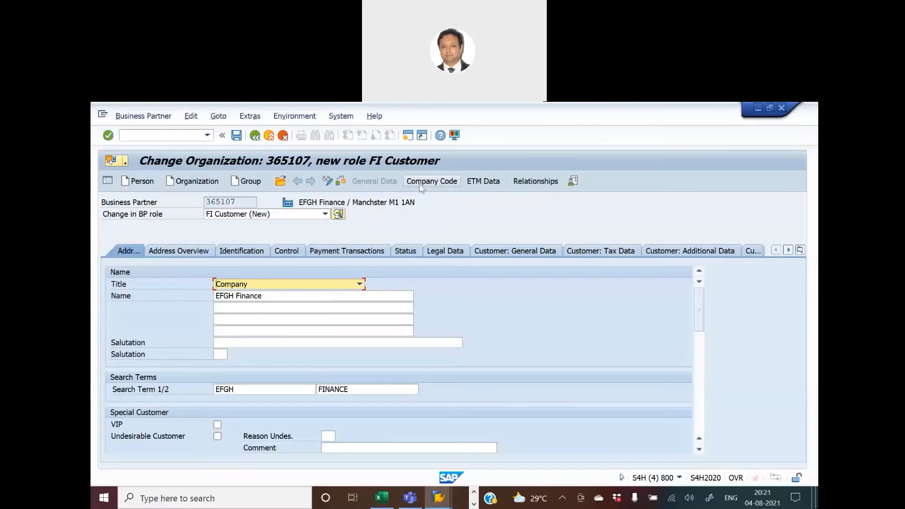
Open the company code data's customer payment transactions and select the Tolerance Group field.
click(433, 184)
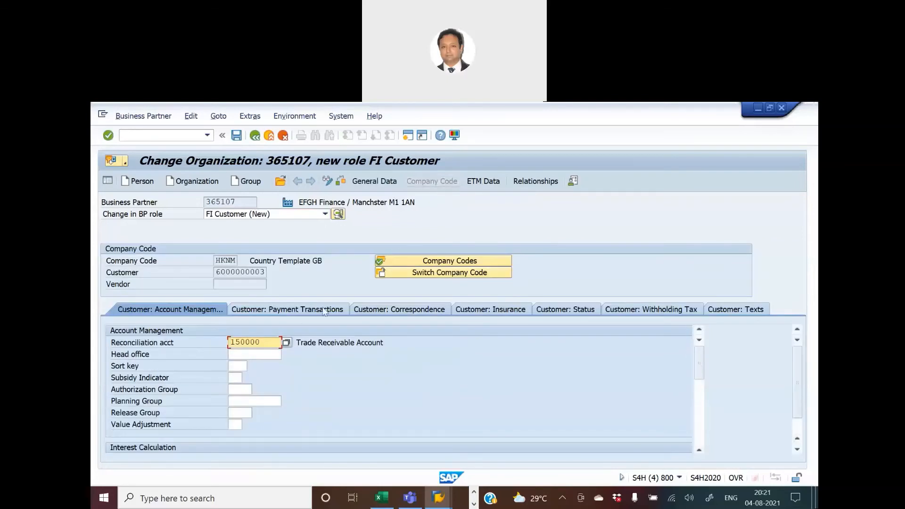
click(292, 309)
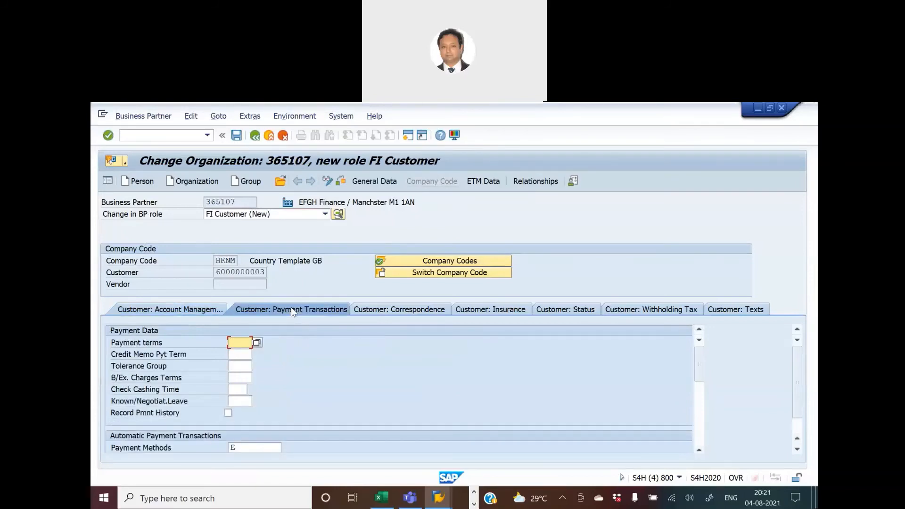
click(242, 366)
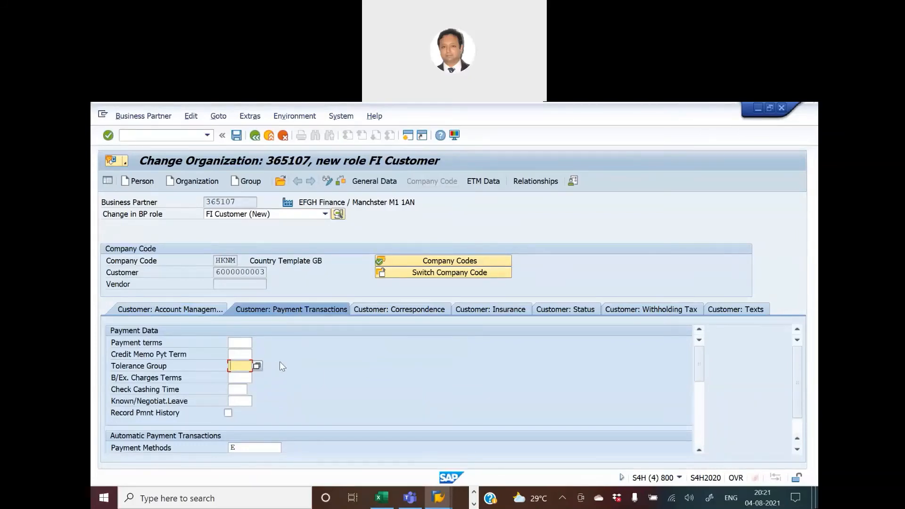
Check the TGCV tolerance group in the blueprint sheet and browse the tolerance group value list for the field.
key(alt+Tab)
key(alt+Tab)
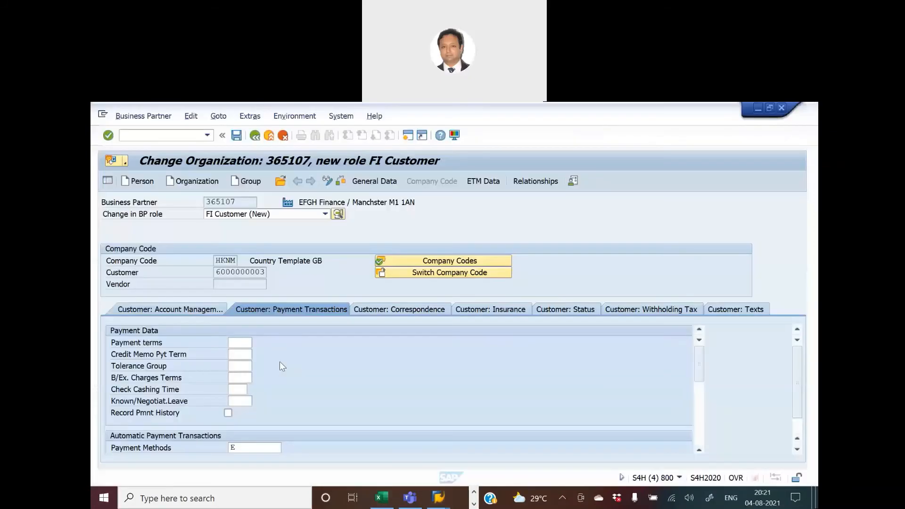
key(alt+Tab)
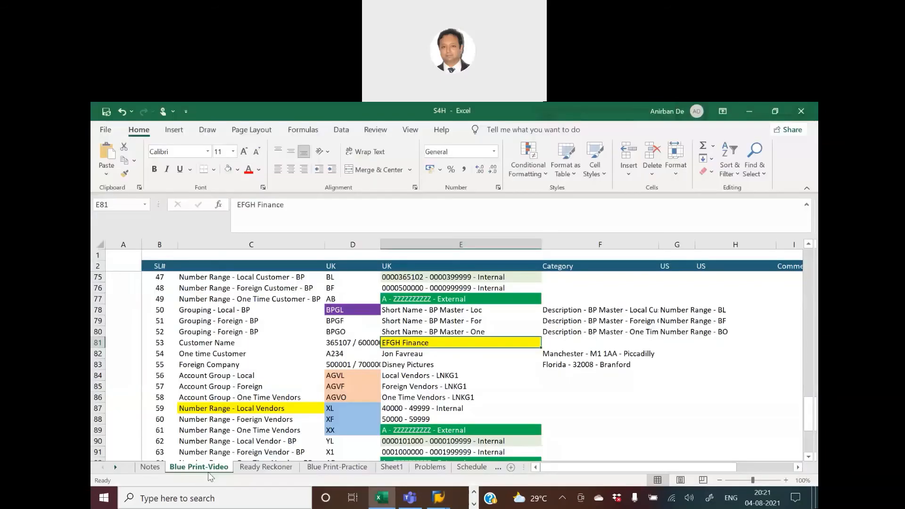
scroll(355, 398, down, 5)
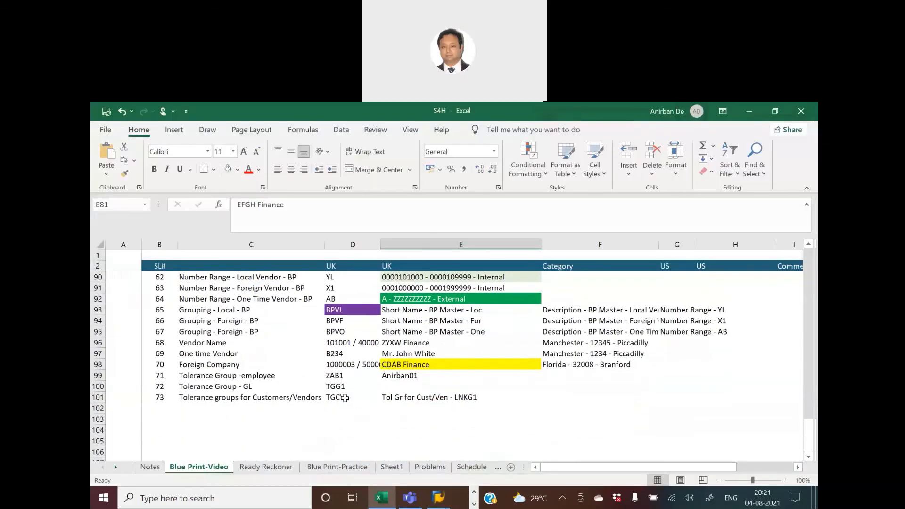
click(355, 397)
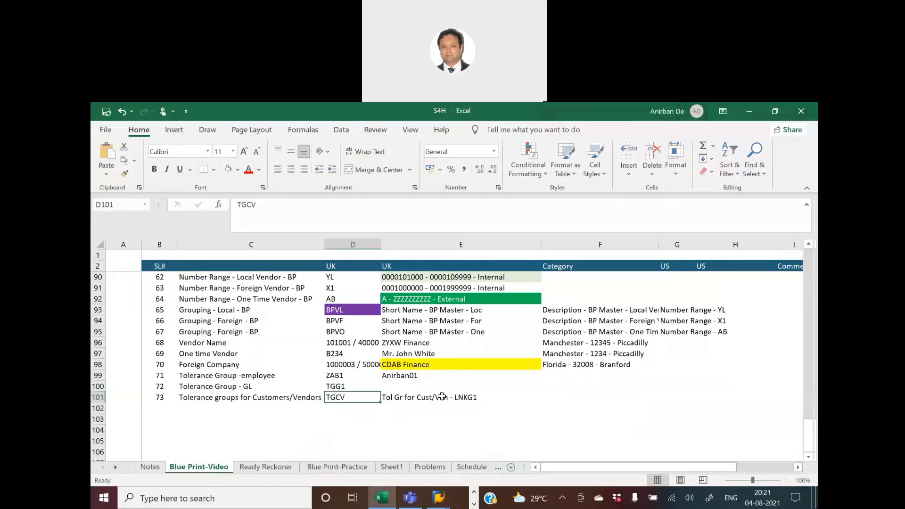
key(alt+Tab)
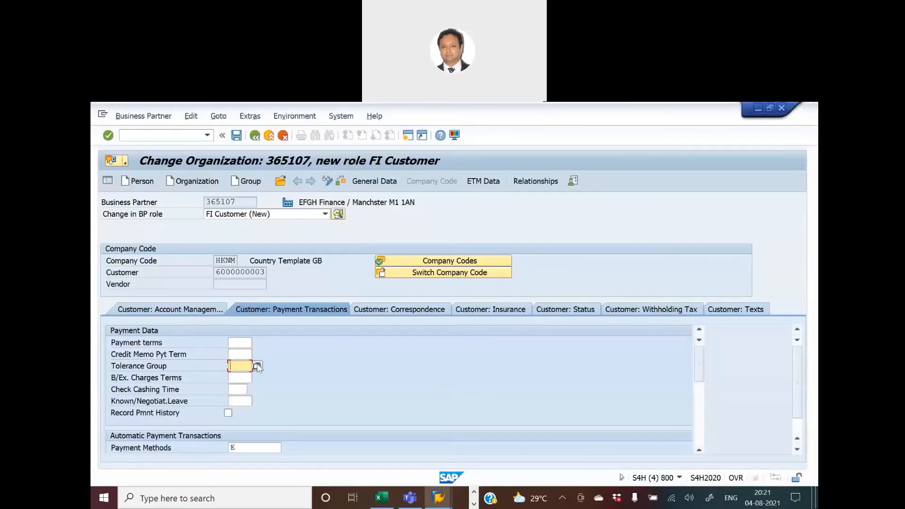
click(257, 365)
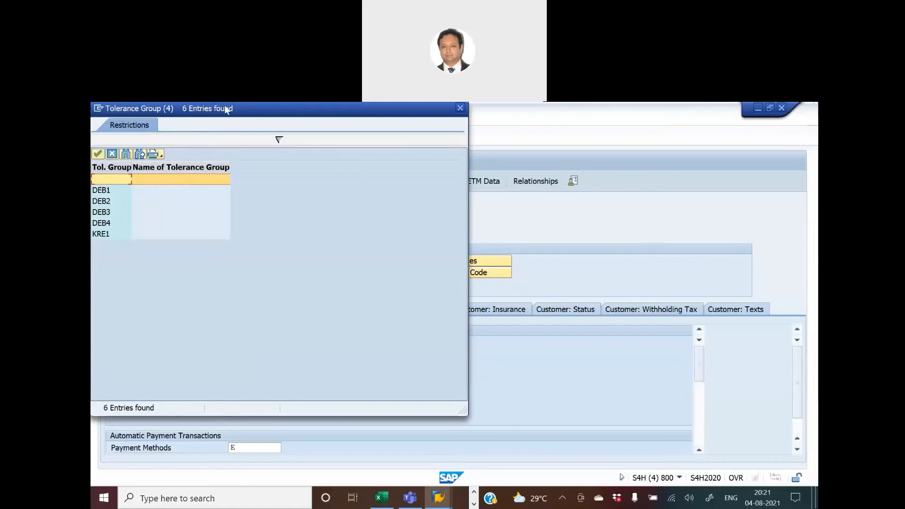
drag(224, 106, 455, 145)
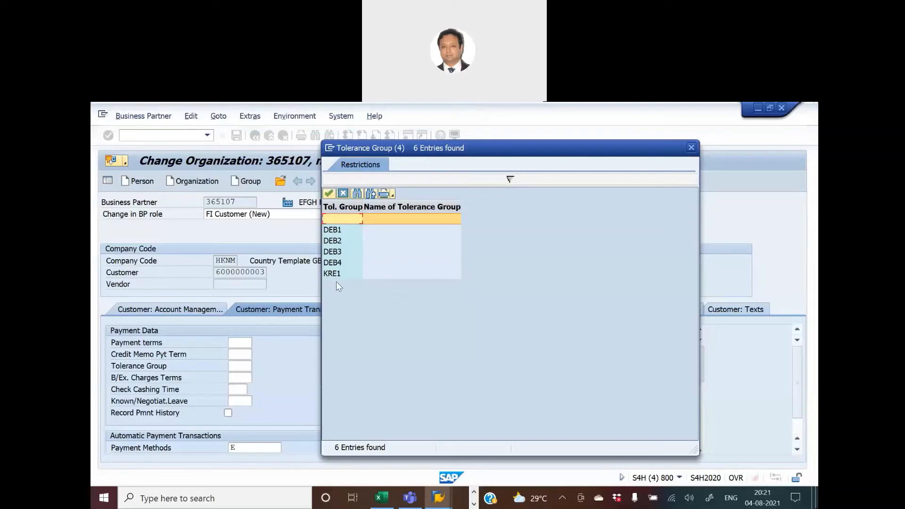
click(691, 147)
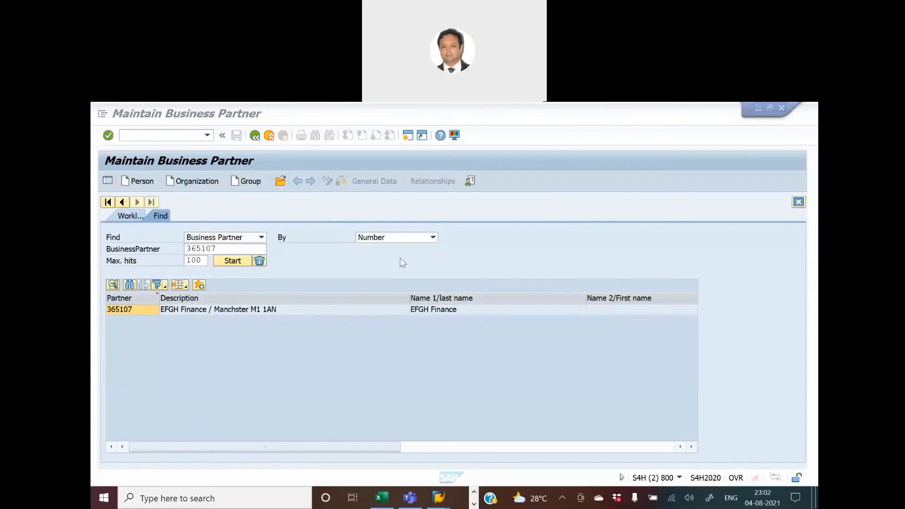
Switch to the Assign Users to Tolerance Groups window.
mouse_move(434, 496)
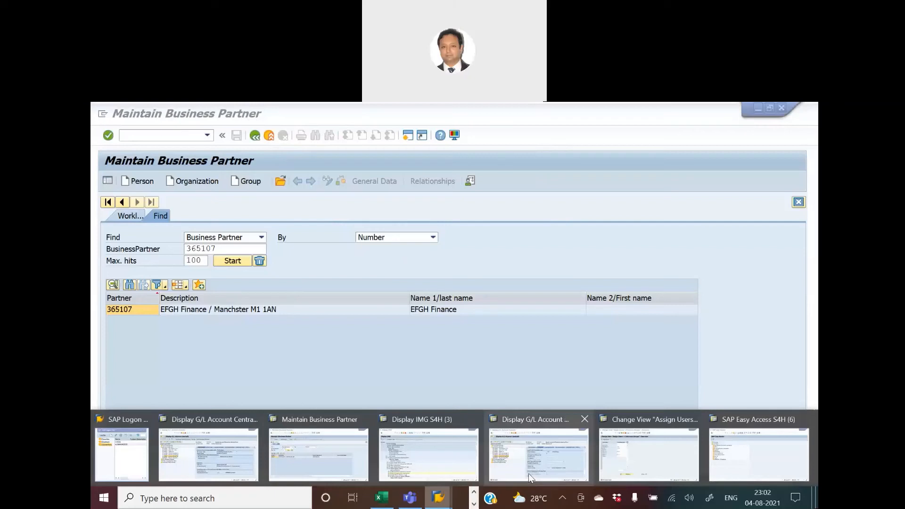
click(649, 453)
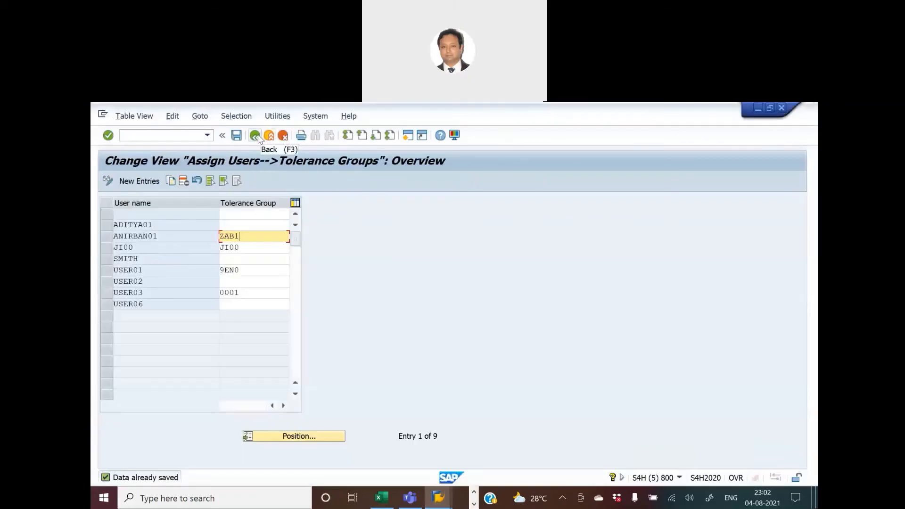
Open the IMG activity Define Tolerances for Customers and Suppliers under Open Item Clearing, Clearing Differences.
click(255, 135)
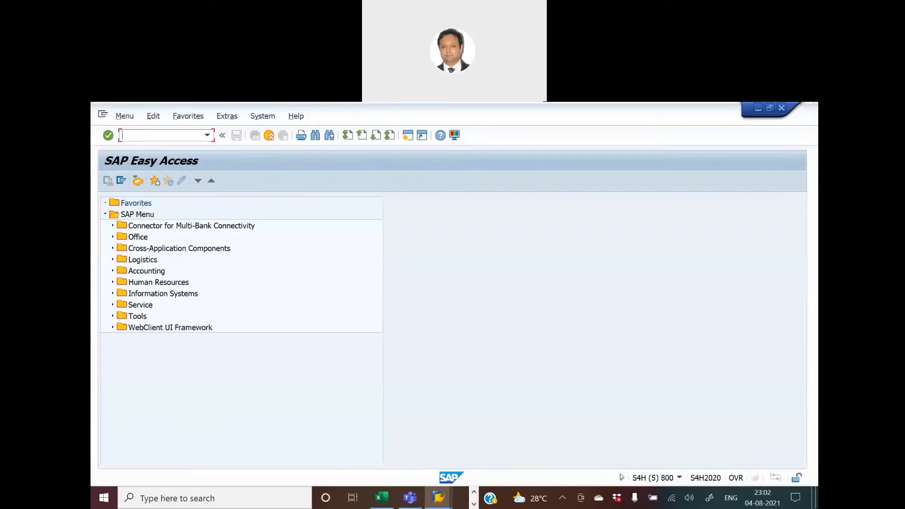
text(SPRO)
key(Return)
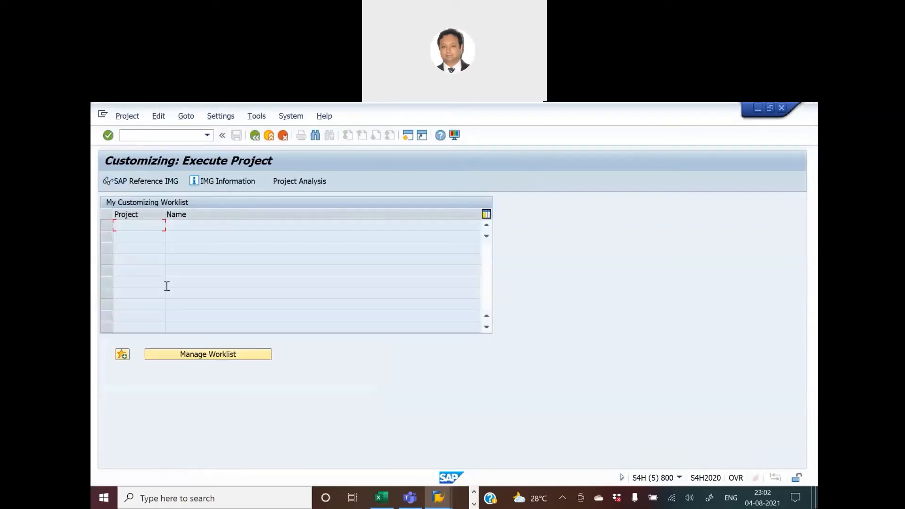
click(146, 183)
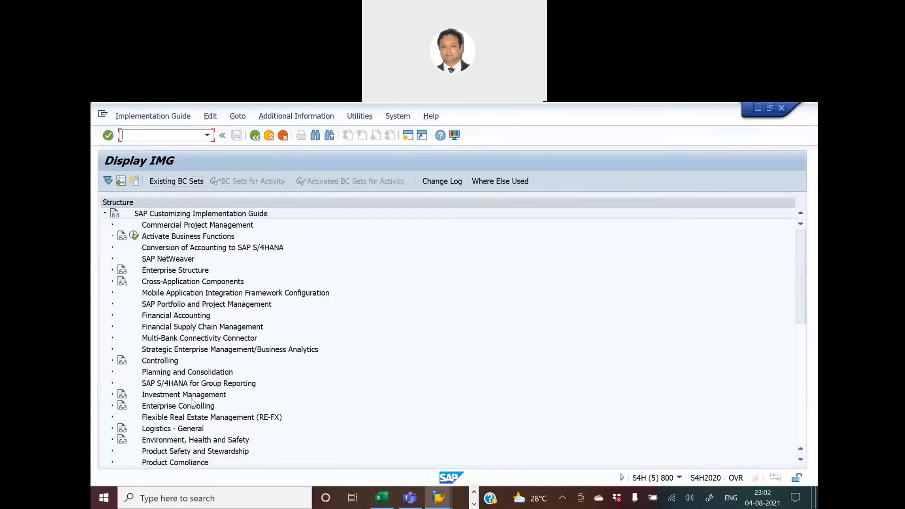
click(112, 316)
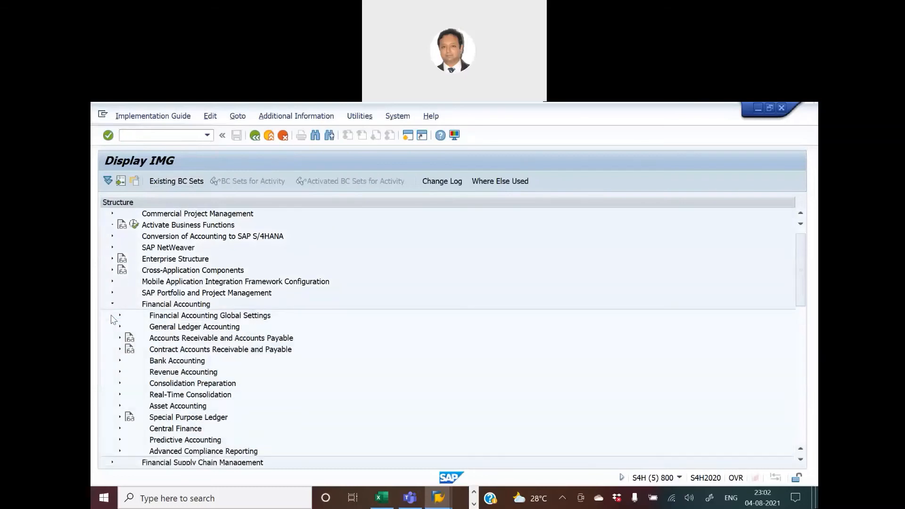
click(120, 338)
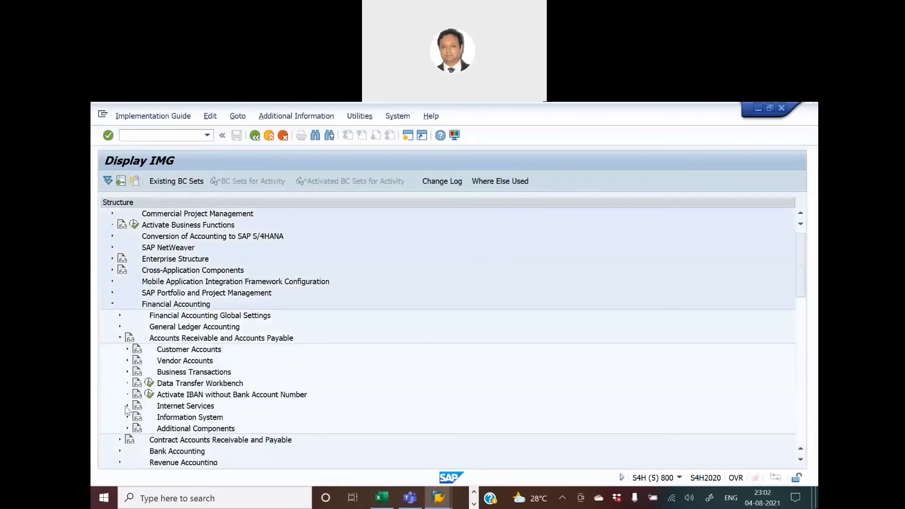
click(128, 373)
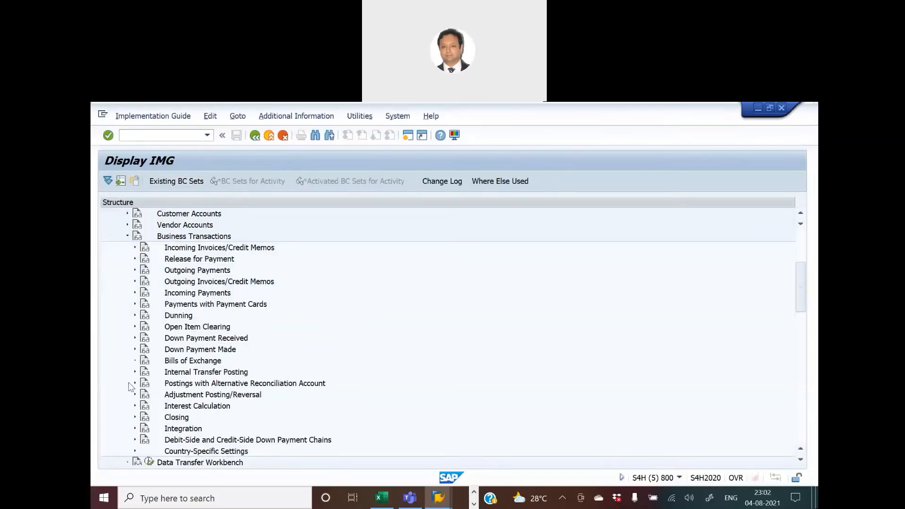
click(135, 327)
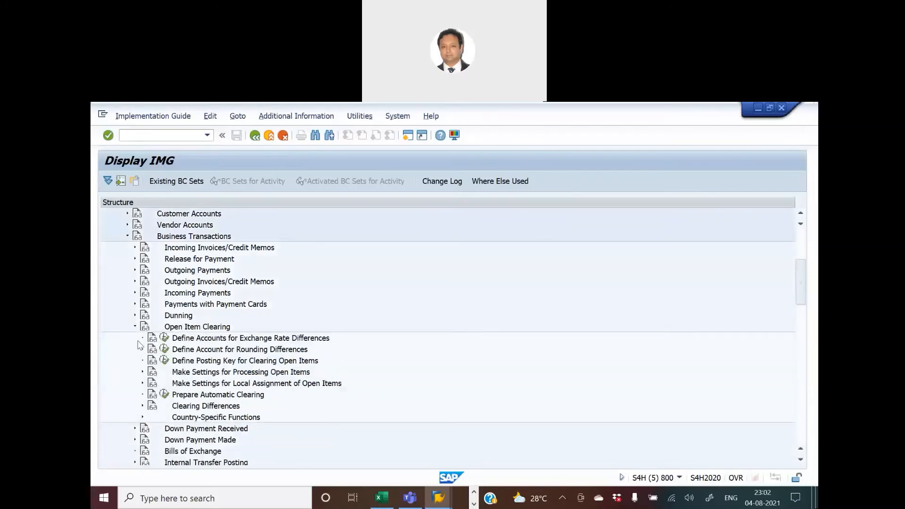
click(143, 406)
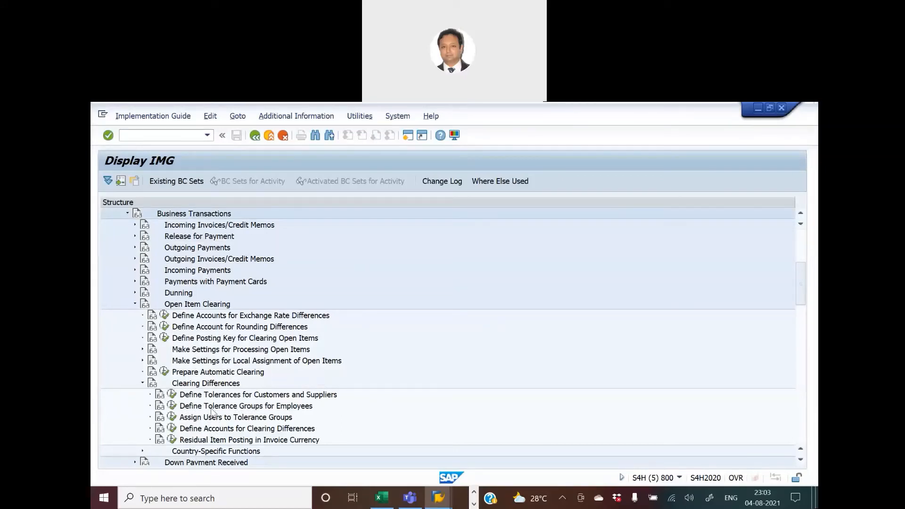
scroll(232, 340, up, 3)
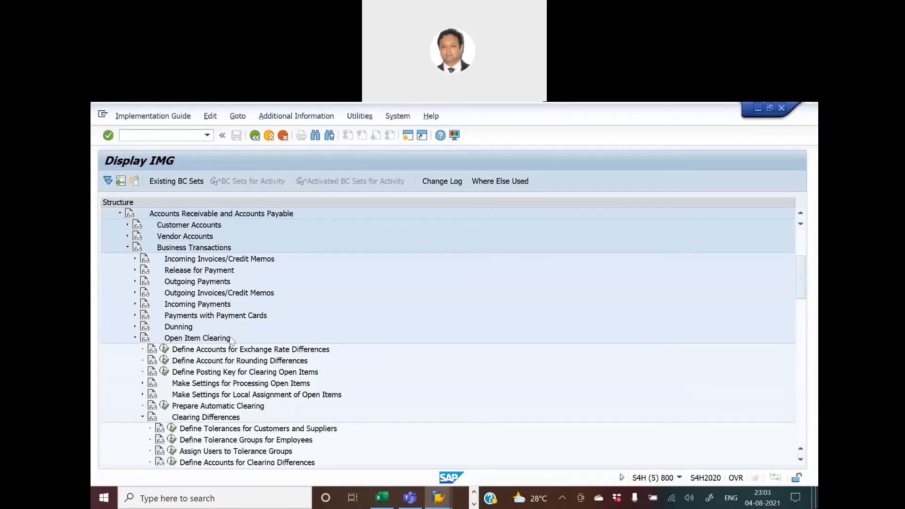
scroll(232, 340, up, 2)
scroll(232, 340, down, 6)
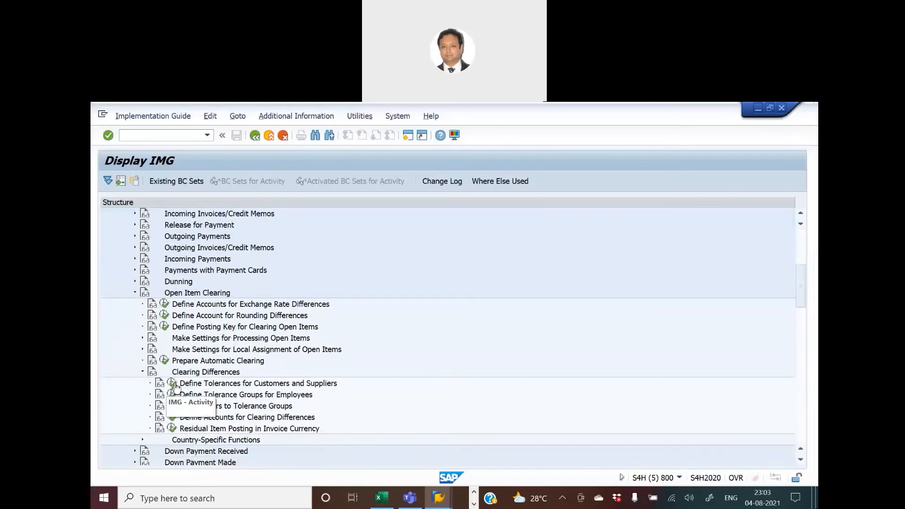
click(172, 384)
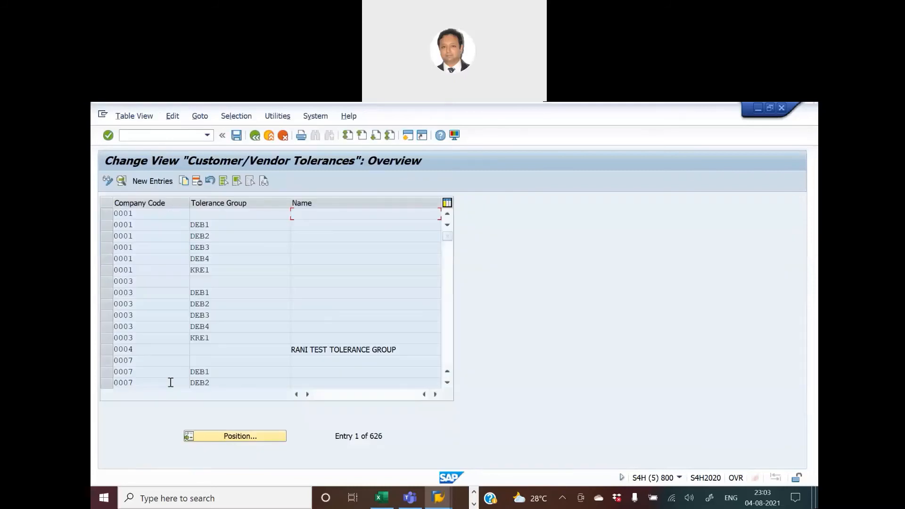
Position the customer/vendor tolerances list on company code HKNM and view the TGCV tolerance group details.
click(228, 438)
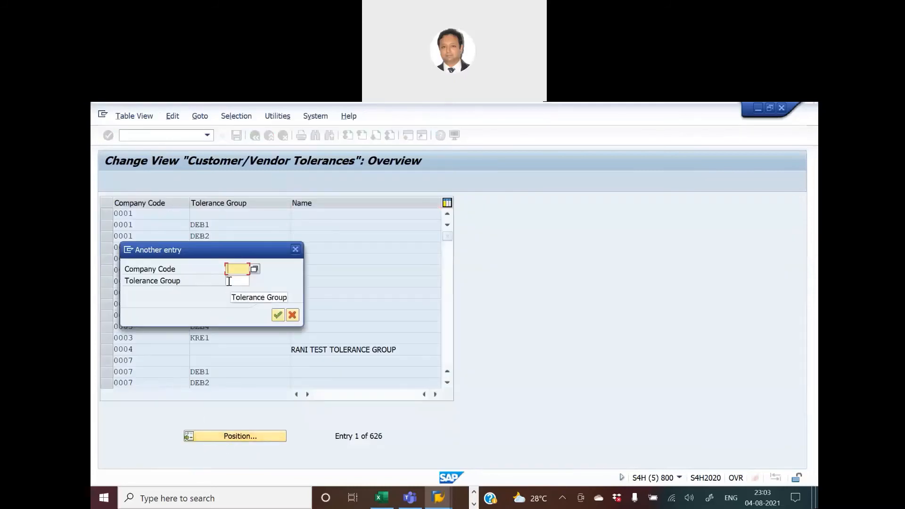
text(HL)
key(BackSpace)
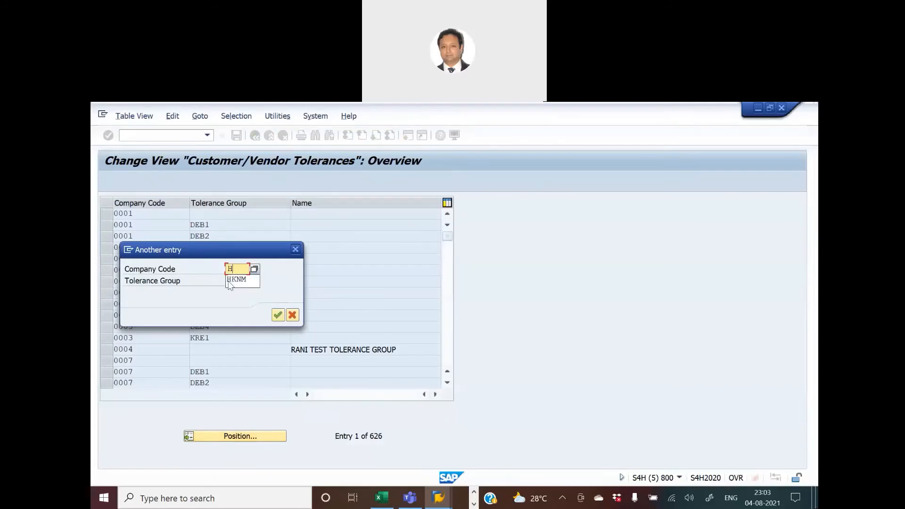
text(KNM)
key(Return)
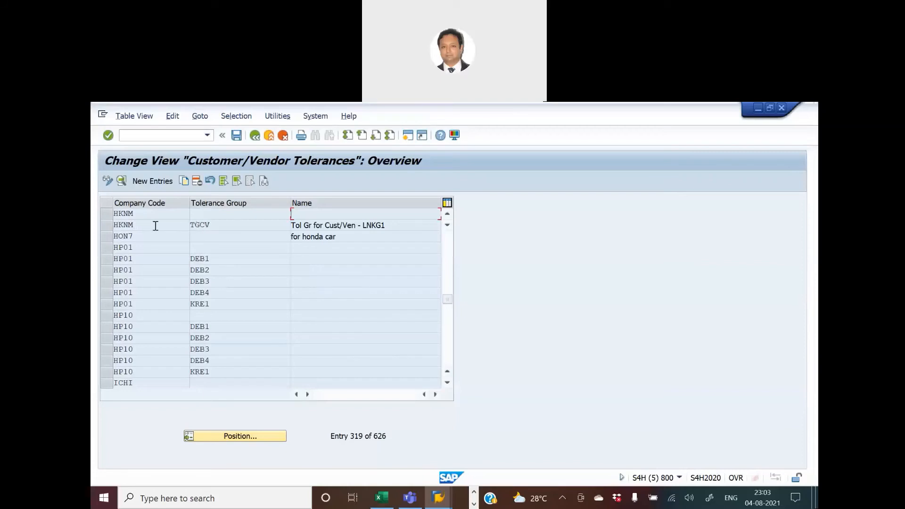
double_click(121, 224)
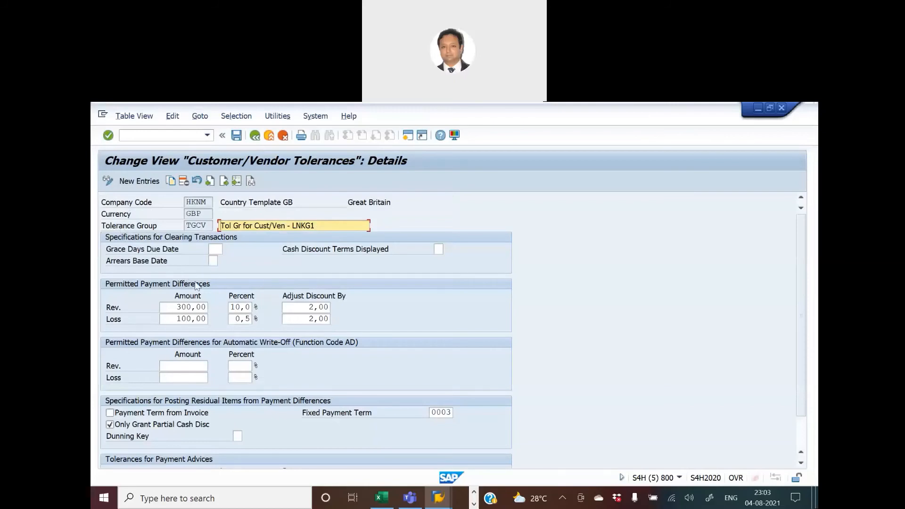
click(255, 136)
Open the EFGH Finance business partner and switch it to change mode.
key(alt+Tab)
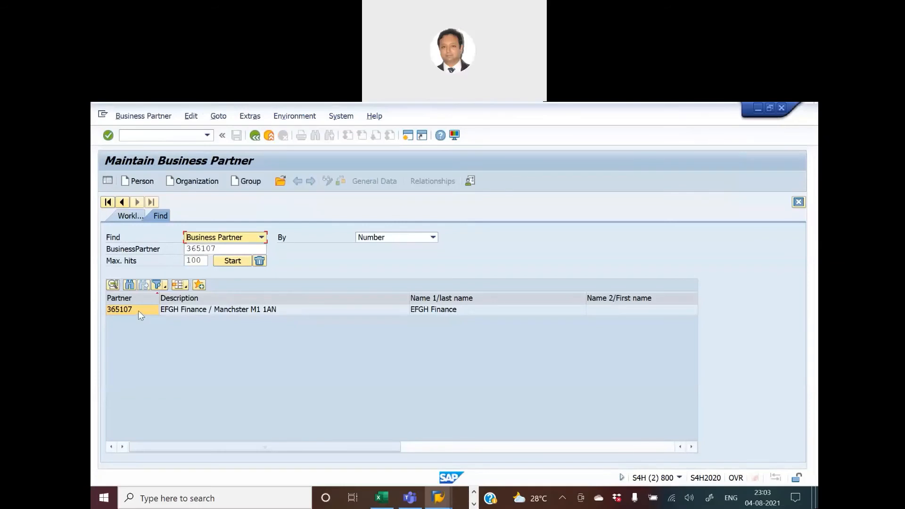
double_click(138, 310)
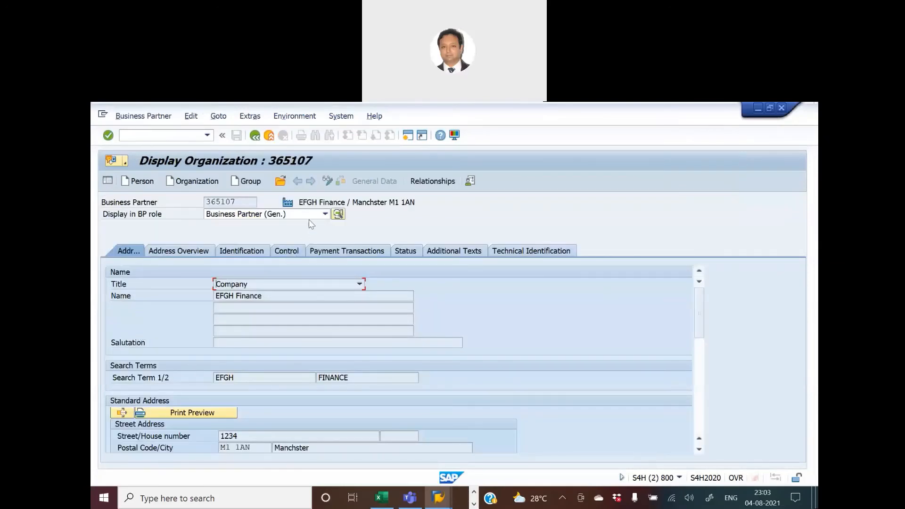
click(327, 182)
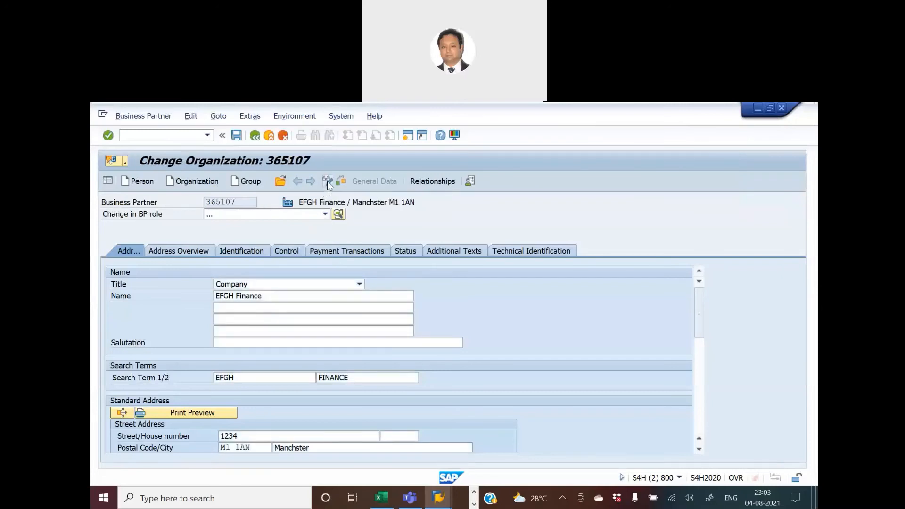
Change the business partner's role to FI Customer, checking the customer entry in the blueprint sheet.
click(325, 214)
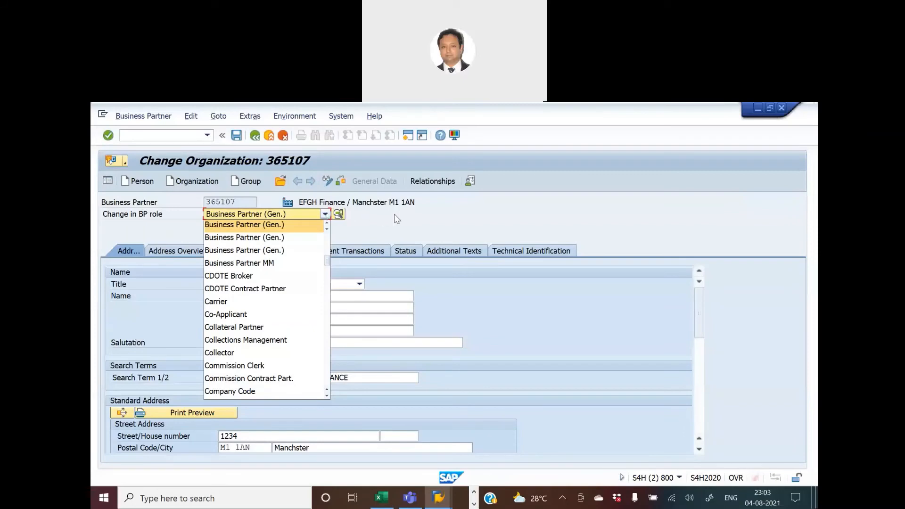
key(alt+Tab)
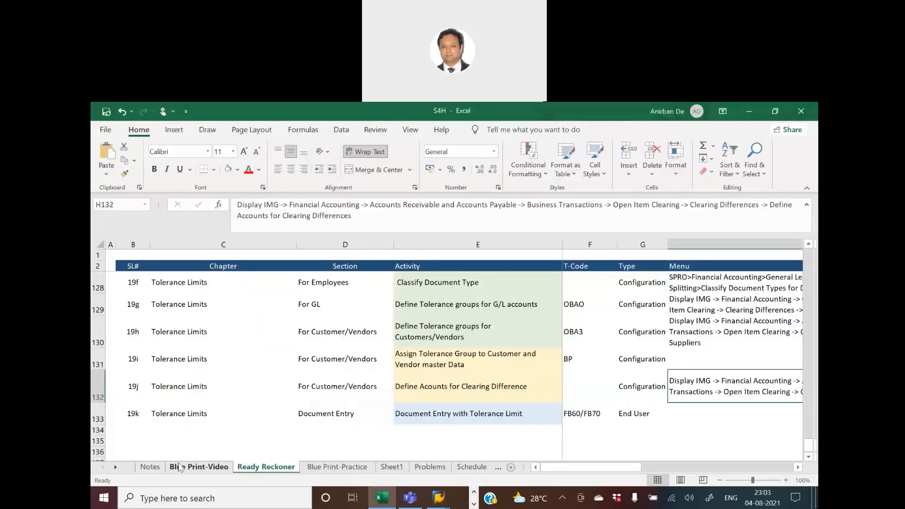
click(179, 467)
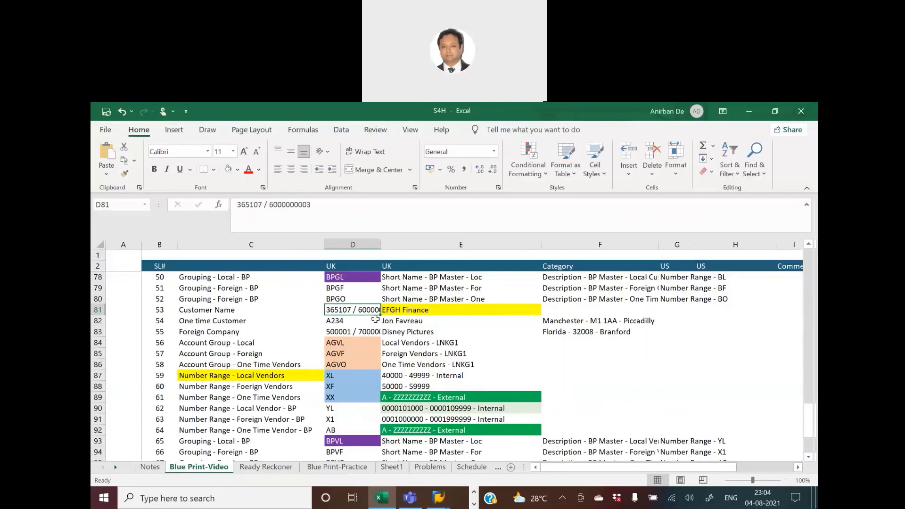
key(alt+Tab)
click(326, 214)
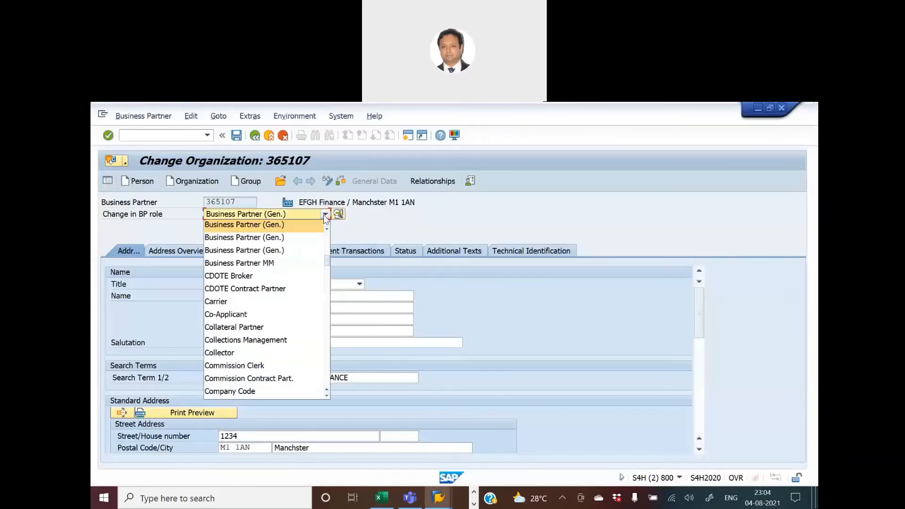
scroll(297, 330, down, 5)
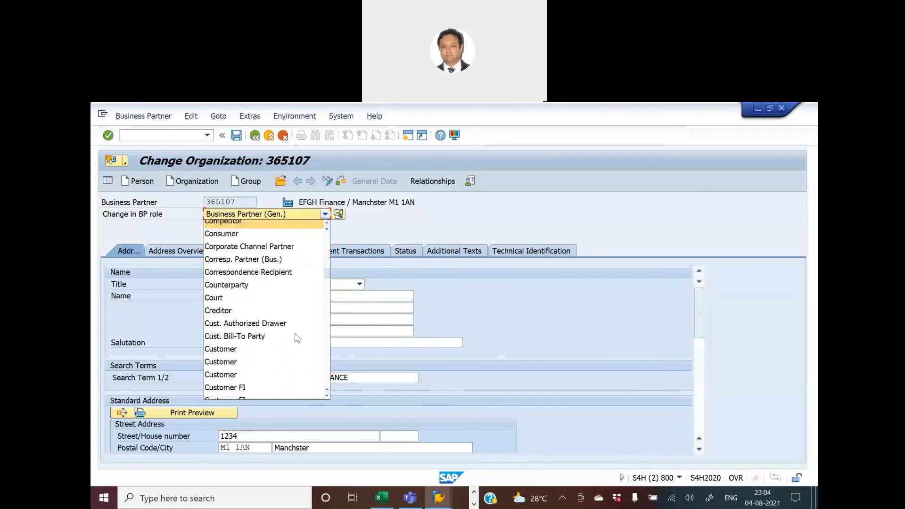
scroll(297, 338, down, 3)
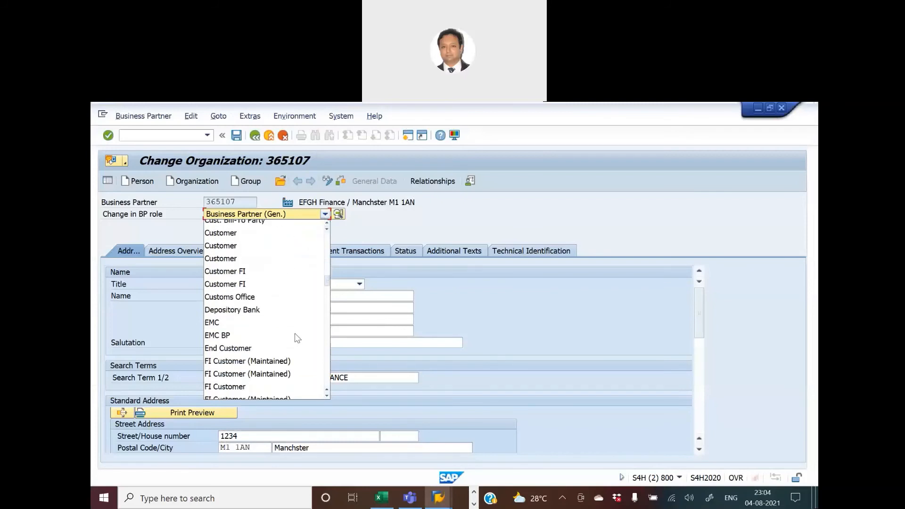
scroll(297, 338, down, 3)
click(232, 300)
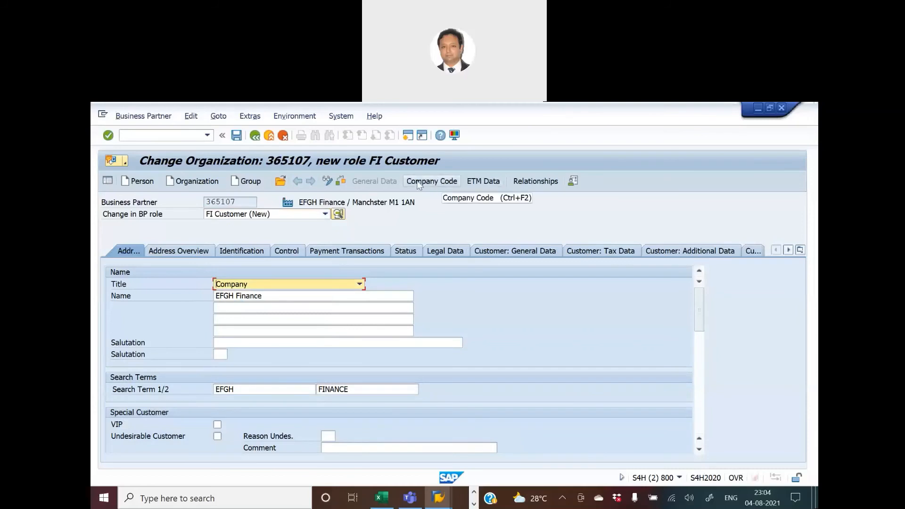
Open the HKNM company code payment transactions and pick tolerance group TGCV from the value list.
click(418, 185)
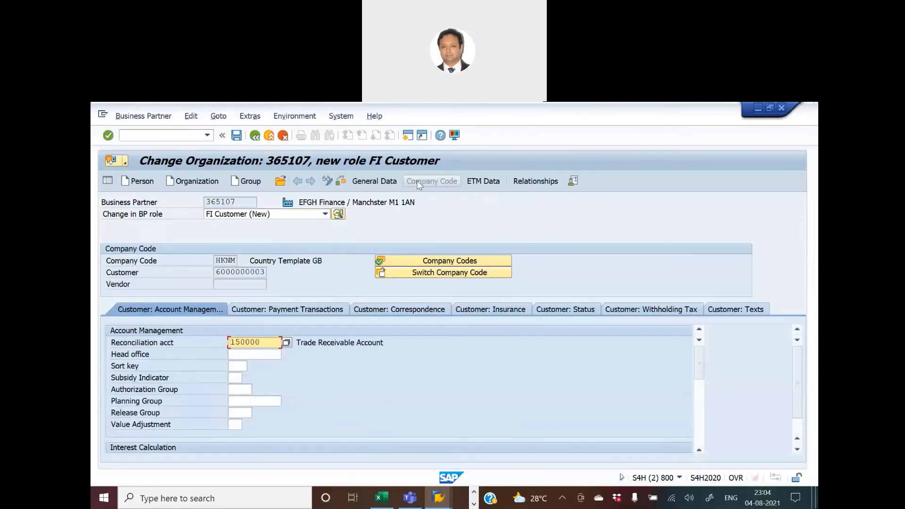
click(285, 311)
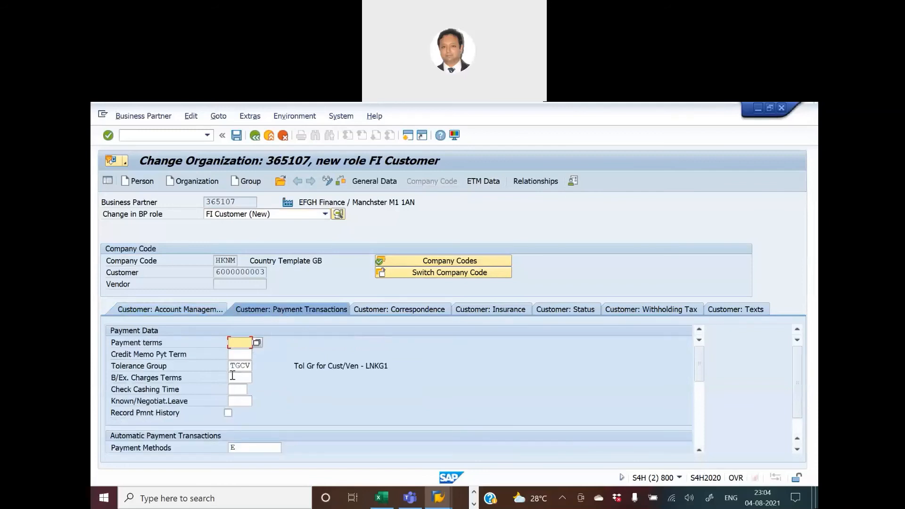
click(247, 365)
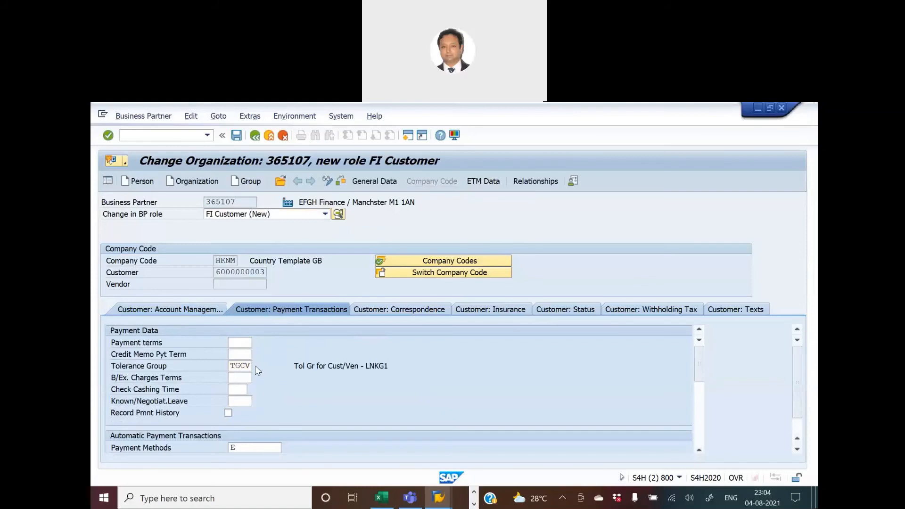
click(255, 366)
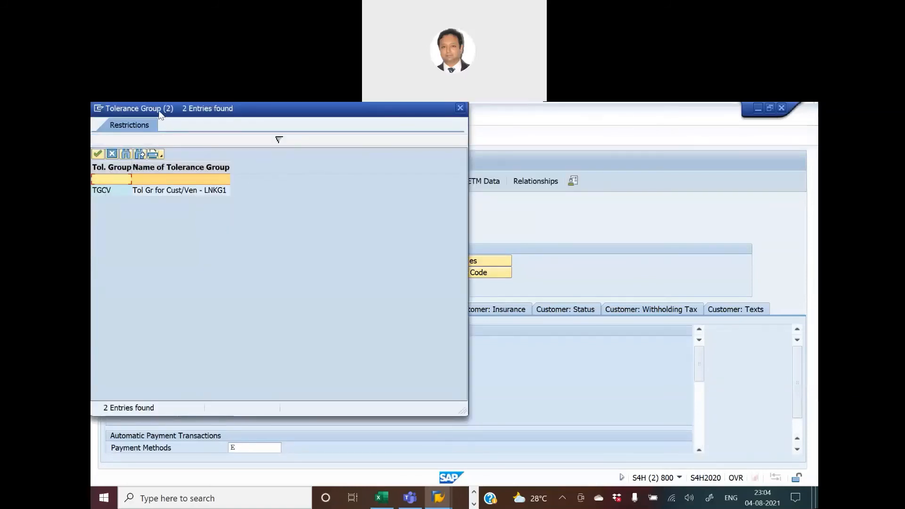
drag(160, 114, 506, 219)
double_click(306, 305)
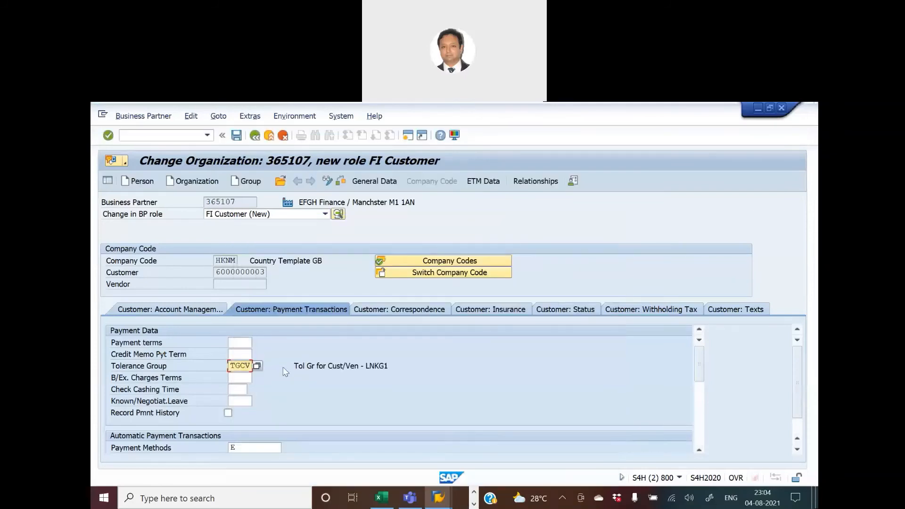
Leave the business partner, declining the VAT warning and not saving the changes.
click(257, 139)
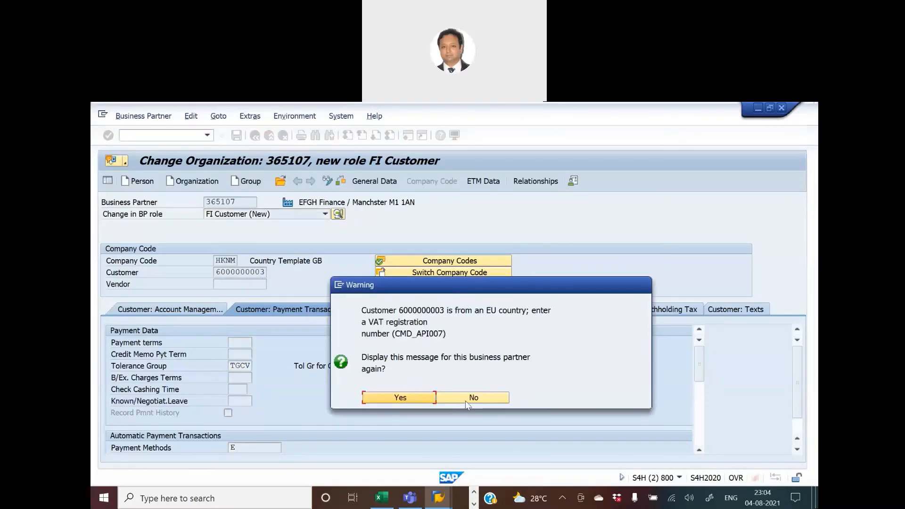
click(466, 400)
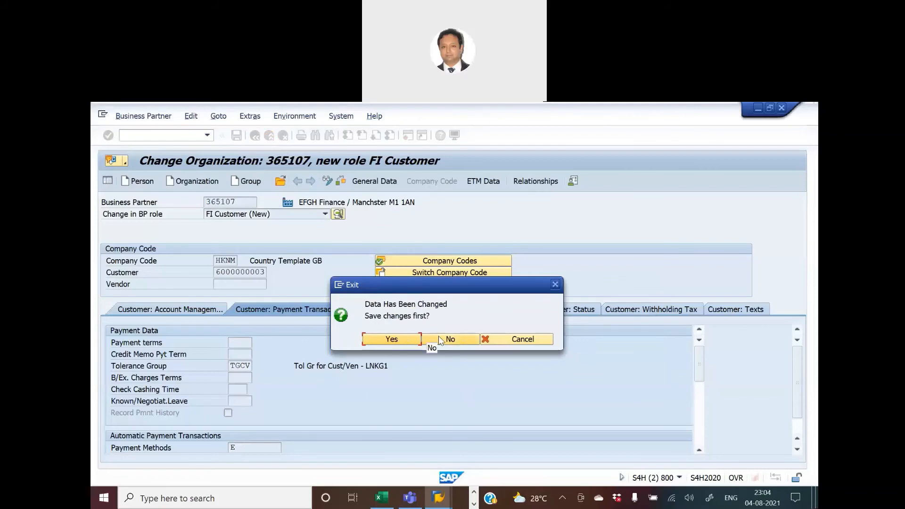
click(439, 339)
Review the tolerance limit activities and transaction codes in the Ready Reckoner sheet.
key(alt+Tab)
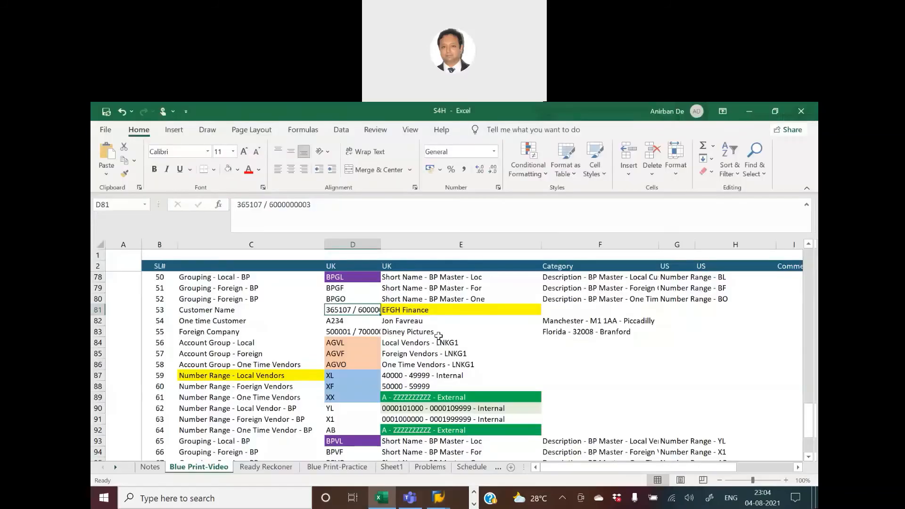
key(Right)
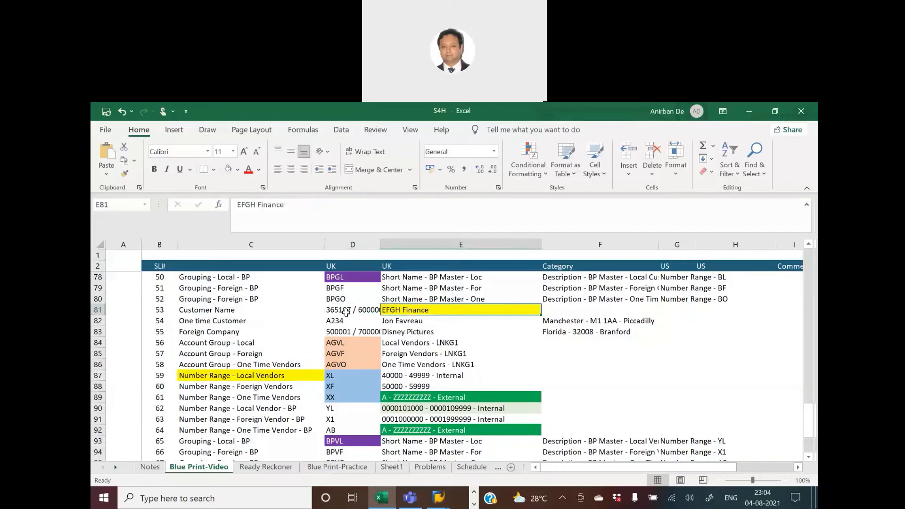
click(347, 312)
click(269, 466)
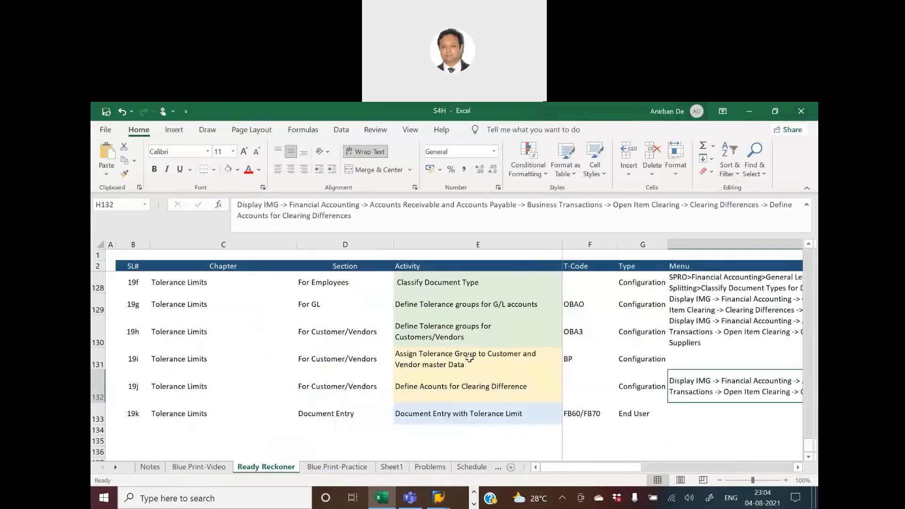
Review the clearing difference activity and its menu path in the Ready Reckoner sheet, cross-checking the blueprint sheet.
click(445, 359)
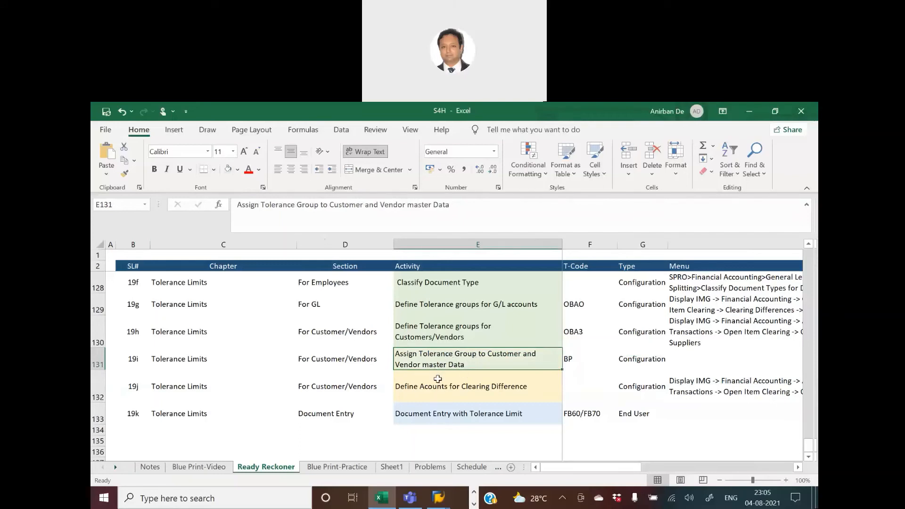
click(437, 379)
click(460, 354)
click(179, 467)
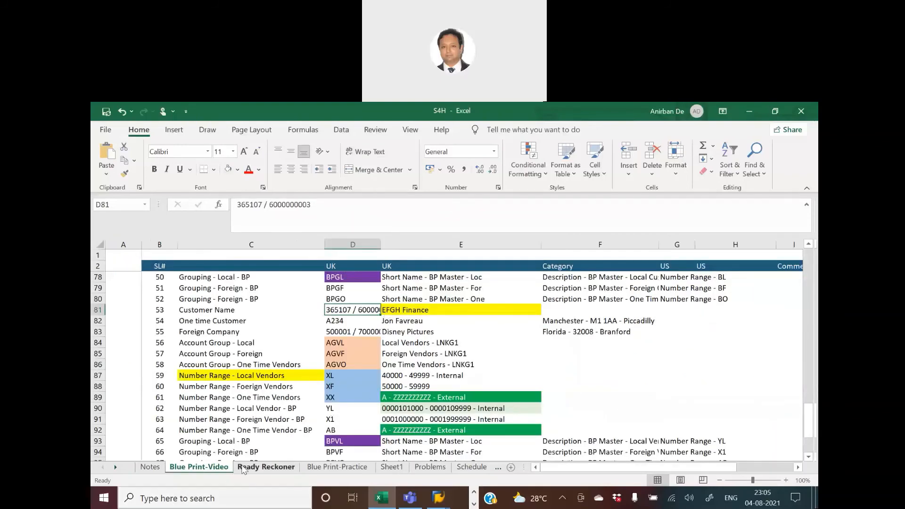
click(265, 467)
click(459, 392)
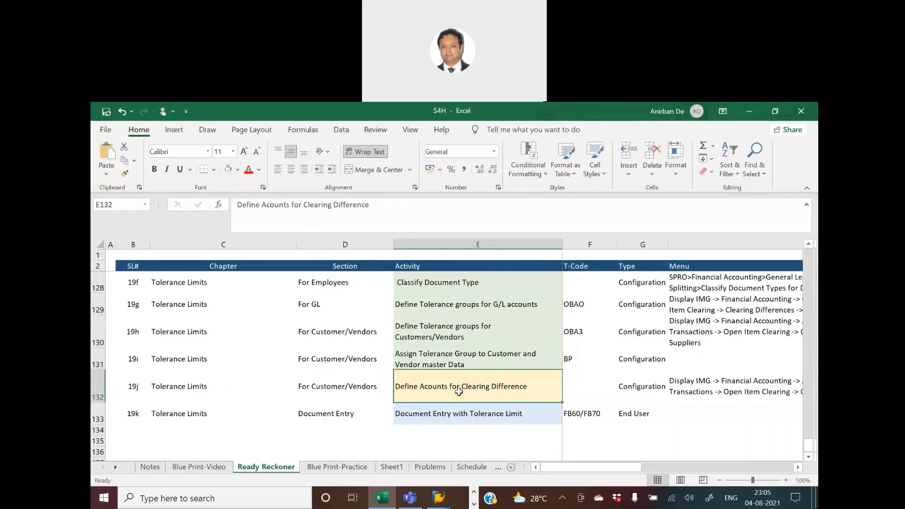
click(710, 384)
click(470, 395)
Open Define Accounts for Clearing Differences under Open Item Clearing in SPRO for chart of accounts SMBA.
key(alt+Tab)
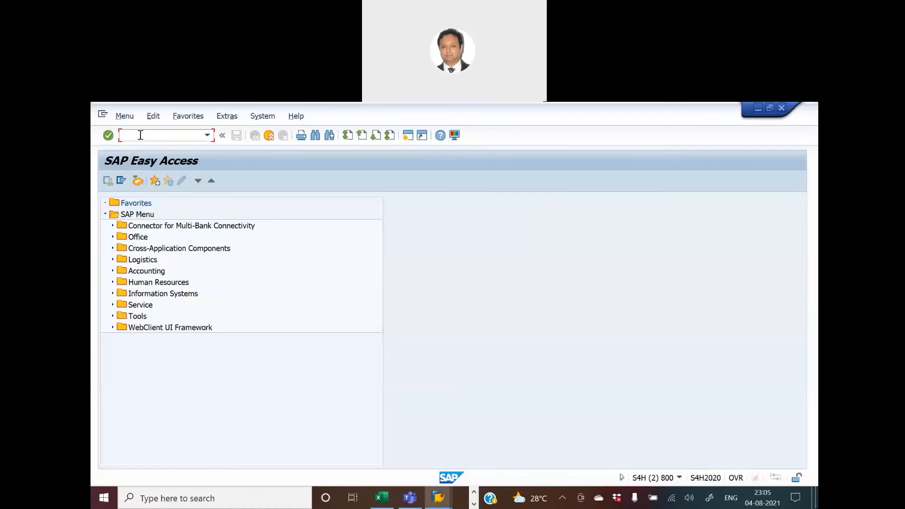
text(SPRO)
key(Return)
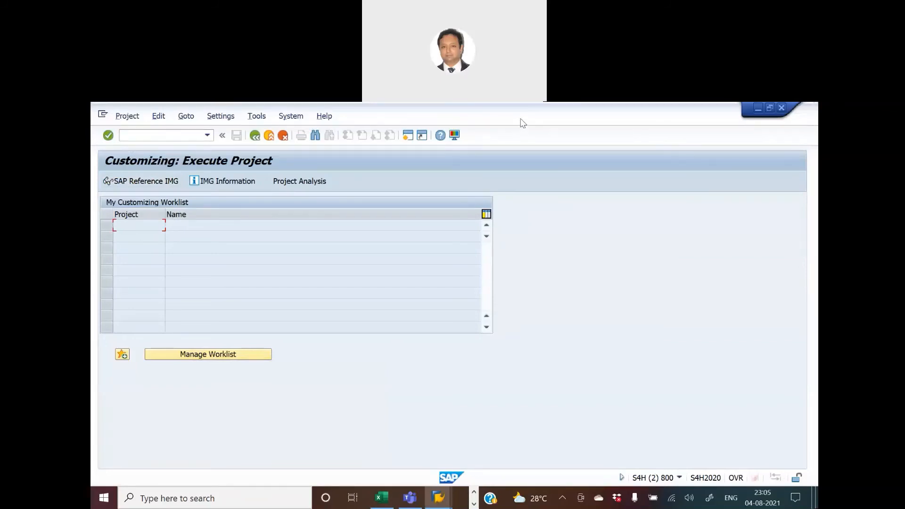
click(158, 183)
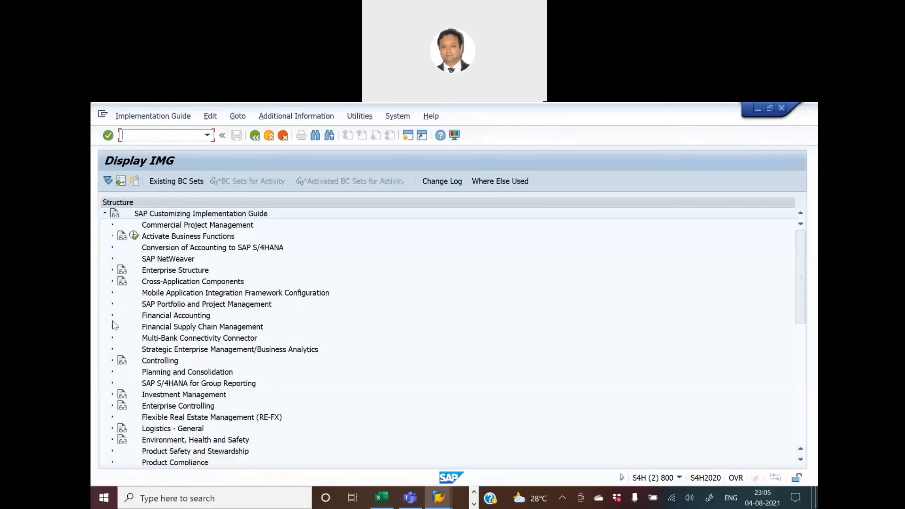
click(112, 315)
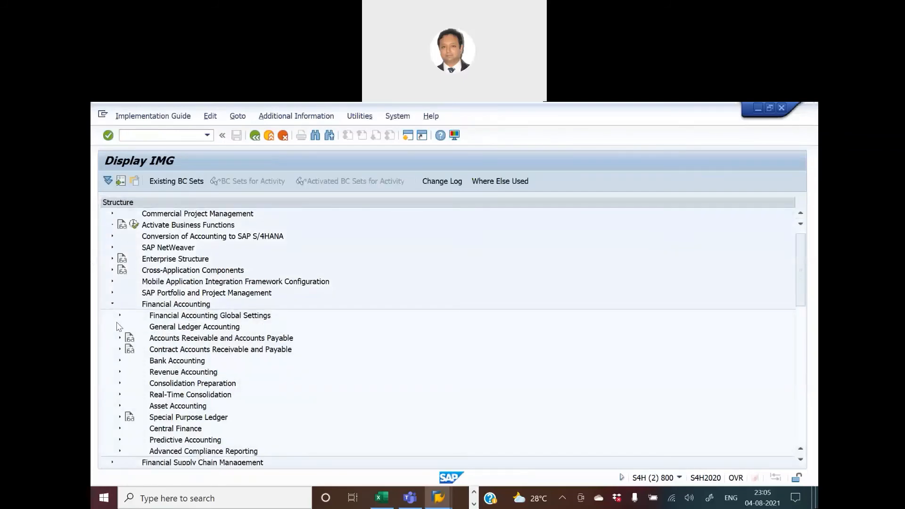
click(120, 337)
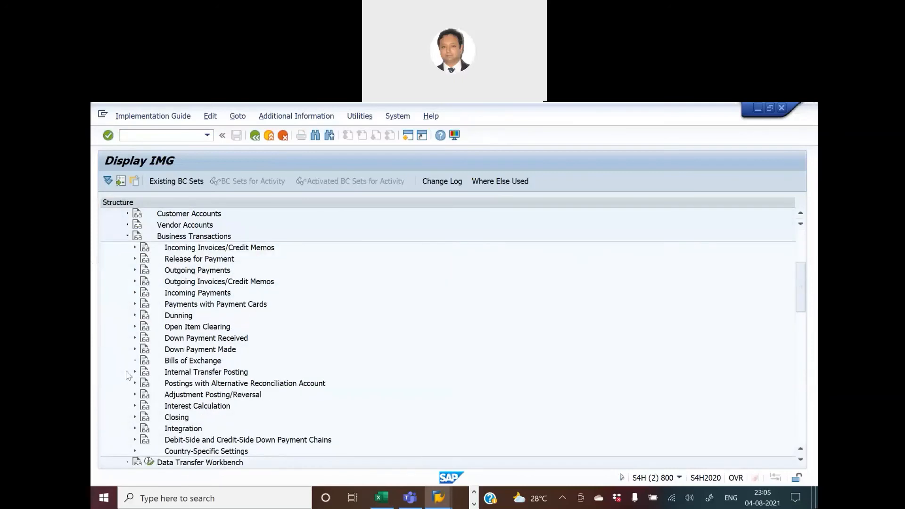
click(127, 372)
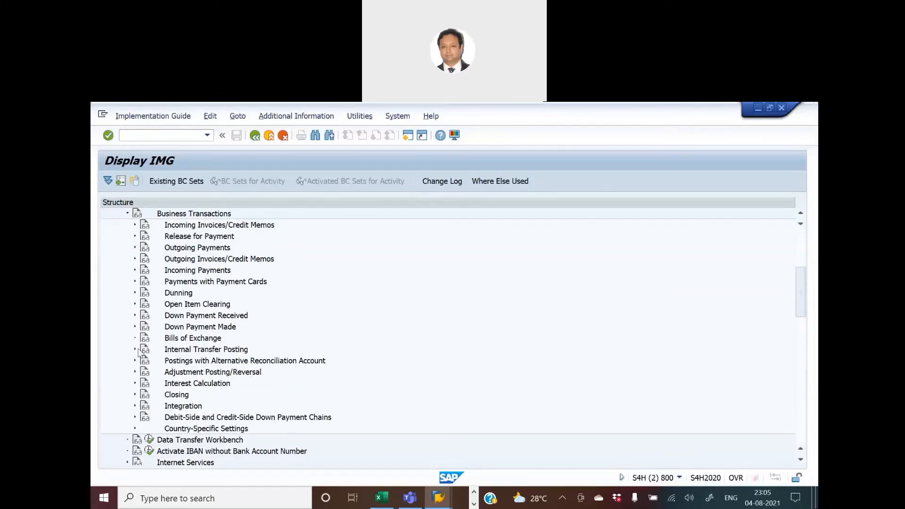
click(135, 304)
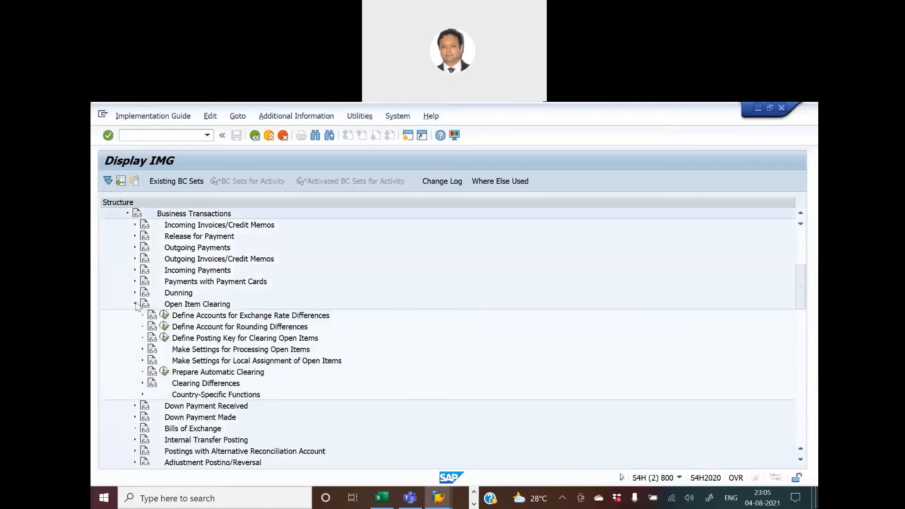
click(143, 384)
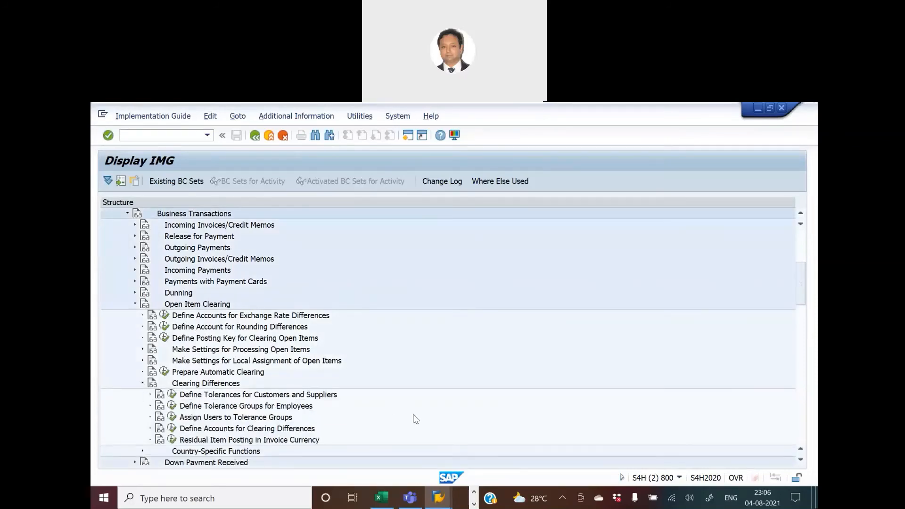
click(172, 429)
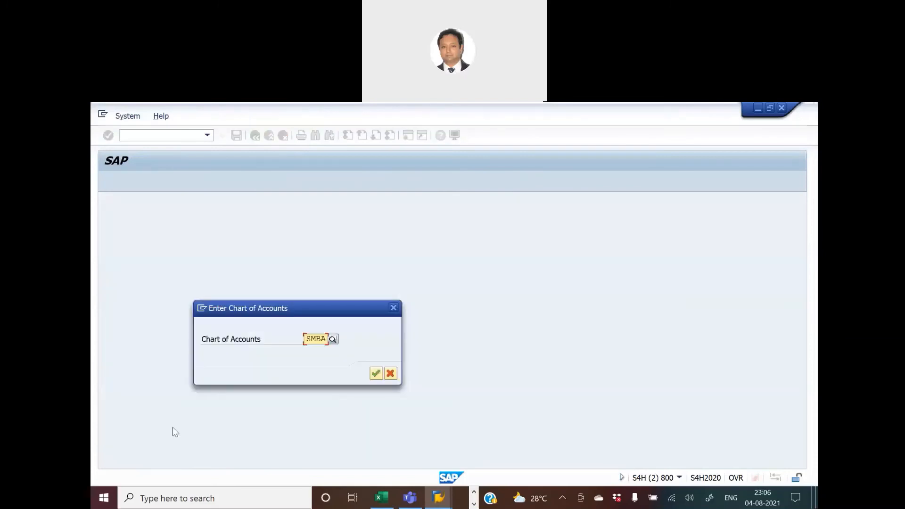
click(376, 374)
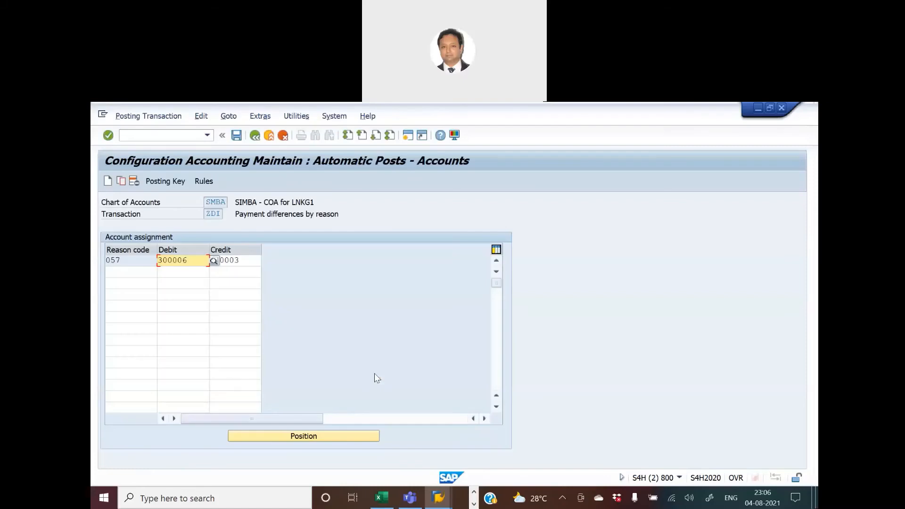
Inspect the reason code 057 debit and credit account assignment and their value lists for reason codes and G/L accounts.
click(134, 260)
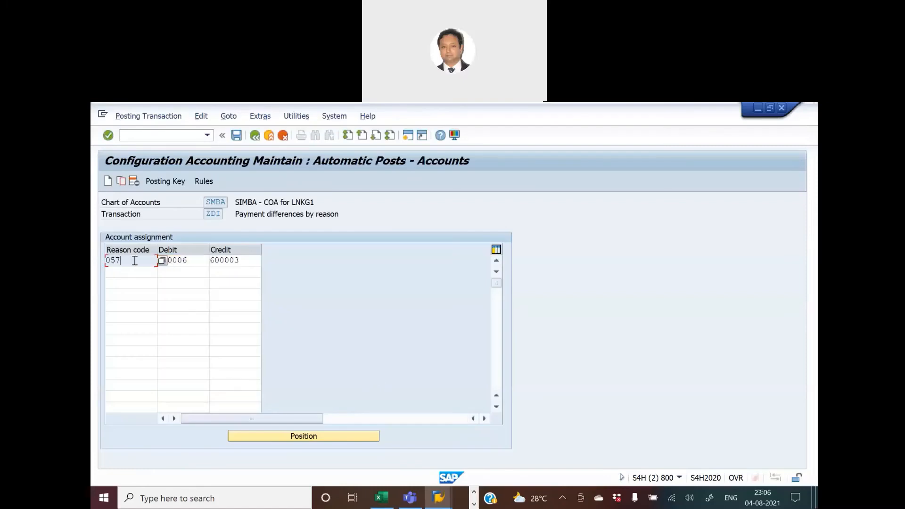
click(161, 263)
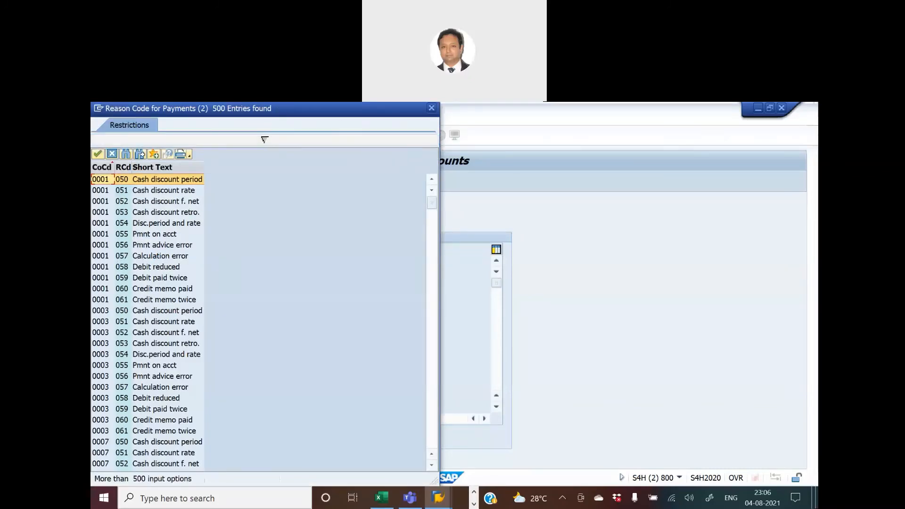
drag(280, 109, 433, 163)
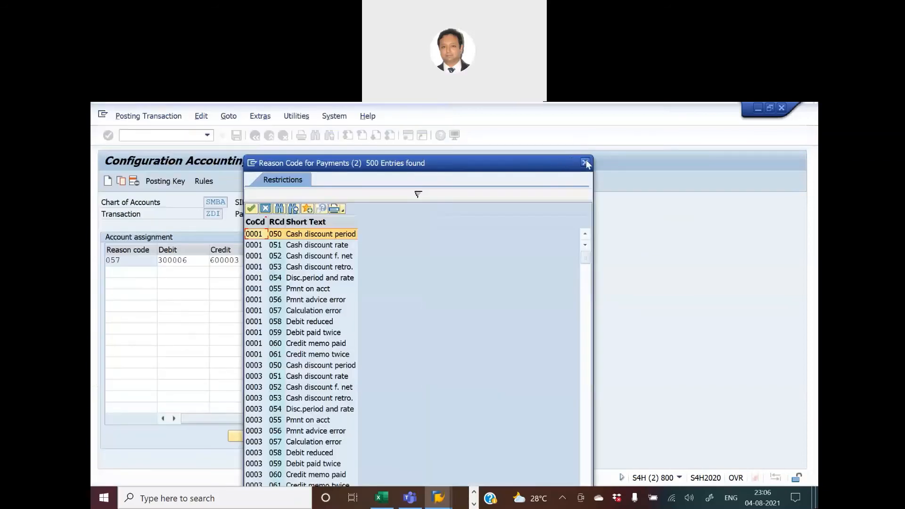
click(586, 164)
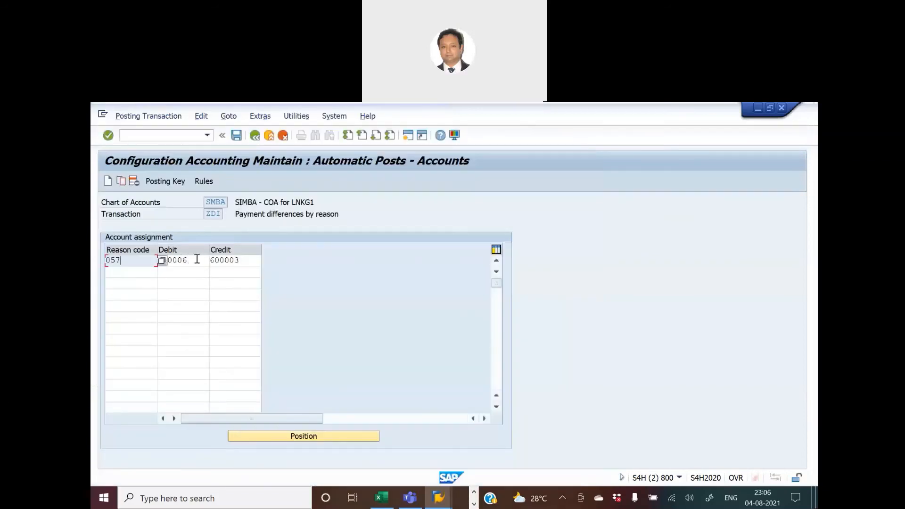
click(197, 259)
click(212, 261)
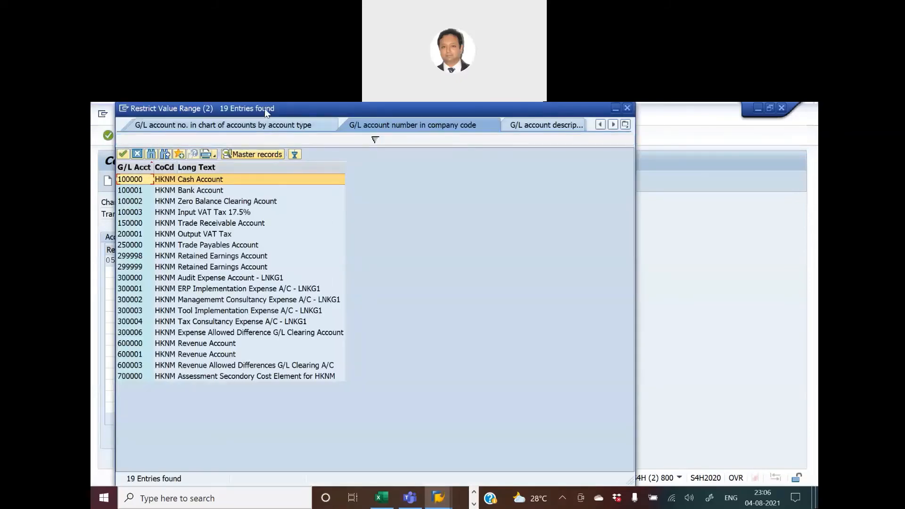
drag(264, 108, 511, 148)
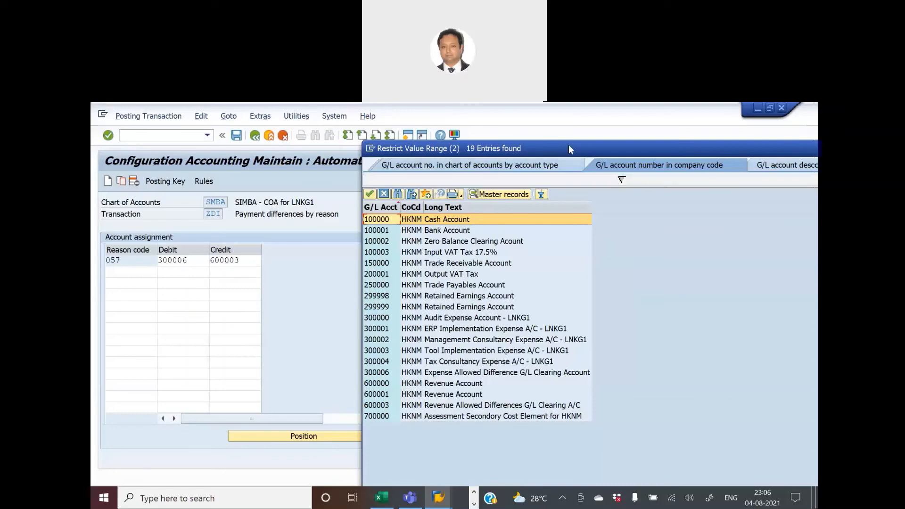
drag(569, 145, 442, 160)
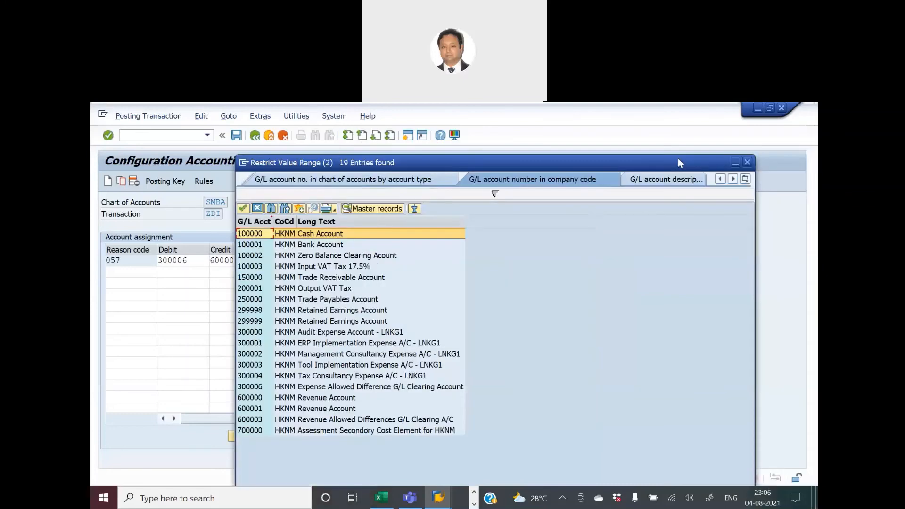
click(745, 163)
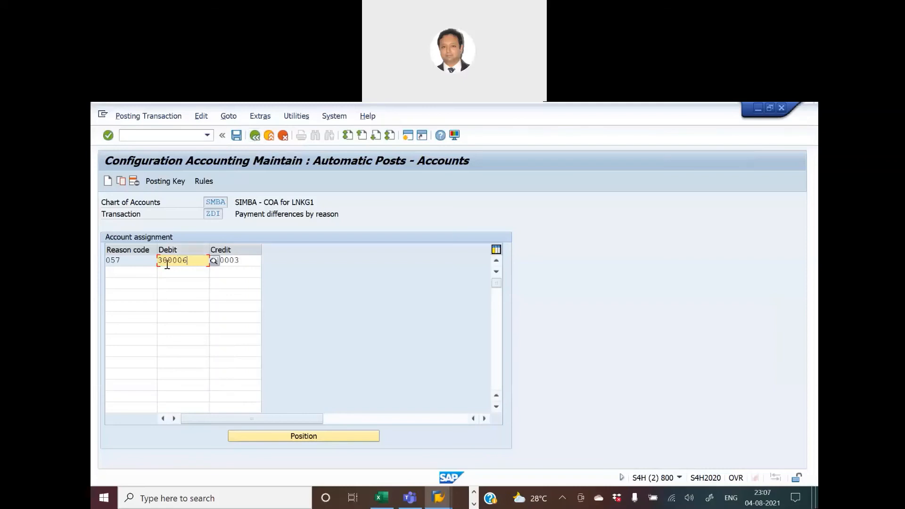
Leave the activity and fill the Define Accounts for Clearing Difference cell green in the Ready Reckoner sheet.
click(254, 137)
key(alt+Tab)
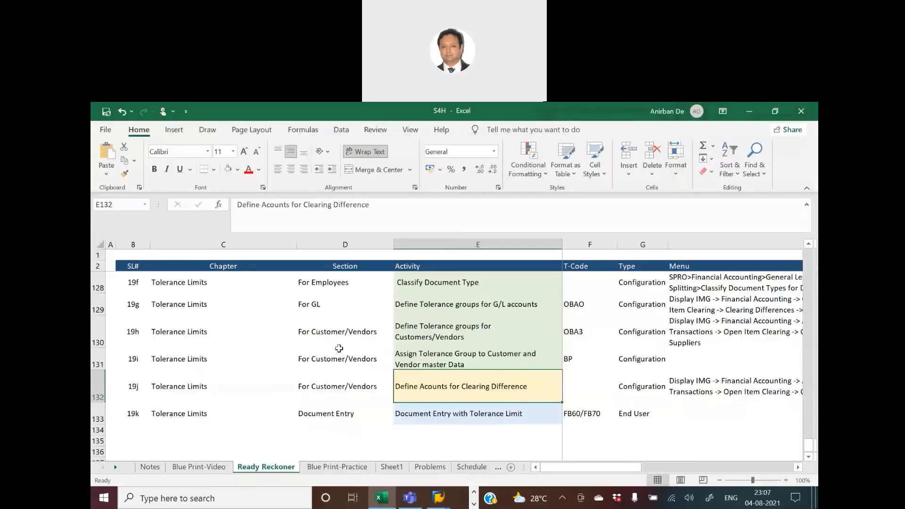
click(228, 169)
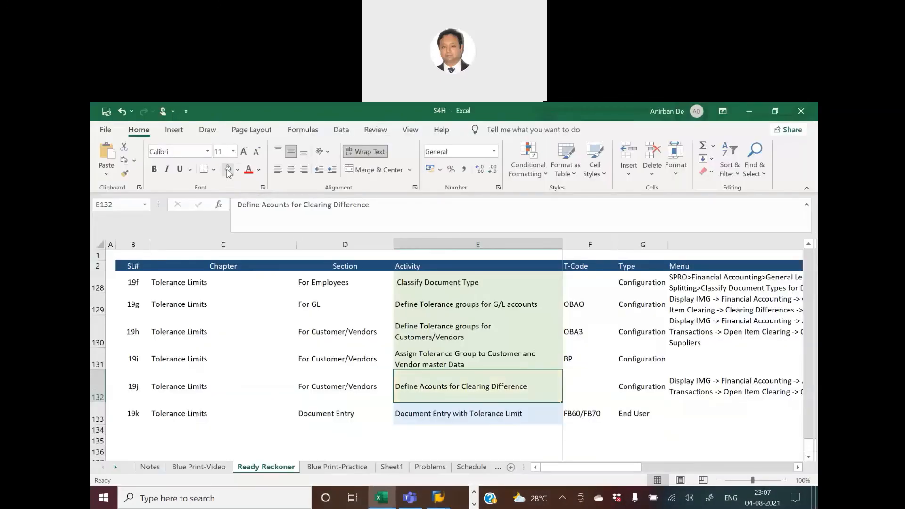
Review the Document Entry with Tolerance Limit row and its FB60/FB70 transaction codes.
click(434, 414)
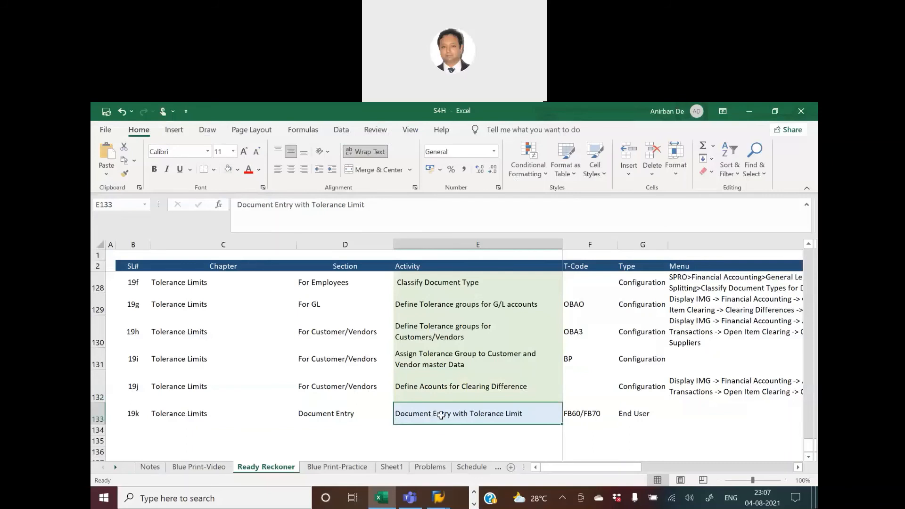
click(572, 414)
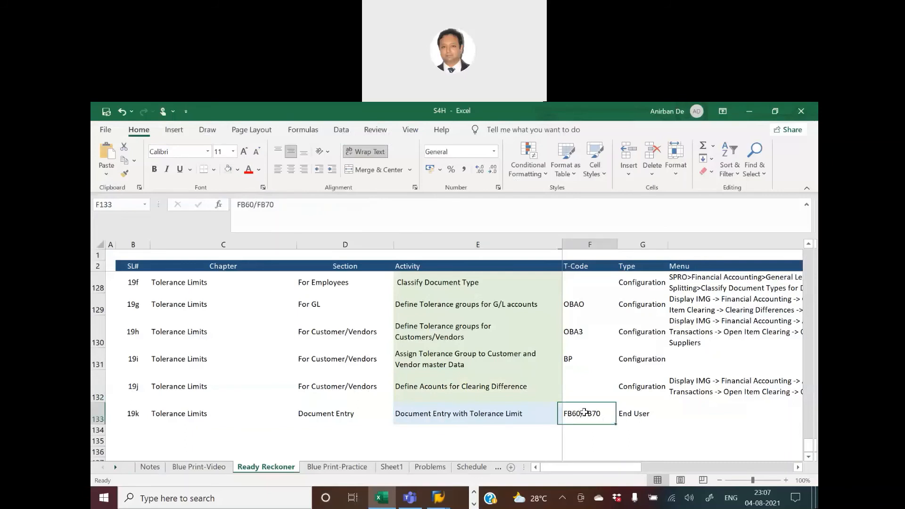
click(626, 413)
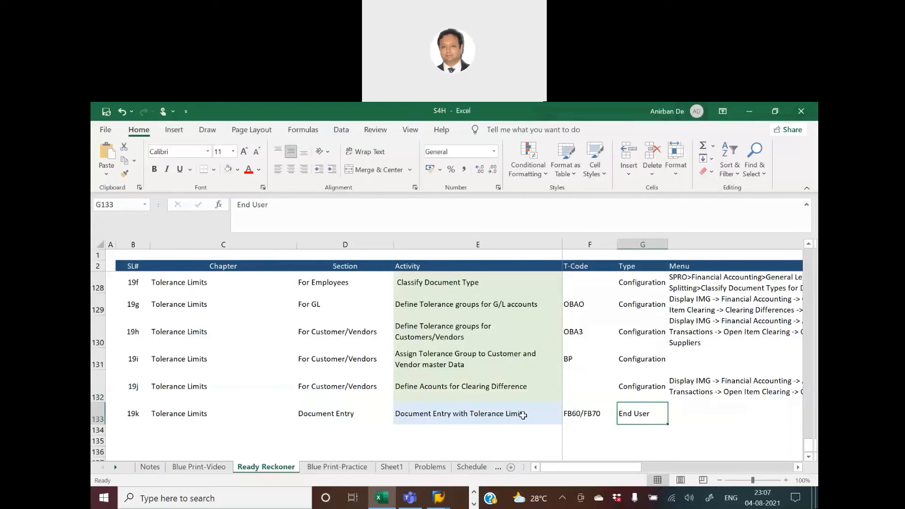
click(522, 415)
click(569, 414)
click(626, 414)
click(532, 414)
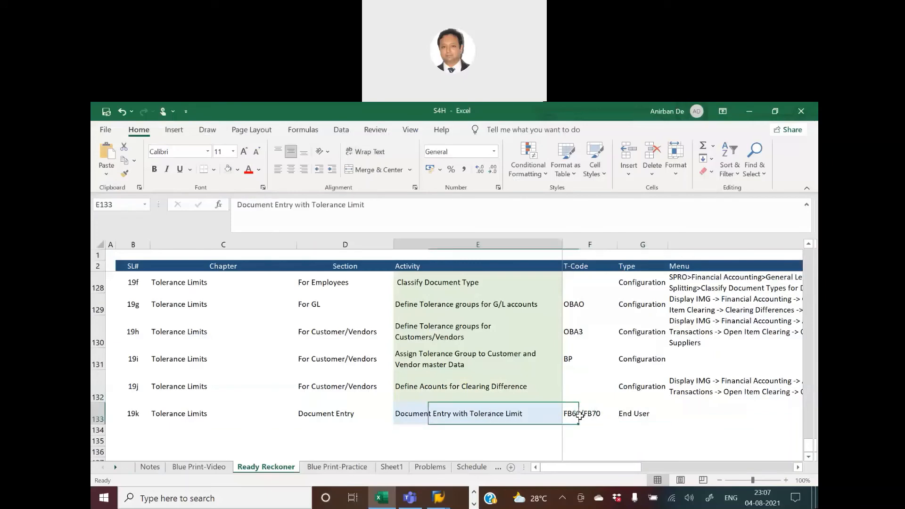
click(569, 414)
click(627, 414)
click(569, 414)
click(508, 417)
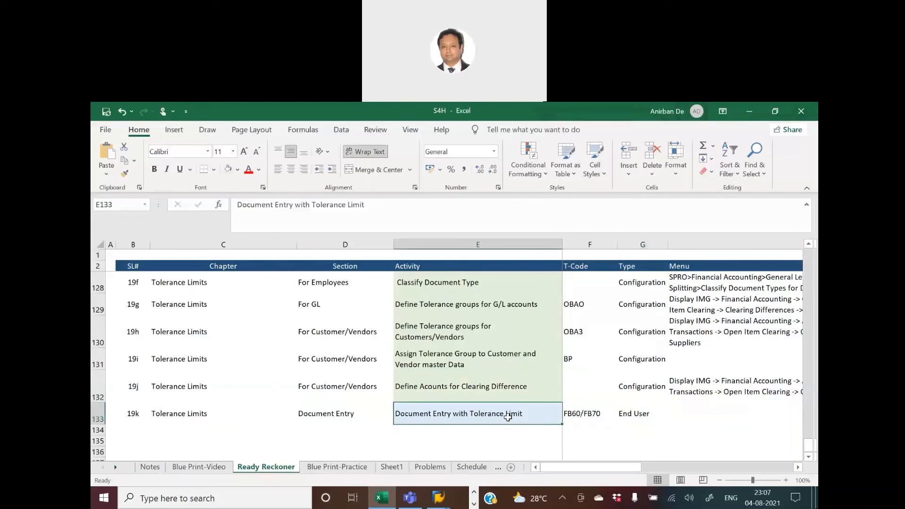
Check the tolerance group on G/L account 300006 in Display G/L Account Centrally, then return to the spreadsheet.
key(alt+Tab)
key(alt+Tab)
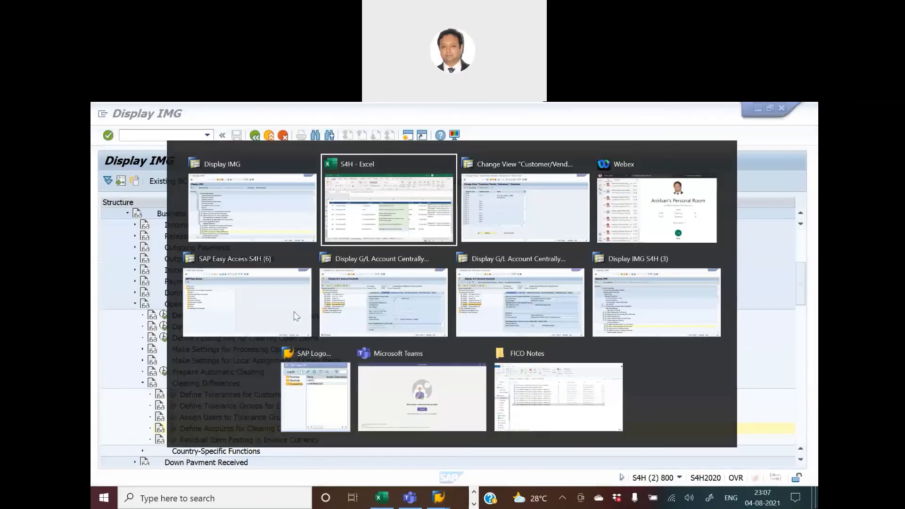
key(alt+Tab)
key(alt+Tab)
key(alt+Tab)
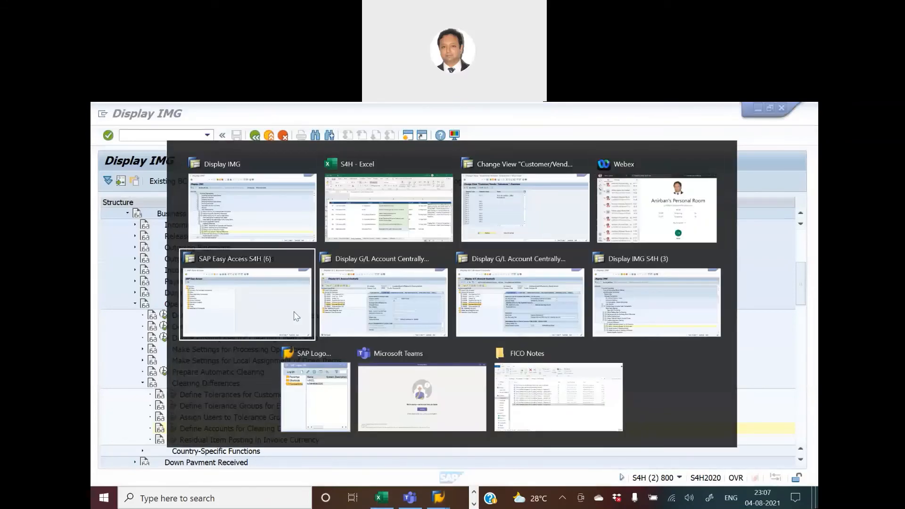
key(alt+Tab)
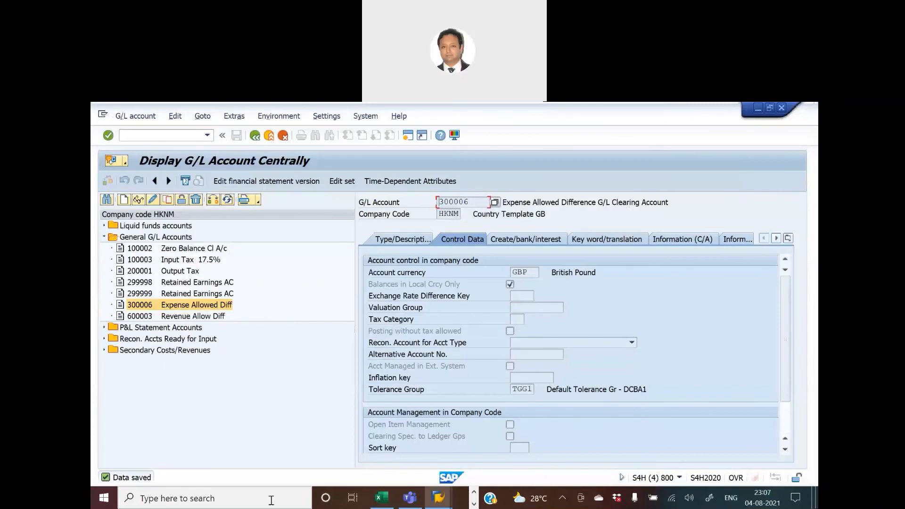
click(382, 497)
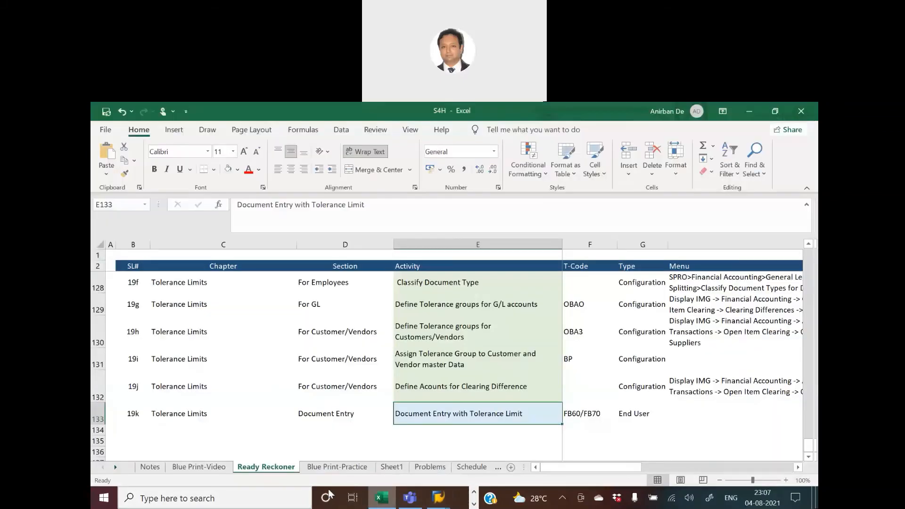
Review the tolerance group entries for GL, employees and customers/vendors in the Blue Print-Video sheet.
click(214, 468)
scroll(374, 426, down, 2)
scroll(373, 425, down, 3)
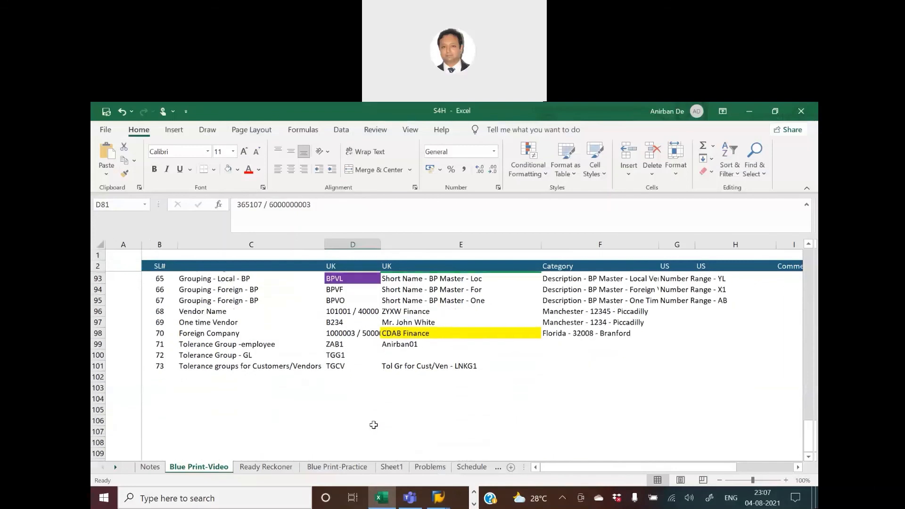
click(332, 353)
click(250, 353)
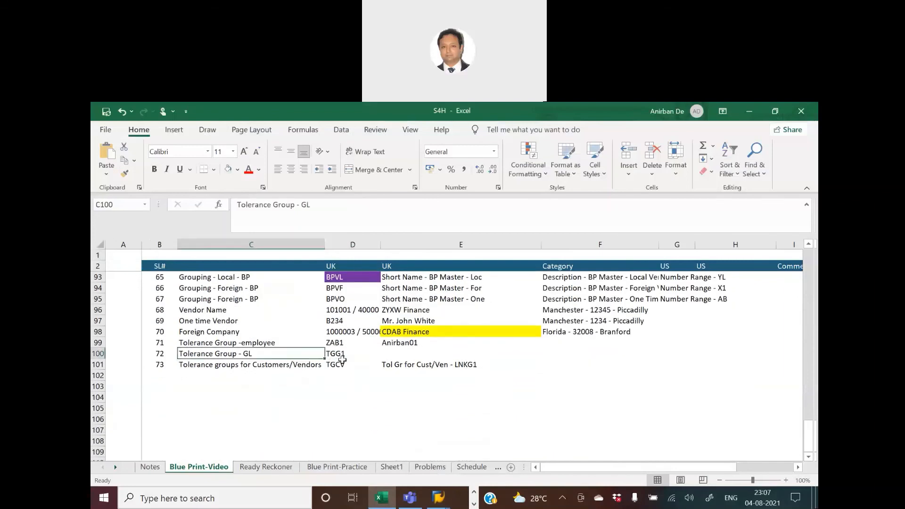
click(342, 357)
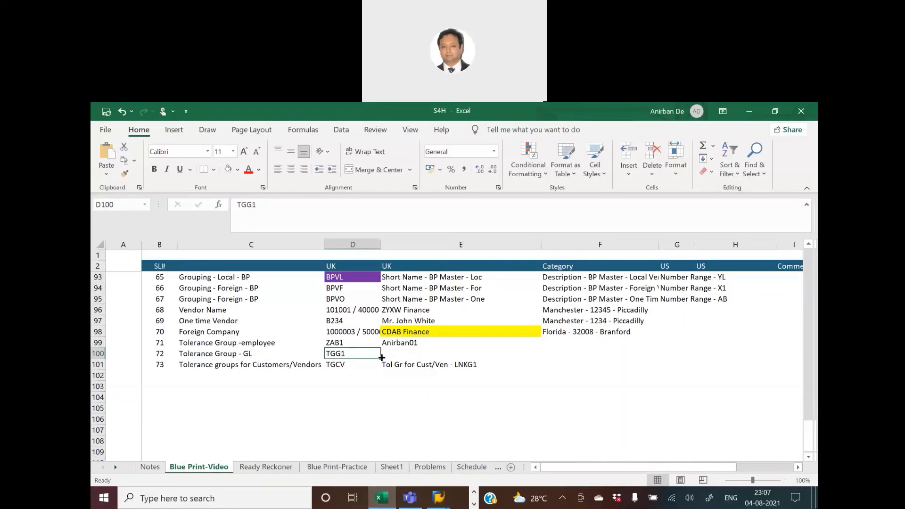
Check the tolerance group on G/L account 600003 Revenue Allow Diff in Display G/L Account Centrally.
key(alt+Tab)
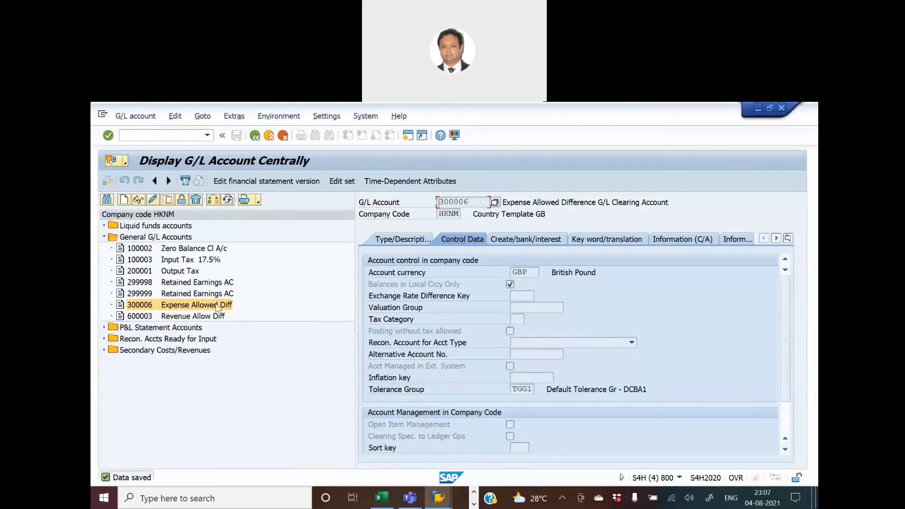
click(180, 317)
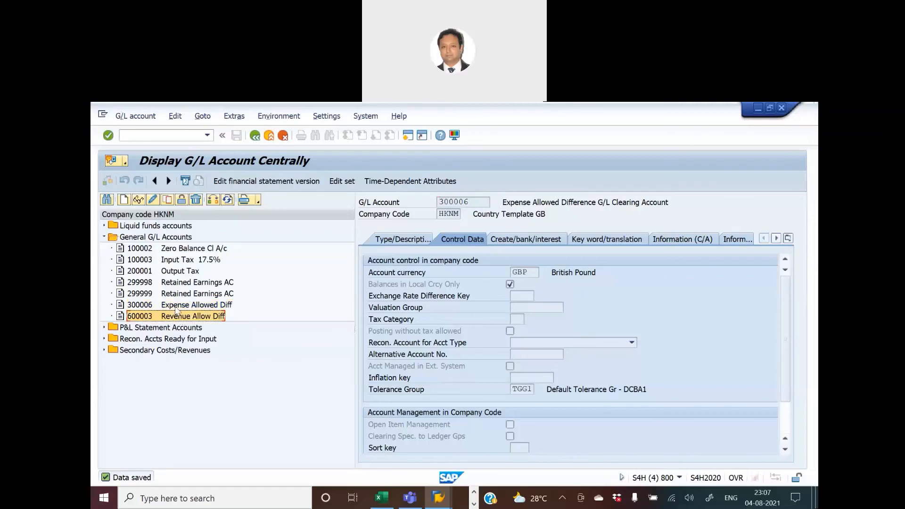
click(144, 200)
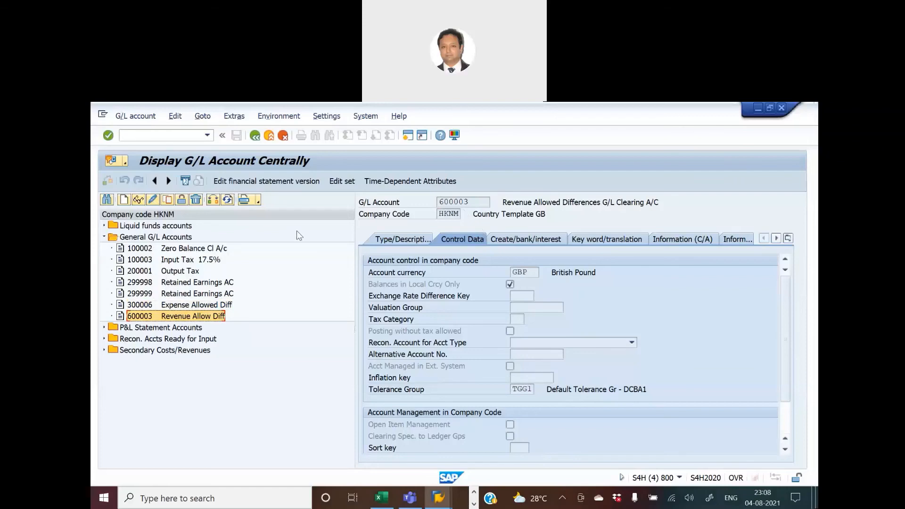
key(alt+Tab)
key(alt+Tab)
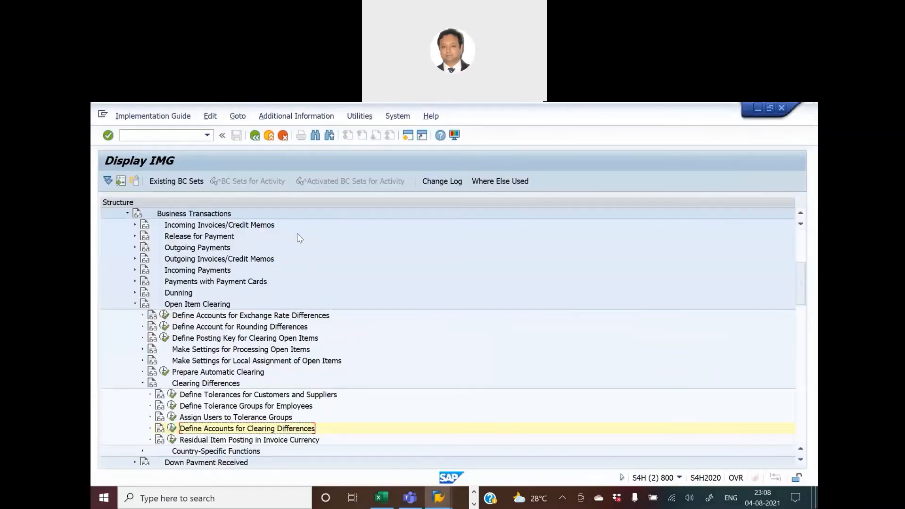
key(alt+Tab)
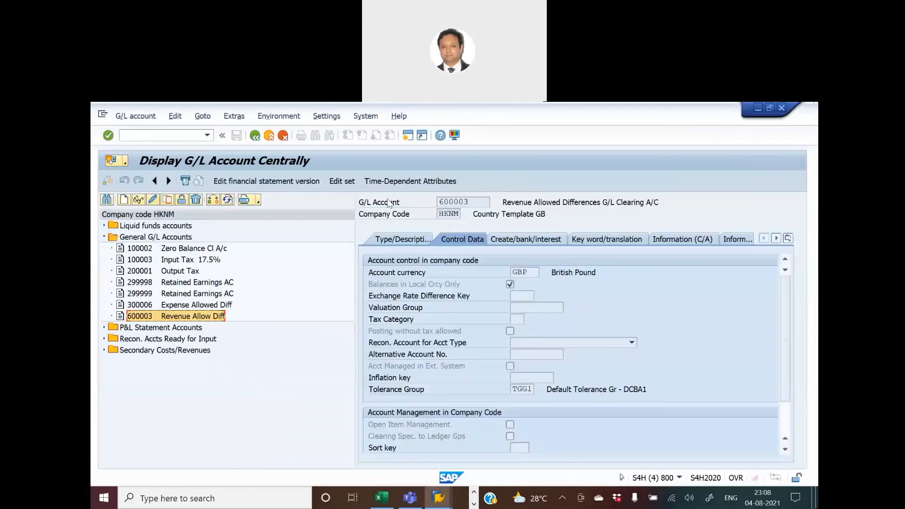
Open the Enter Vendor Invoice transaction for company code CCUK.
key(alt+Tab)
key(alt+Tab)
key(alt+Tab)
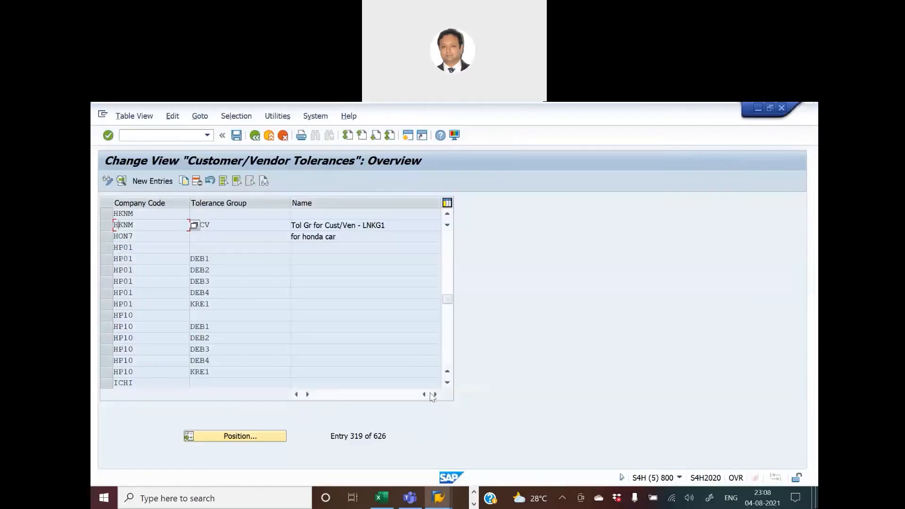
click(163, 134)
key(Return)
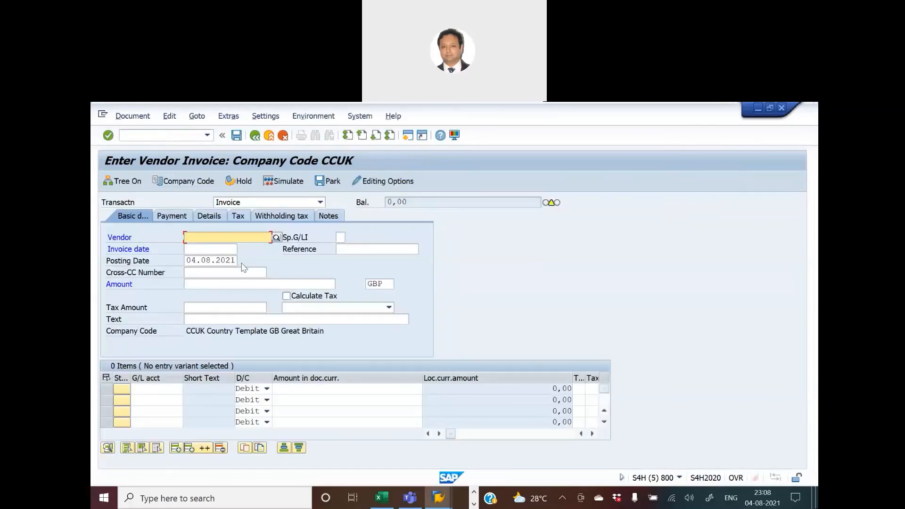
Copy vendor number 40000 from the Vendor Name row of the Blue Print-Video sheet into the invoice's Vendor field.
key(alt+Tab)
key(Tab)
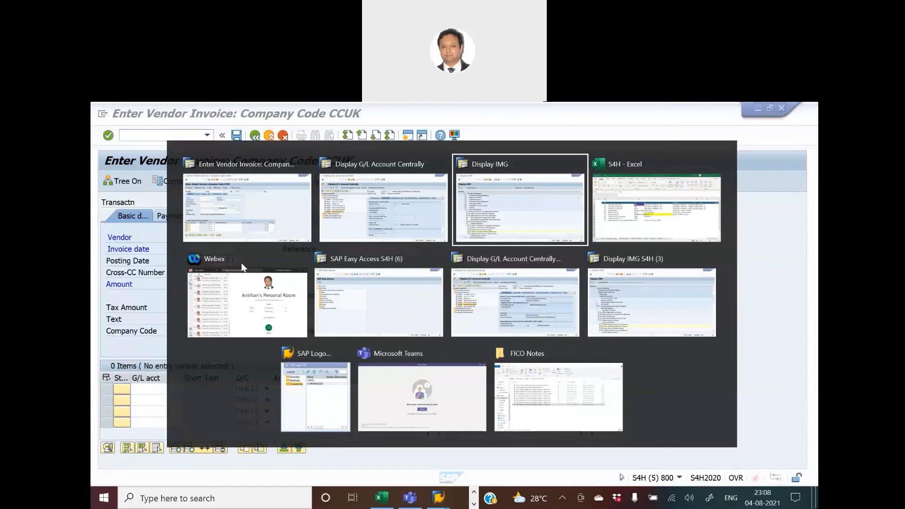
key(Tab)
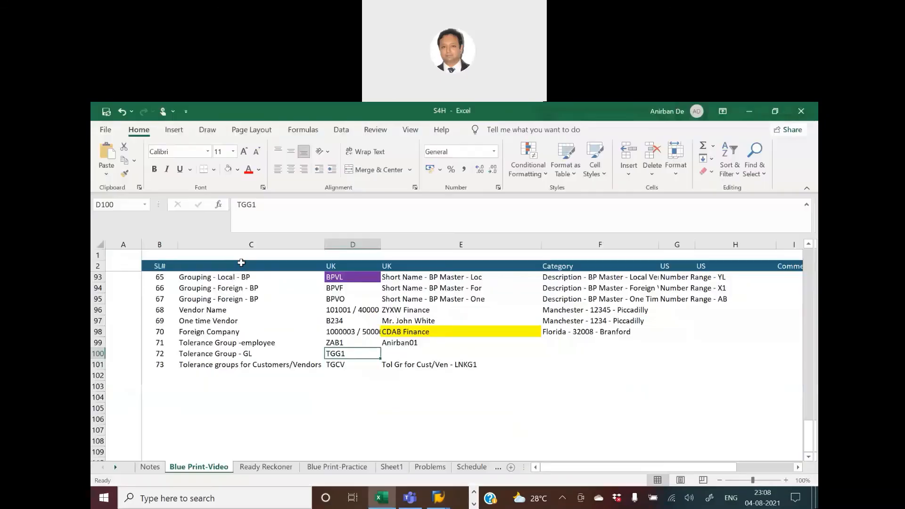
click(383, 353)
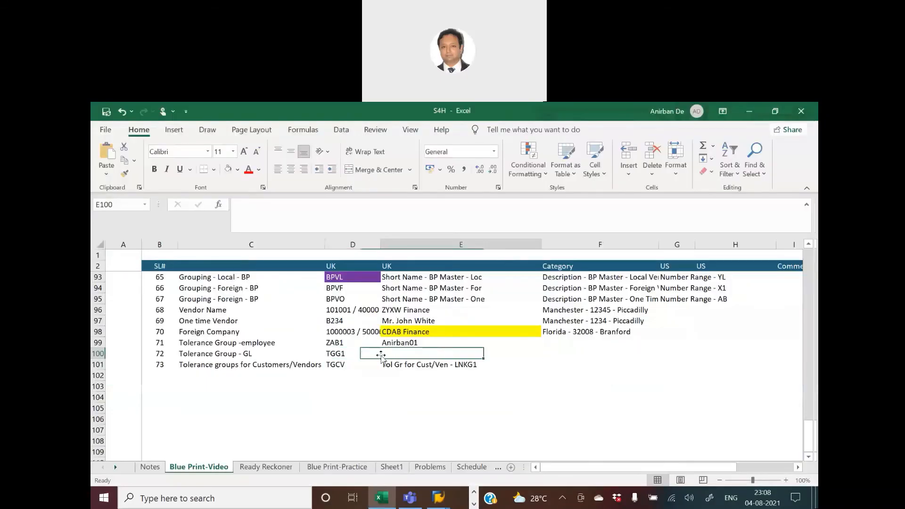
click(348, 332)
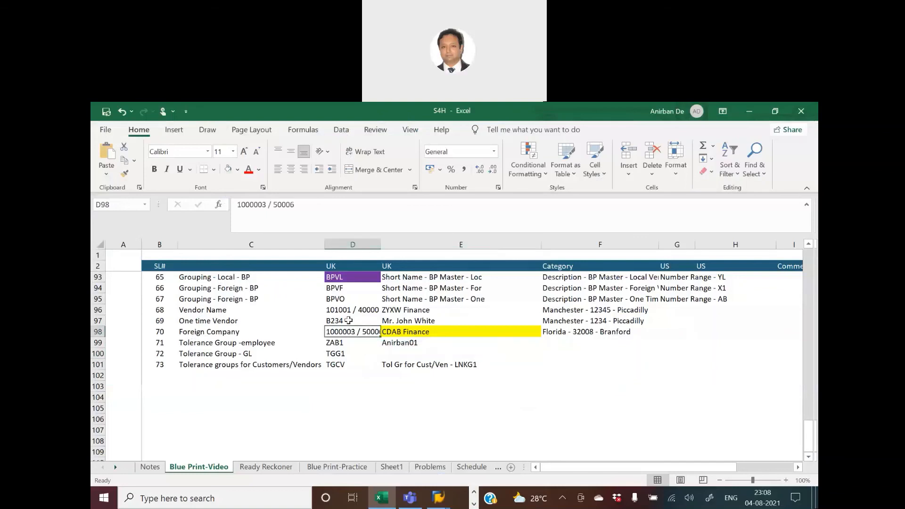
click(348, 309)
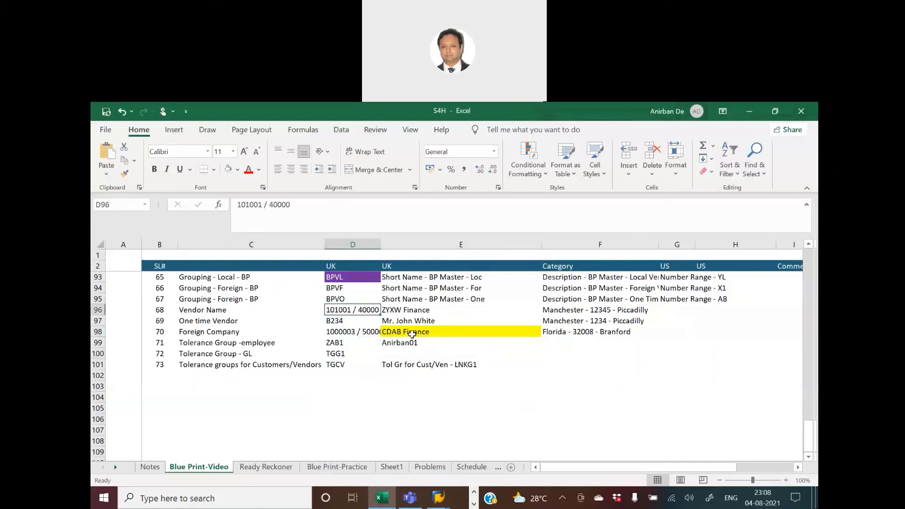
scroll(412, 334, up, 6)
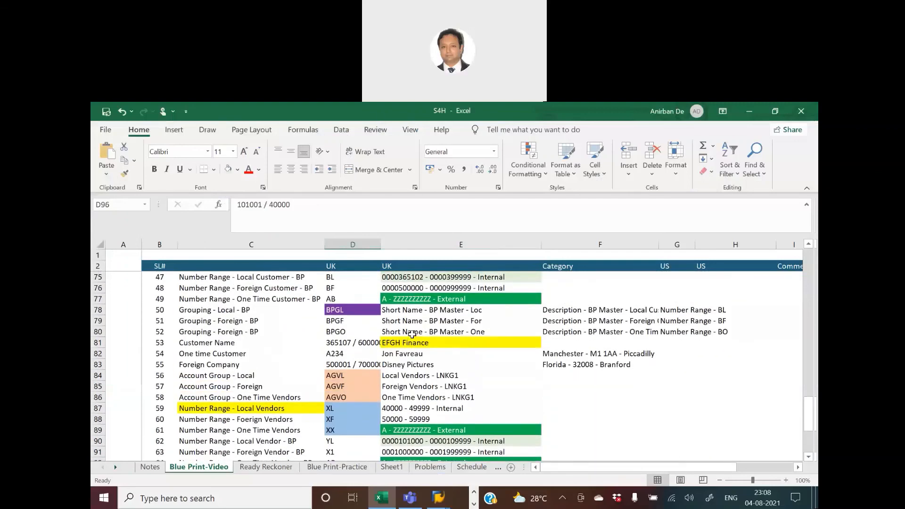
scroll(411, 334, down, 1)
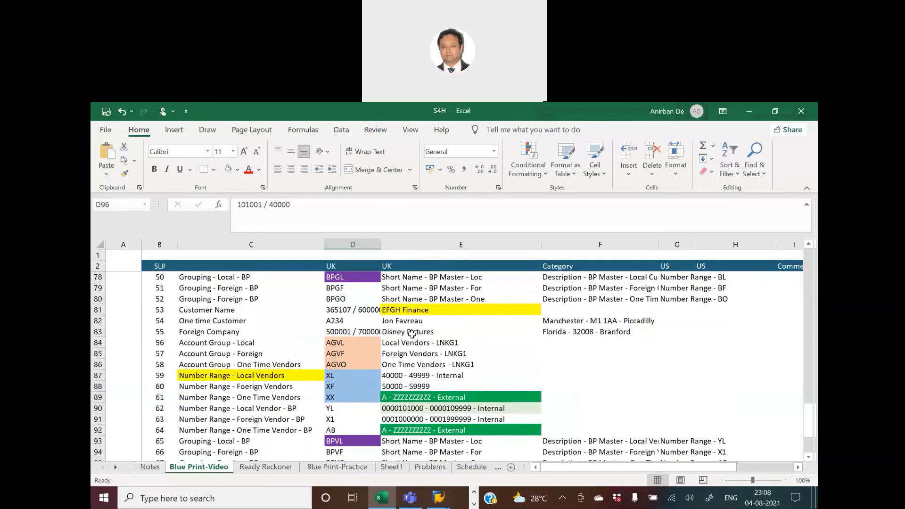
scroll(411, 334, down, 2)
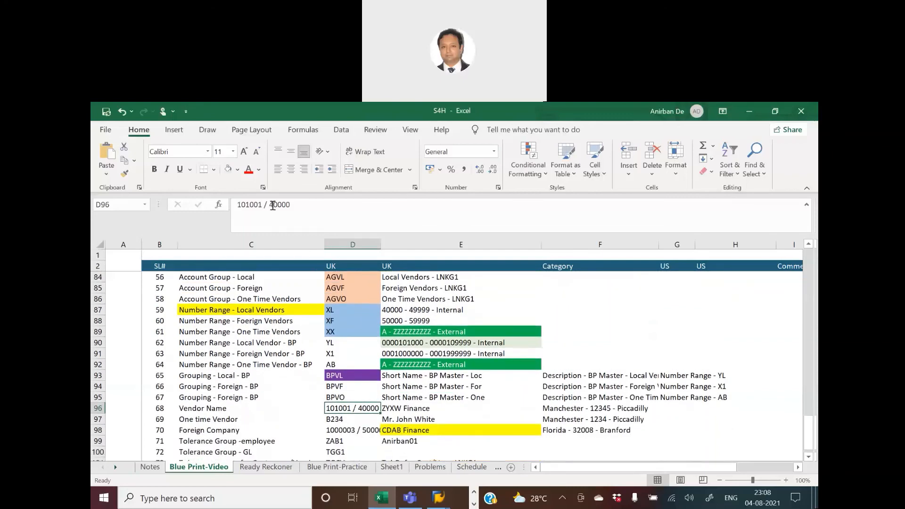
drag(269, 204, 291, 204)
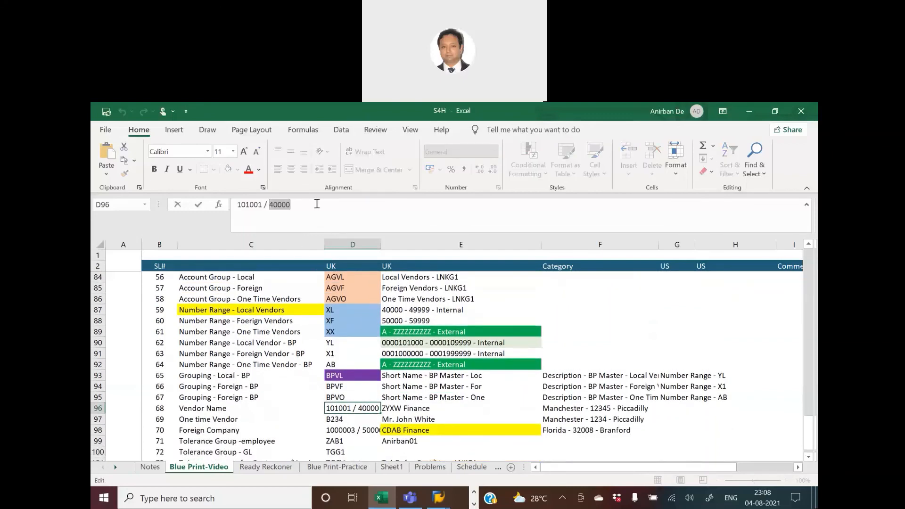
key(alt+Tab)
key(ctrl+v)
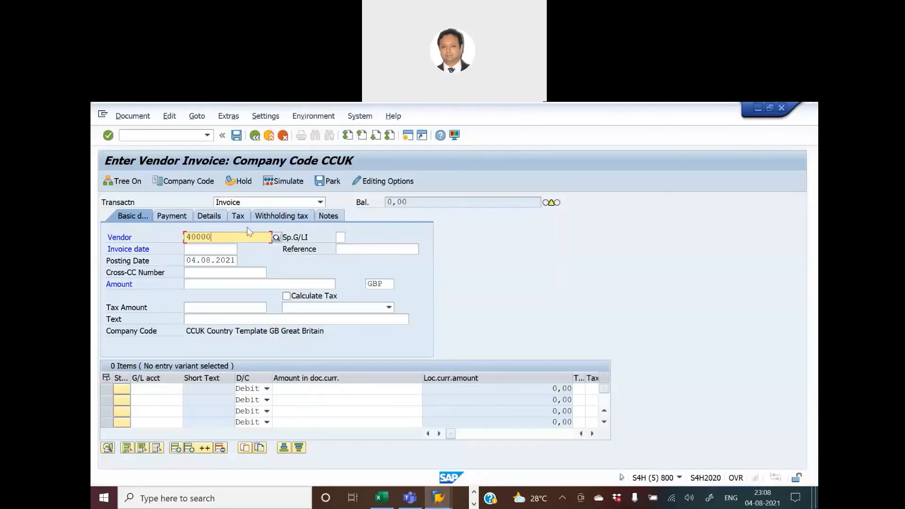
Copy the posting date 04.08.2021 into the Invoice date field.
click(214, 249)
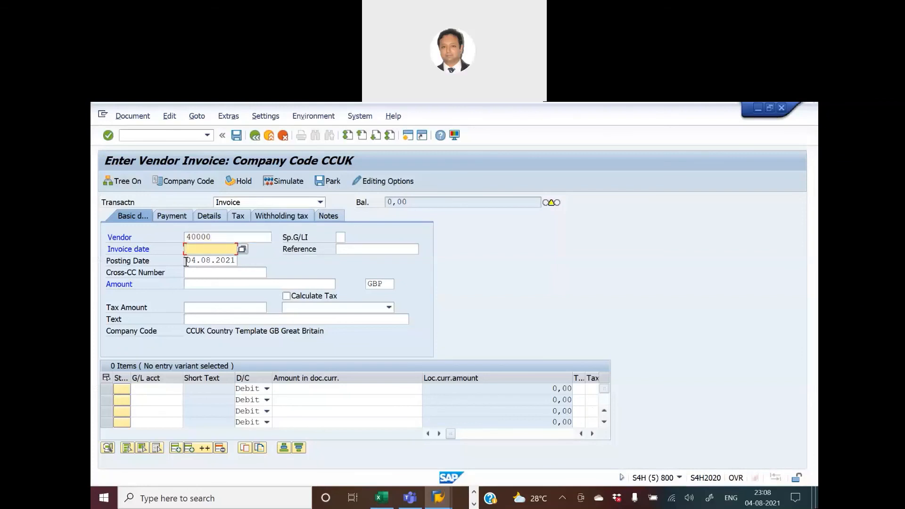
drag(186, 261, 249, 263)
key(ctrl+c)
click(216, 248)
key(ctrl+v)
Enter X as the invoice reference and turn on Calculate Tax.
click(352, 249)
text(X)
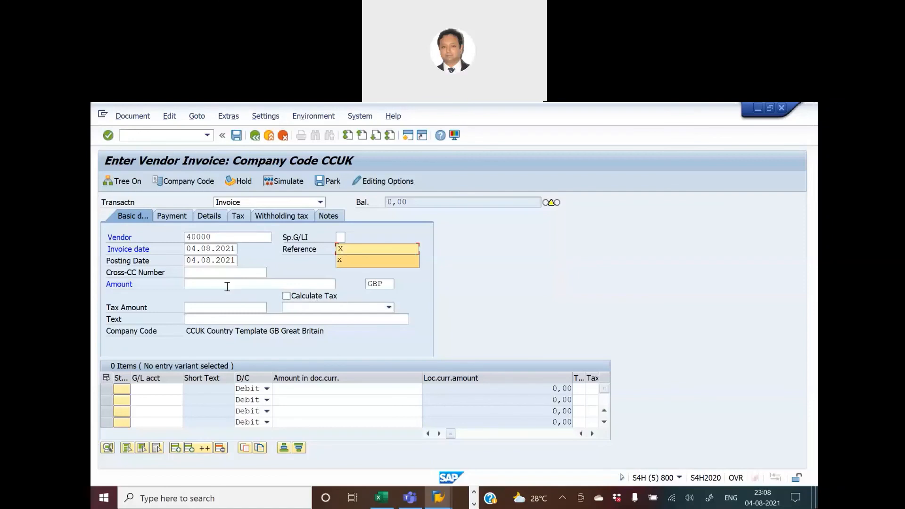
click(286, 296)
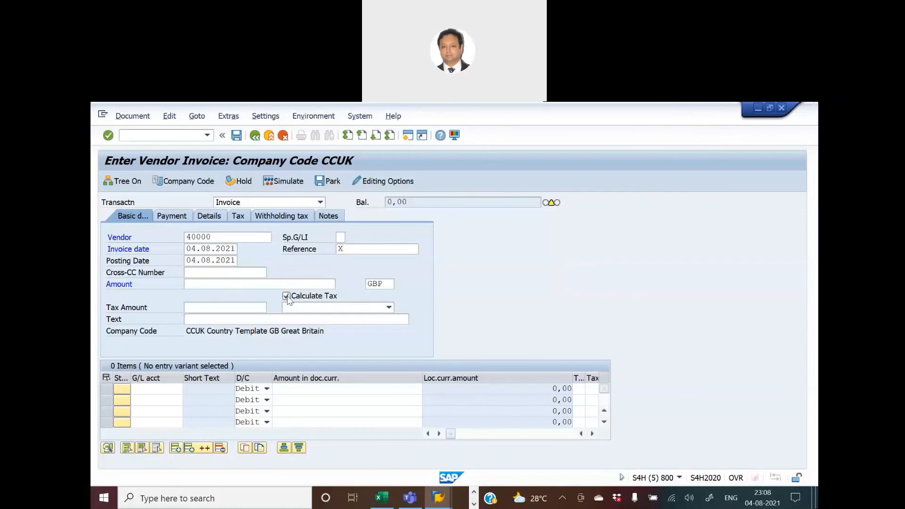
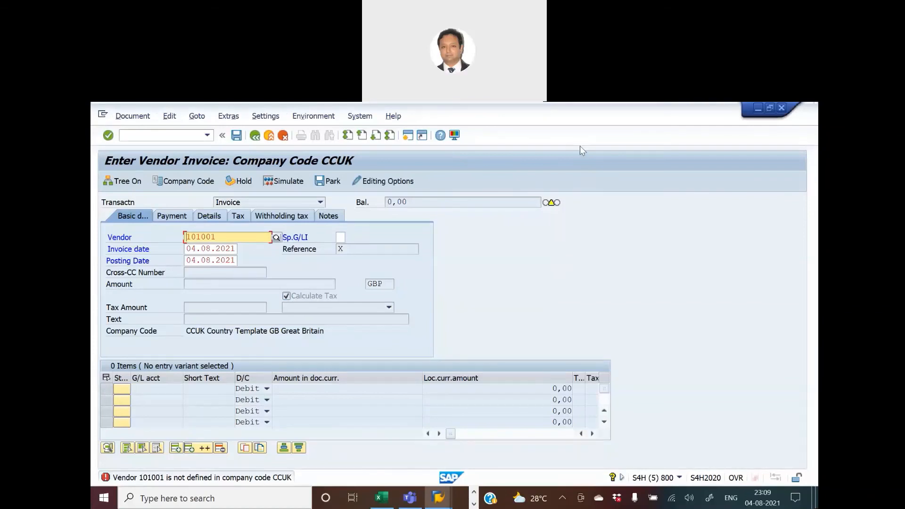
Change the vendor invoice's company code to HKNM.
key(Return)
click(184, 181)
drag(238, 324, 321, 324)
text(HKNM)
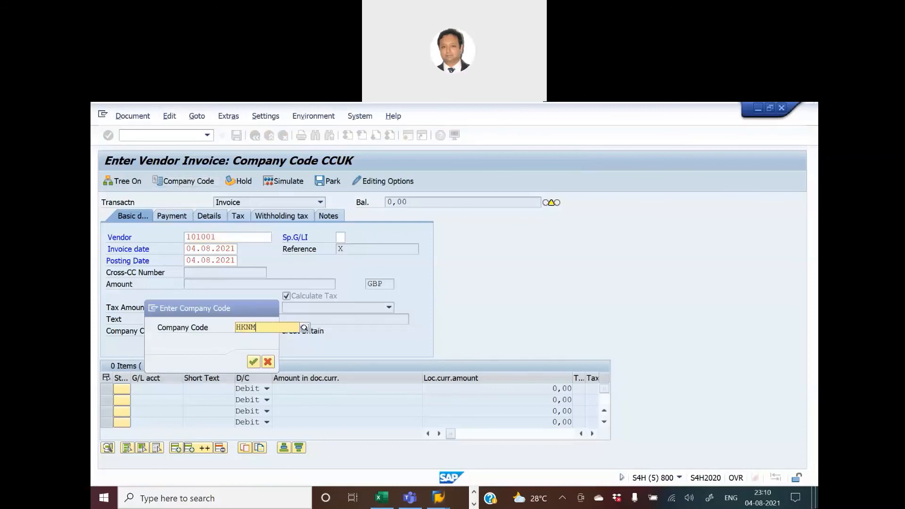
key(Return)
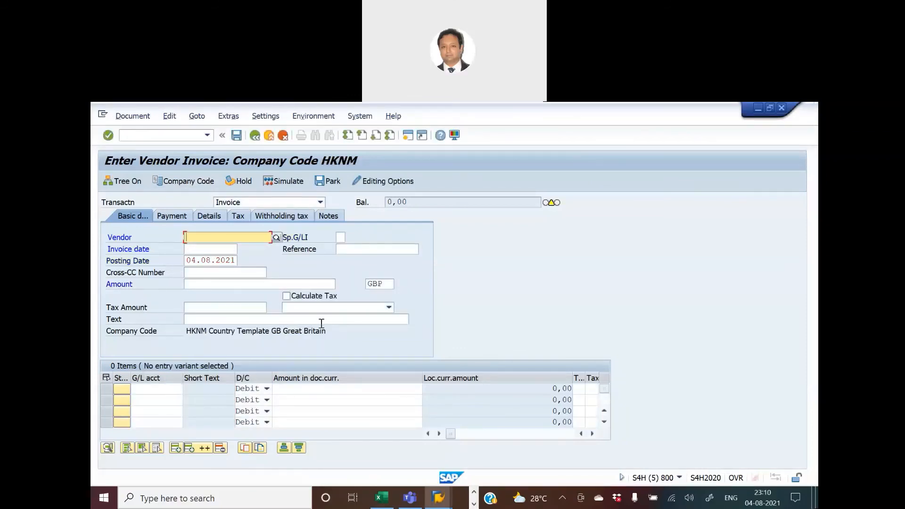
Copy vendor number 40000 from the Vendor Name row of the Blue Print-Video sheet into the HKNM invoice's Vendor field.
key(alt+Tab)
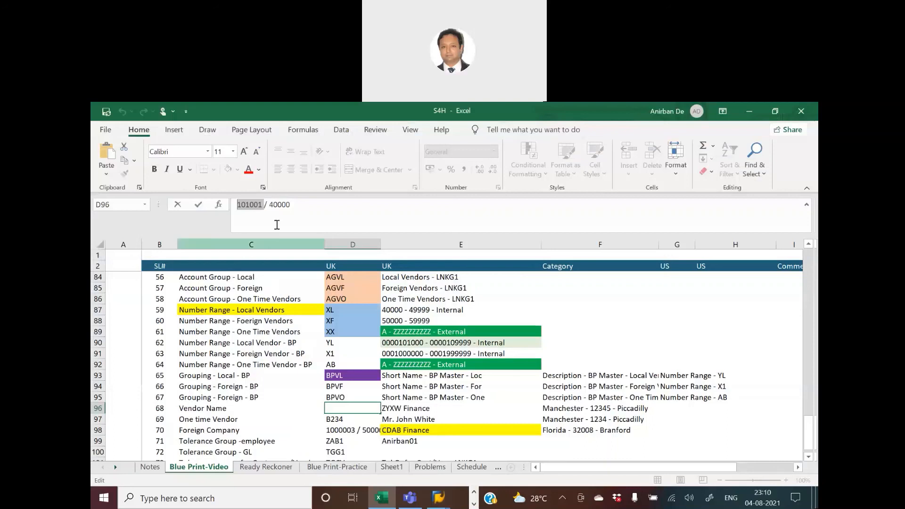
drag(269, 204, 306, 204)
key(ctrl+c)
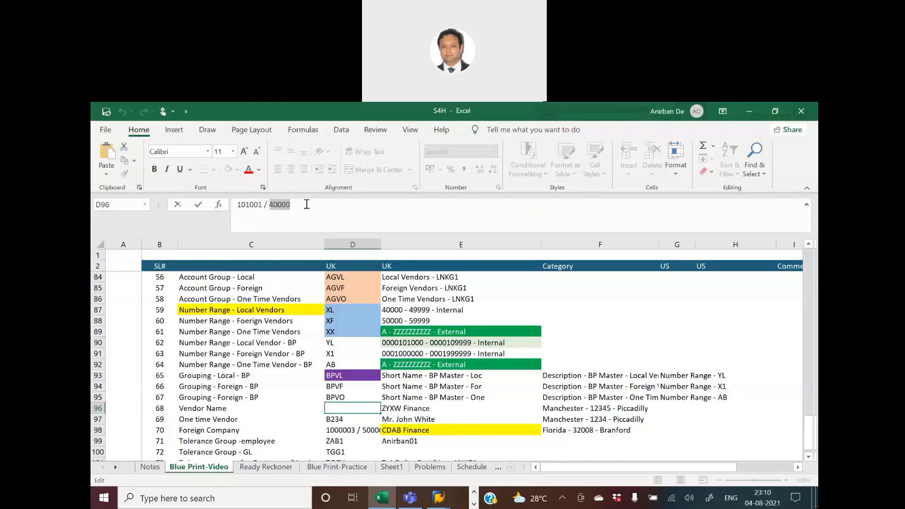
key(alt+Tab)
key(ctrl+v)
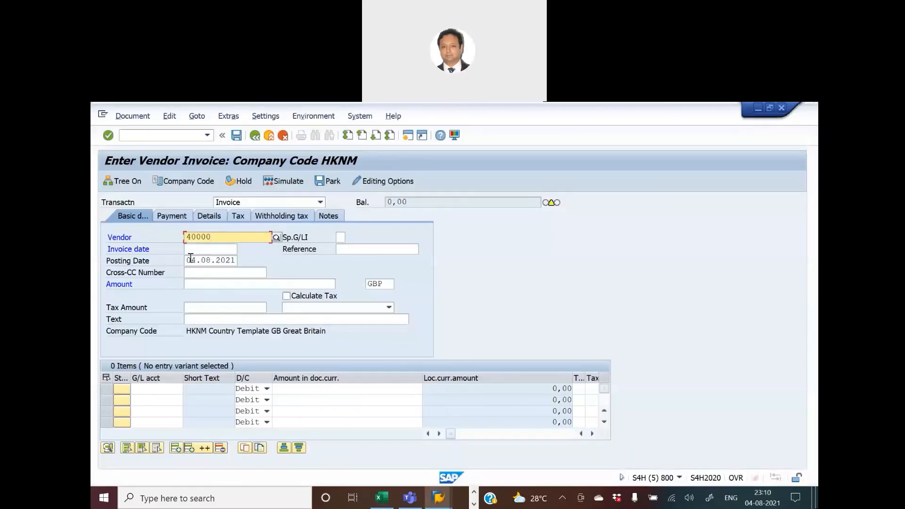
Copy the posting date 04.08.2021 into the HKNM invoice's Invoice date field.
double_click(189, 261)
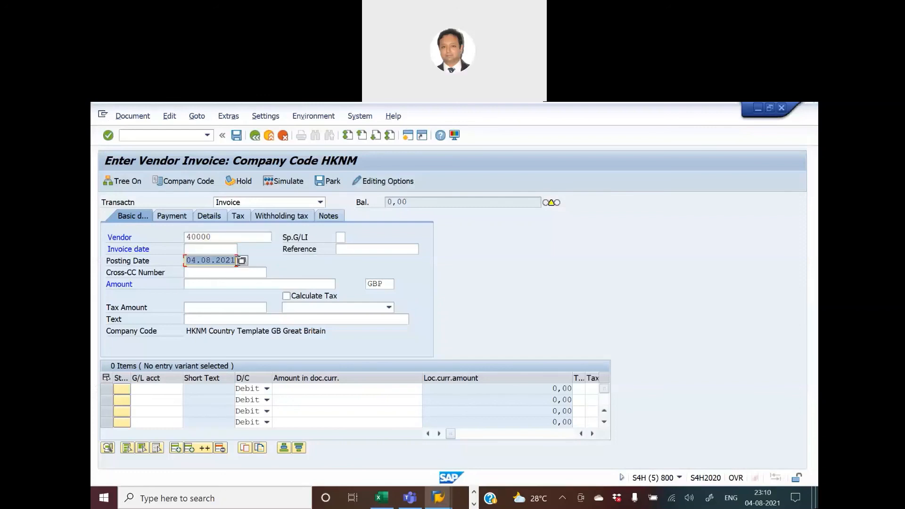
key(ctrl+c)
click(215, 248)
key(ctrl+v)
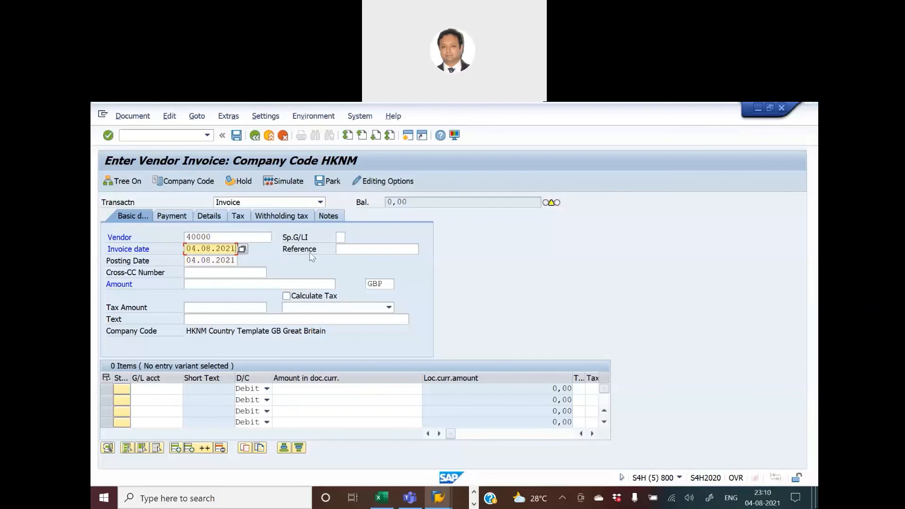
Enter X as the HKNM invoice's reference and turn on Calculate Tax.
click(354, 249)
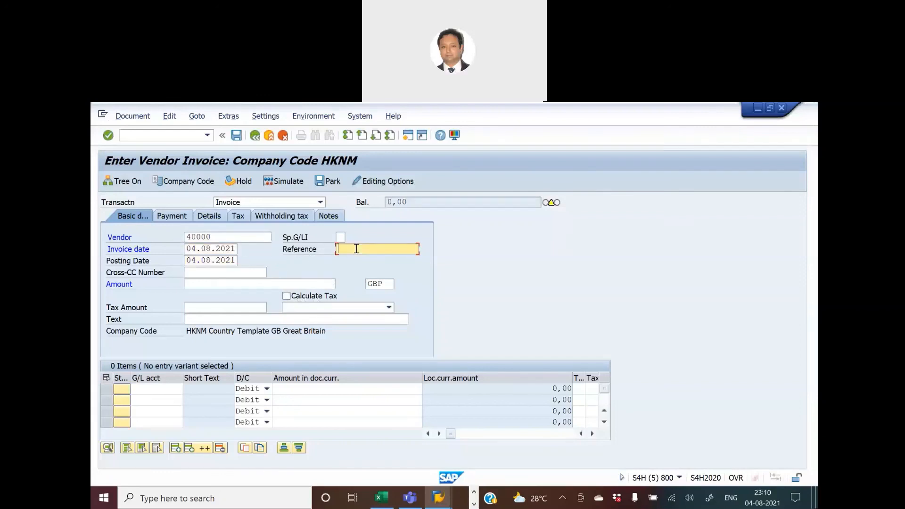
text(X)
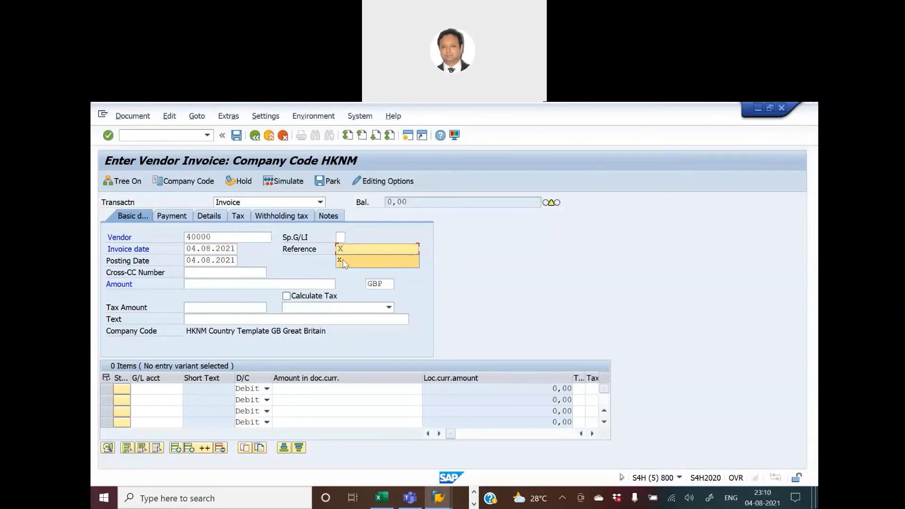
click(343, 260)
click(286, 297)
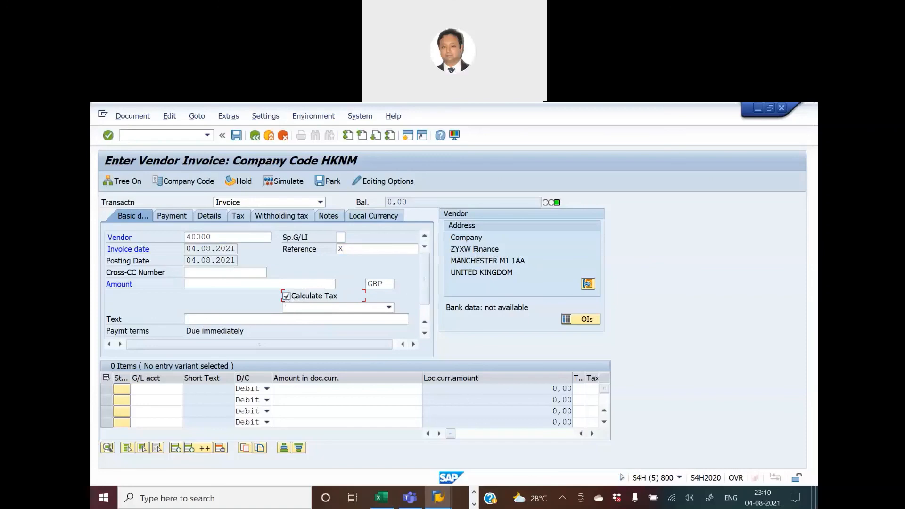
Check the invoice's vendor name against the Vendor Name row in the Excel blueprint, and return to the invoice.
key(alt+Tab)
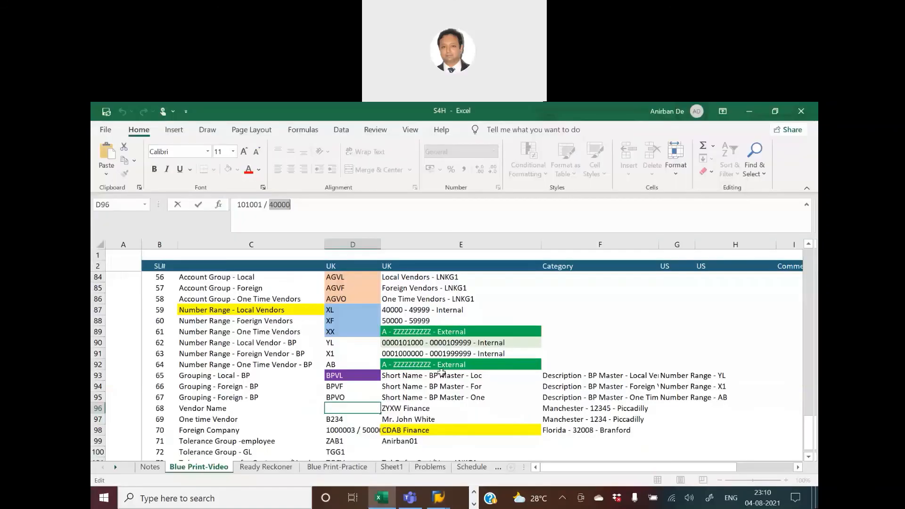
click(502, 407)
key(alt+Tab)
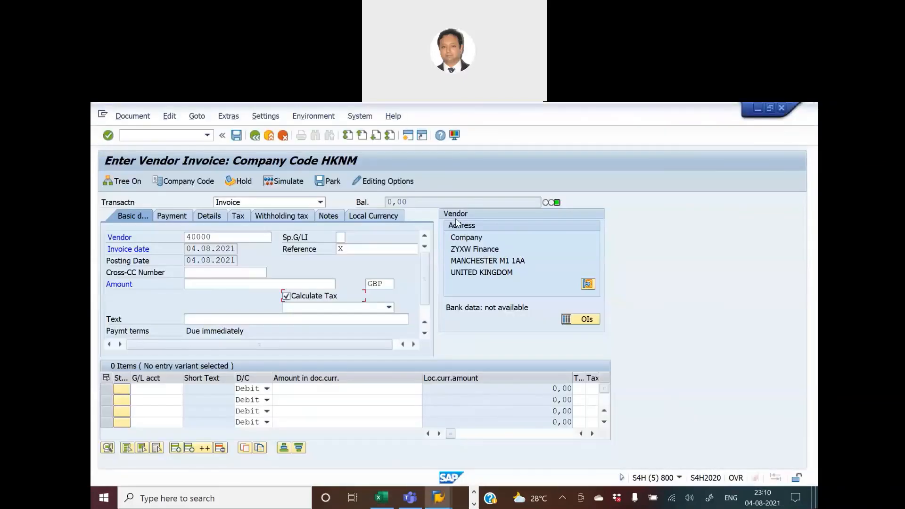
Fill the first invoice item with G/L account 300001, ERP Implementation Expense, and a debit amount of 5001.
click(156, 388)
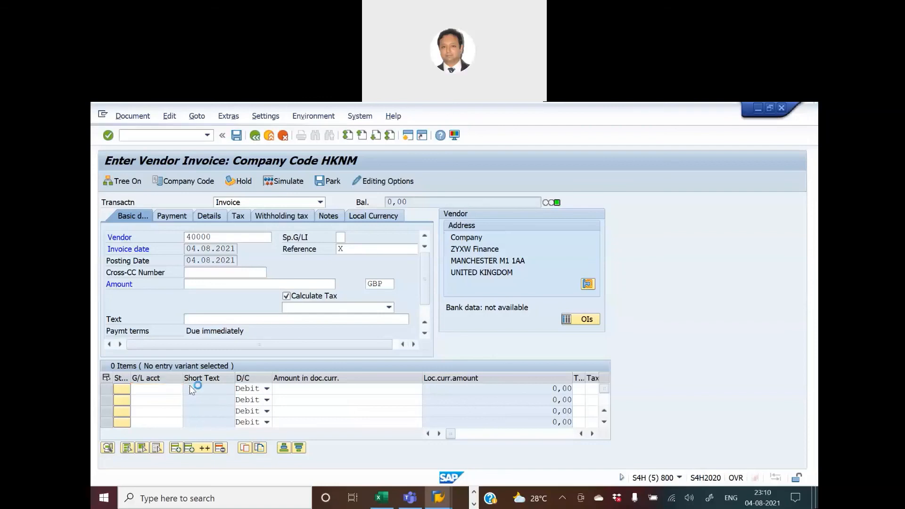
click(188, 388)
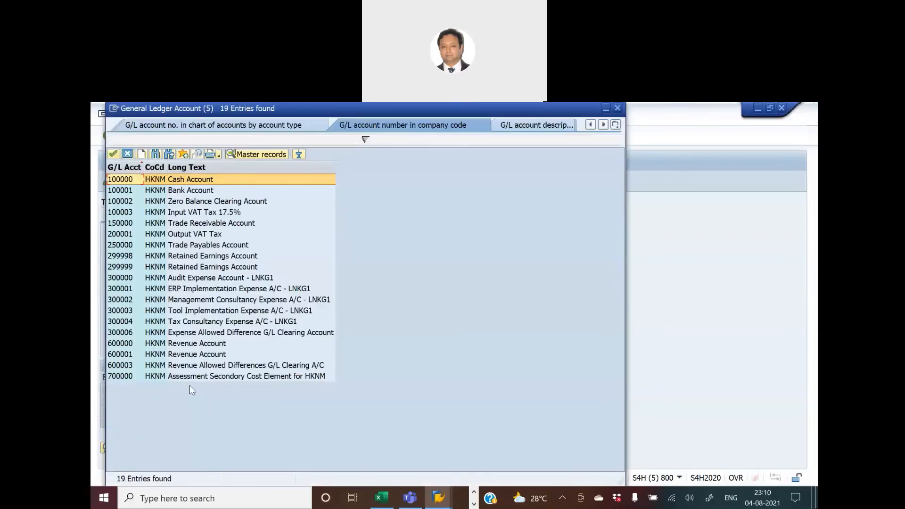
click(184, 290)
double_click(184, 289)
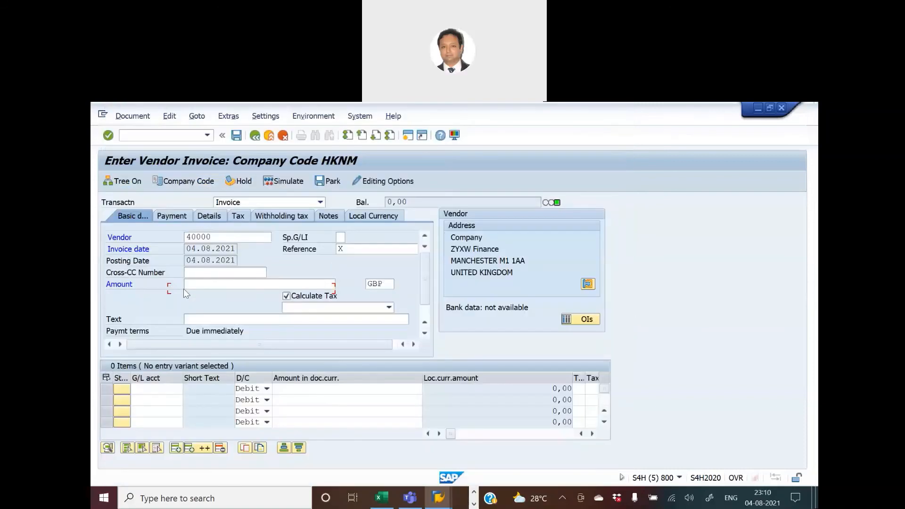
click(319, 389)
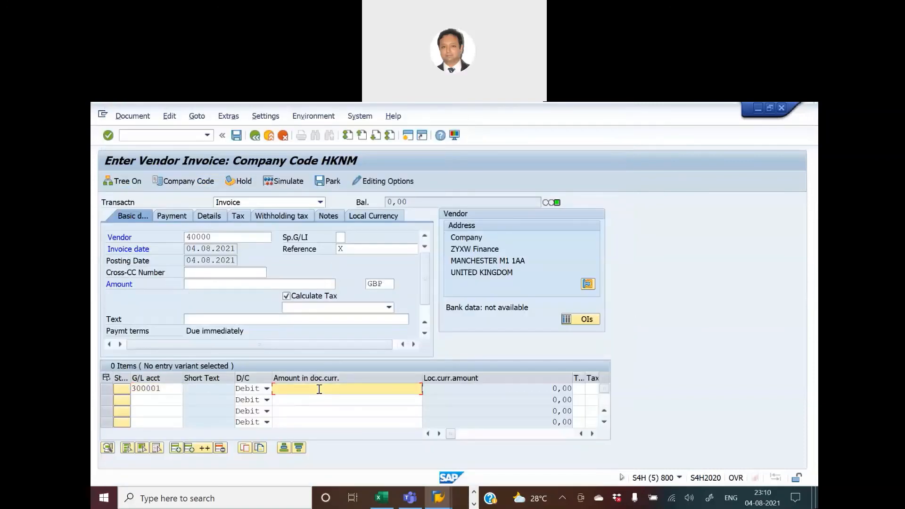
text(5001)
Review the posting limits of employee tolerance group ZAB1 for company code HKNM in the IMG's Define Tolerance Groups for Employees.
key(alt+Tab)
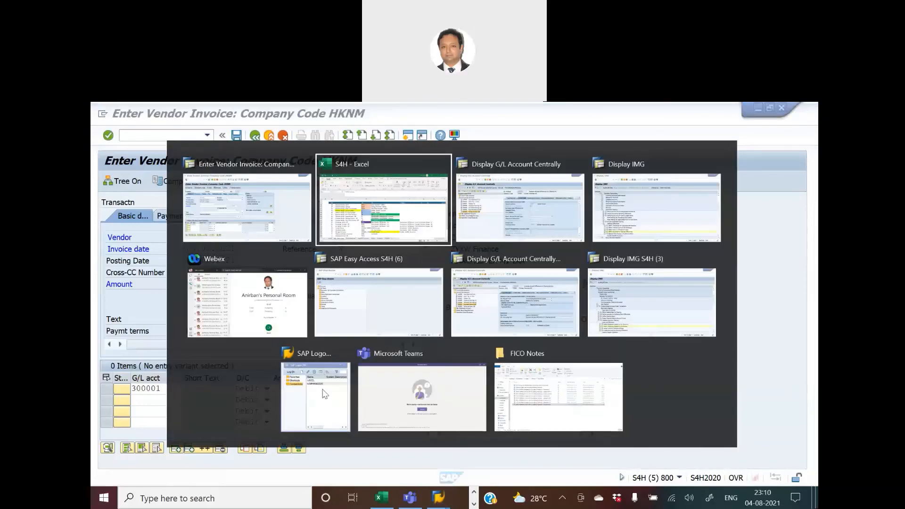
key(Tab)
key(Tab)
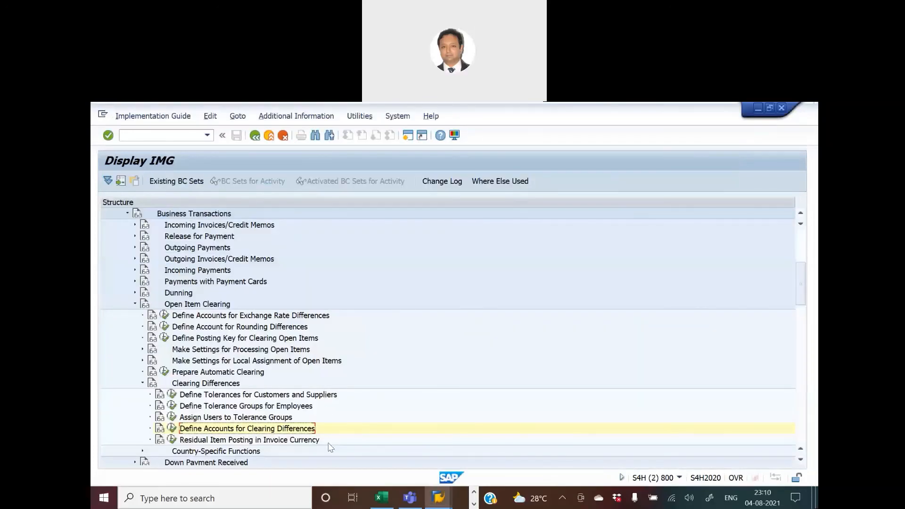
click(171, 407)
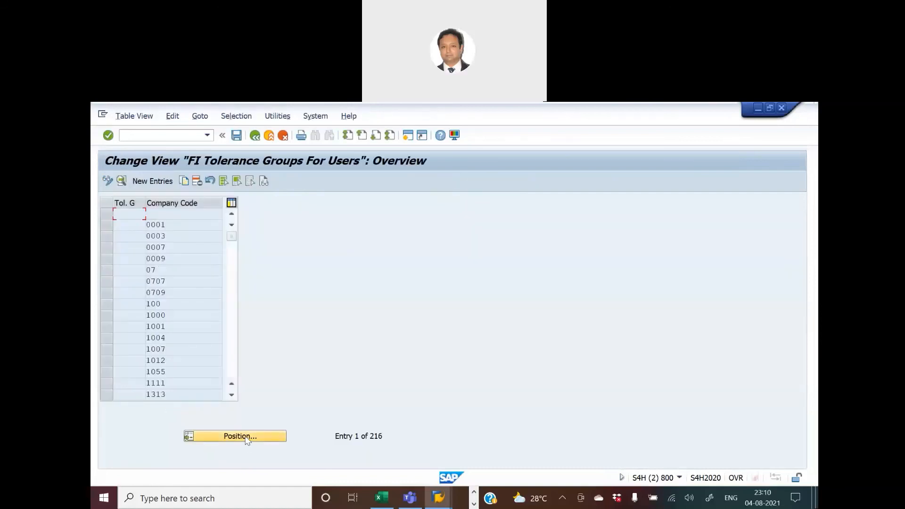
click(245, 436)
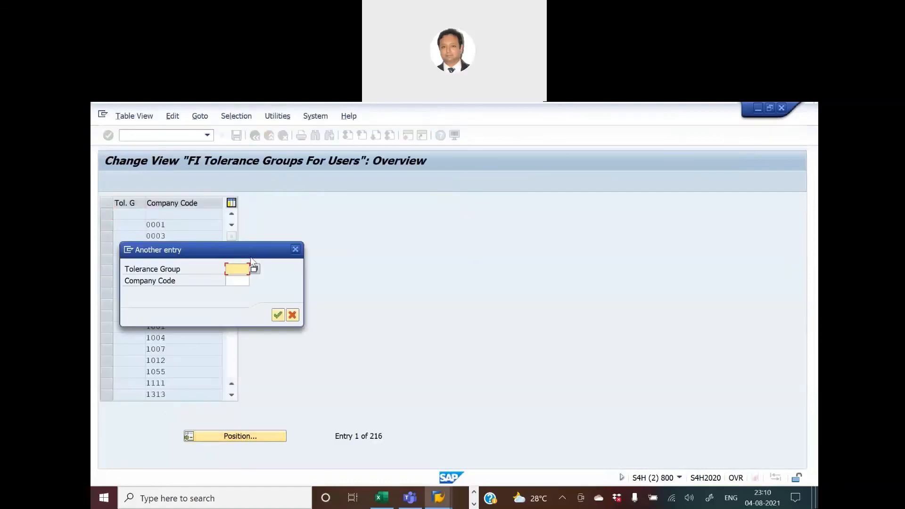
click(229, 270)
text(zAB1)
key(Return)
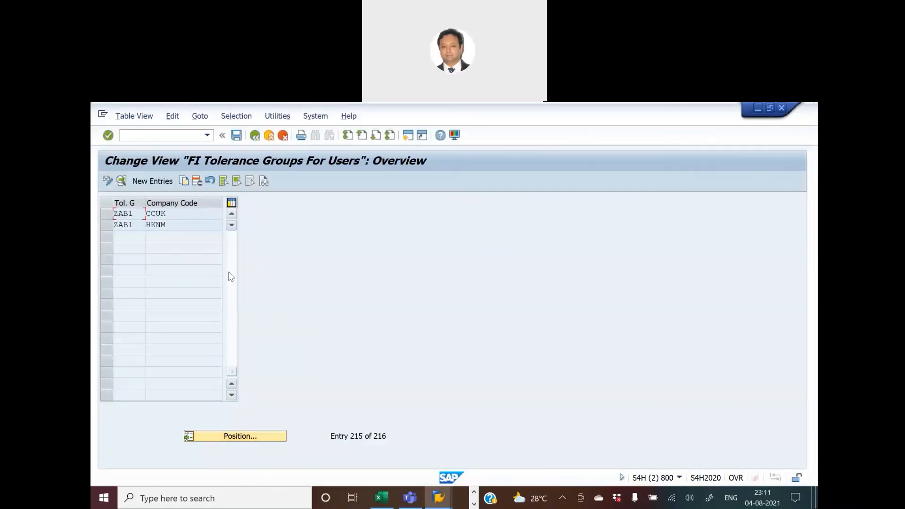
click(133, 226)
double_click(133, 227)
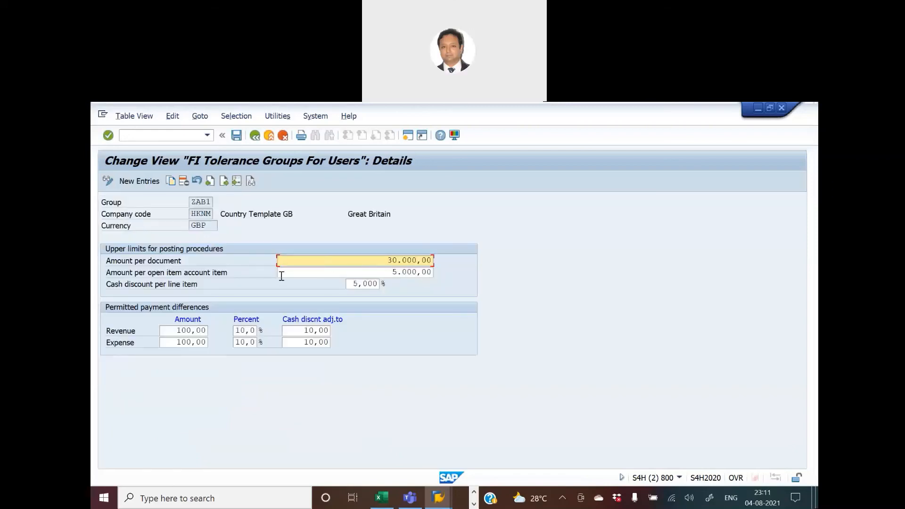
Return to the vendor invoice and assign tax code V1 to the first item.
key(alt+Tab)
click(411, 388)
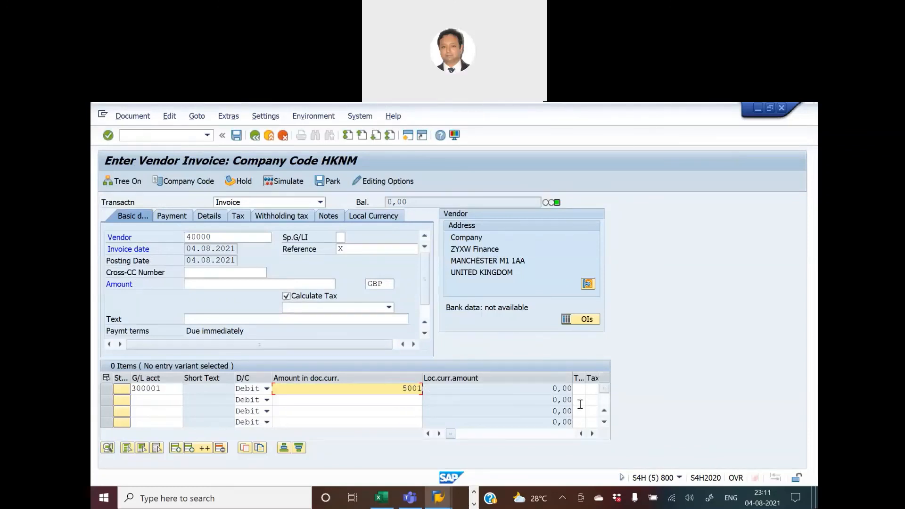
click(580, 389)
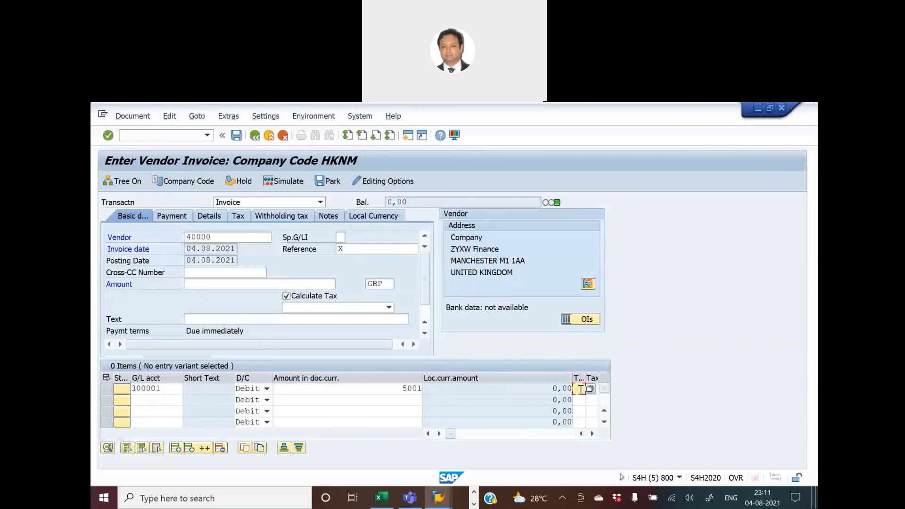
text(v)
click(579, 400)
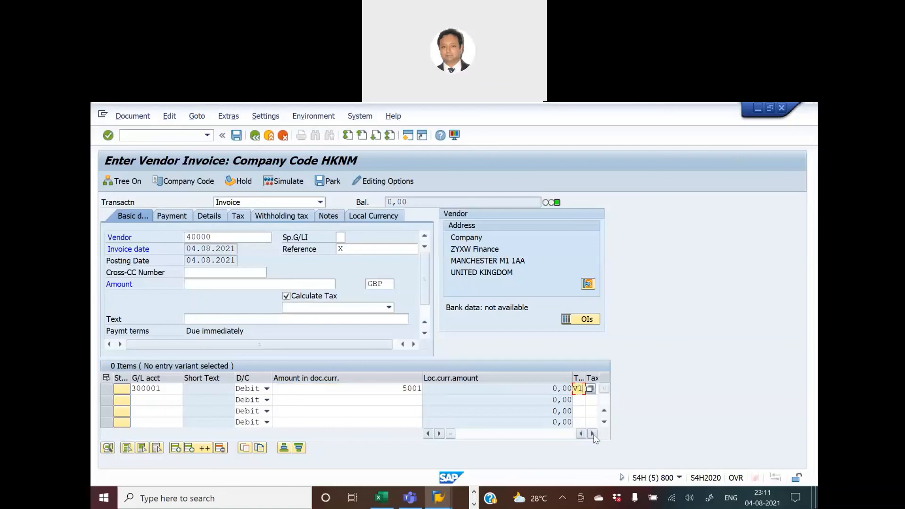
key(Return)
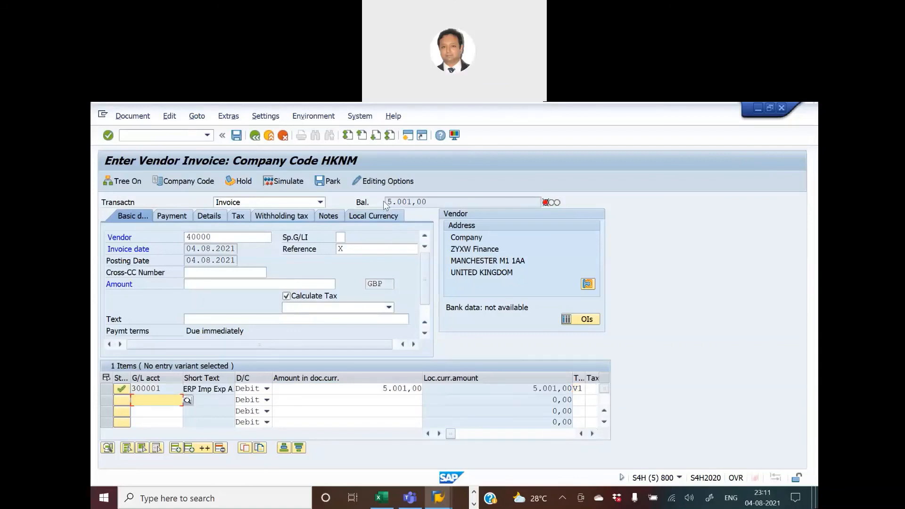
Copy the balance of 5.001 into the invoice's Amount field and validate the entry.
drag(386, 202, 411, 200)
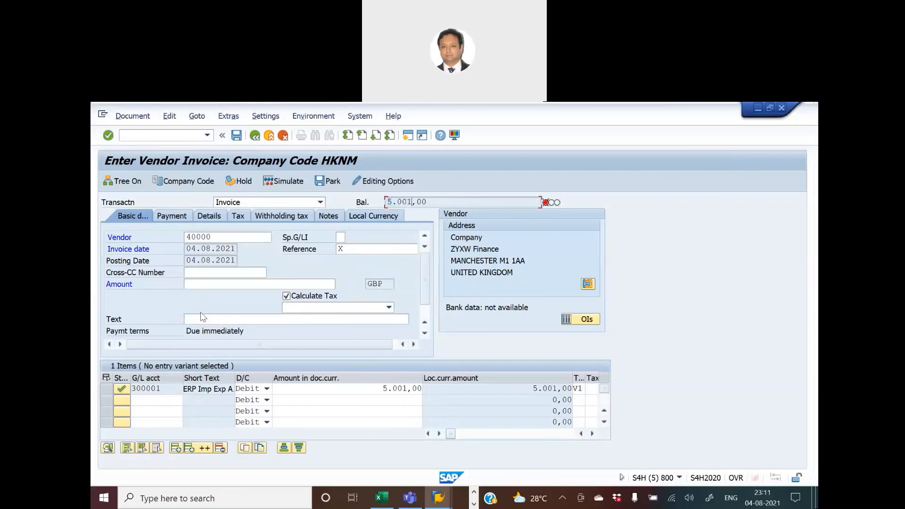
click(194, 282)
key(ctrl+v)
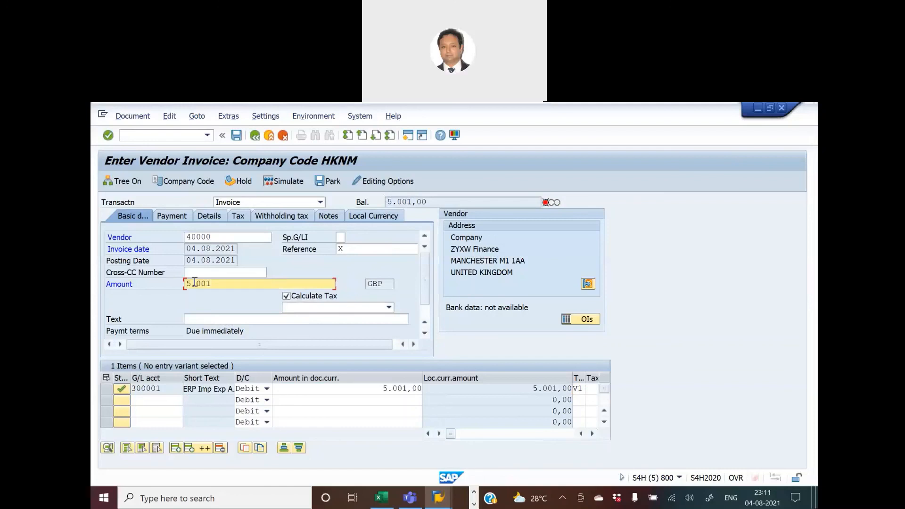
key(Return)
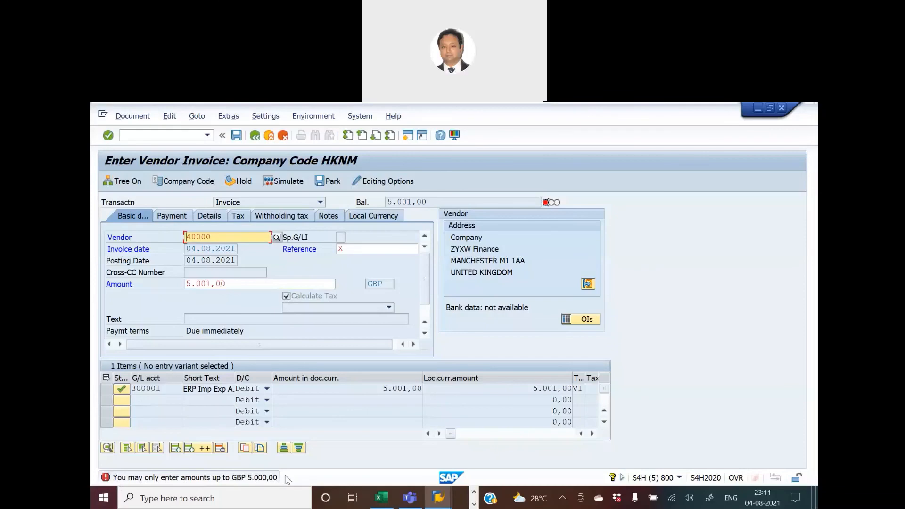
Leave the tolerance group details, review the Assign Users to Tolerance Groups overview, and return to the vendor invoice.
key(alt+Tab)
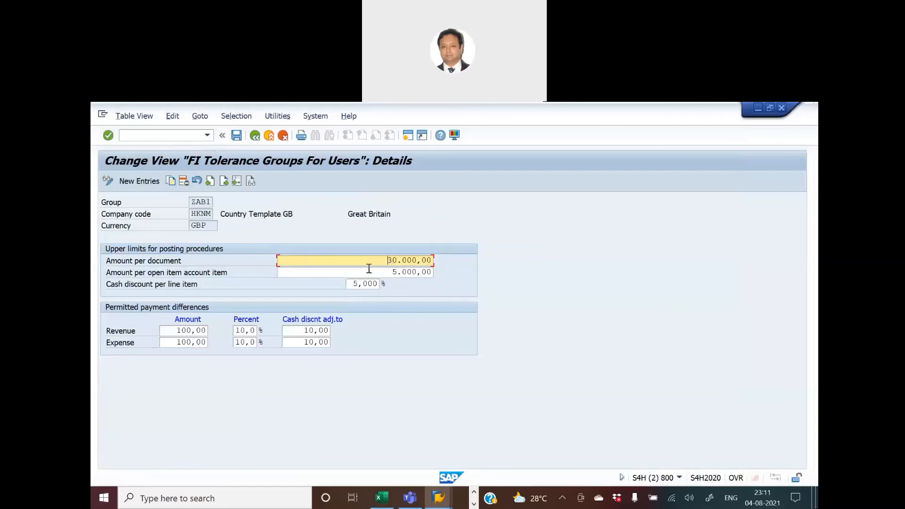
click(255, 136)
click(254, 136)
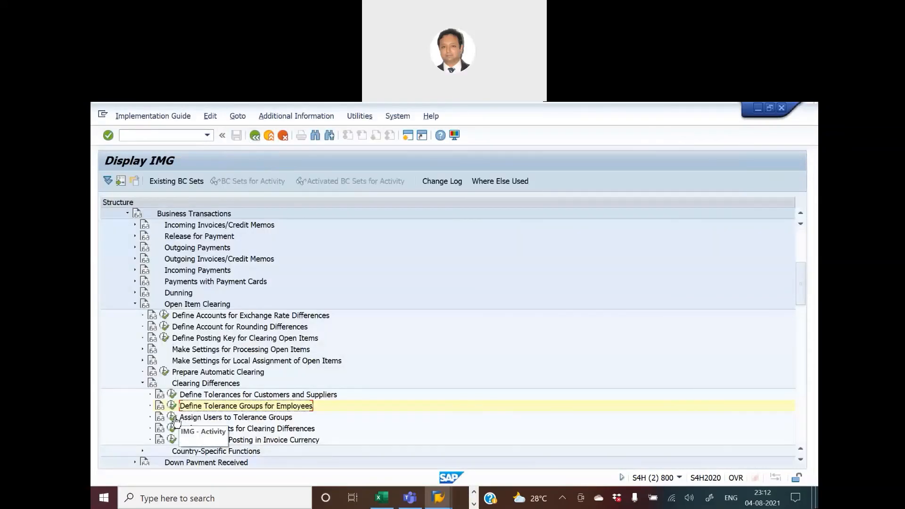
click(175, 417)
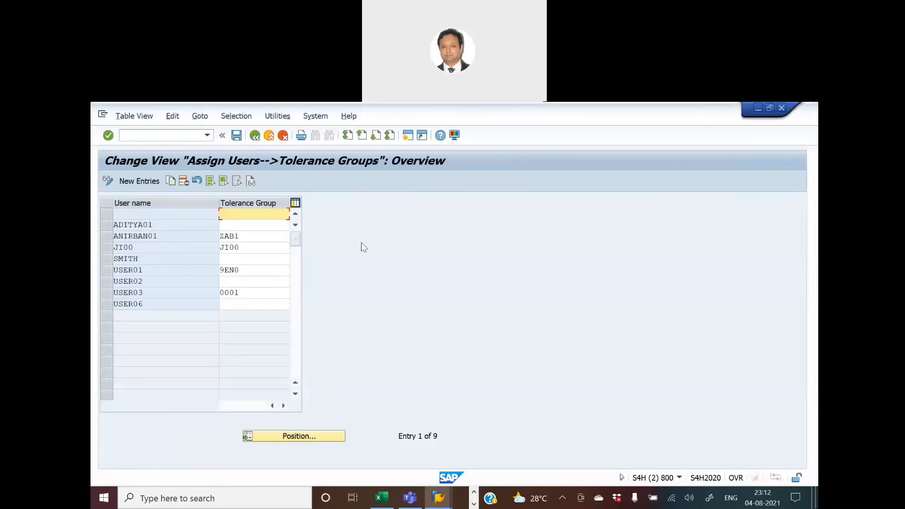
key(alt+Tab)
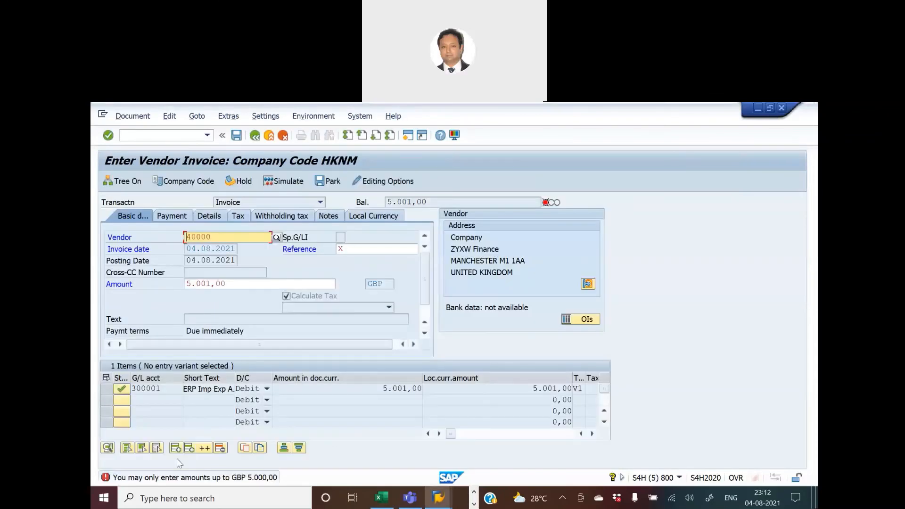